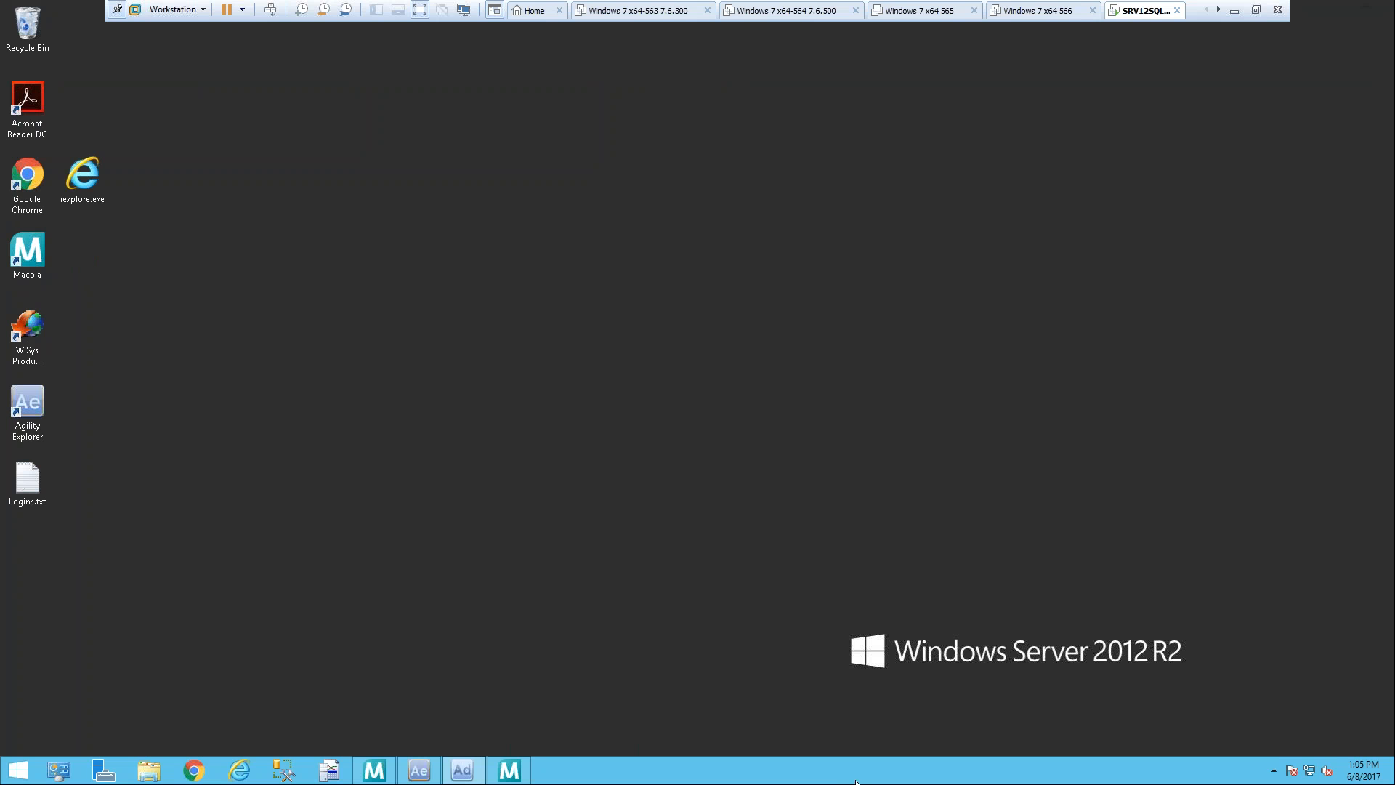
Step: Open Agility Web Explorer in Chrome with the 300 - Demodata company and widen the browser window
click(192, 772)
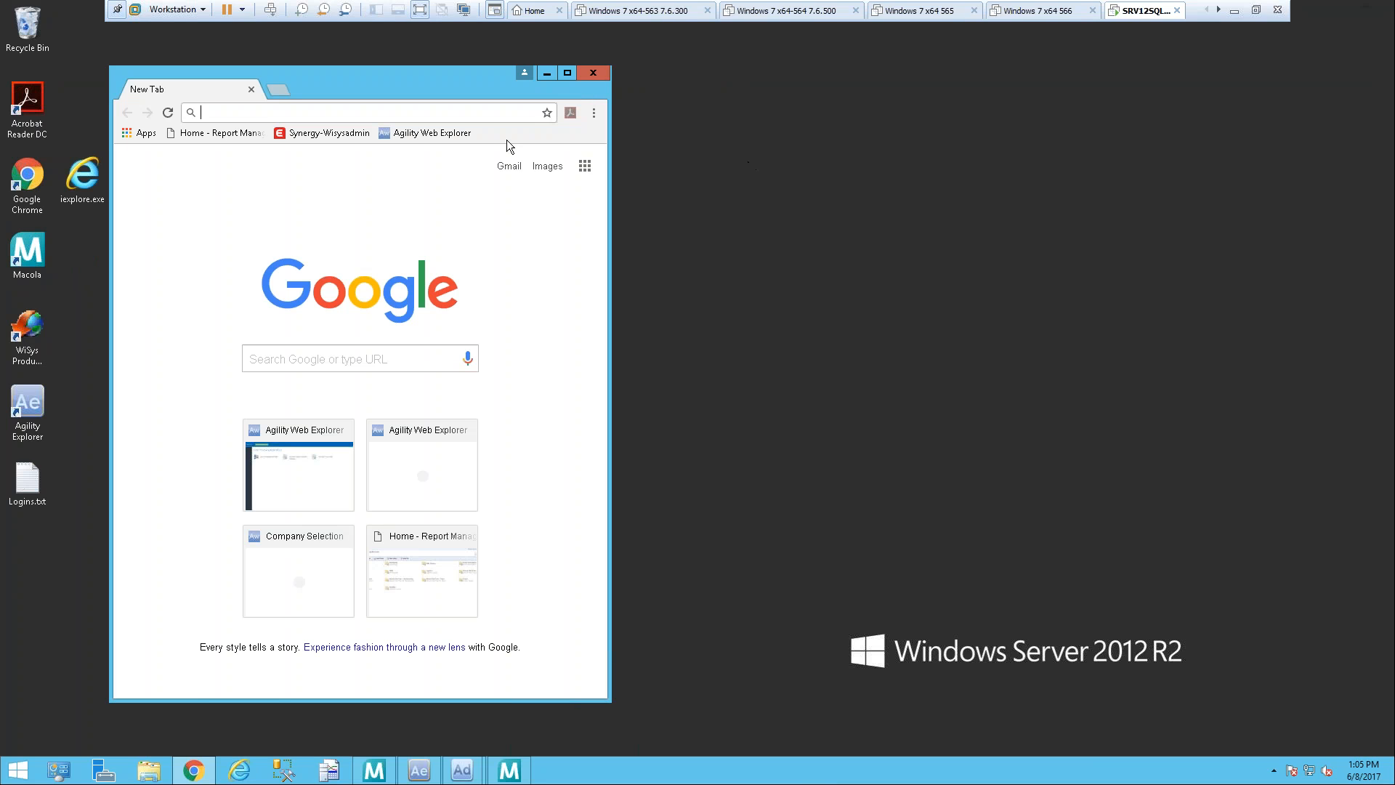
click(444, 138)
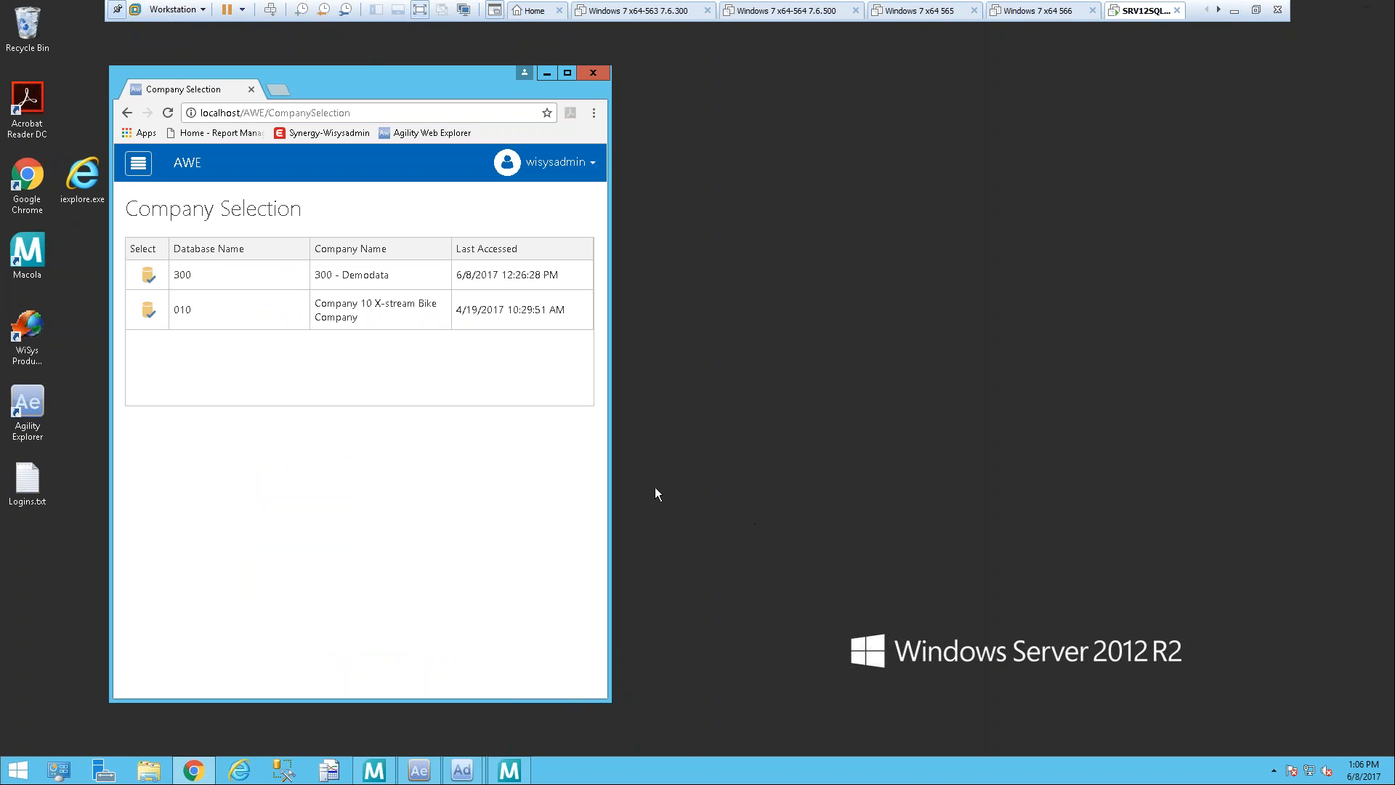
click(148, 278)
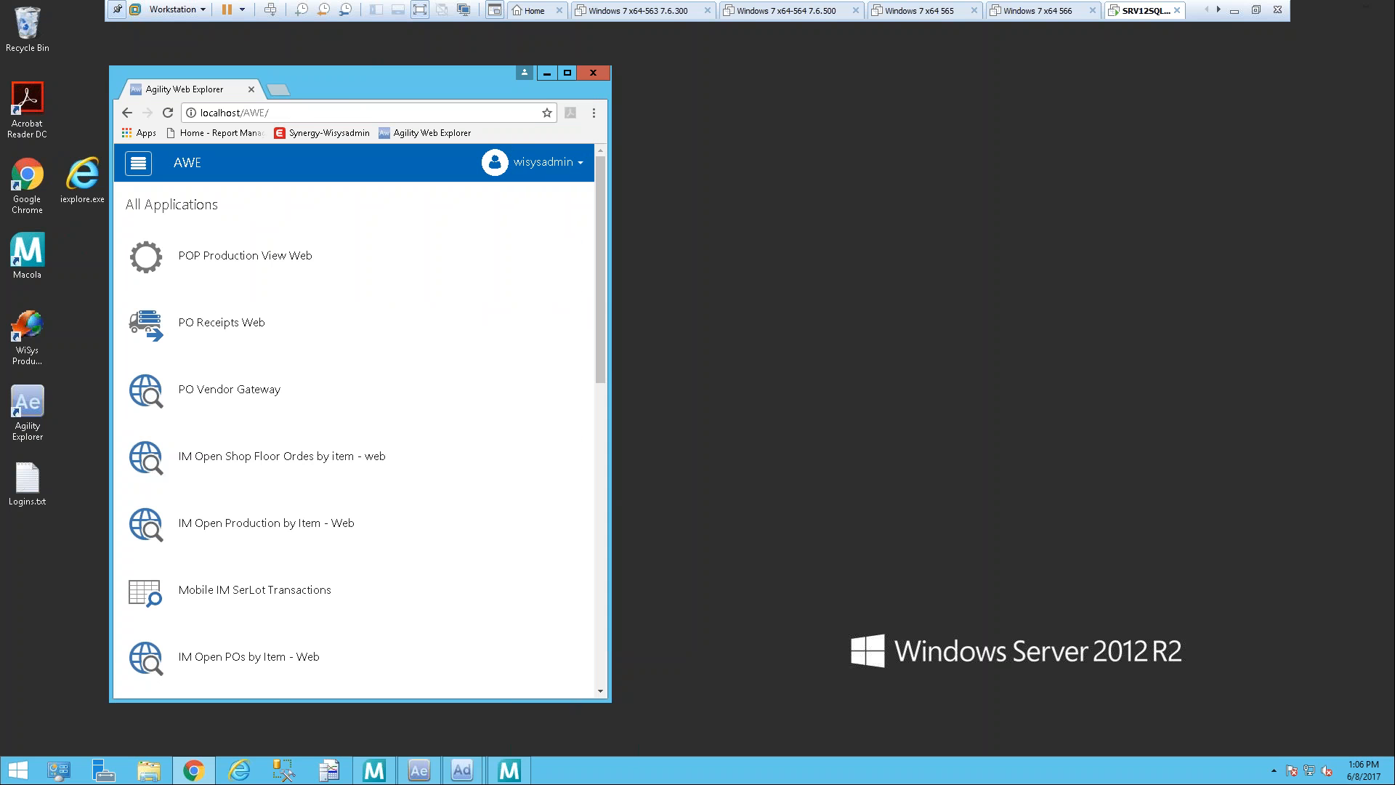
drag(611, 633, 1347, 623)
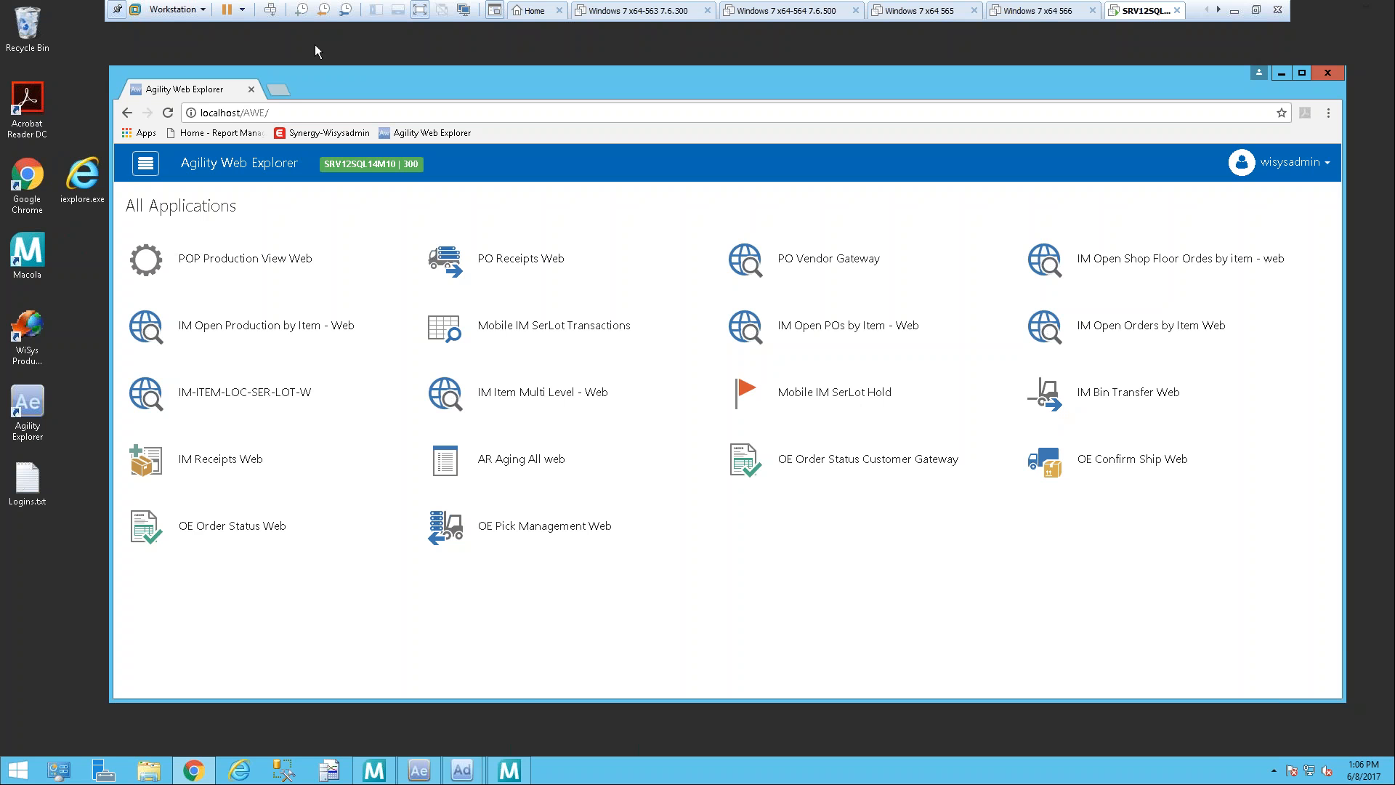
Step: Switch to Wisys Agility Explorer and open the User Login options
click(420, 772)
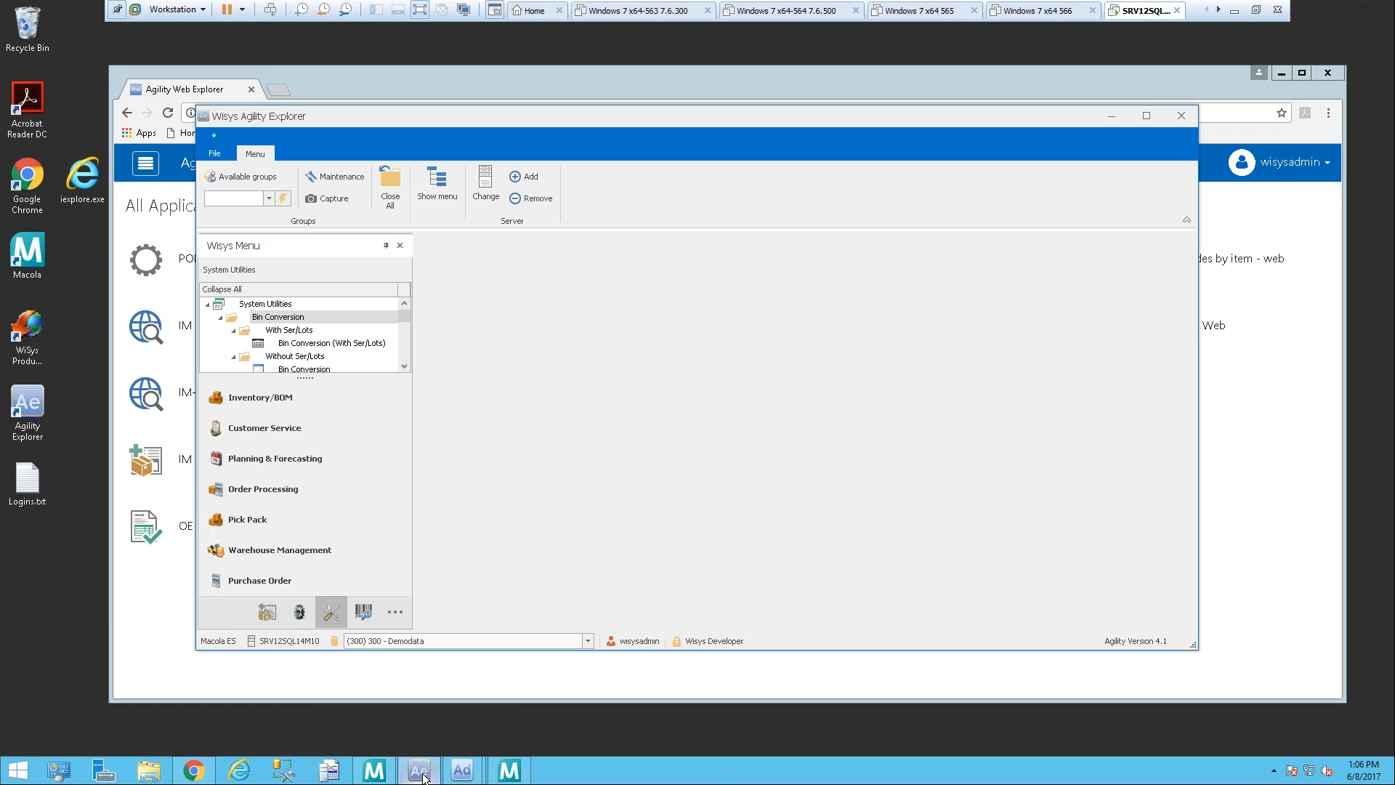
click(218, 152)
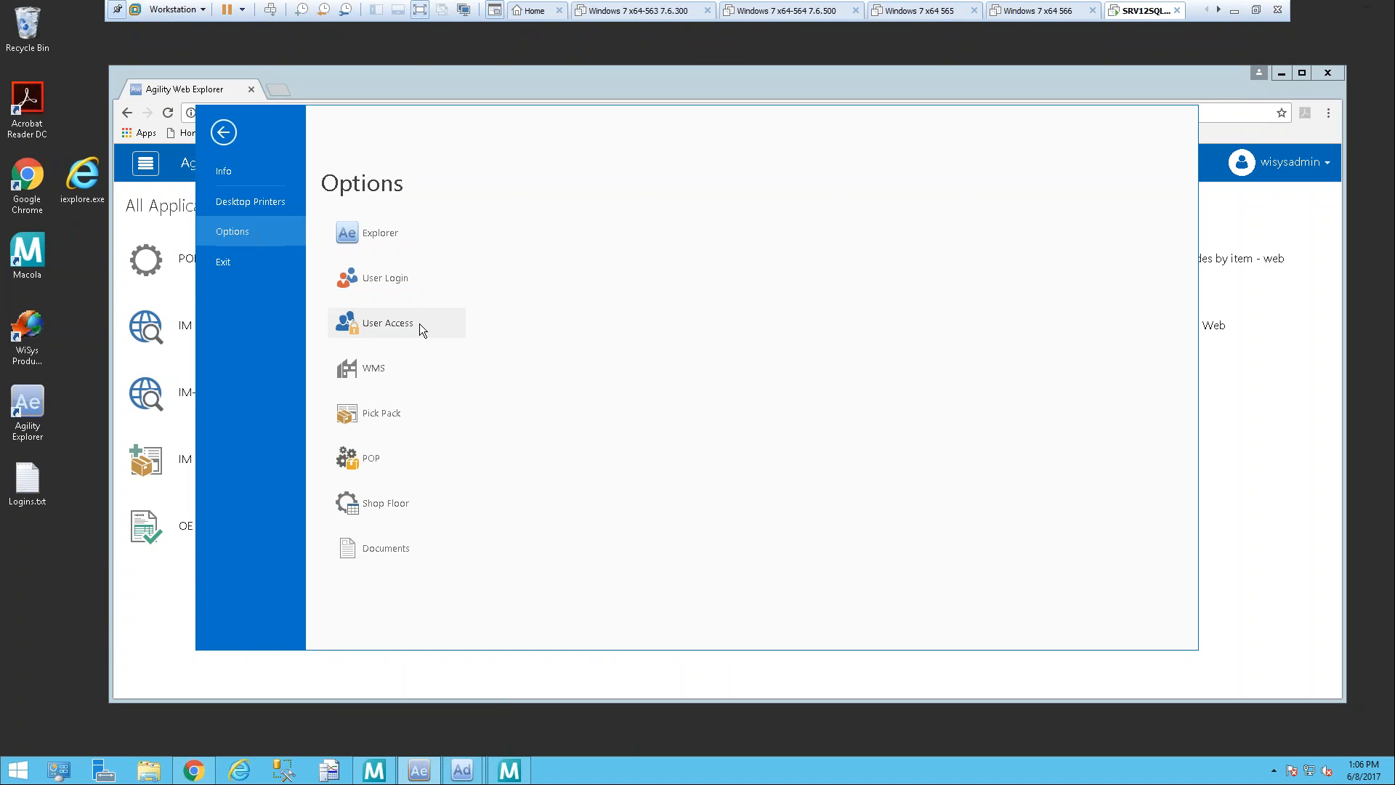
click(390, 279)
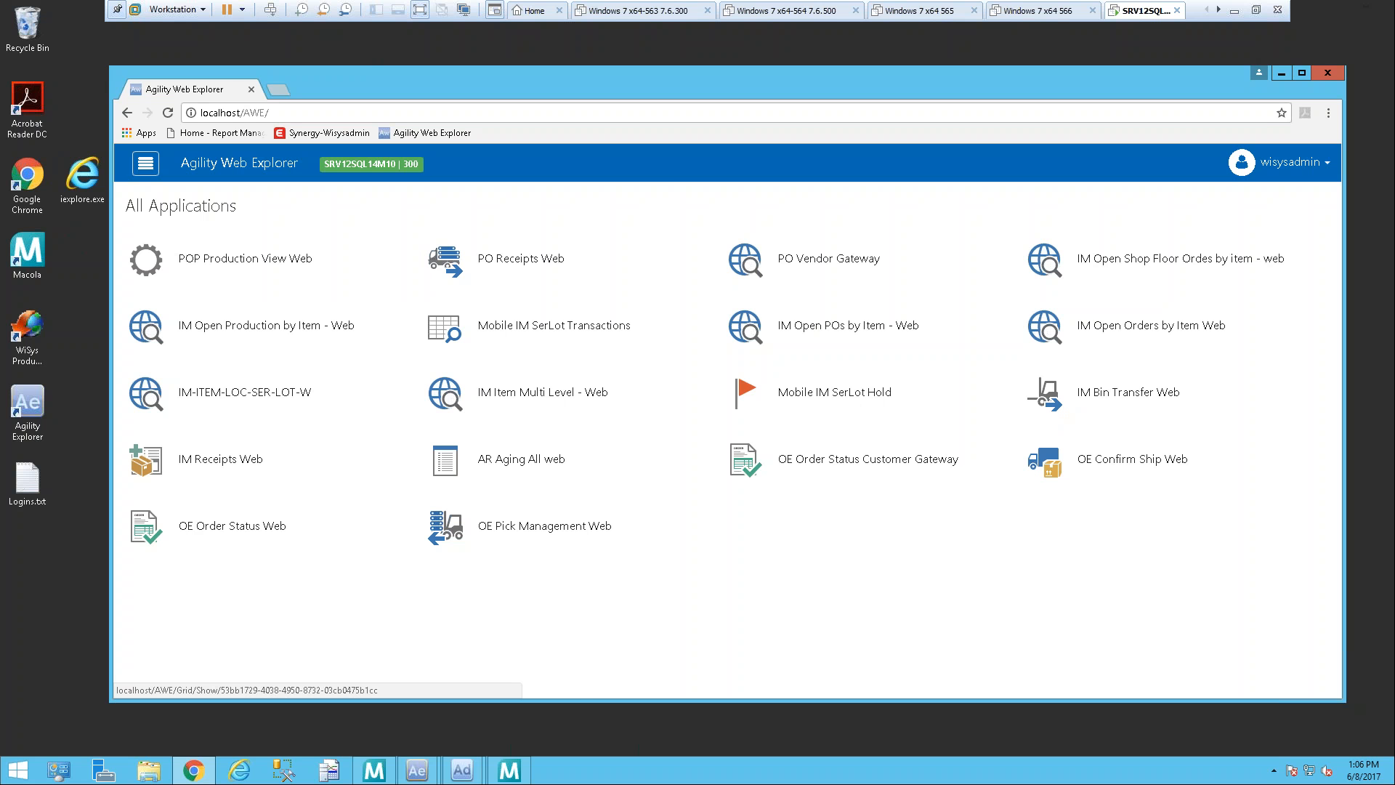
click(432, 777)
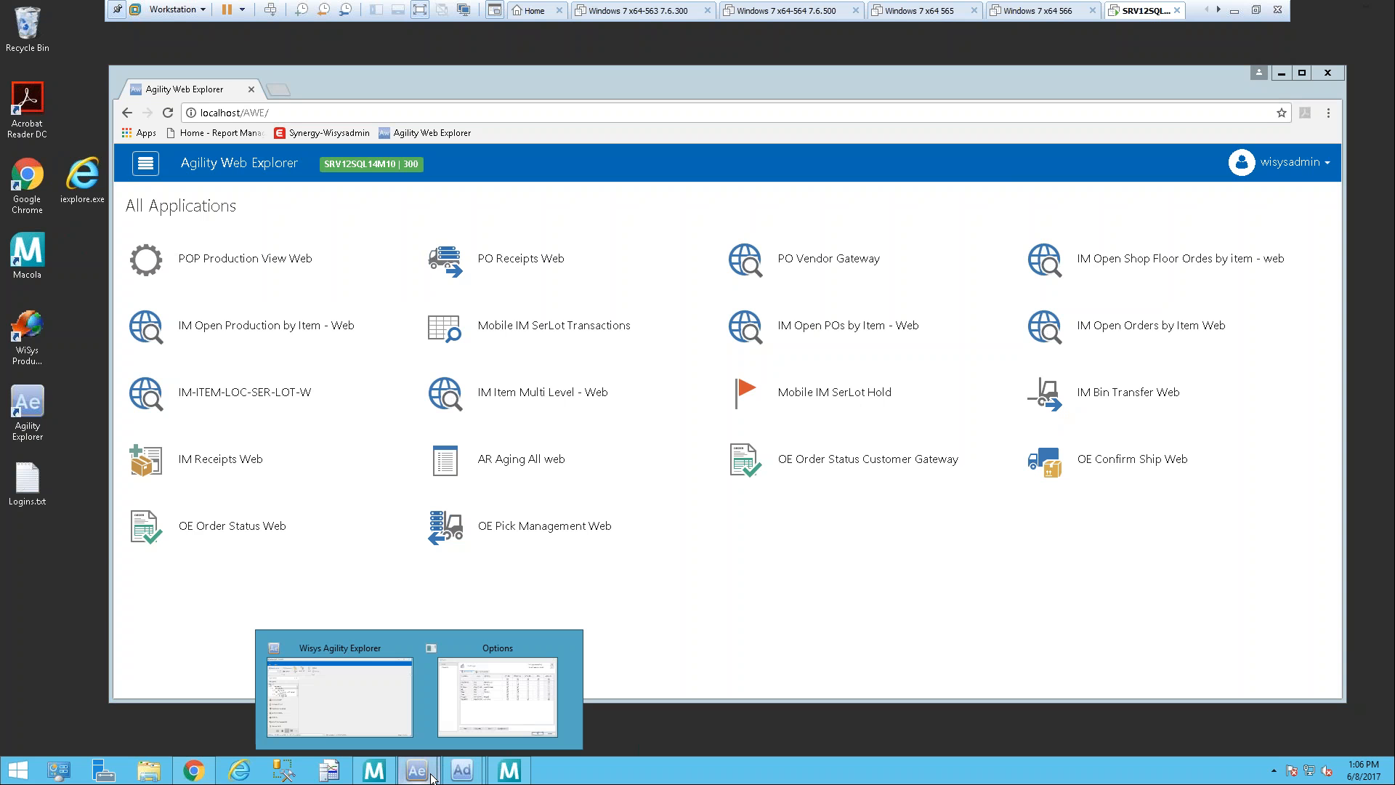
click(509, 709)
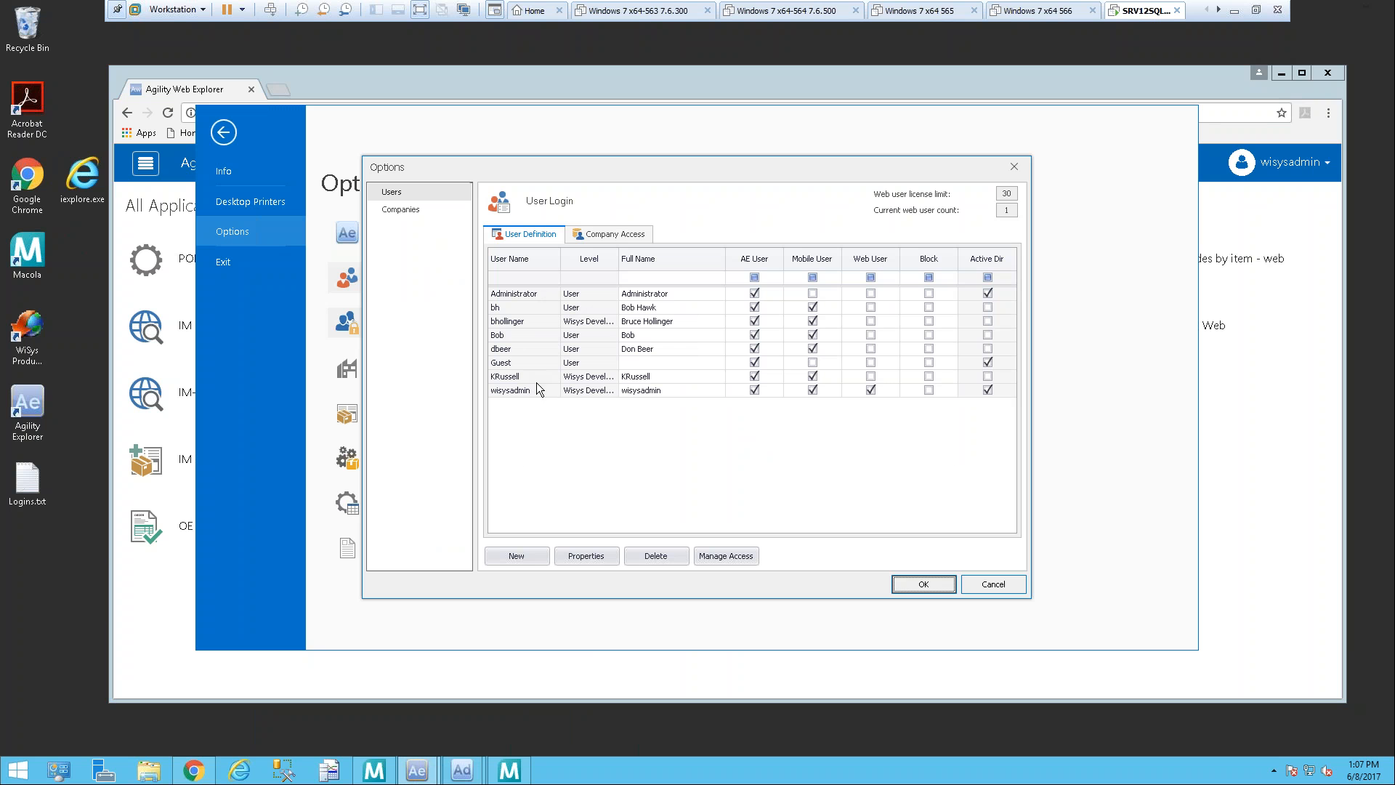
Step: Review the wisysadmin user's properties, including its Agility Web User setting, and close the User Login options
key(alt+Tab)
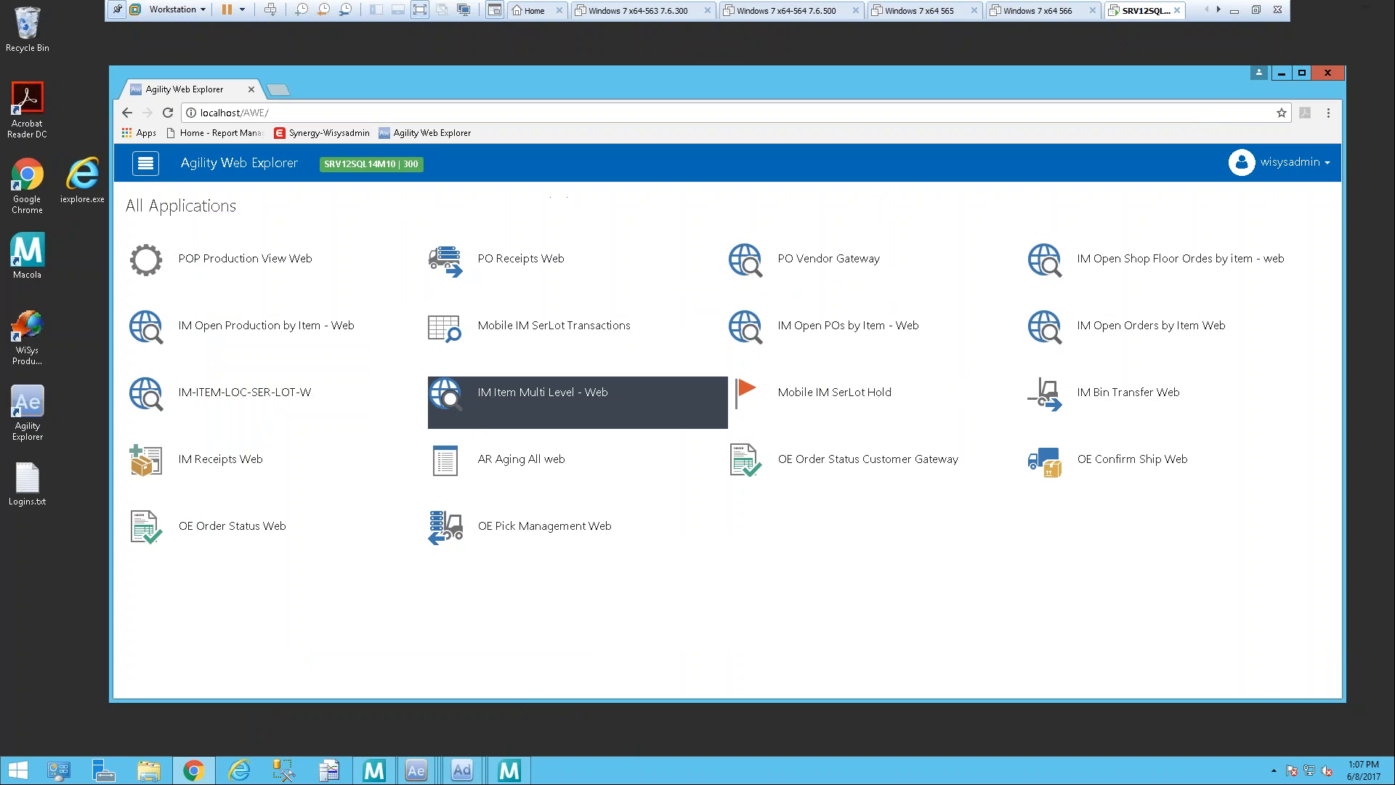
right_click(416, 771)
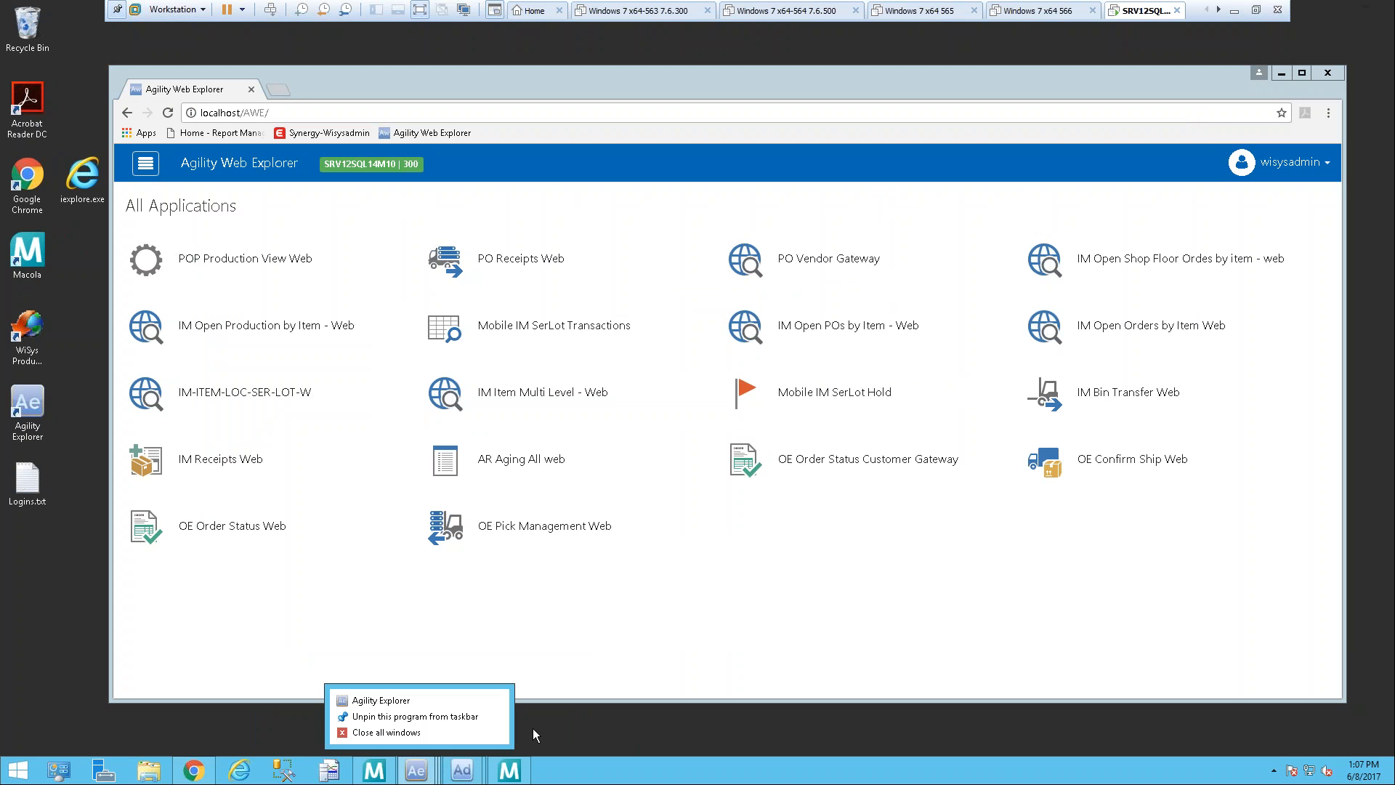
click(419, 769)
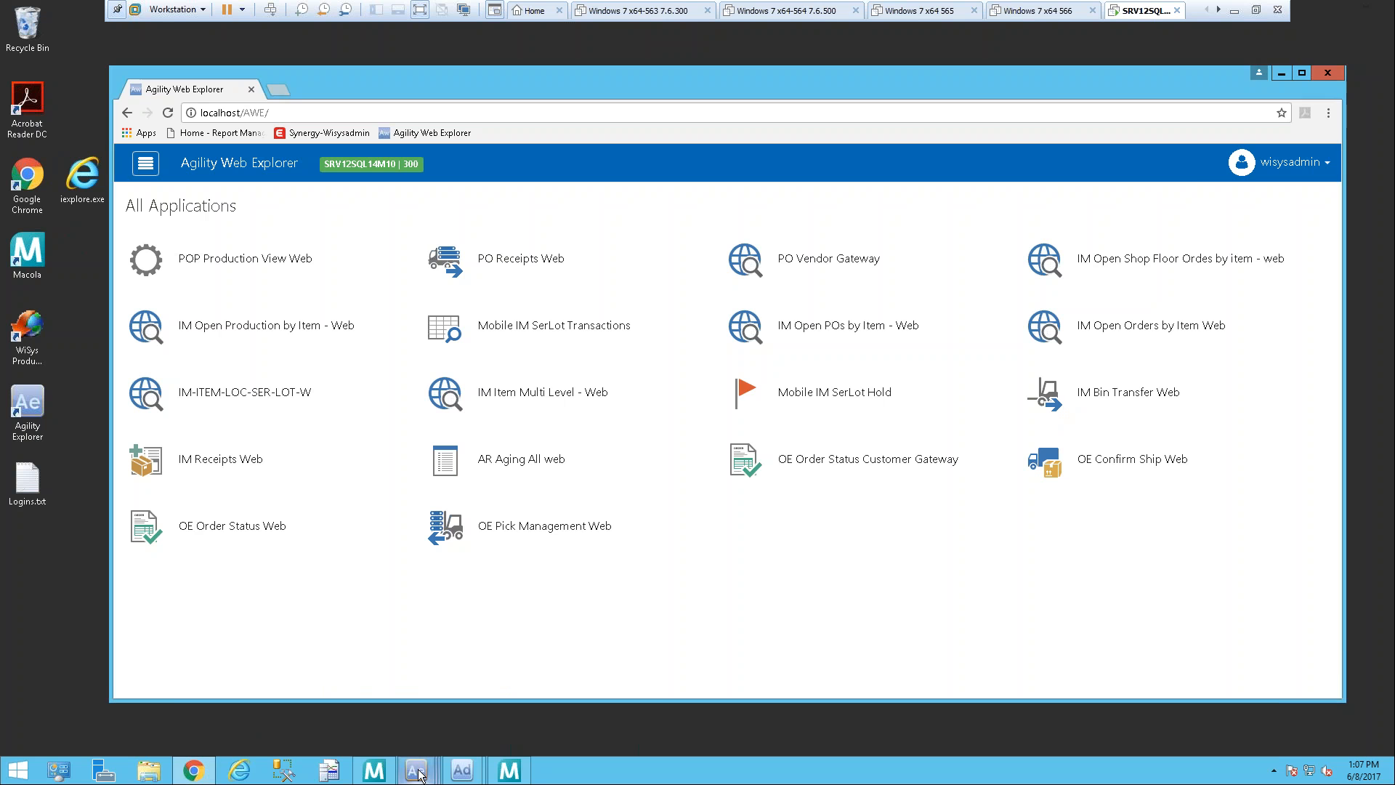
click(417, 773)
click(565, 692)
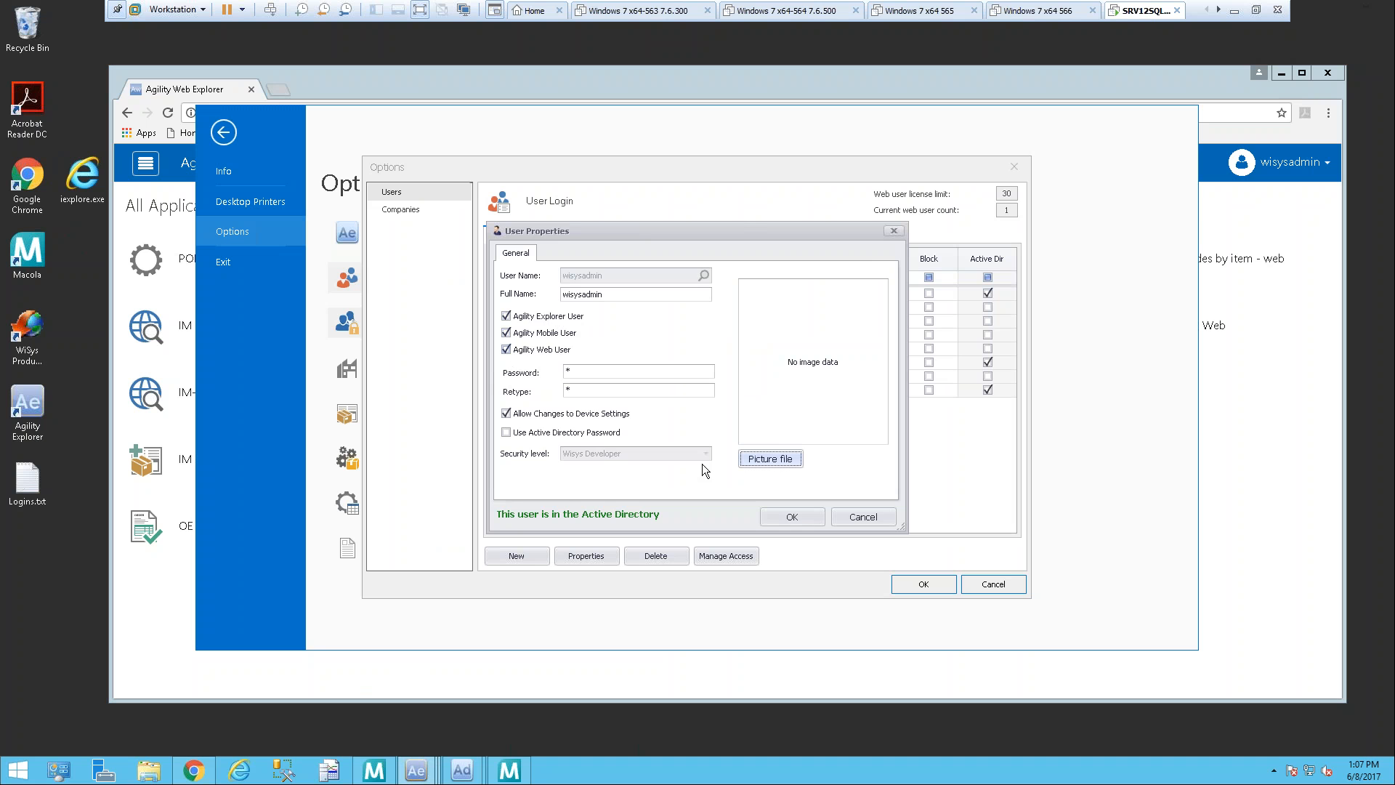
click(808, 516)
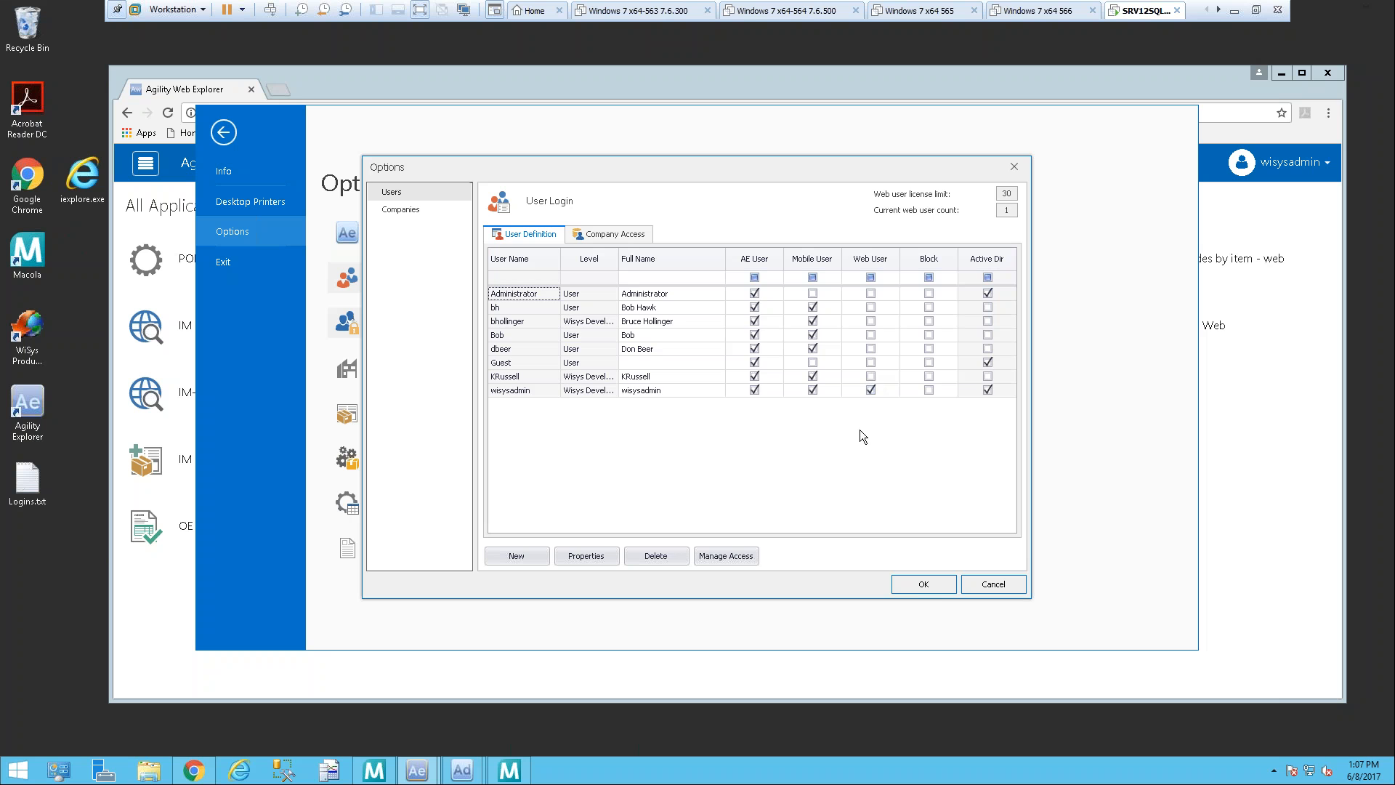
click(927, 588)
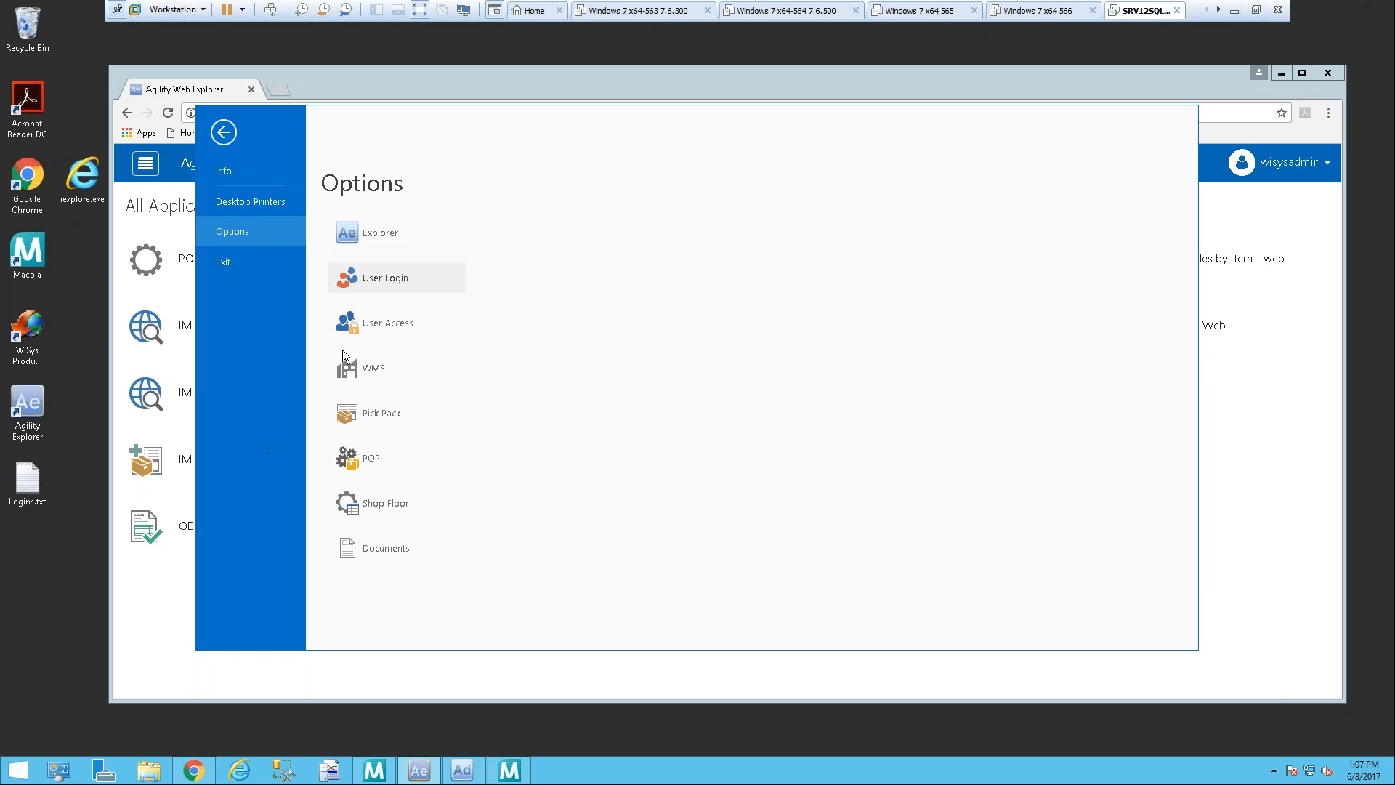
Step: Show the Agility Web roles in the User Access options
click(386, 337)
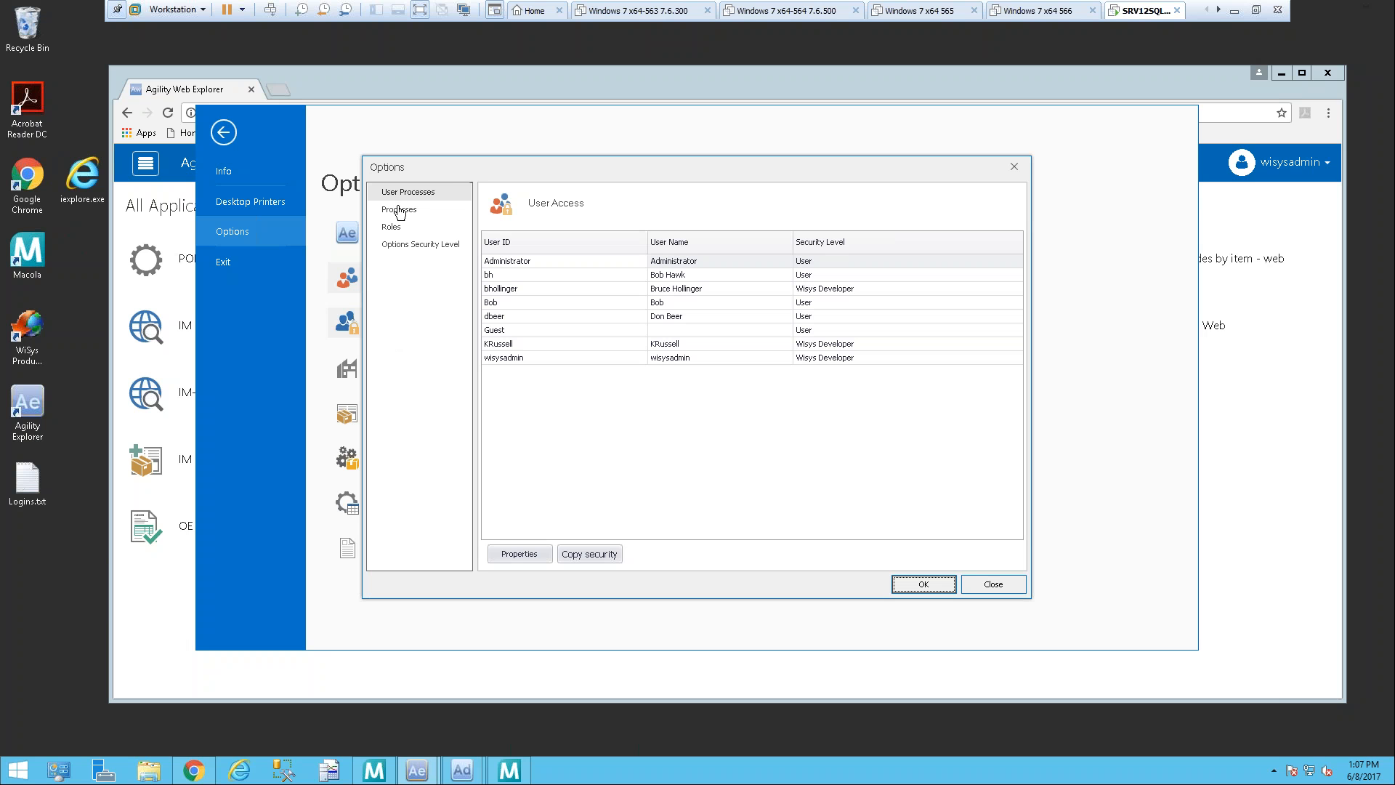
click(392, 227)
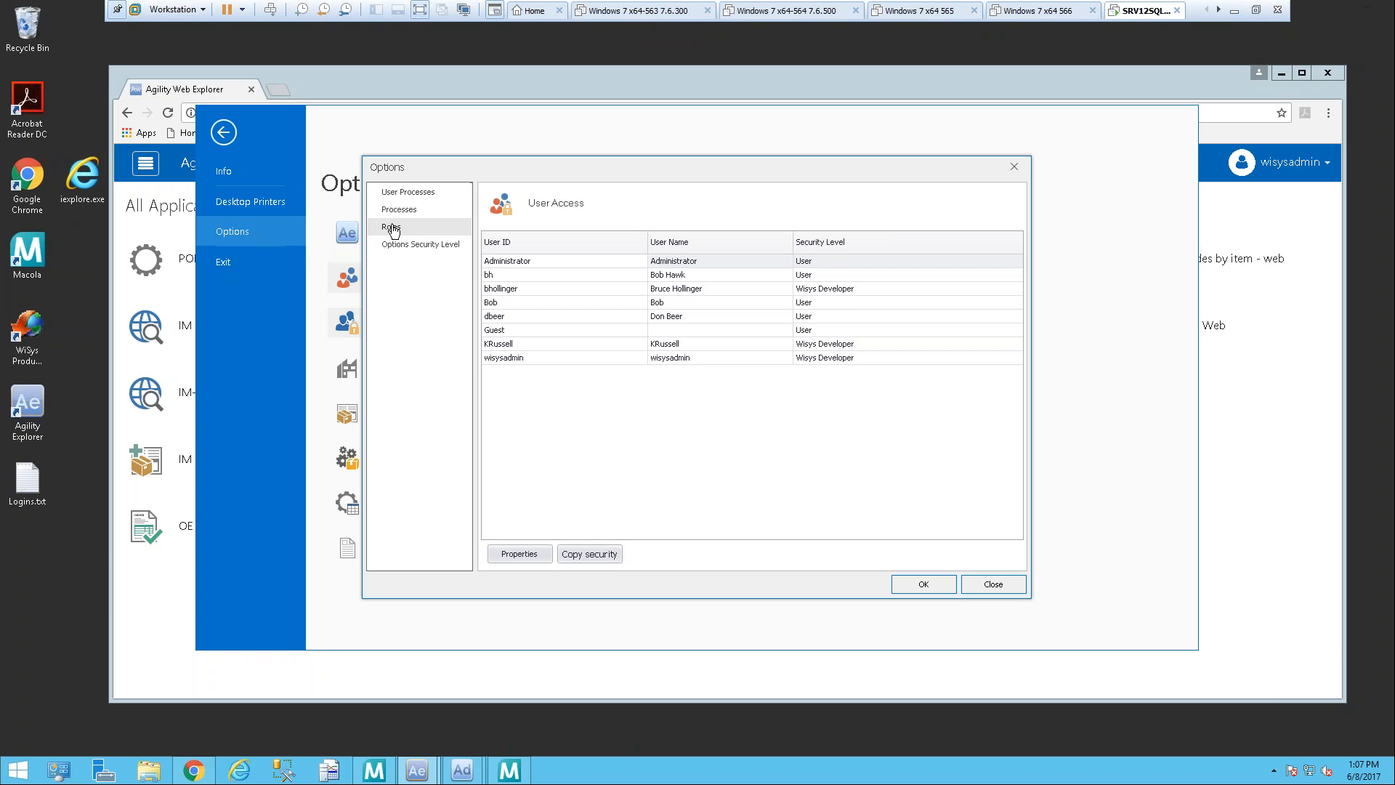
drag(483, 174, 560, 170)
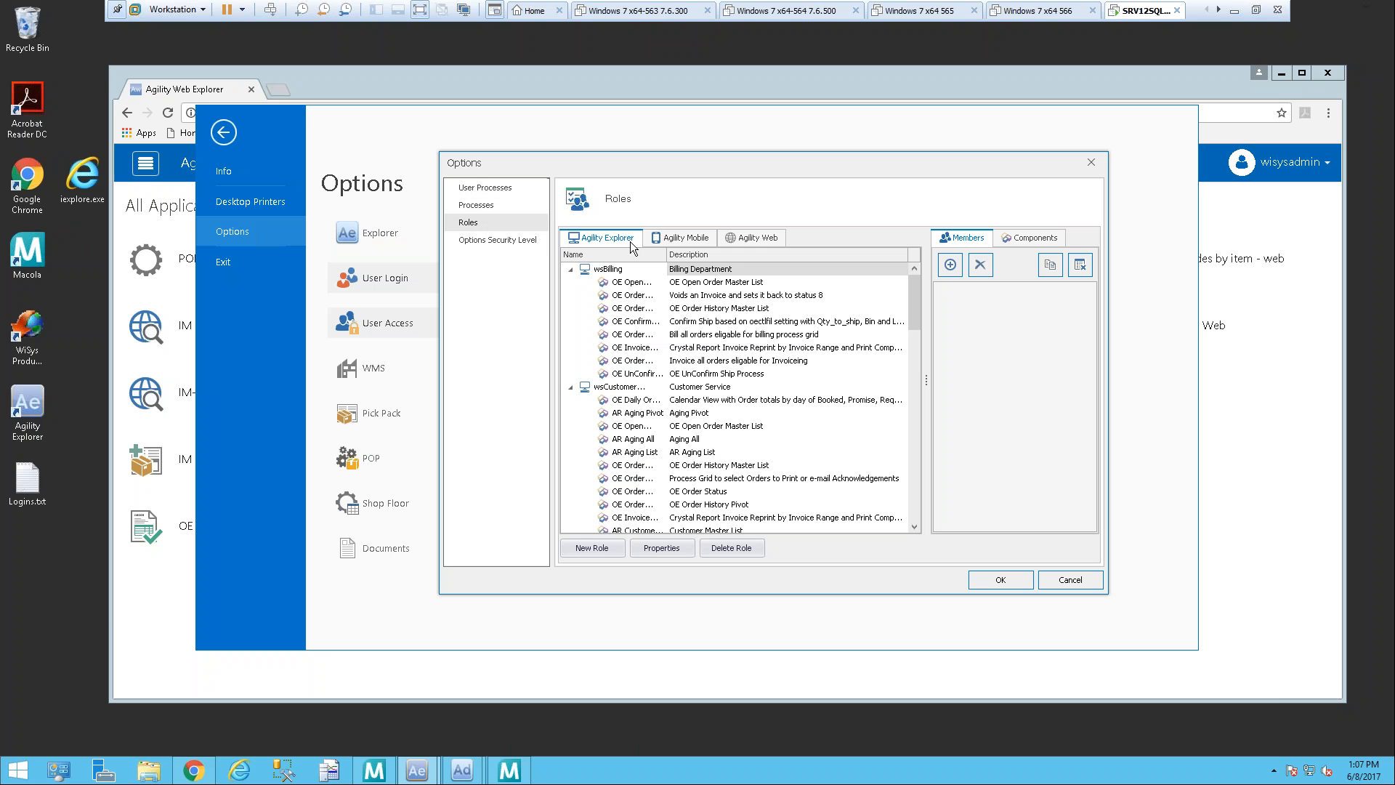
click(774, 242)
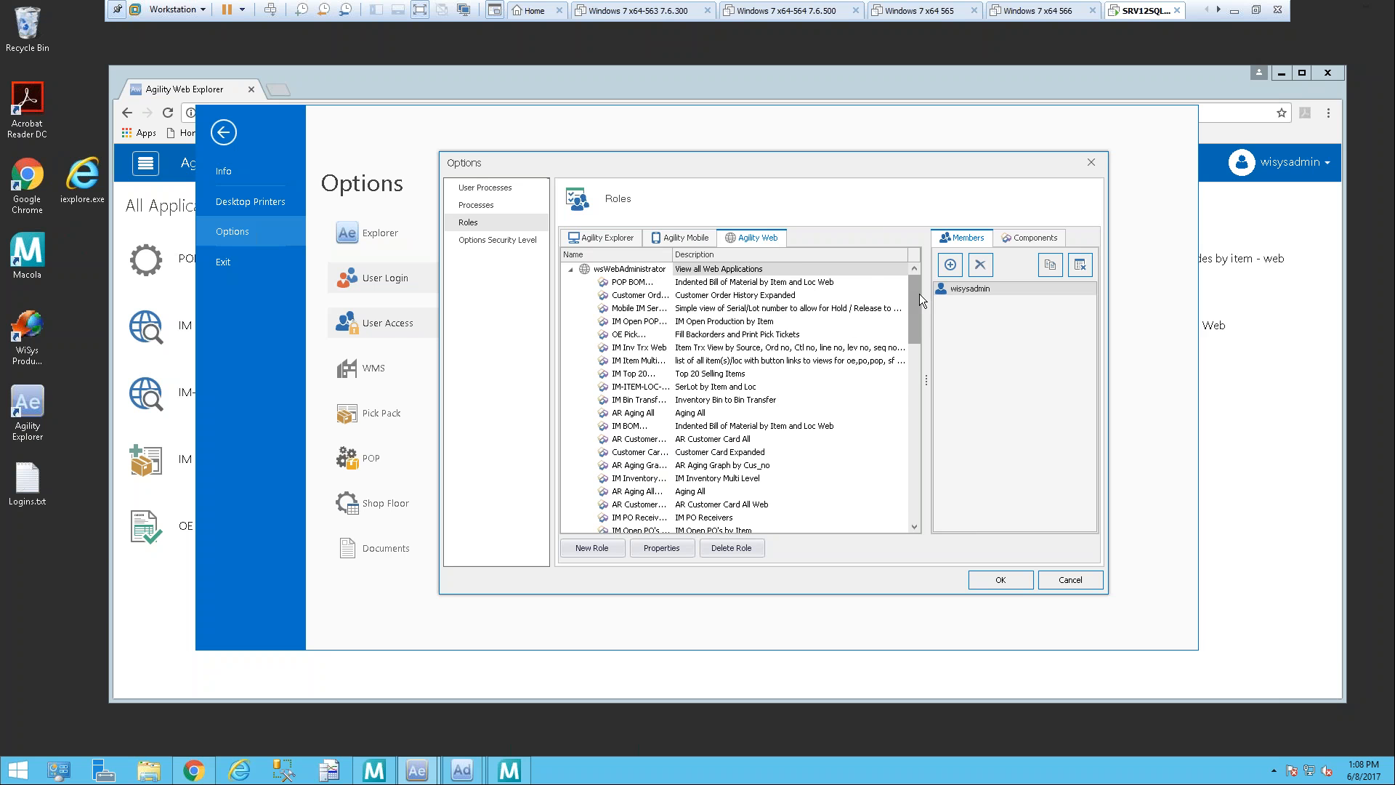
Step: Check which users can be added as members of the wsWebAdministrator role without adding any
mouse_move(920, 298)
mouse_down()
mouse_move(921, 494)
mouse_move(920, 298)
mouse_up()
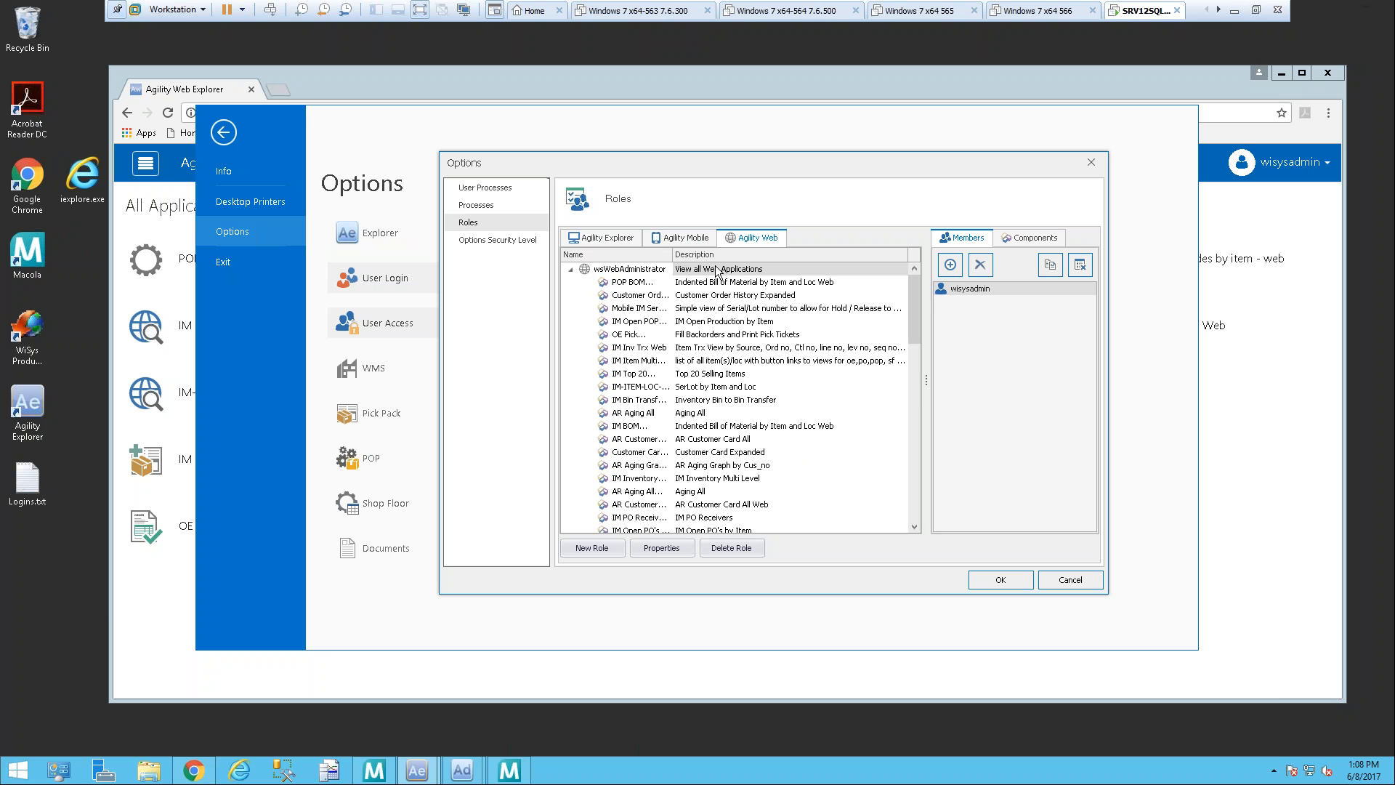
mouse_move(919, 294)
mouse_down()
mouse_move(937, 501)
mouse_move(922, 291)
mouse_up()
click(957, 268)
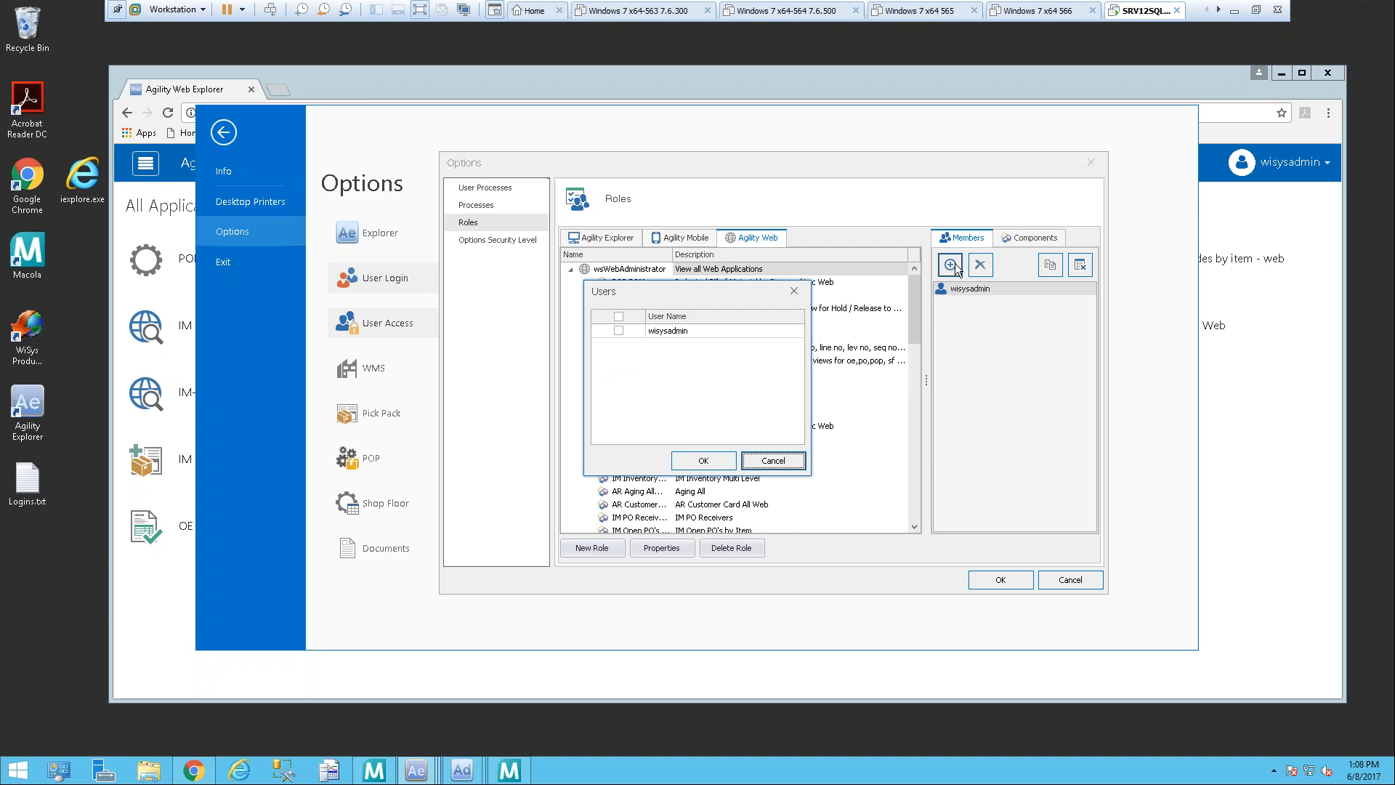
click(772, 460)
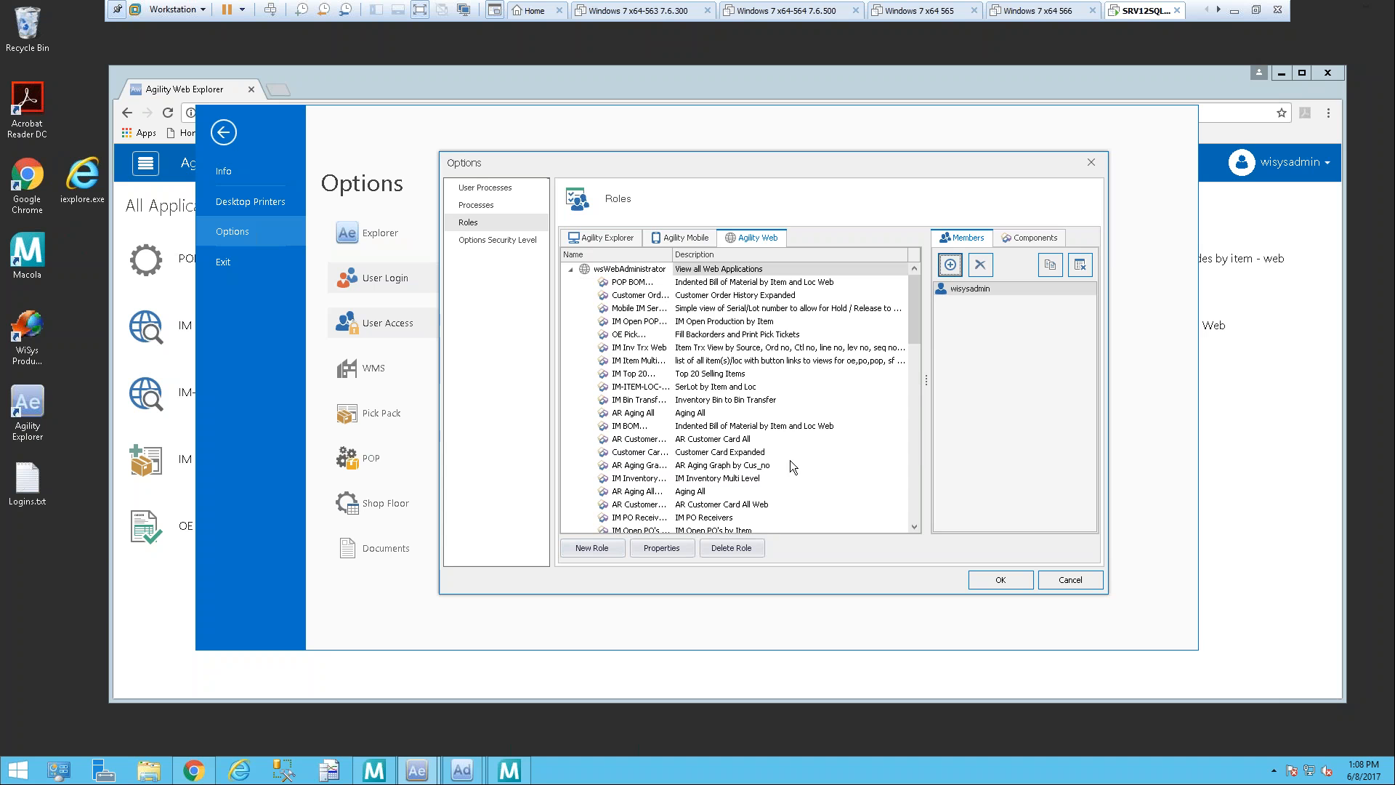
Step: Enable the whole Order Processing component group for the wsWebAdministrator role and save the role options
click(1033, 243)
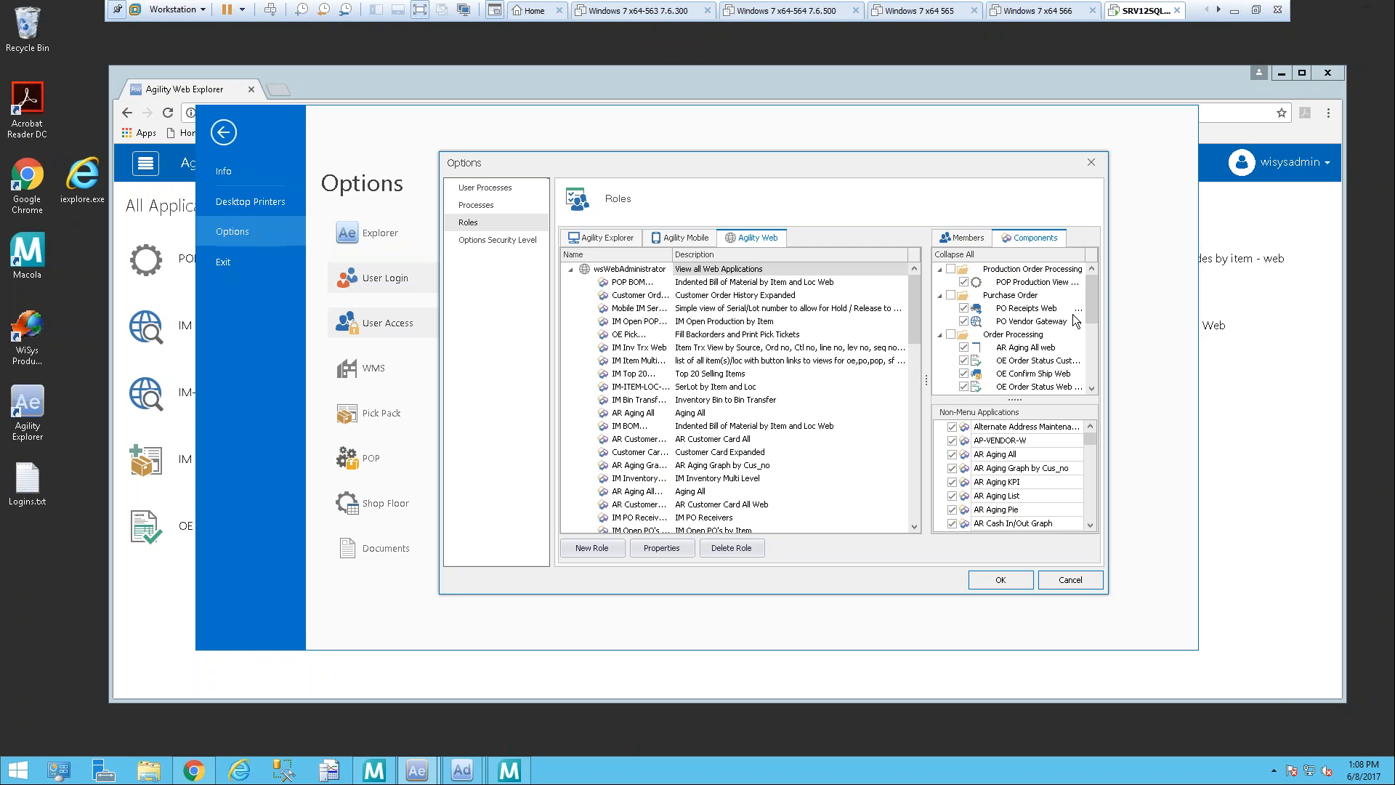
click(963, 340)
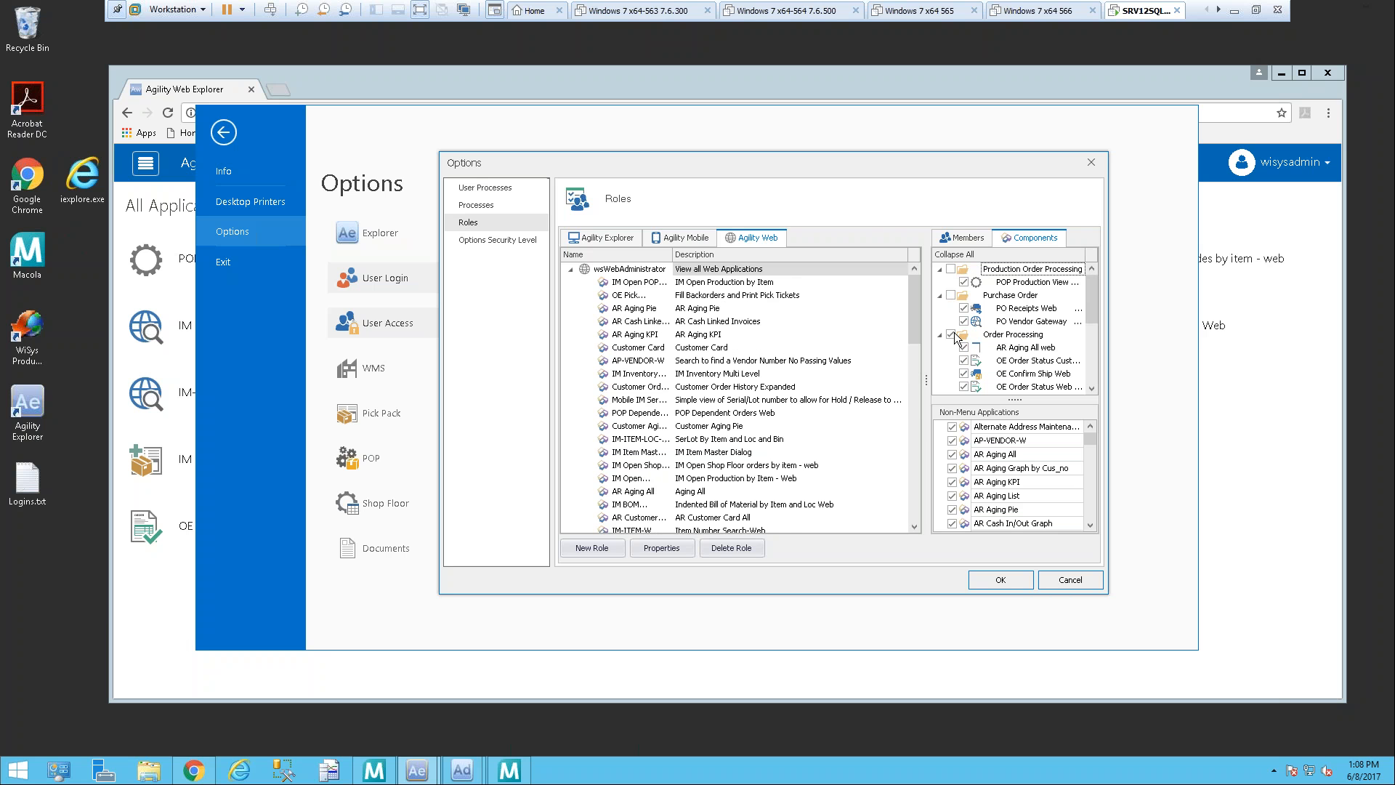
click(950, 335)
drag(1099, 305, 1088, 278)
drag(1093, 444, 1094, 473)
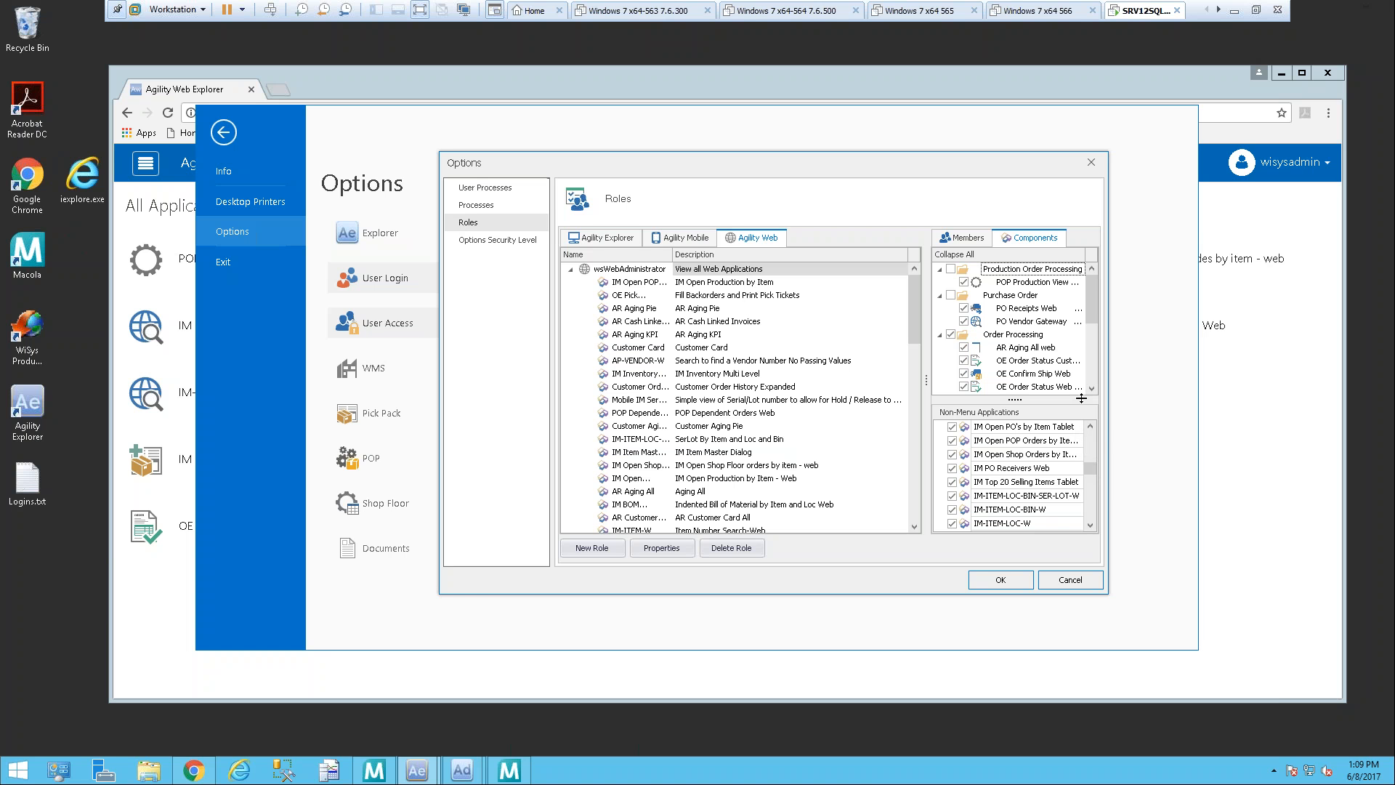
click(1003, 585)
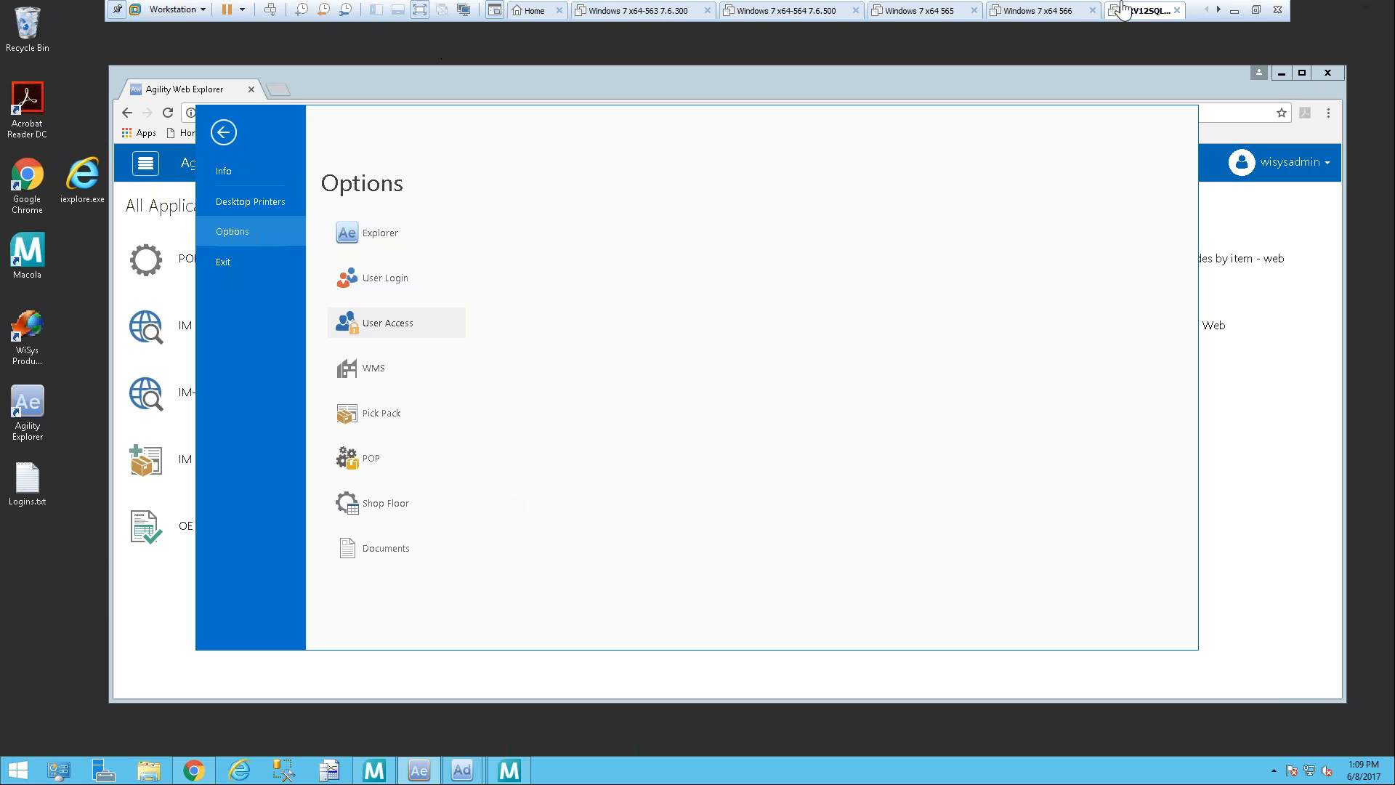
Step: Return to Agility Web Explorer and expand the application category sidebar
click(223, 131)
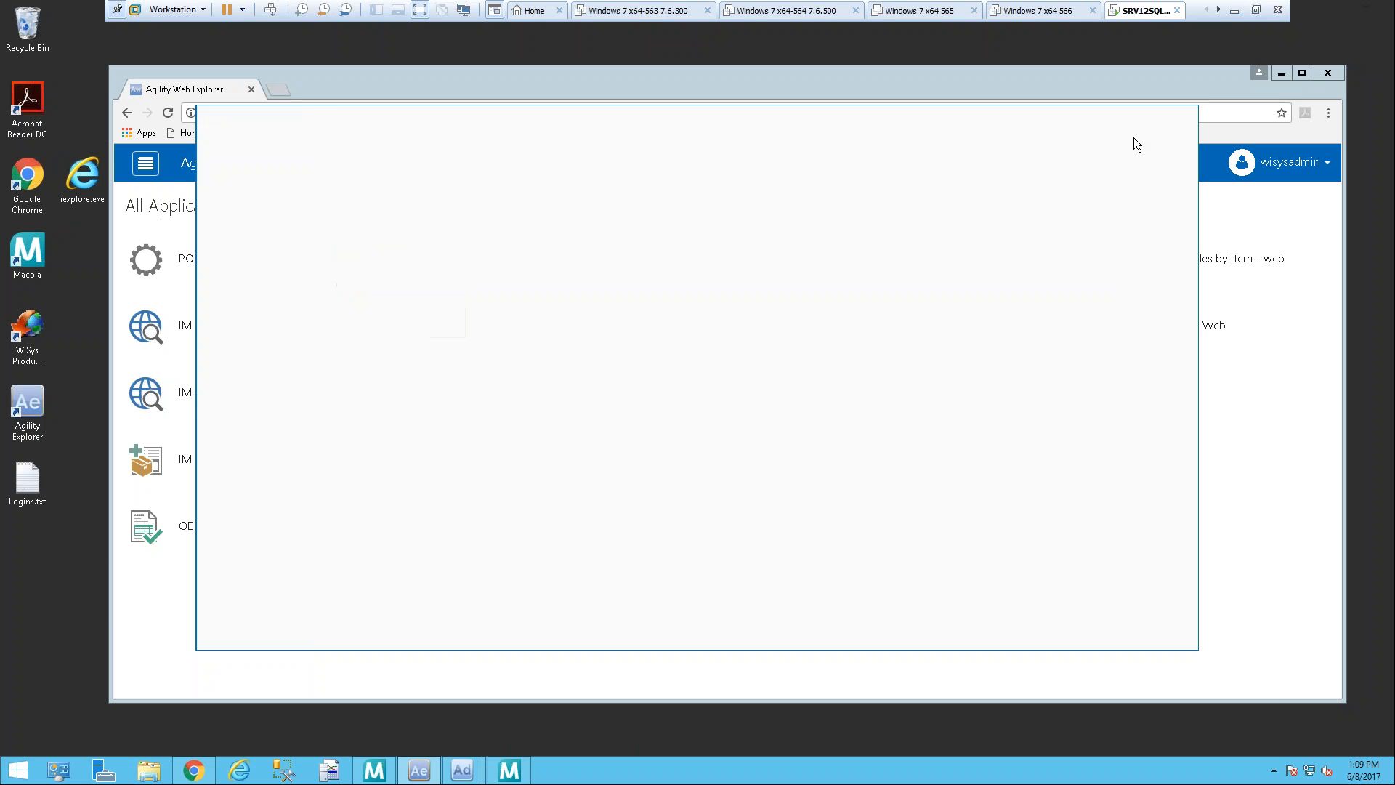
click(1172, 116)
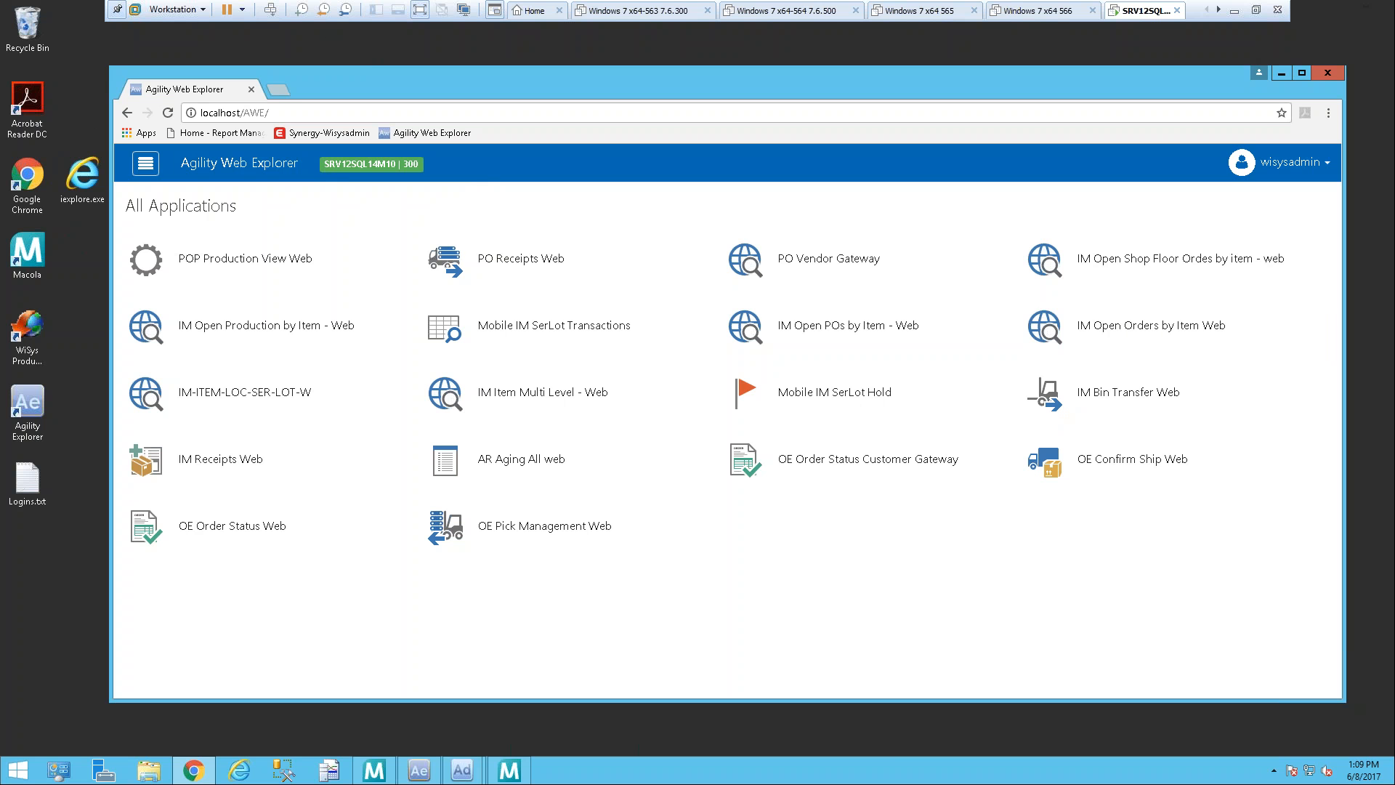
click(146, 166)
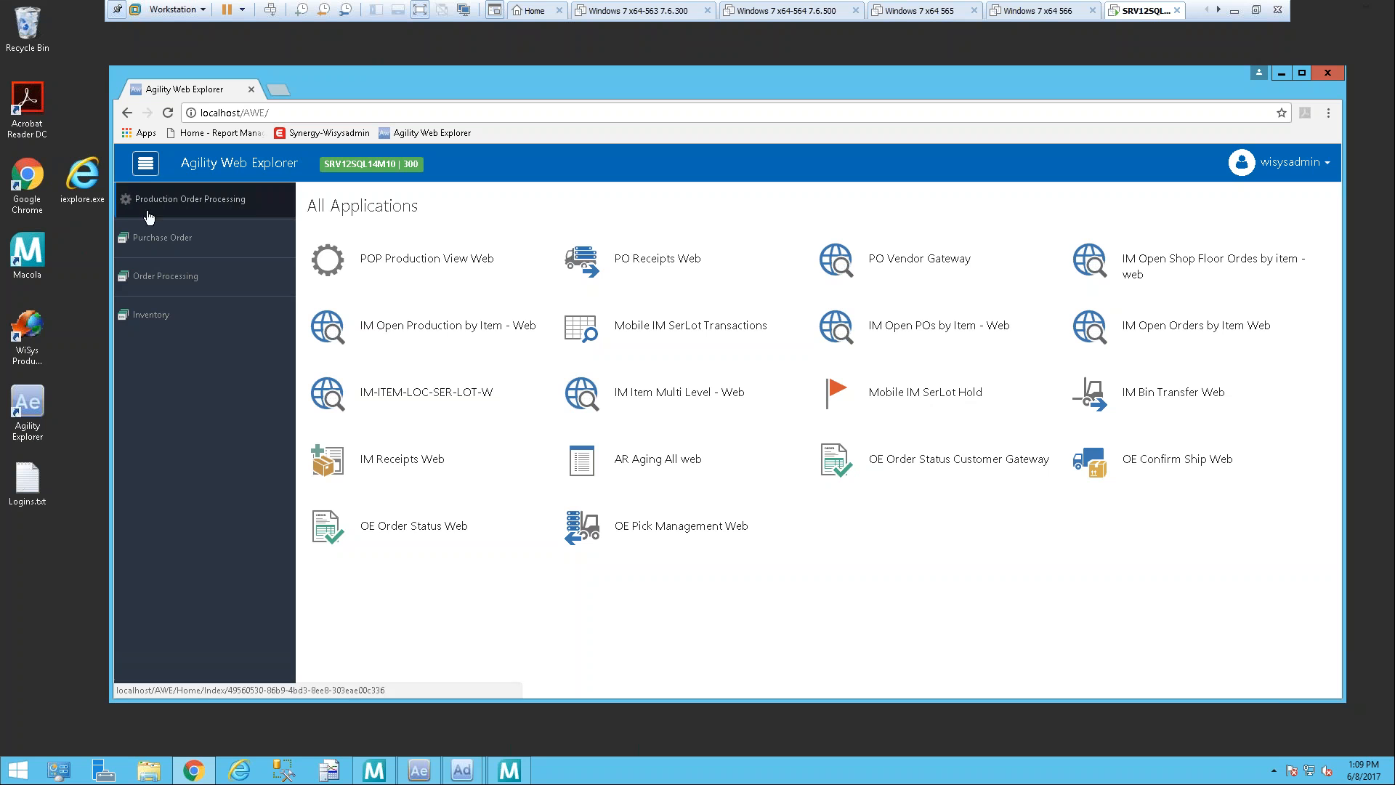
click(145, 165)
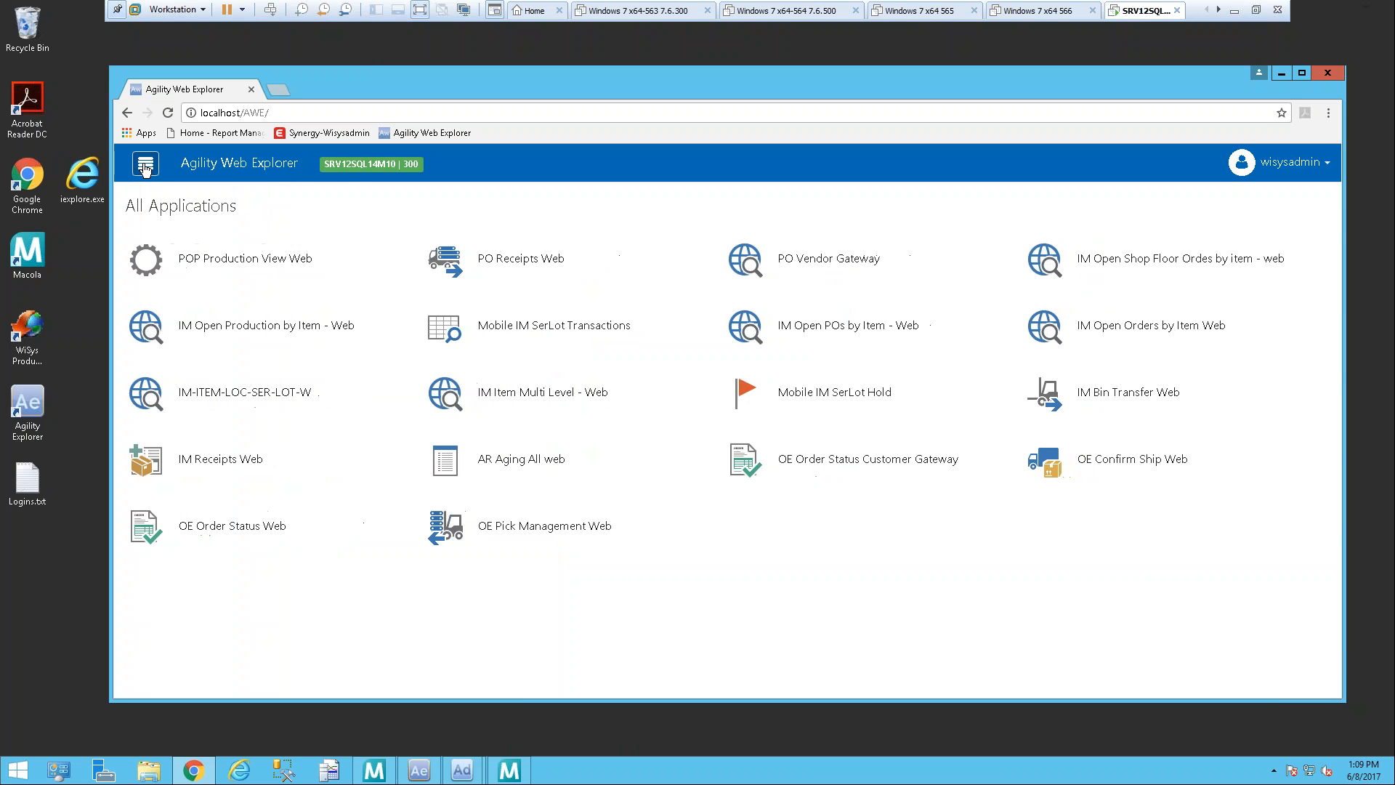
click(145, 166)
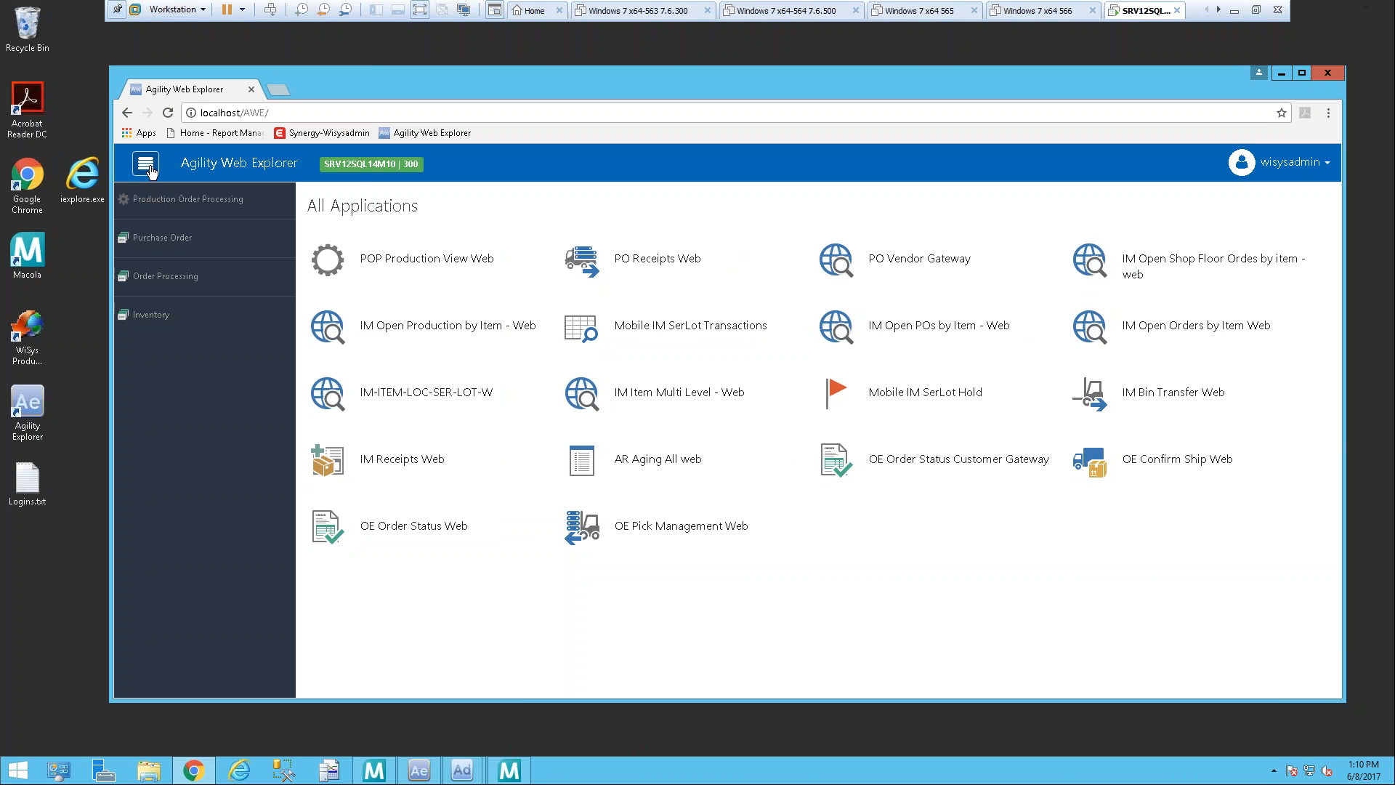
click(147, 167)
click(148, 167)
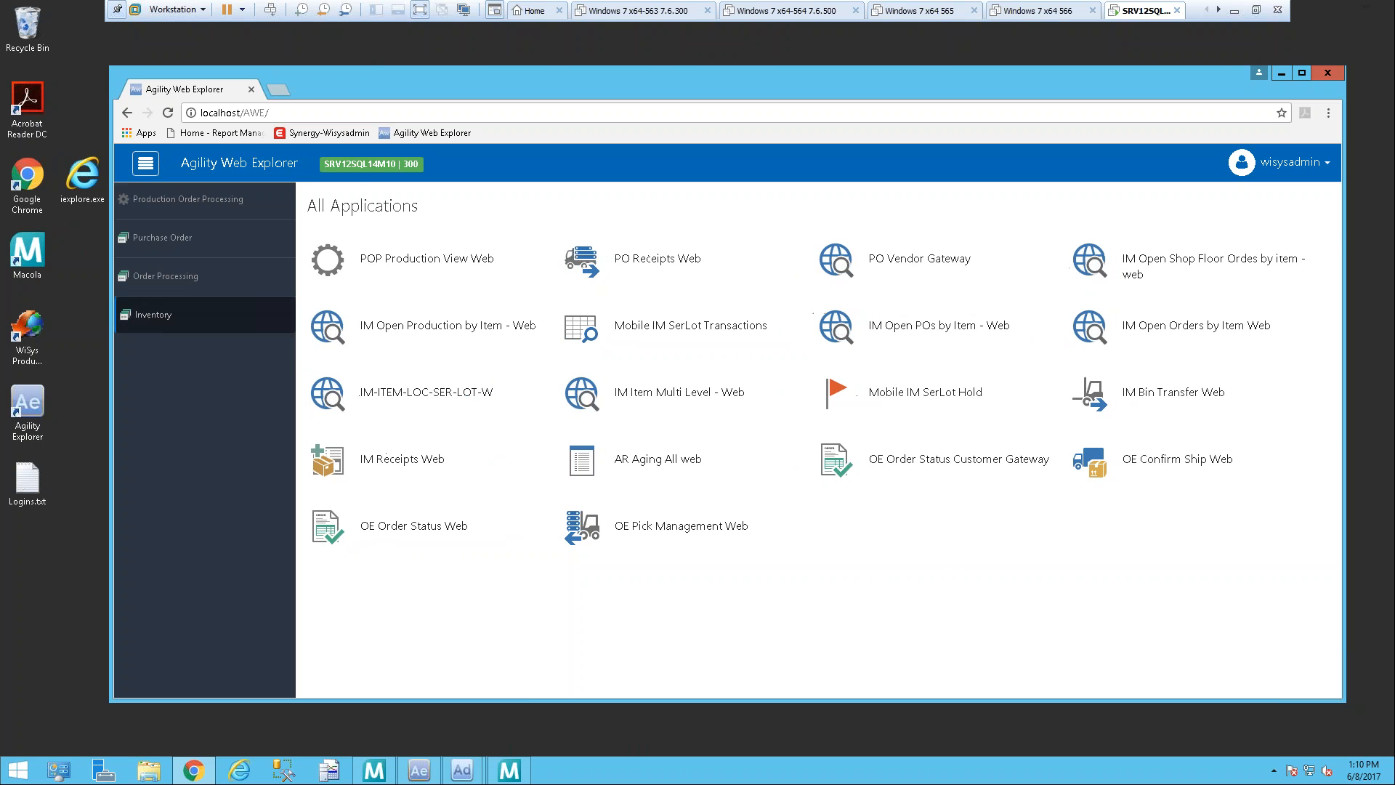
Step: Browse the Inventory, Order Processing, Purchase Order and Production Order Processing application categories, and return to the full application list
click(177, 283)
click(171, 317)
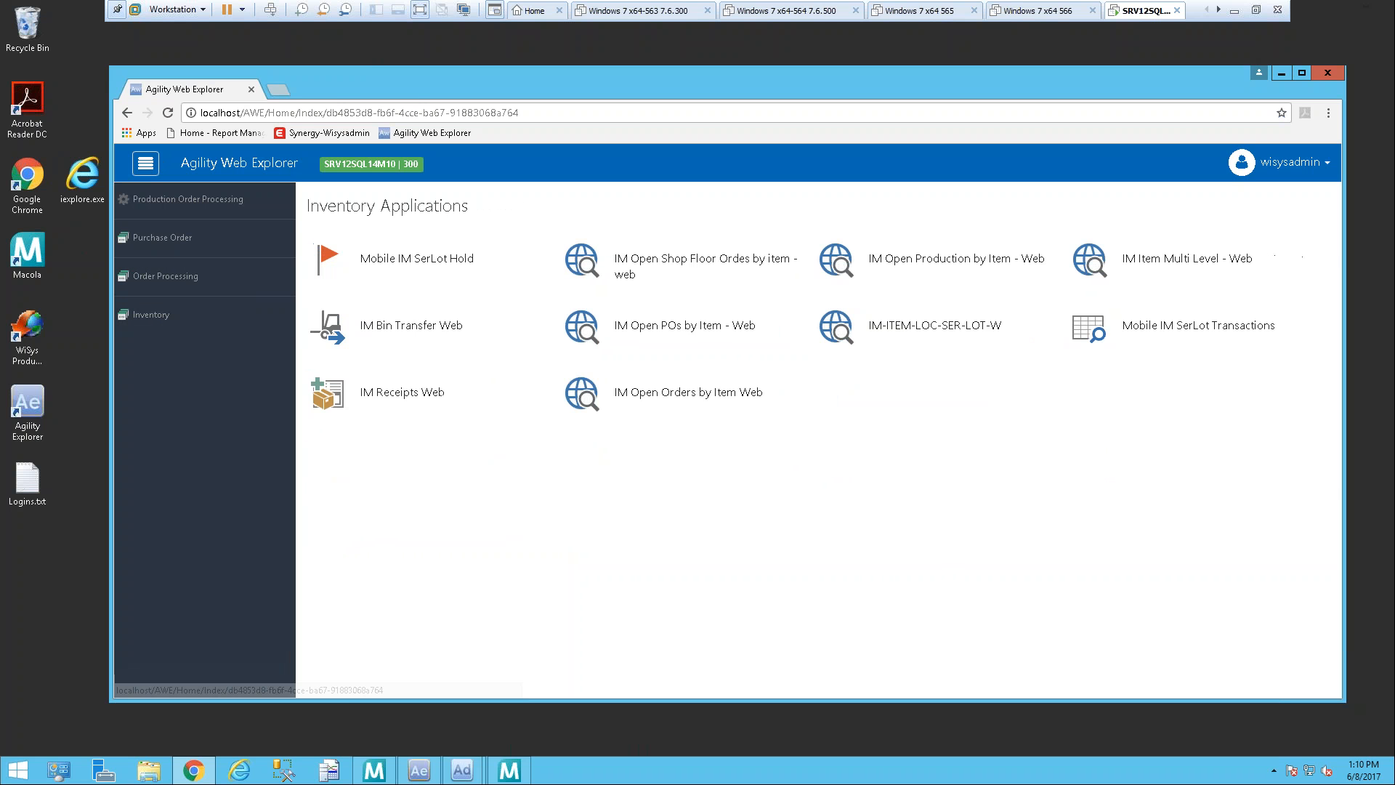
click(178, 283)
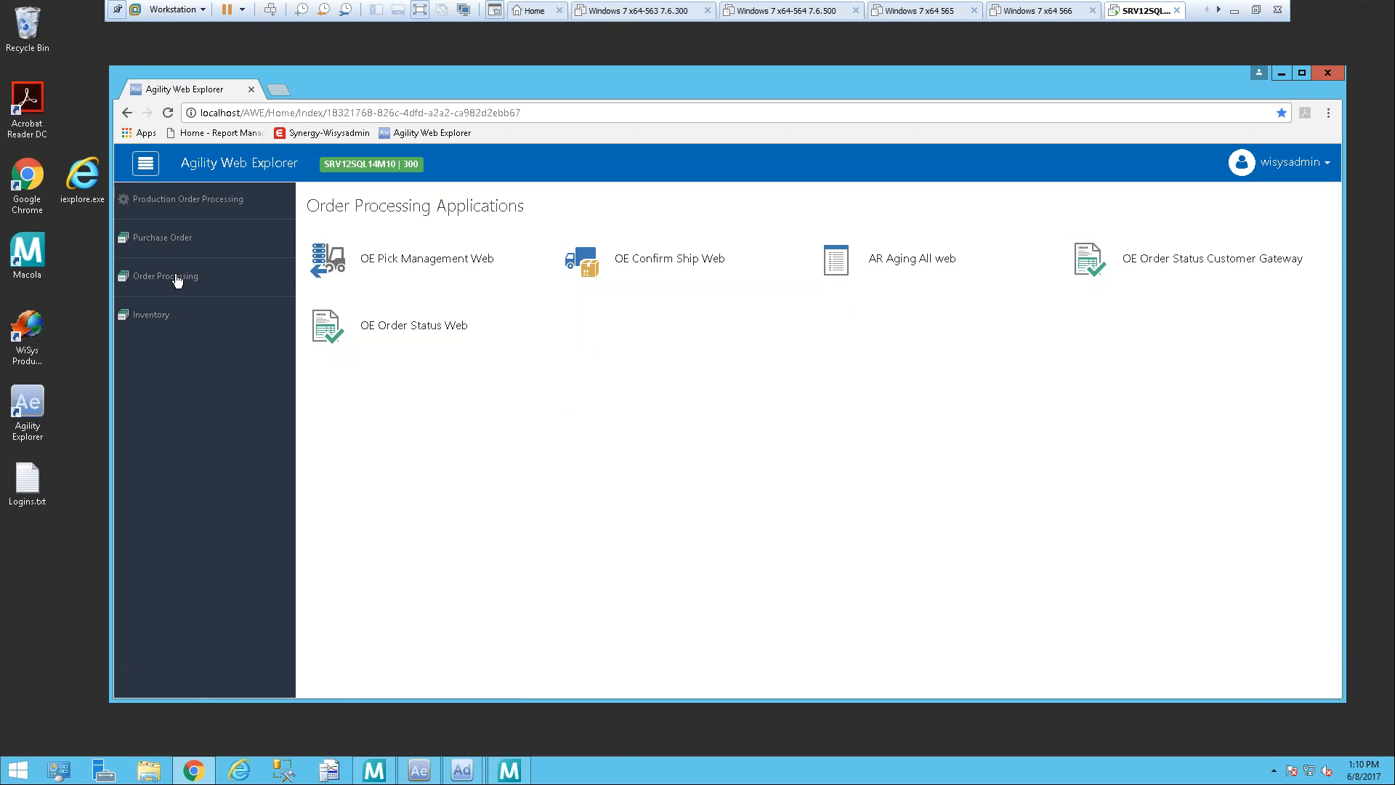
click(180, 238)
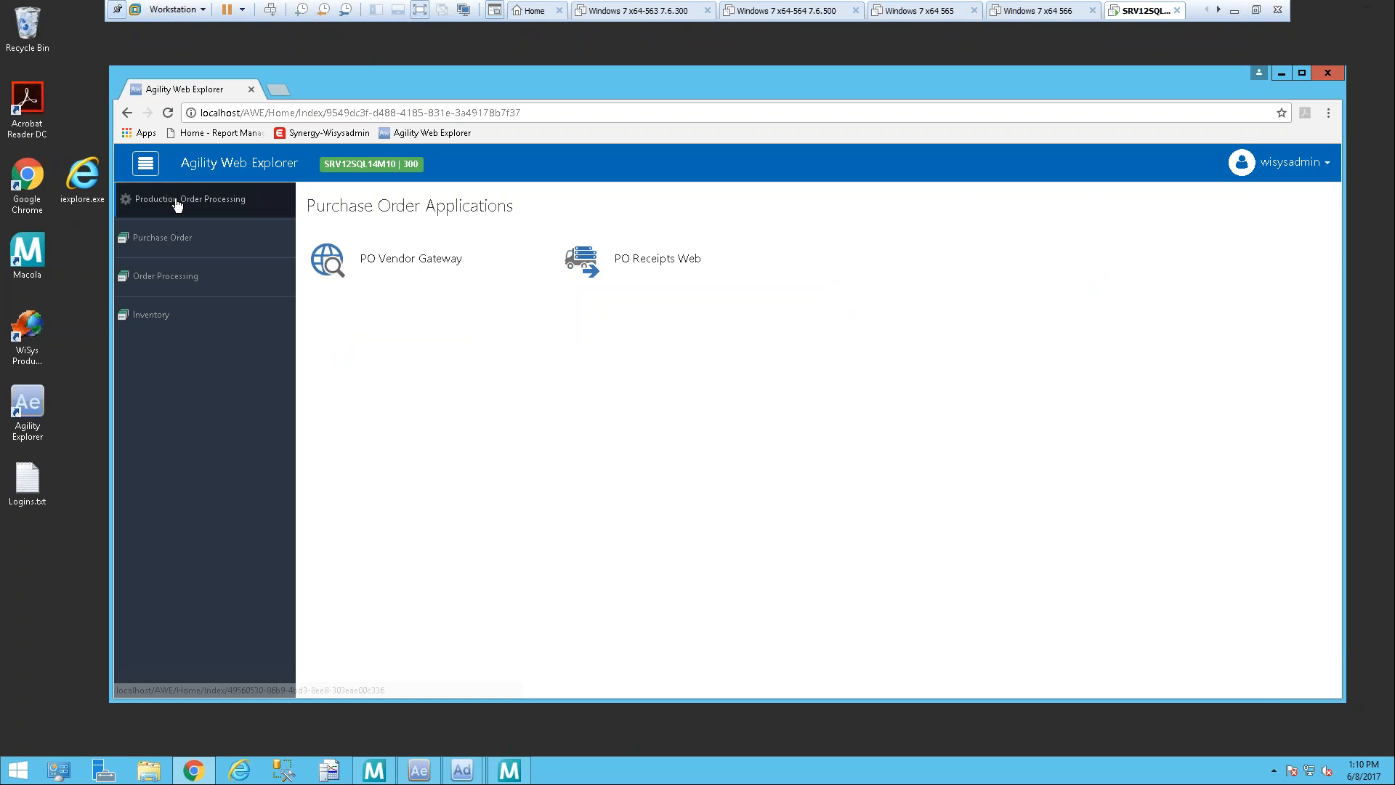
click(177, 204)
click(181, 238)
click(171, 284)
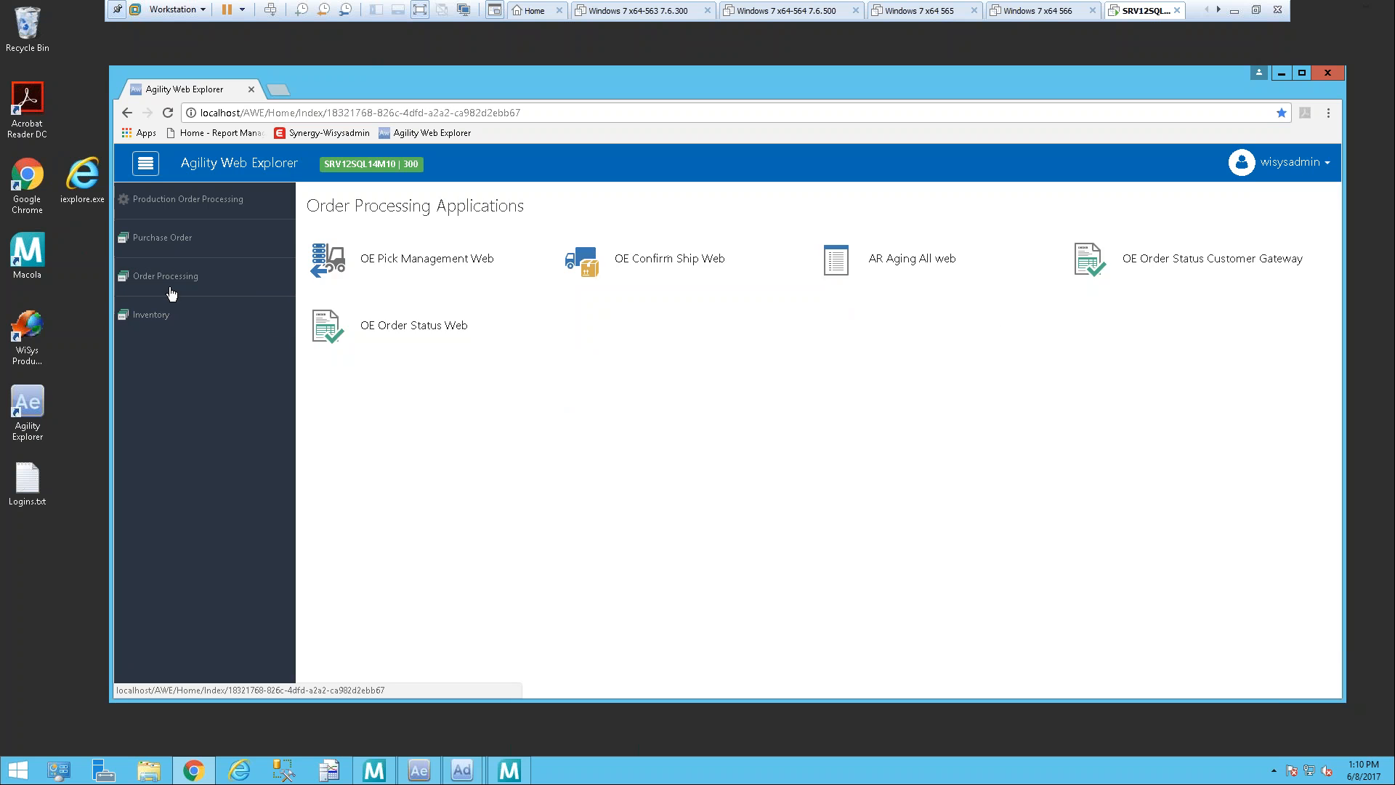
click(162, 317)
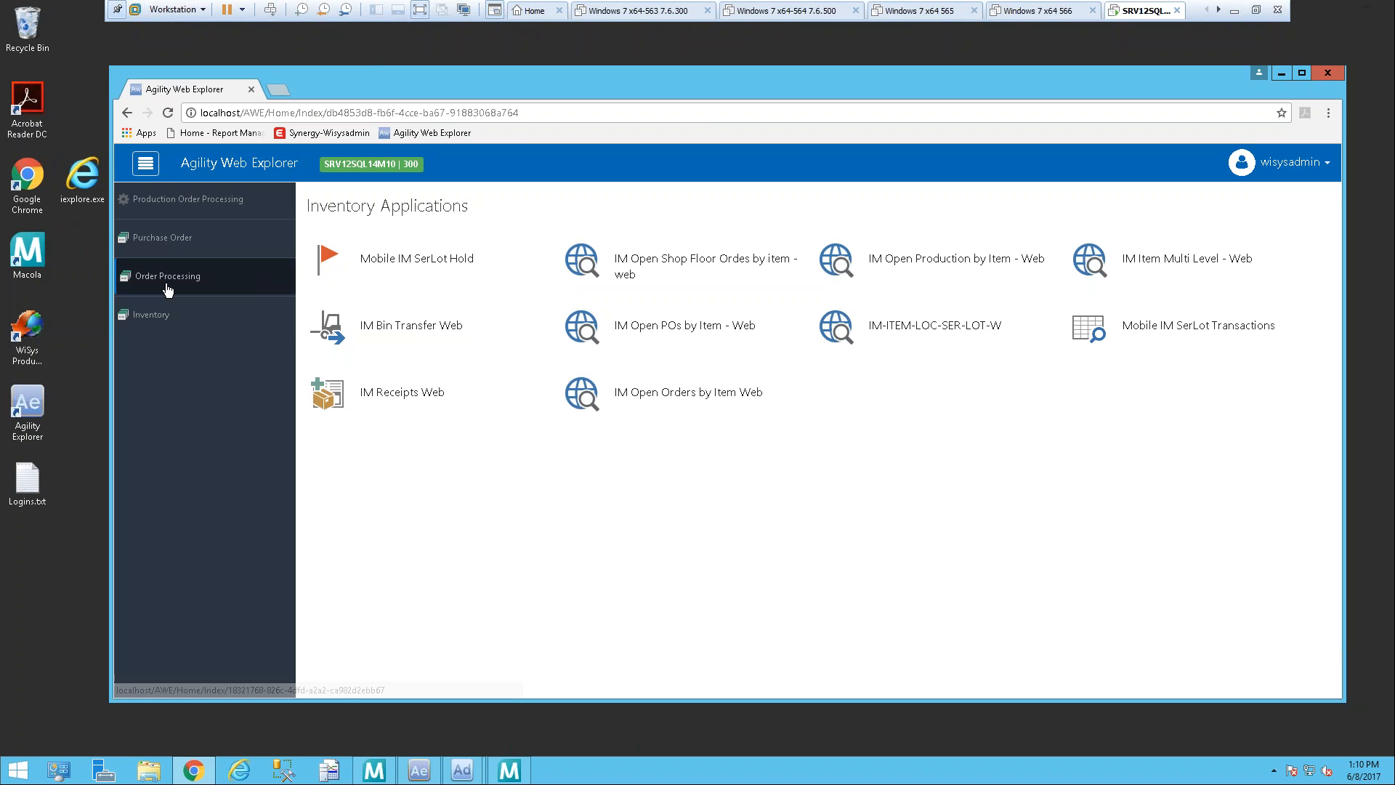
click(220, 165)
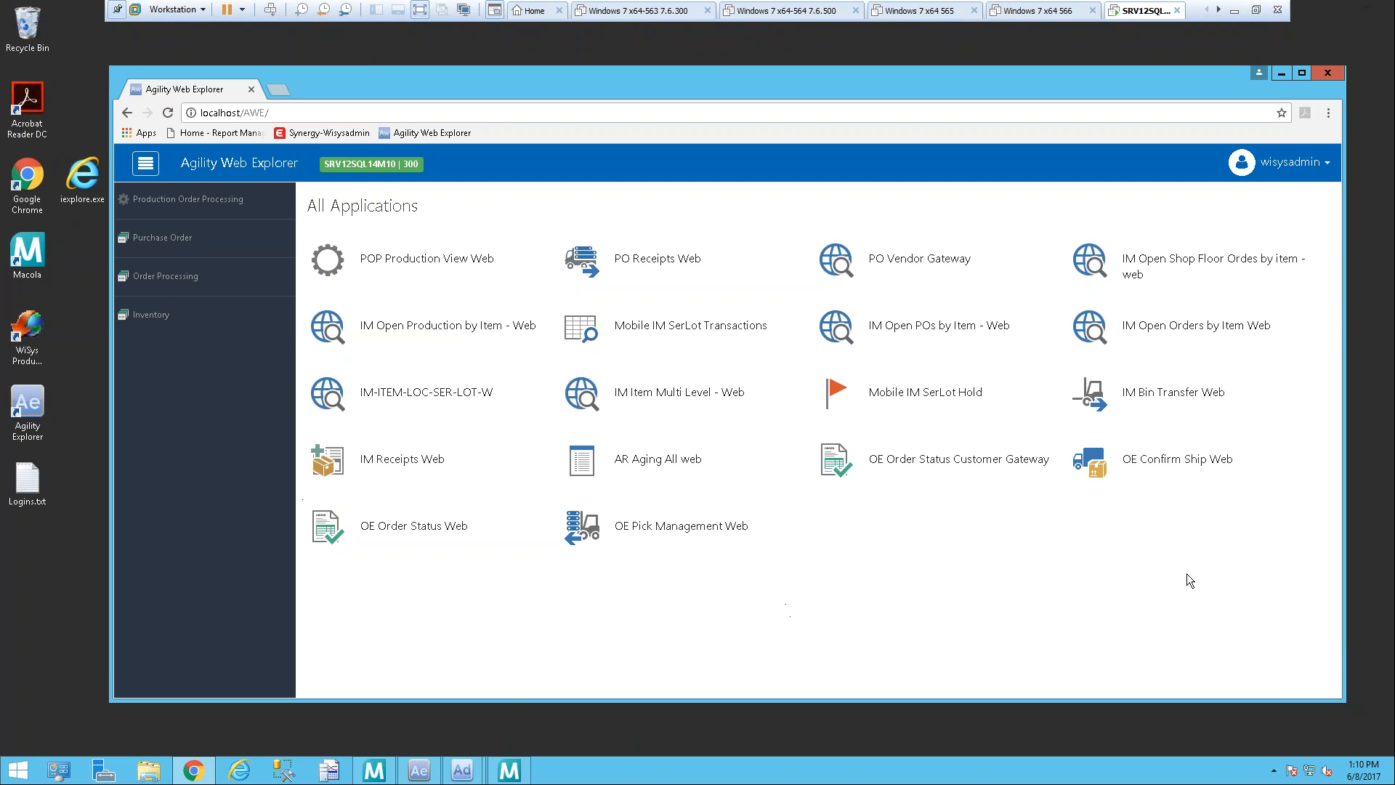
Step: Open the POP Production View Web application from the Production Order Processing category
click(148, 165)
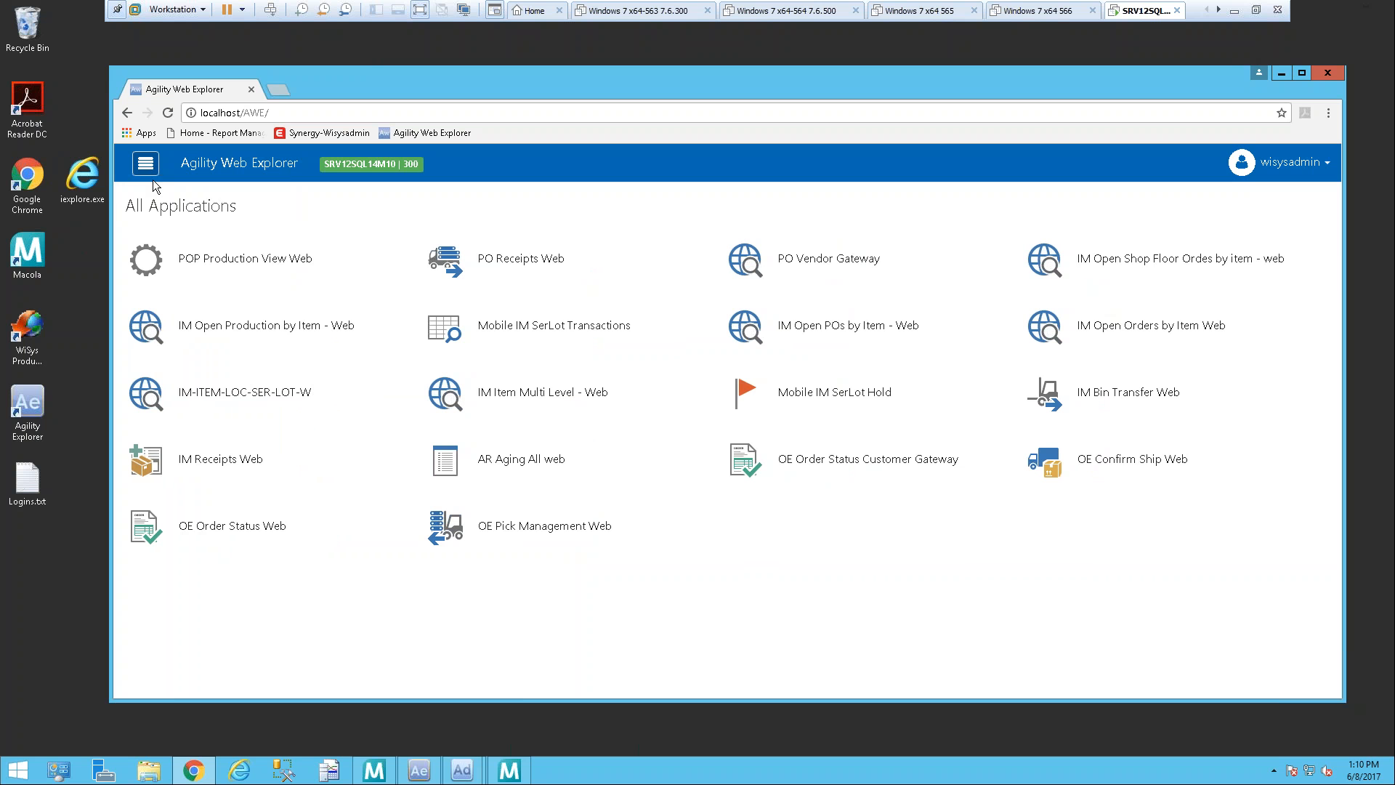
click(144, 174)
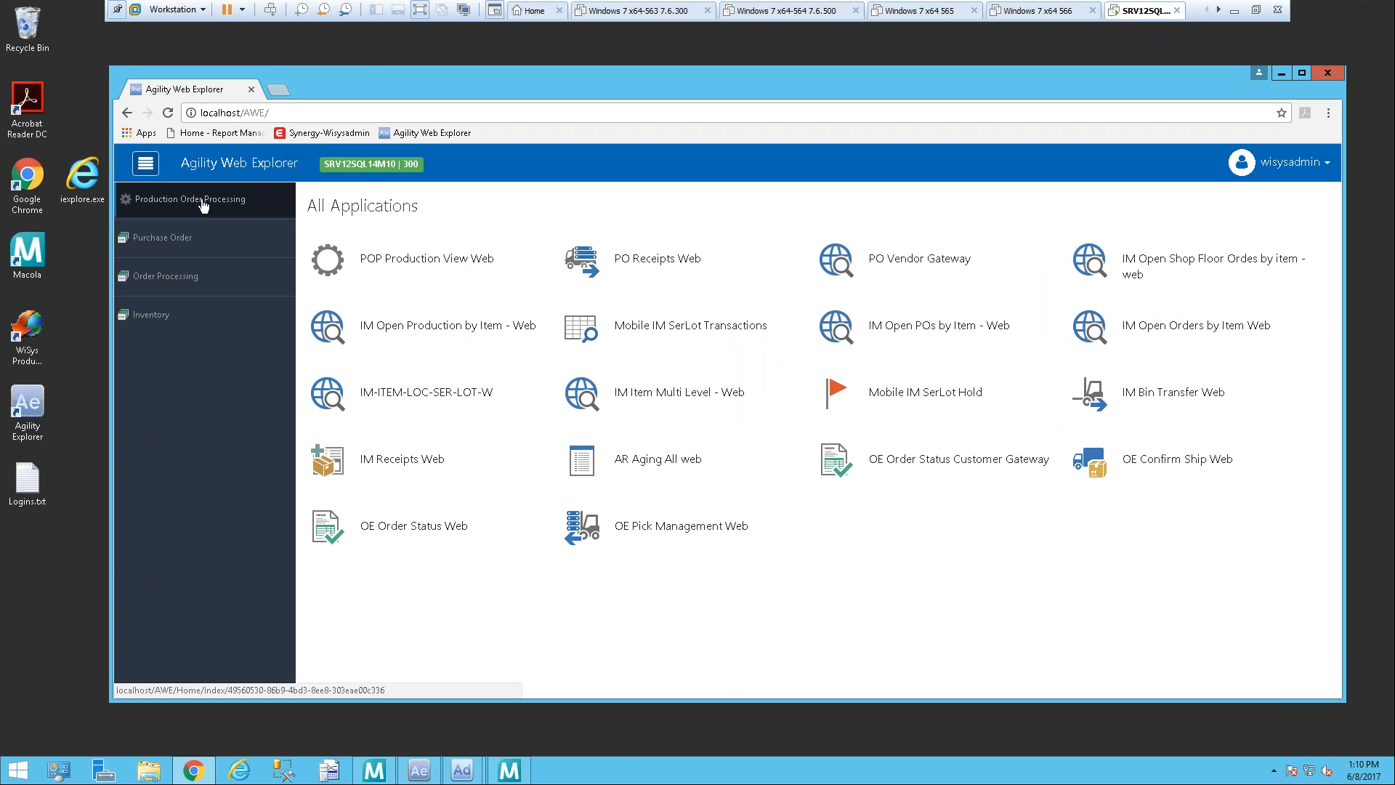
click(203, 205)
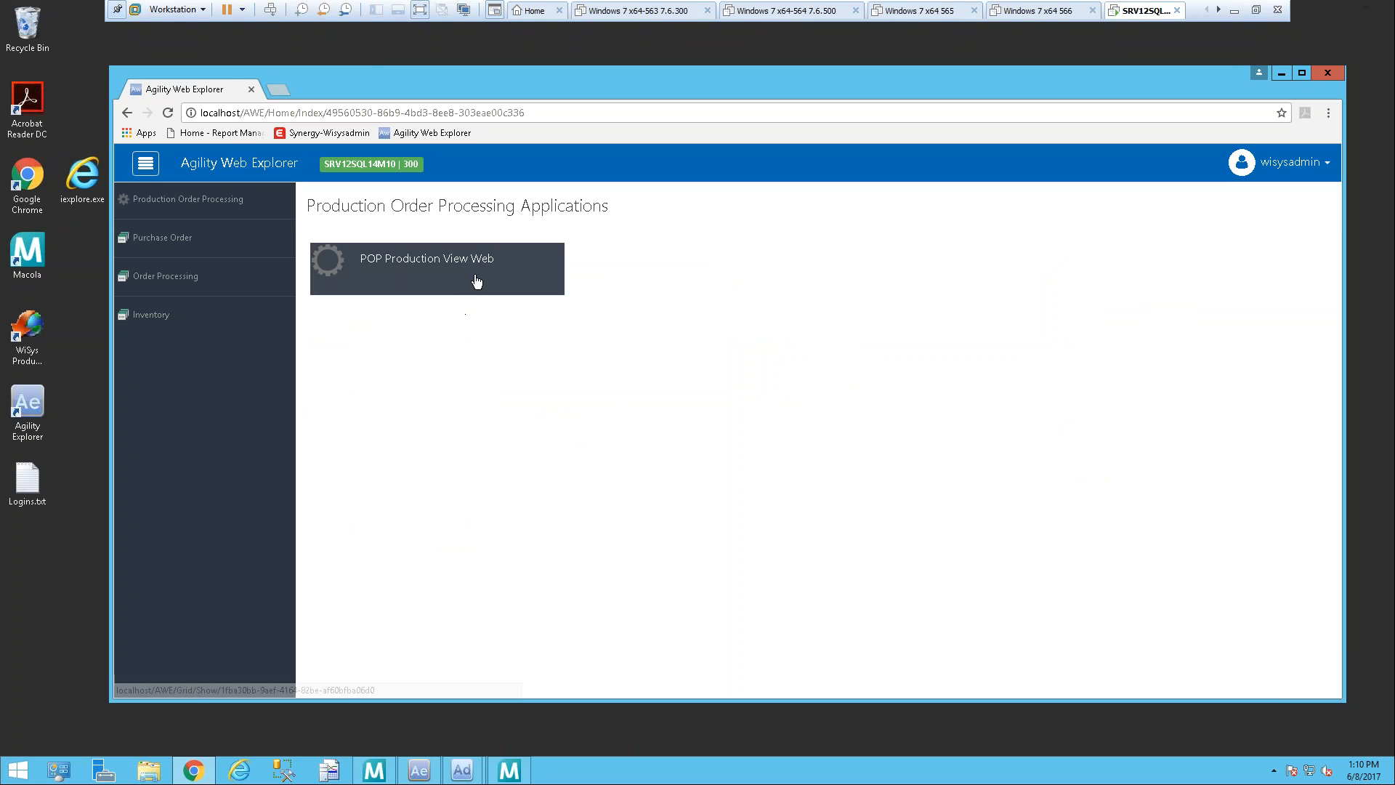
click(436, 265)
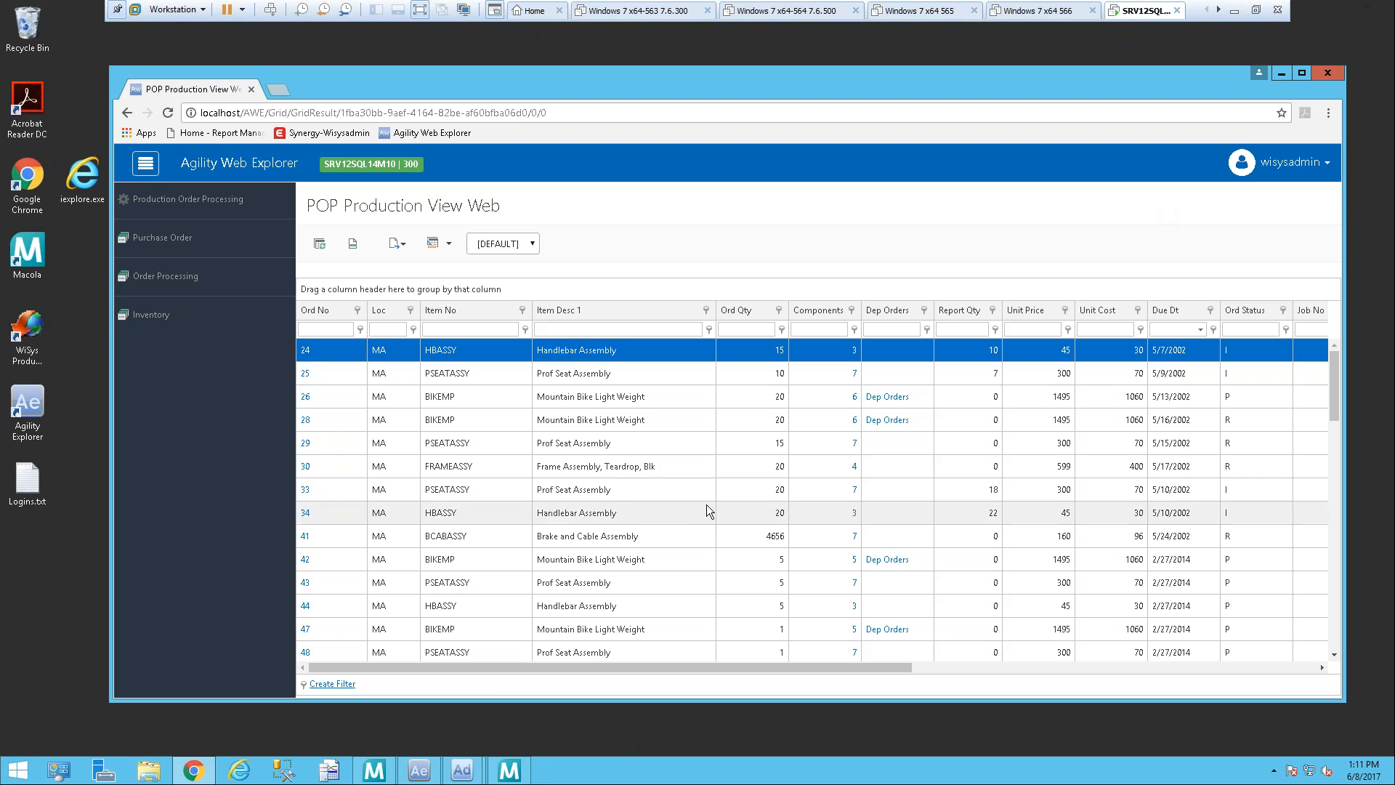
Step: Examine the production order grid's columns and its refresh, export and layout options
drag(492, 669, 1075, 664)
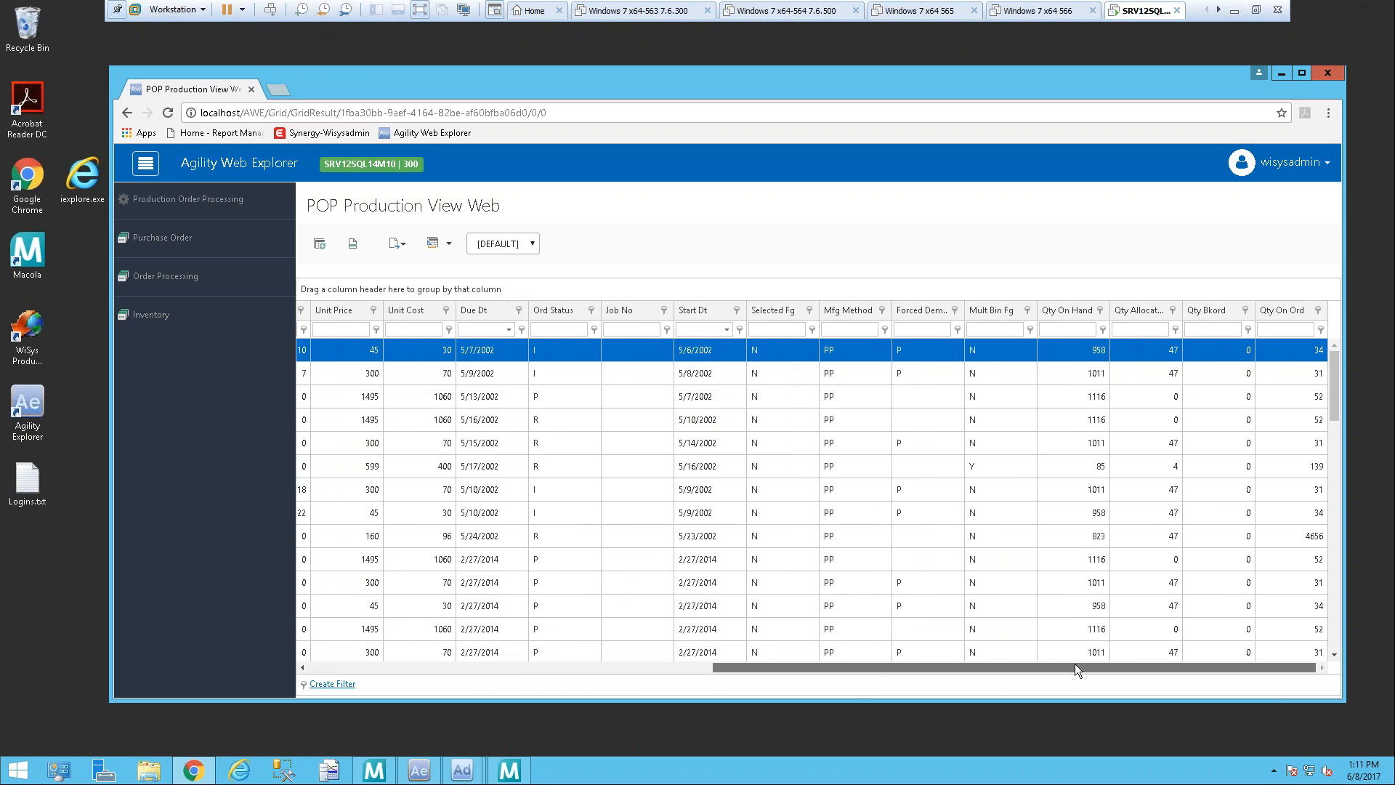
drag(853, 689, 396, 677)
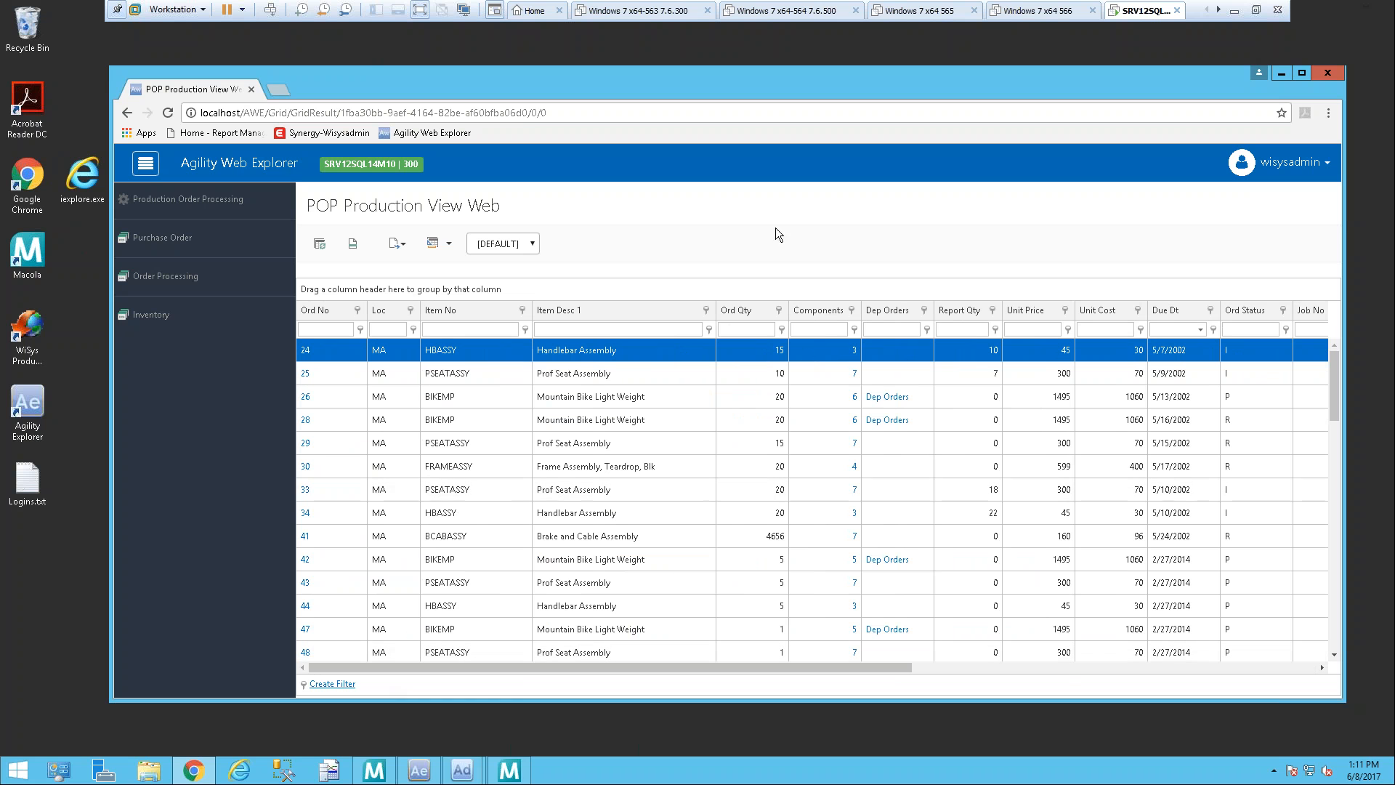
click(320, 246)
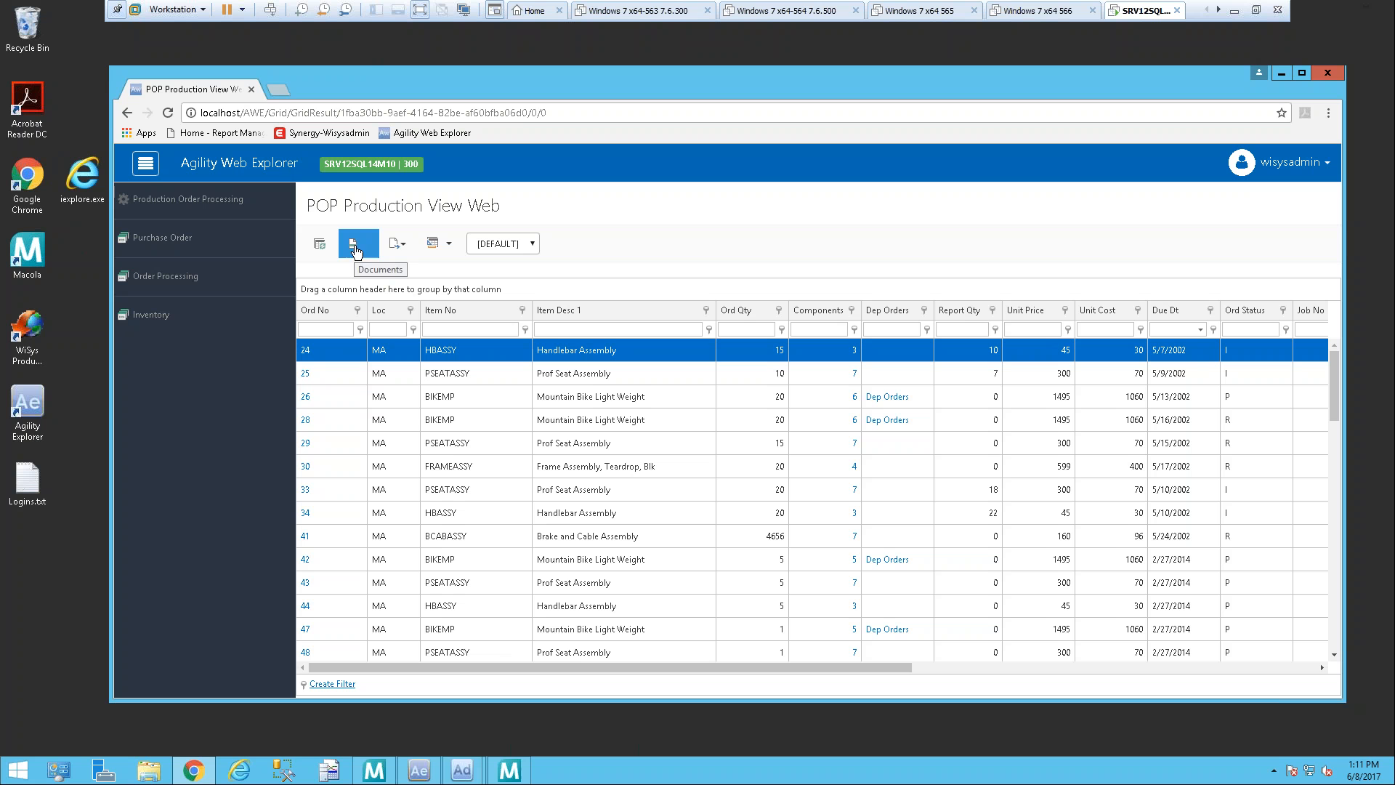
click(407, 252)
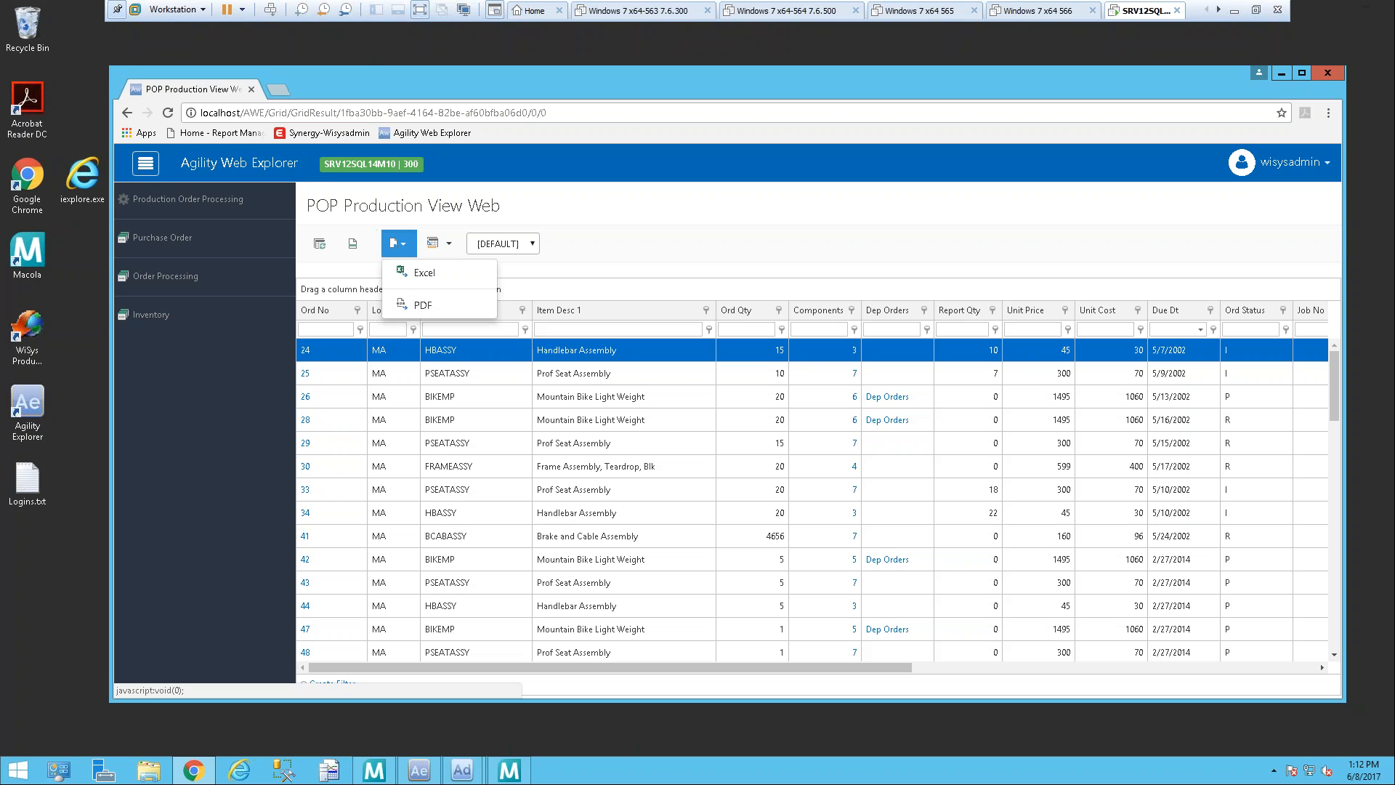
click(449, 245)
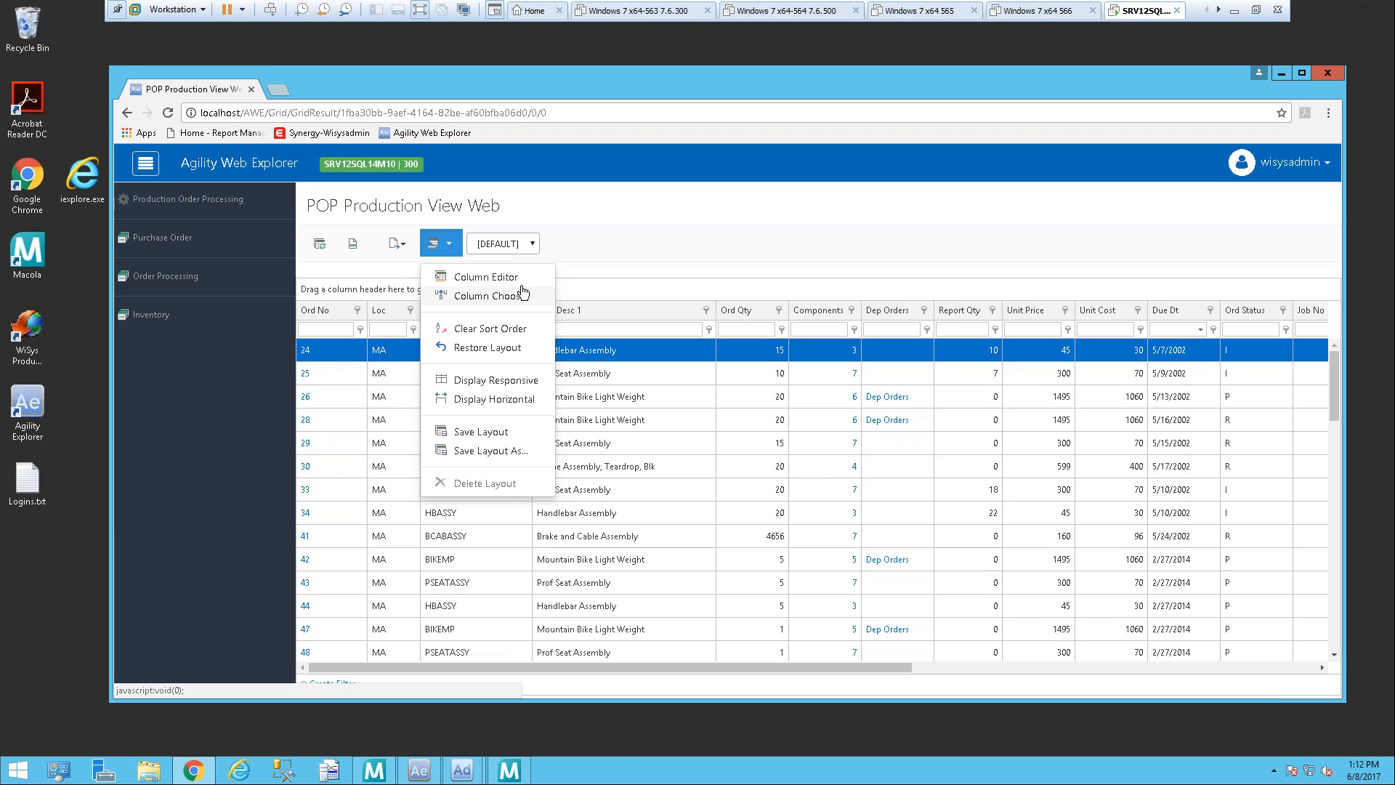
click(534, 243)
click(534, 243)
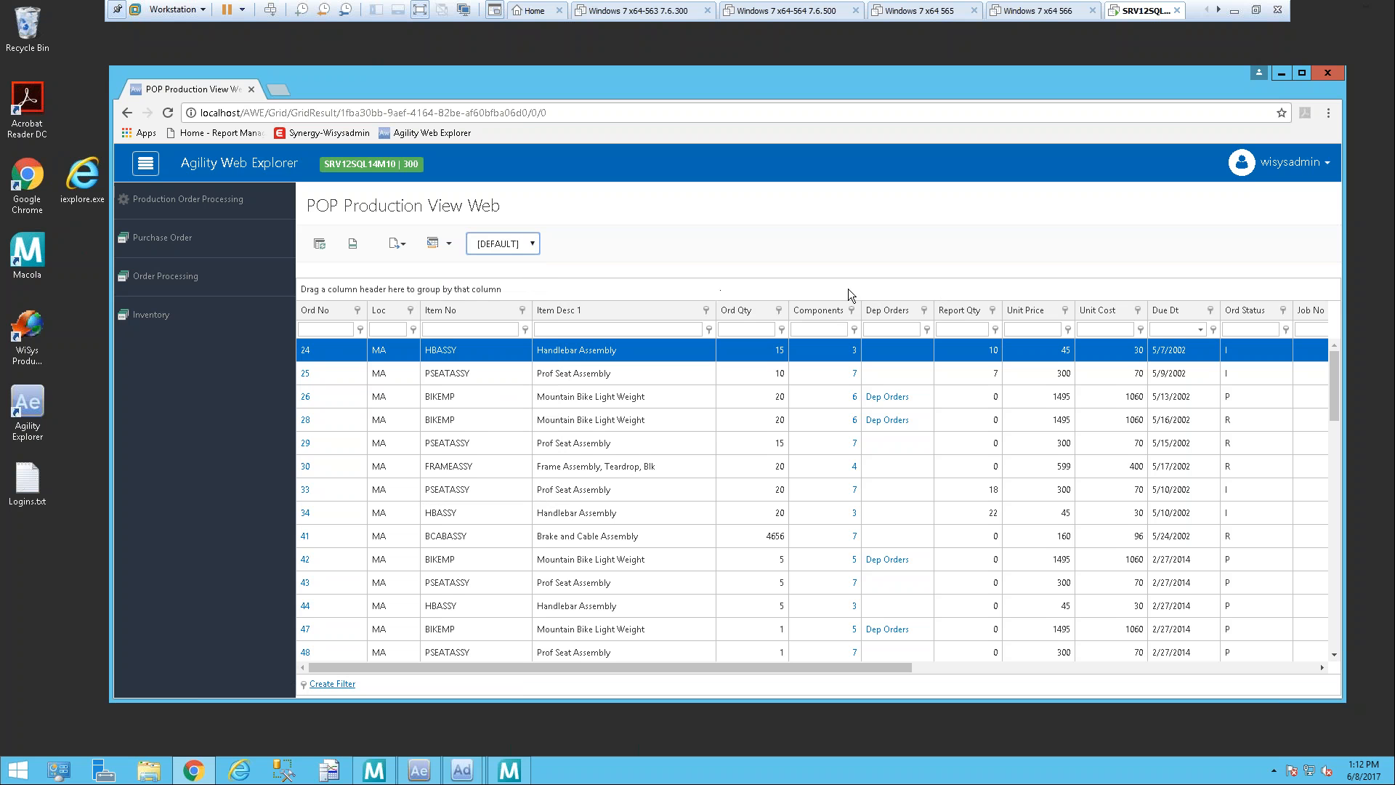
Step: Add the Item Desc 2 column directly after Item Desc 1 with the Column Chooser and widen it
click(439, 244)
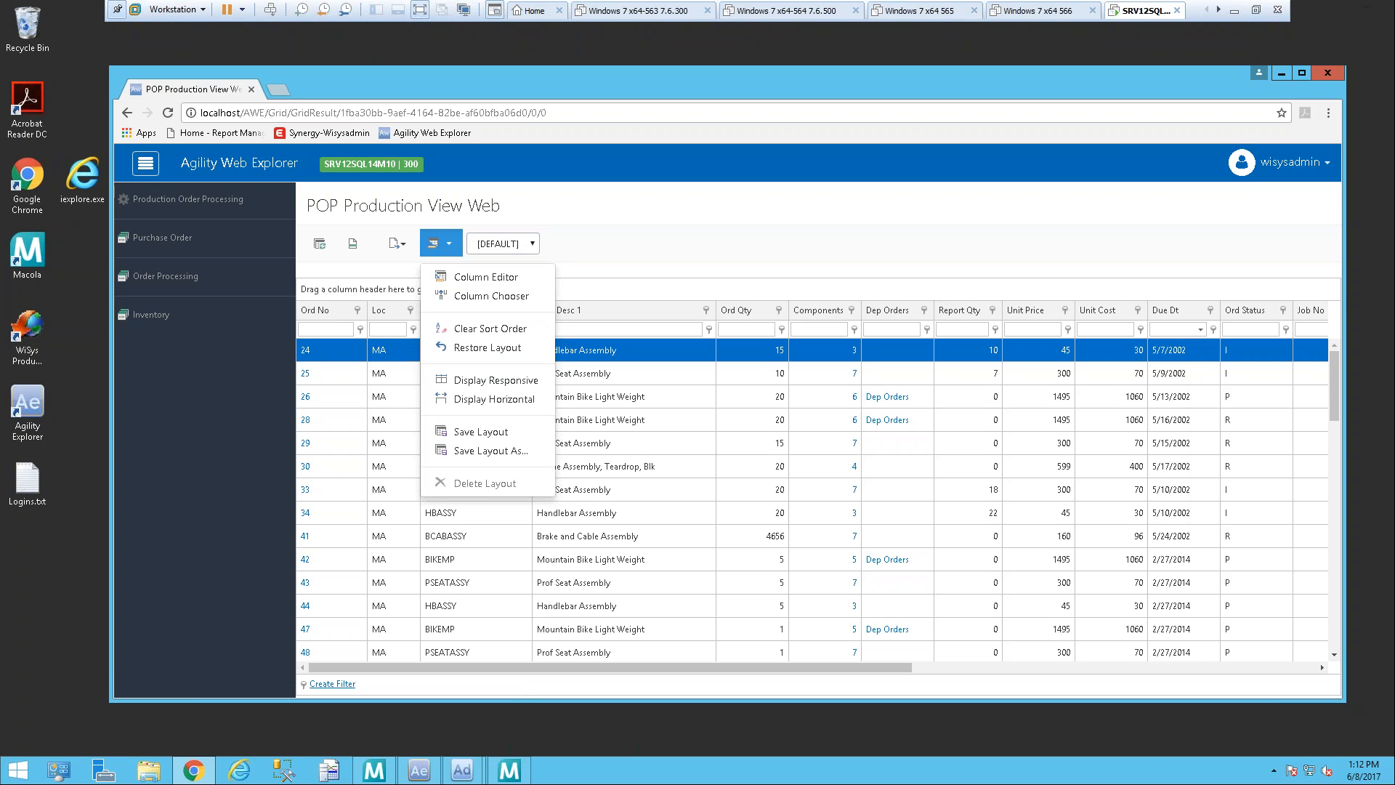
click(472, 296)
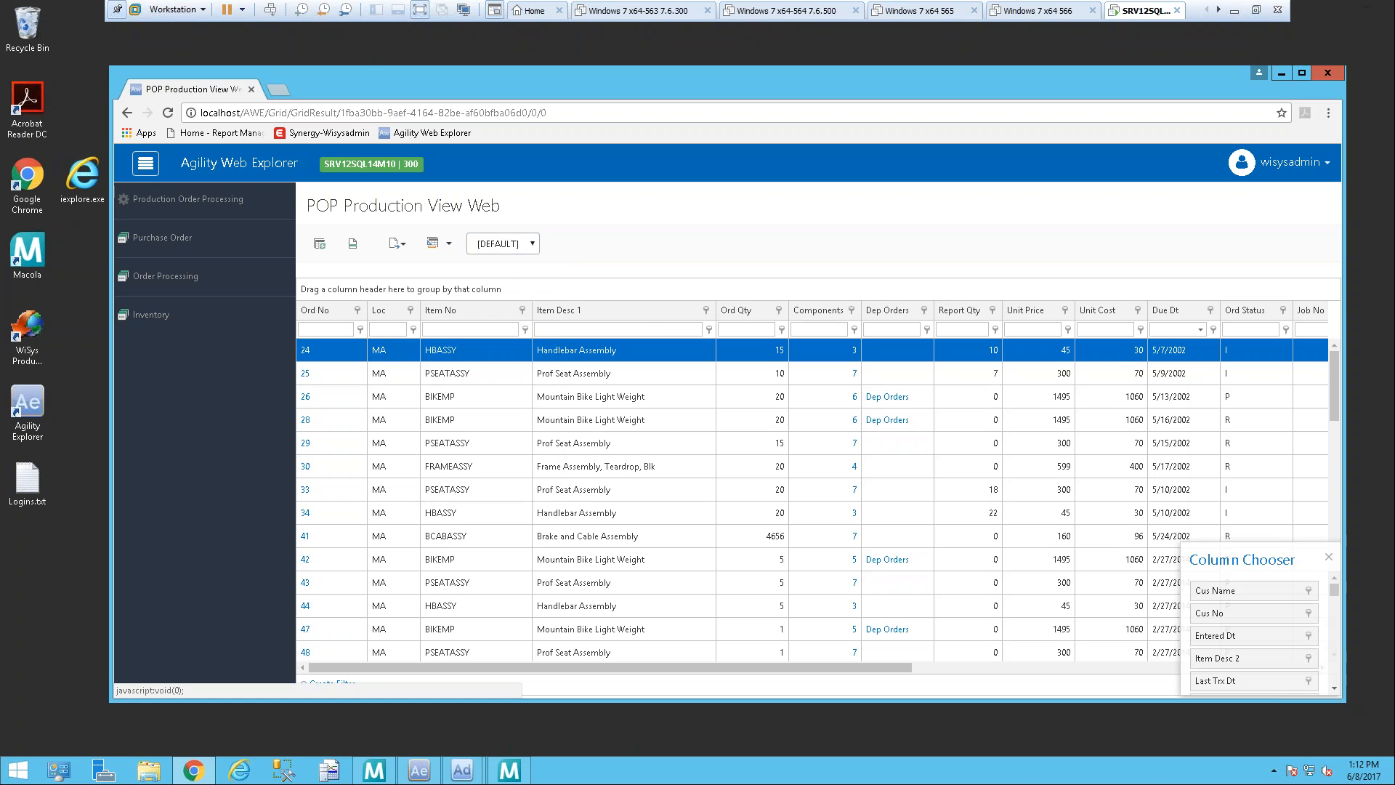
mouse_move(1393, 756)
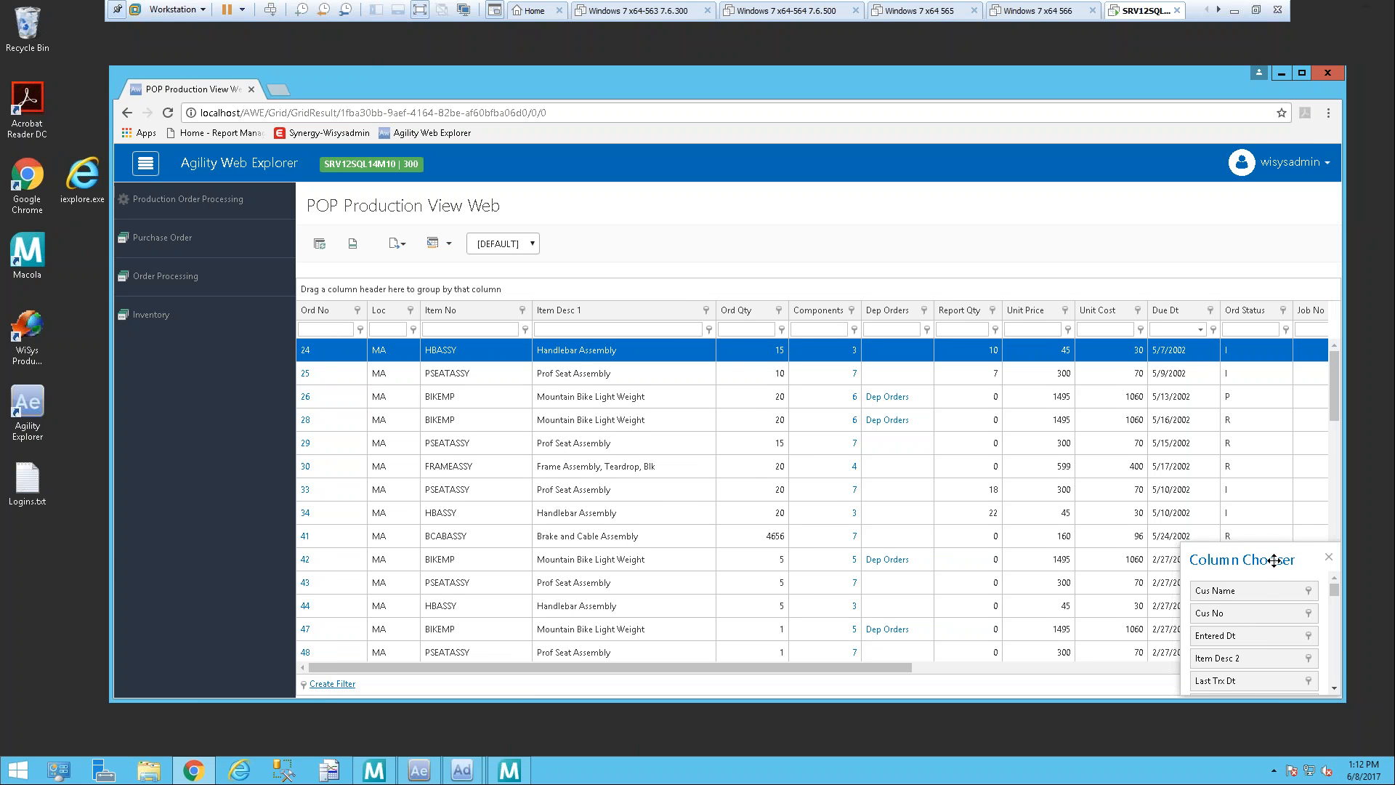
drag(1285, 556, 1091, 447)
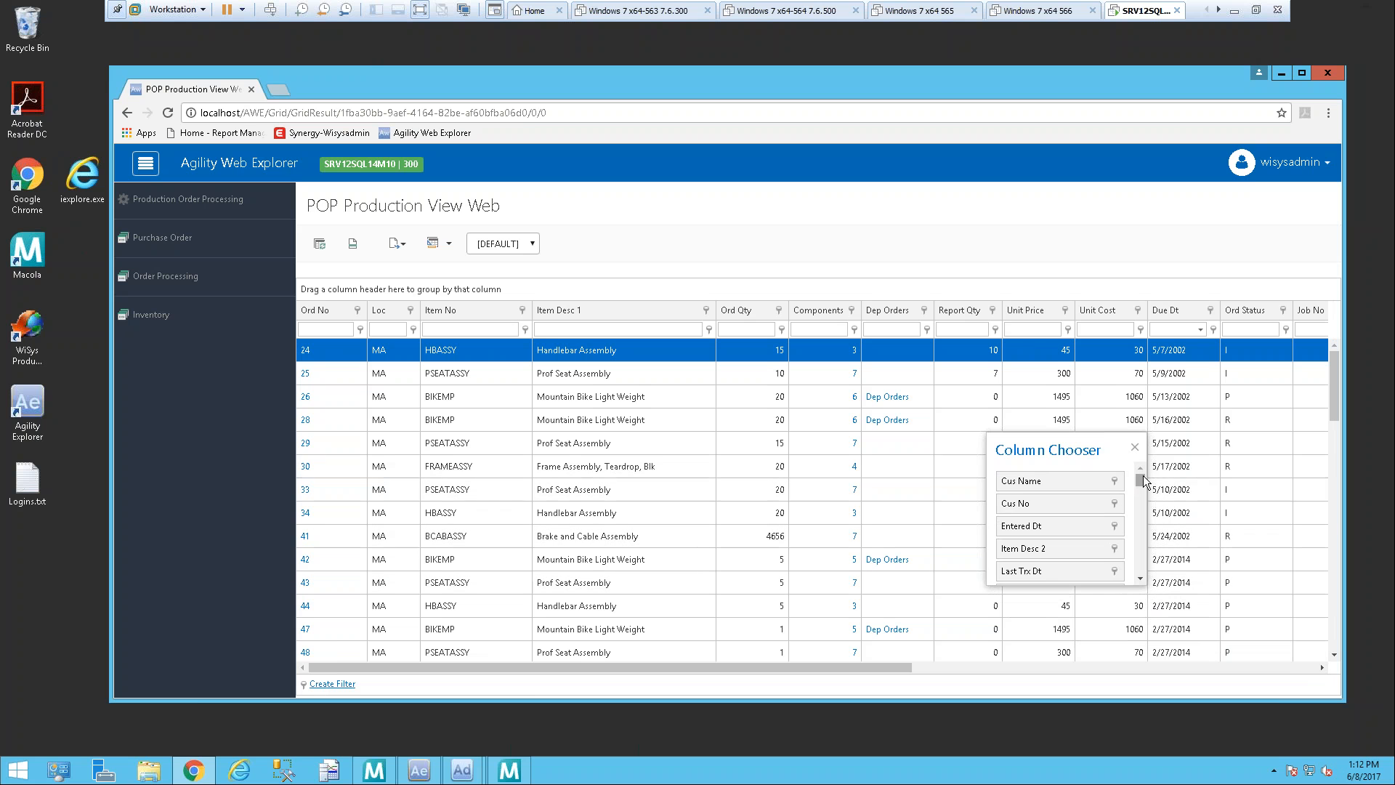
mouse_move(1144, 482)
mouse_down()
mouse_move(1140, 571)
mouse_move(1144, 485)
mouse_up()
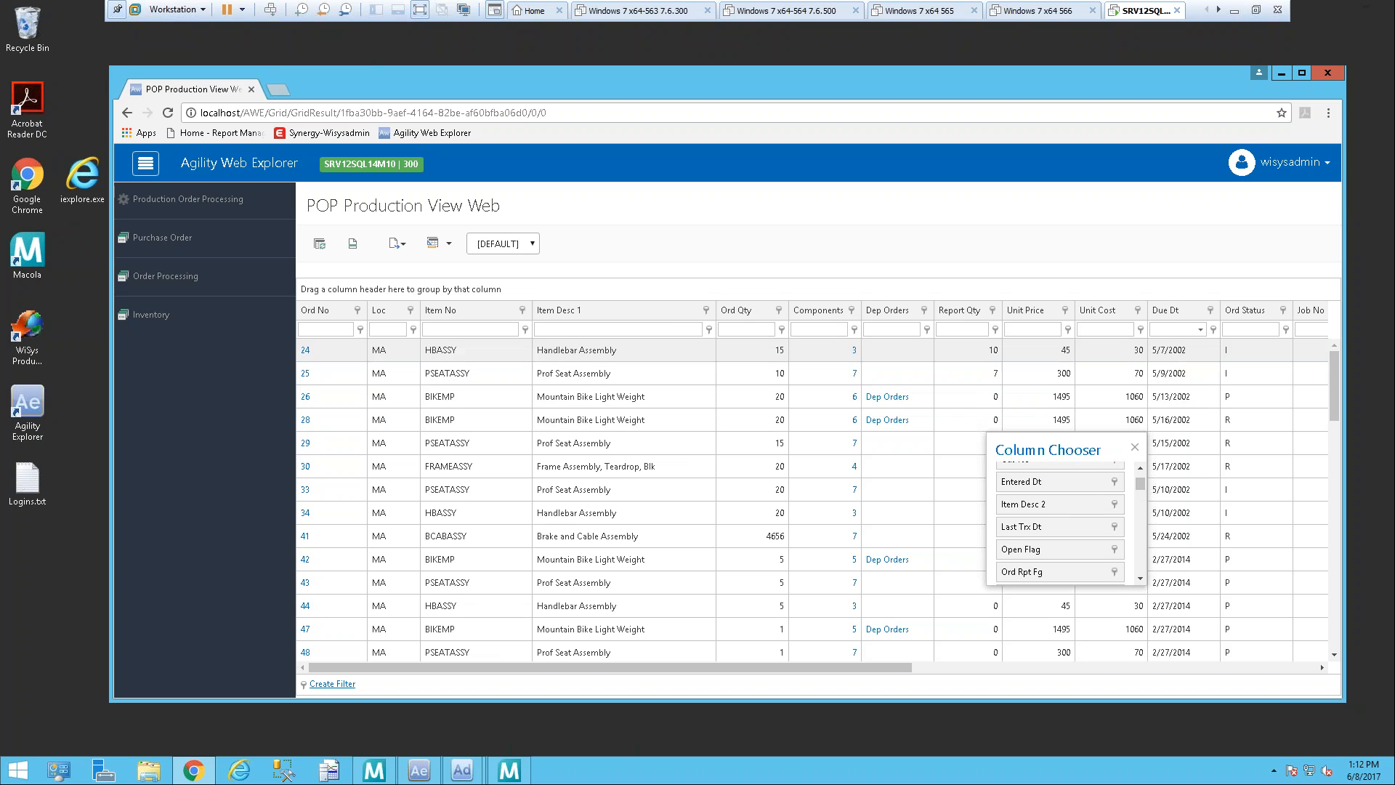
drag(1032, 518, 740, 320)
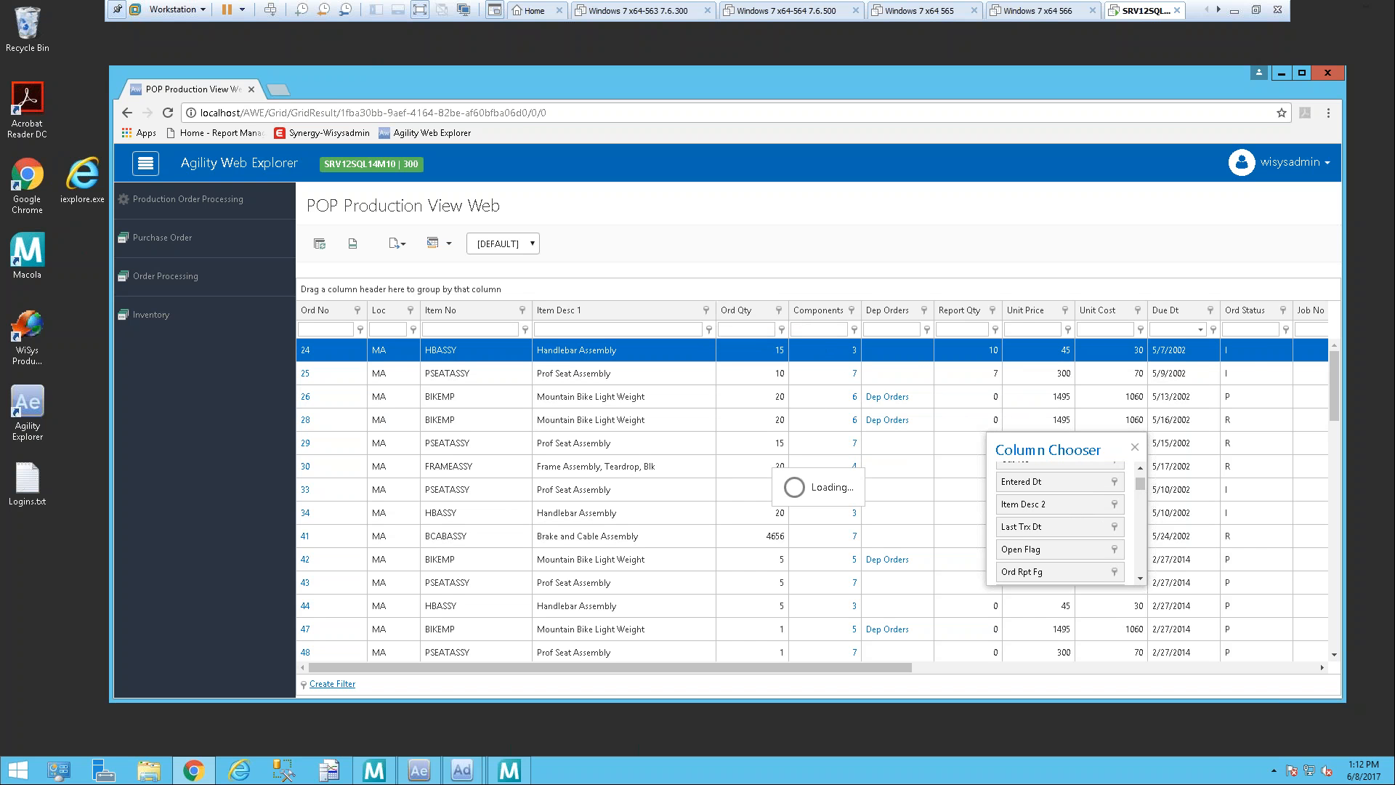
click(936, 351)
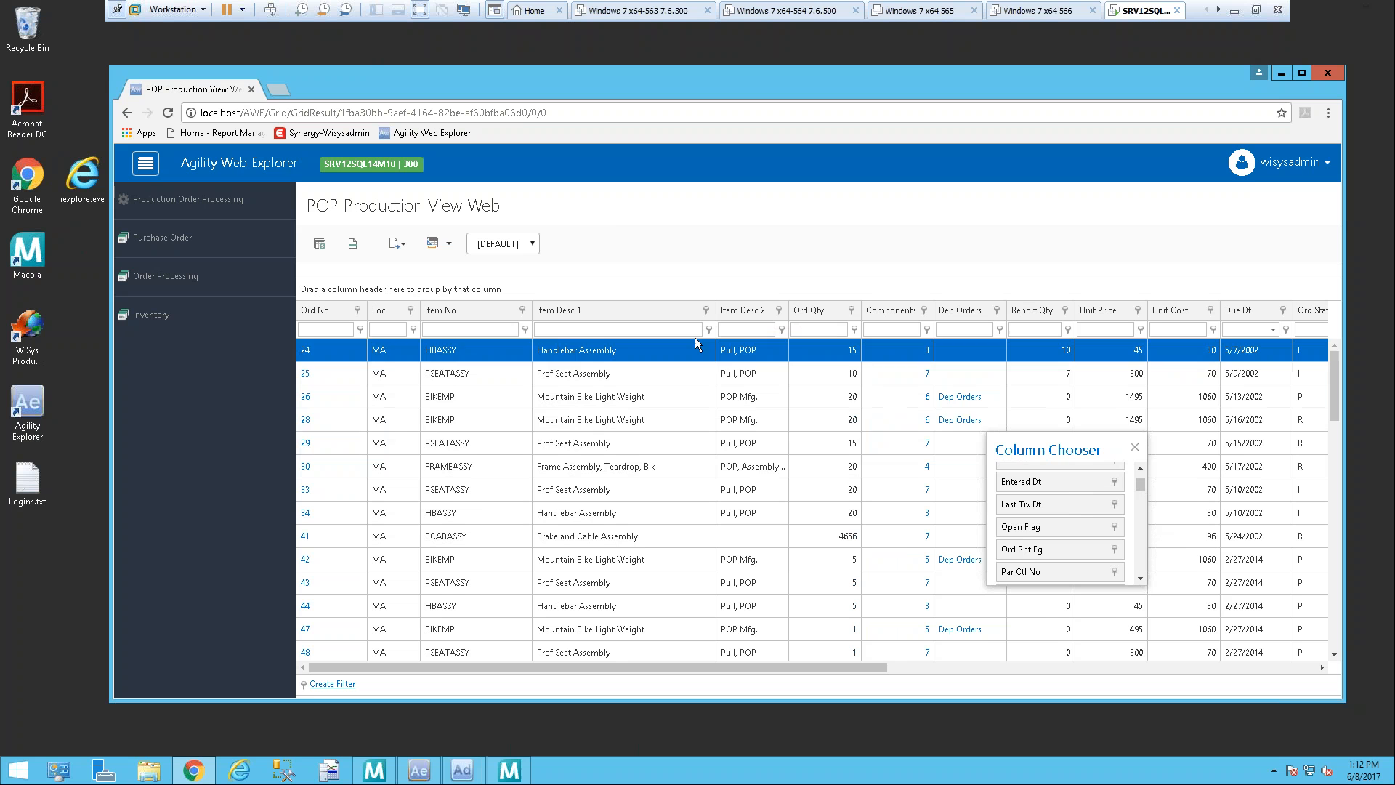
click(1141, 446)
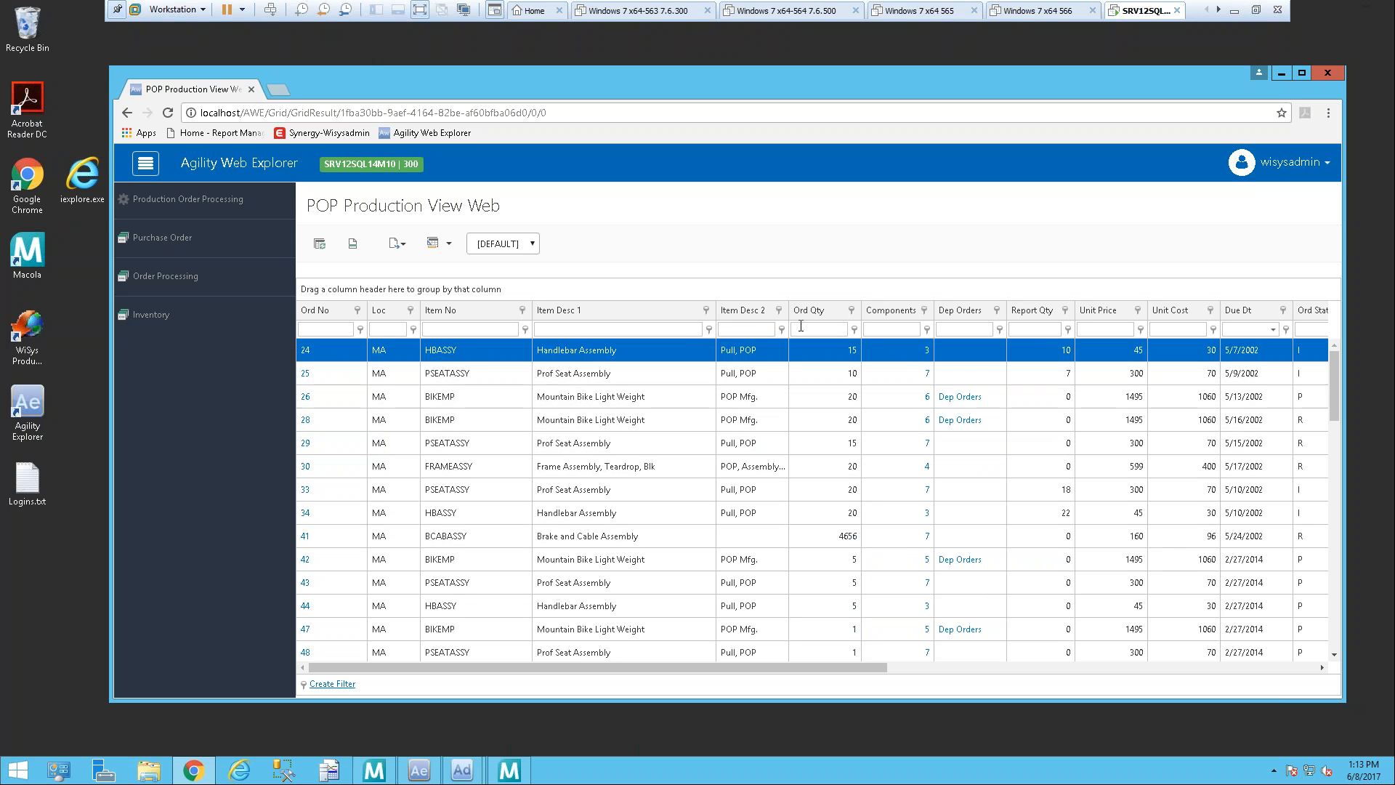
drag(789, 311, 855, 313)
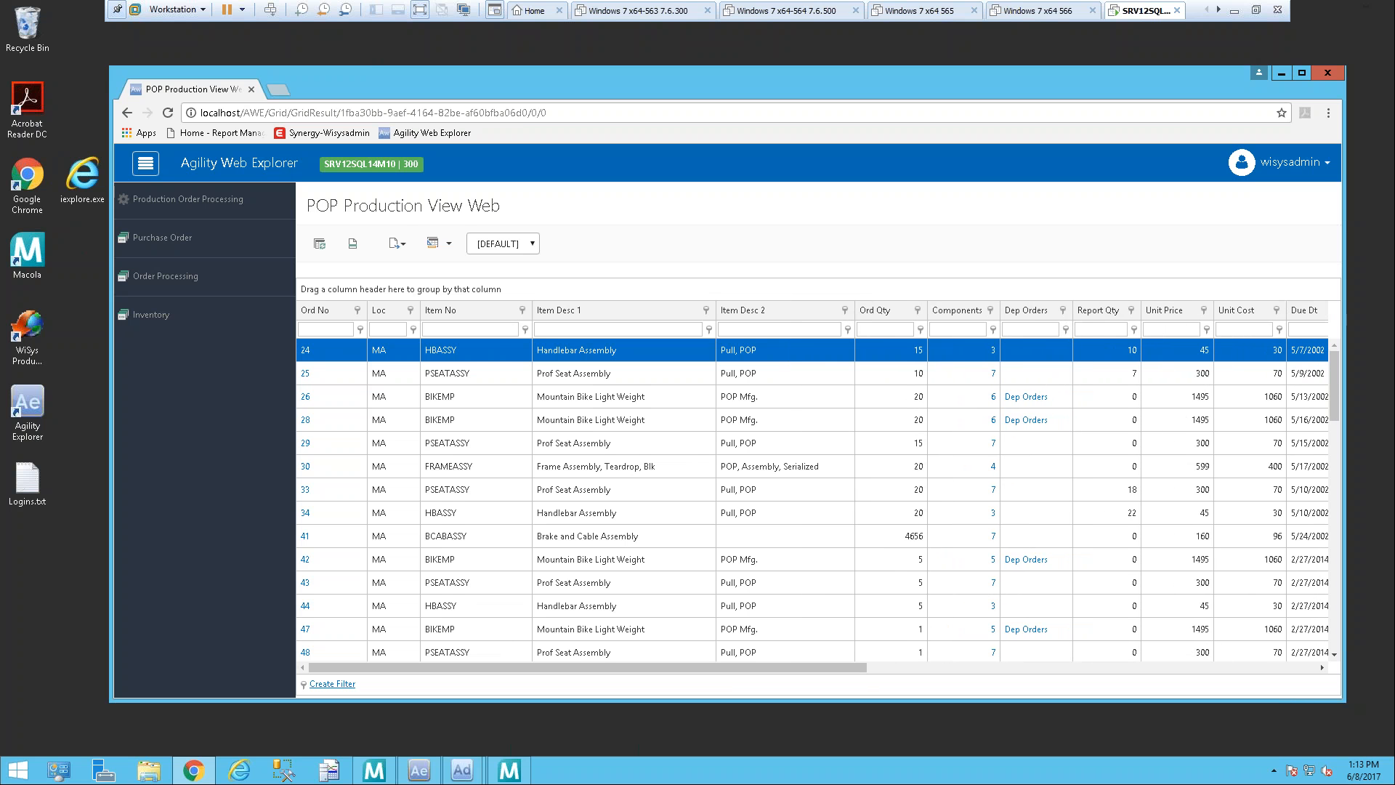
Step: Open the grid's Column Editor and change the caption of the ord_type field to "Ord Type"
click(451, 247)
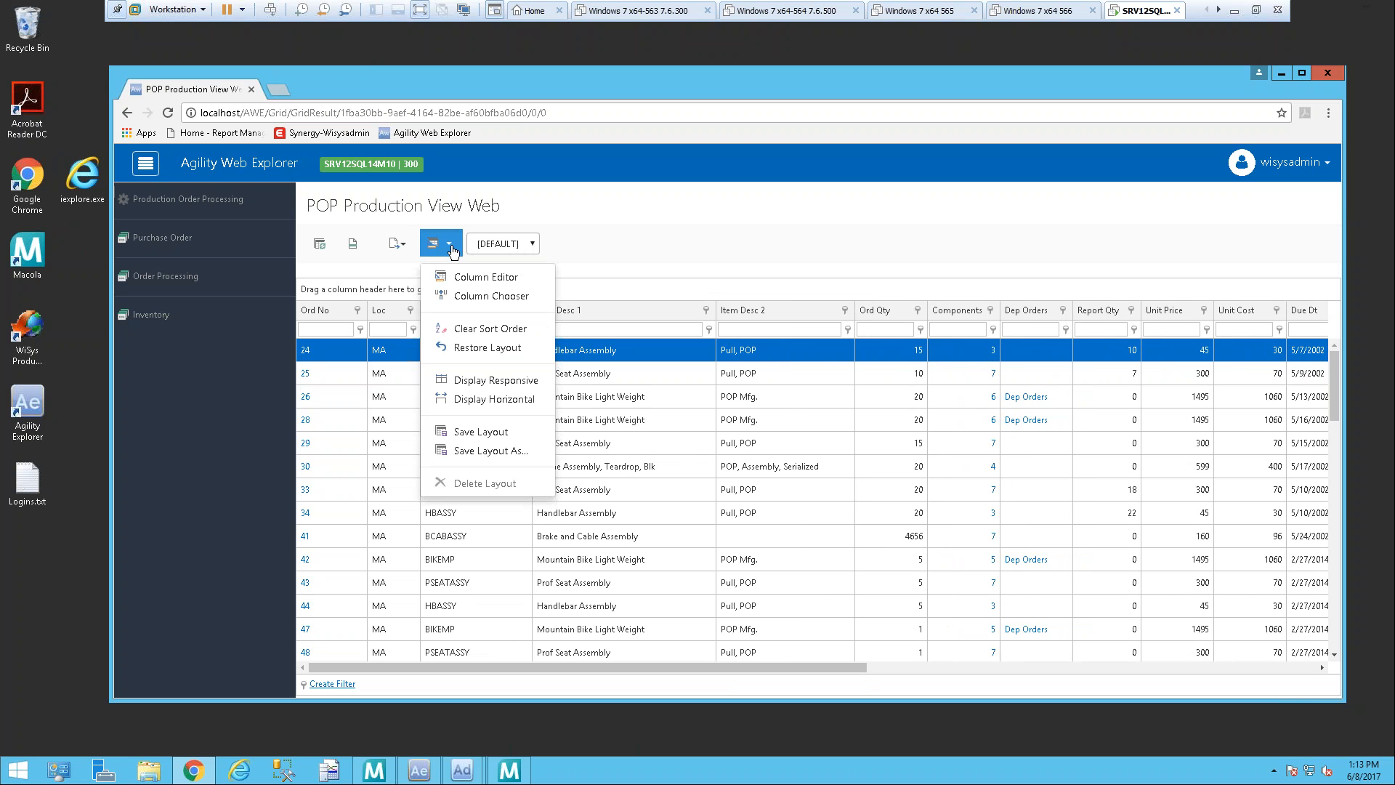
click(462, 282)
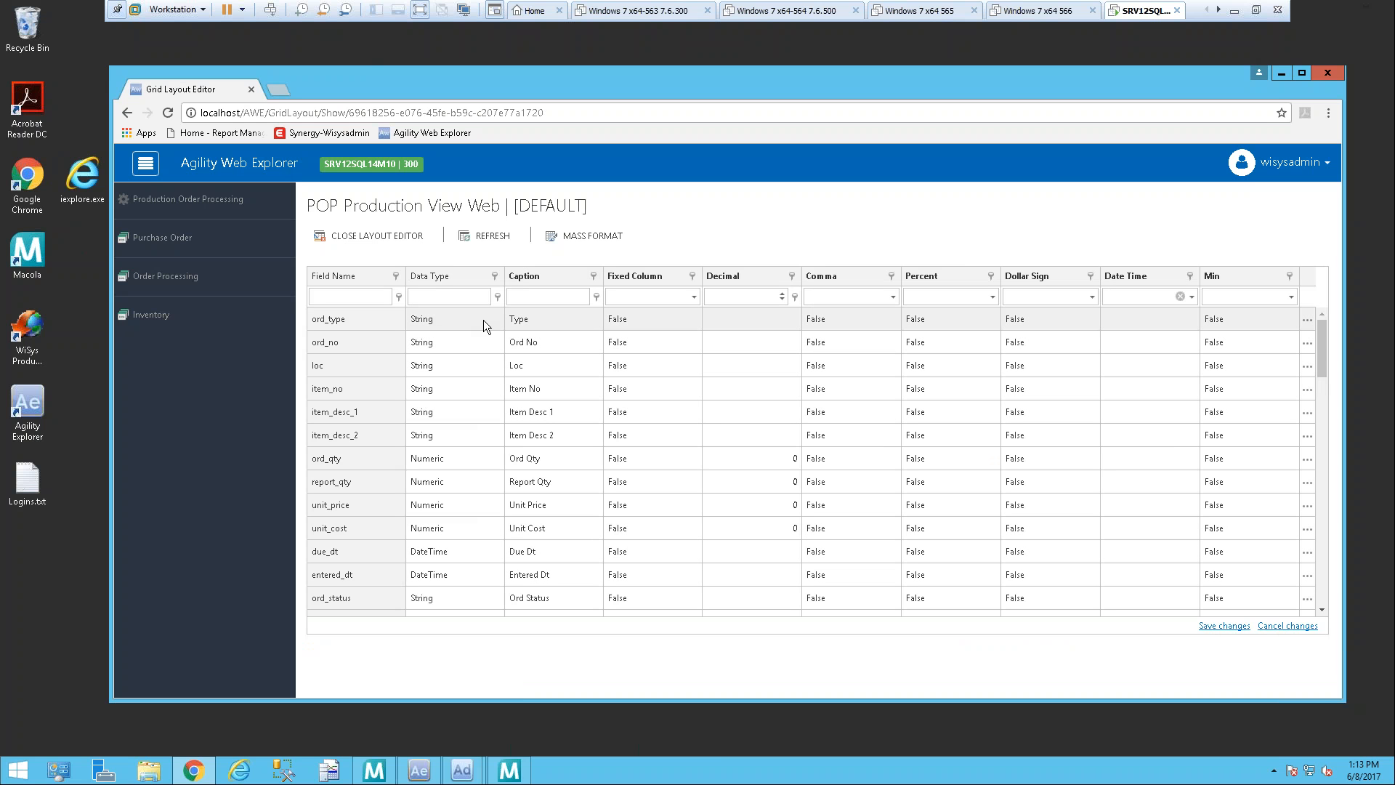
click(548, 321)
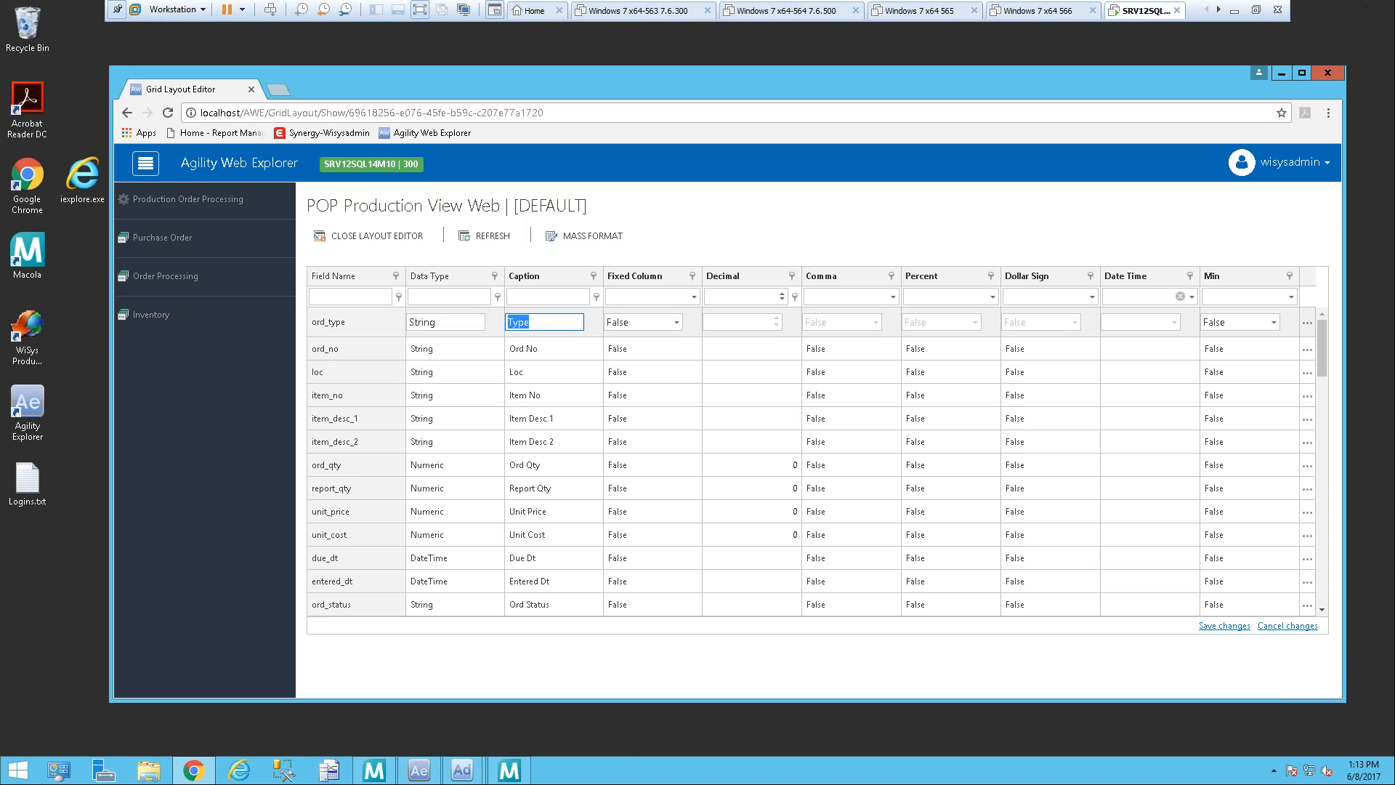
text(Ord Type)
click(535, 355)
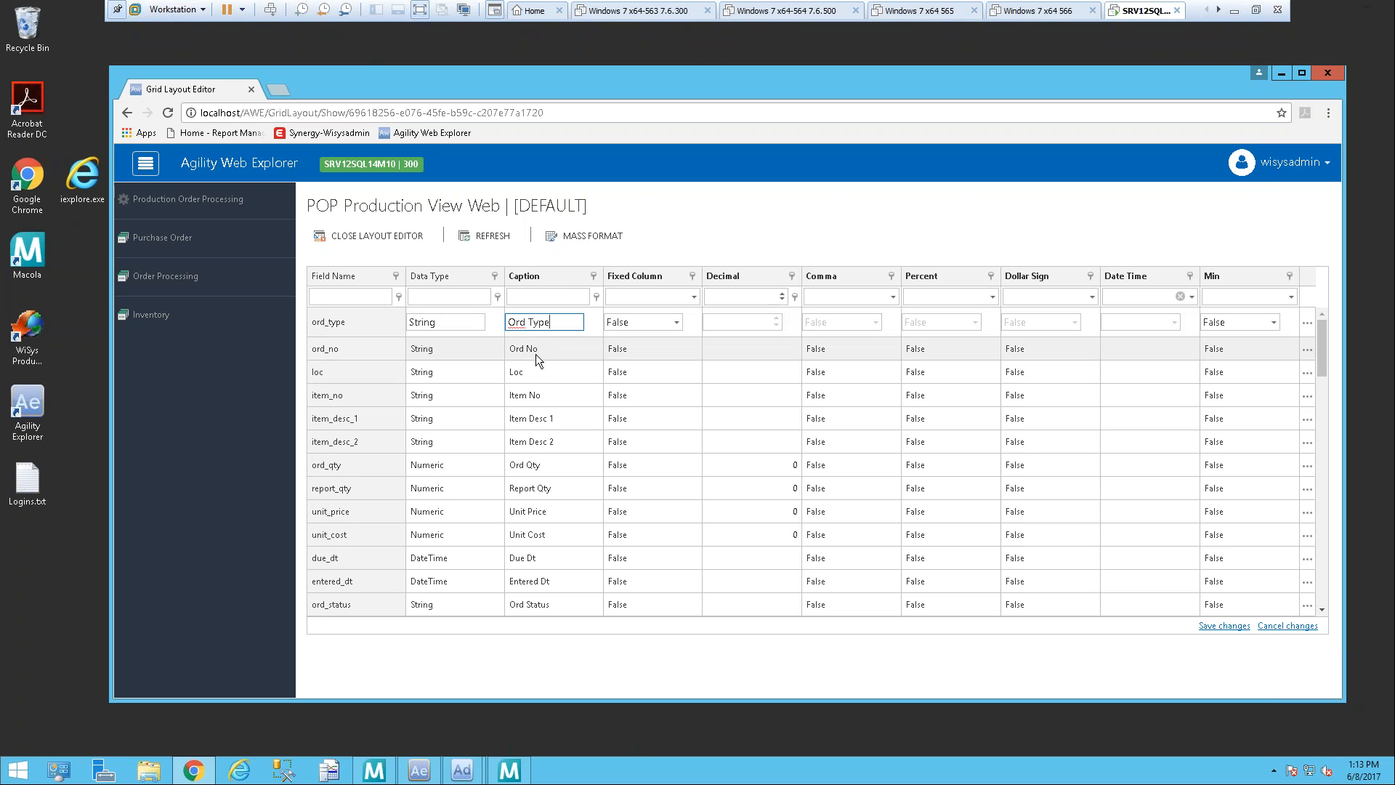
Step: Change the caption of the ord_no field to "Order No"
click(557, 340)
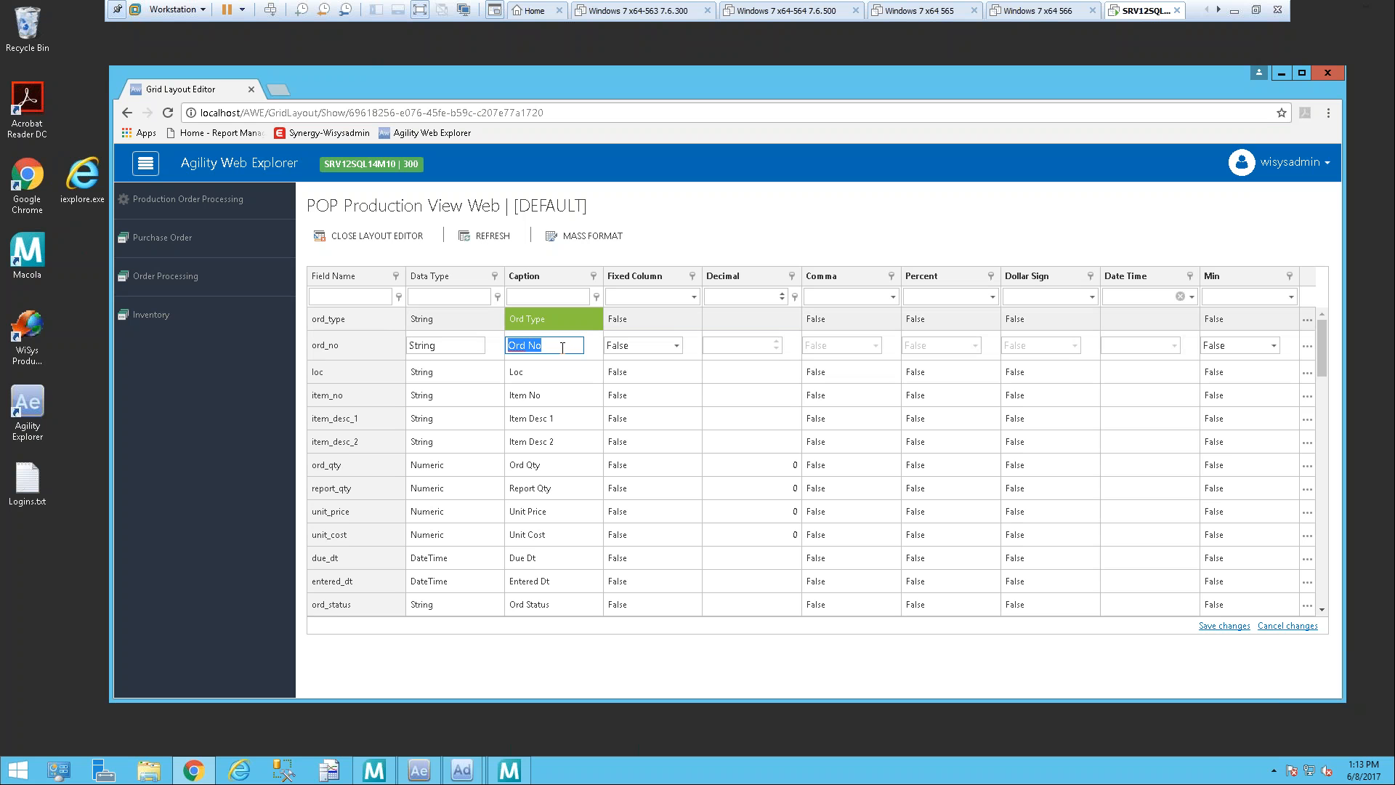
text(Ord)
key(BackSpace)
key(BackSpace)
text(rder No)
click(563, 370)
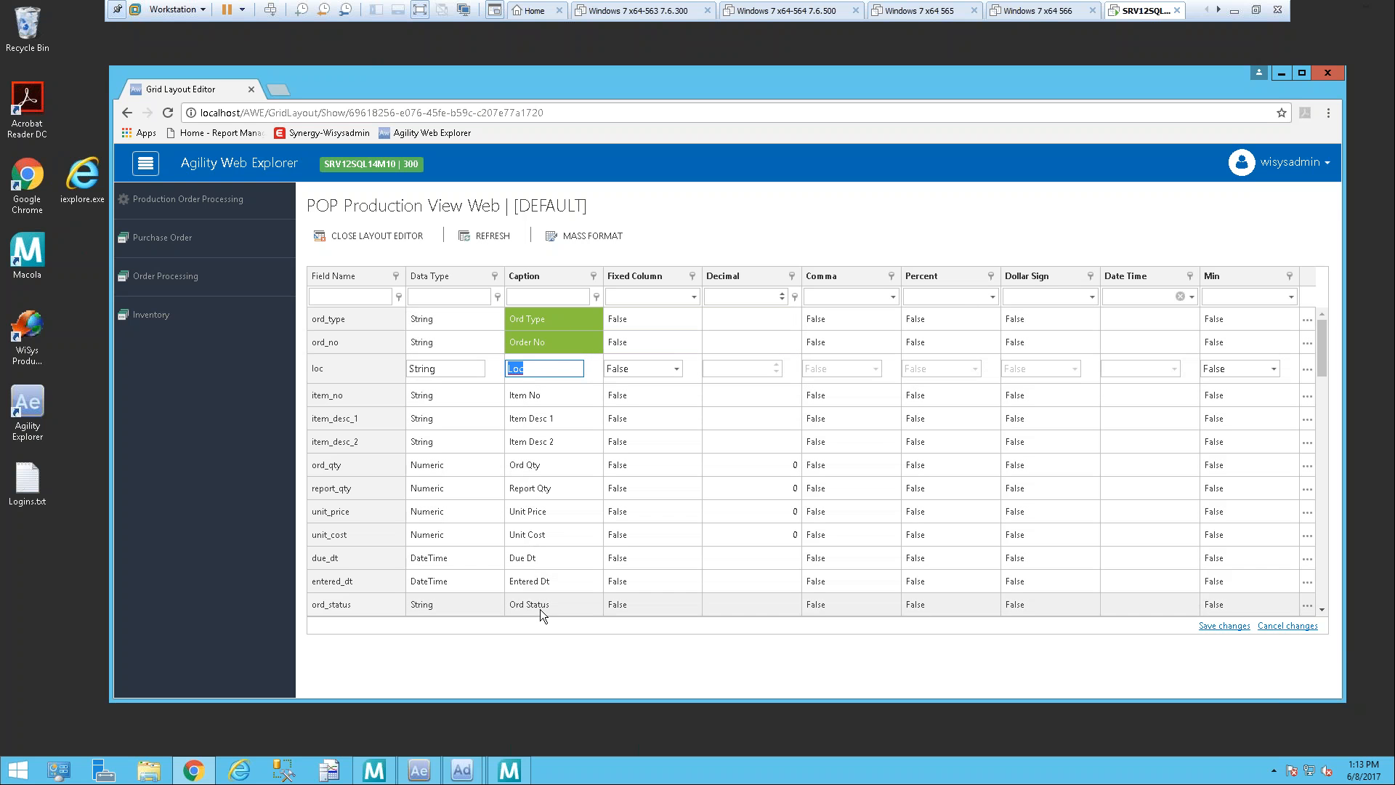
Step: Set the unit_price field to 2 decimals and save the layout changes
click(559, 511)
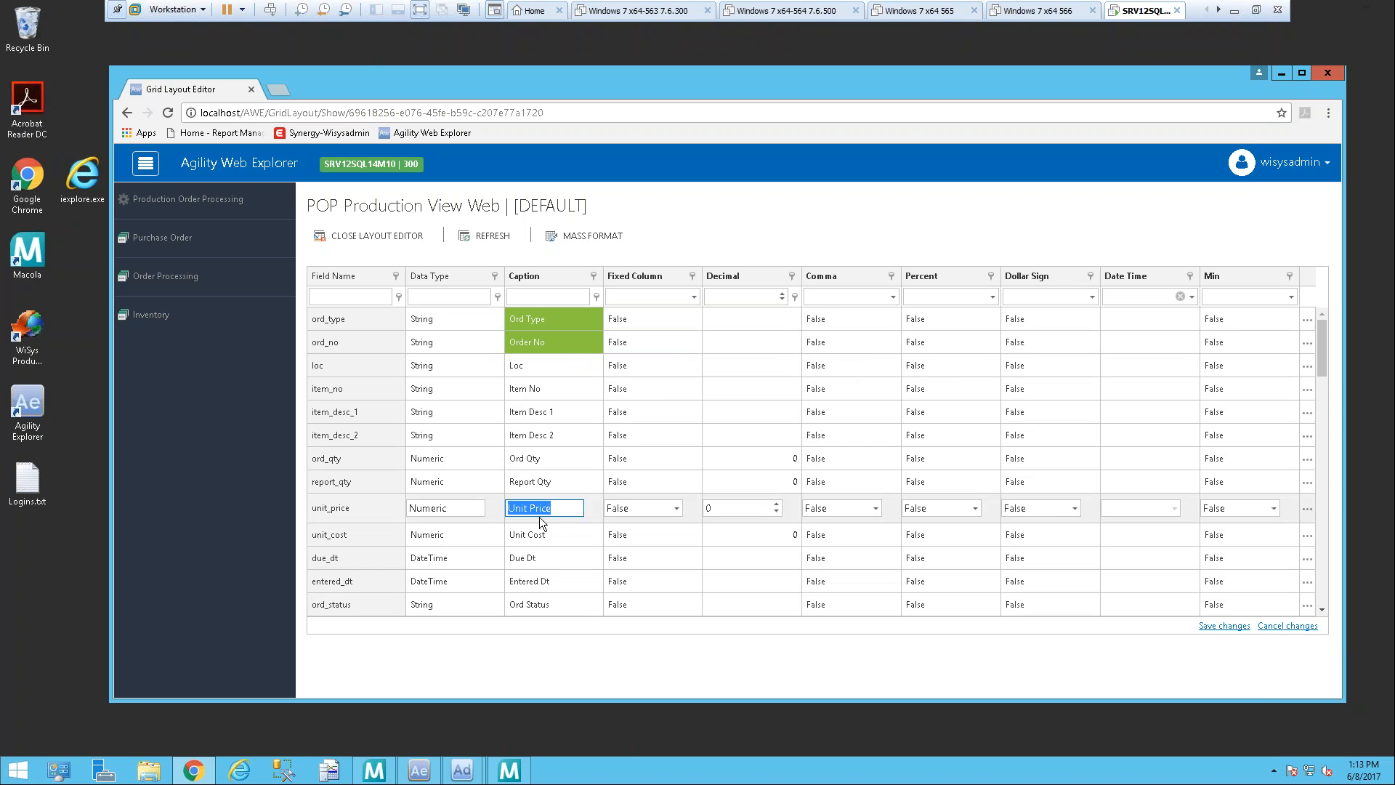
click(776, 504)
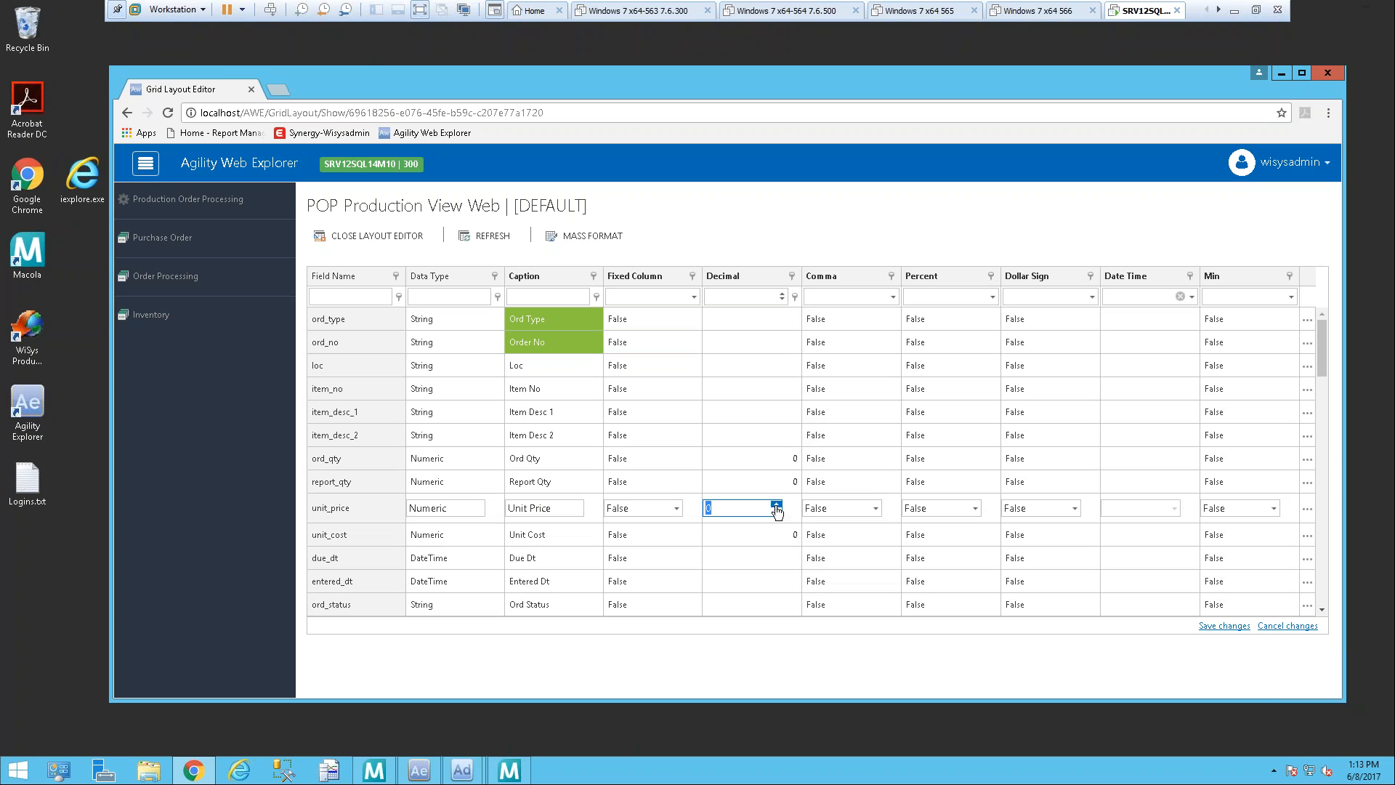
click(777, 504)
click(776, 505)
click(777, 504)
click(776, 504)
click(776, 504)
click(777, 512)
click(544, 531)
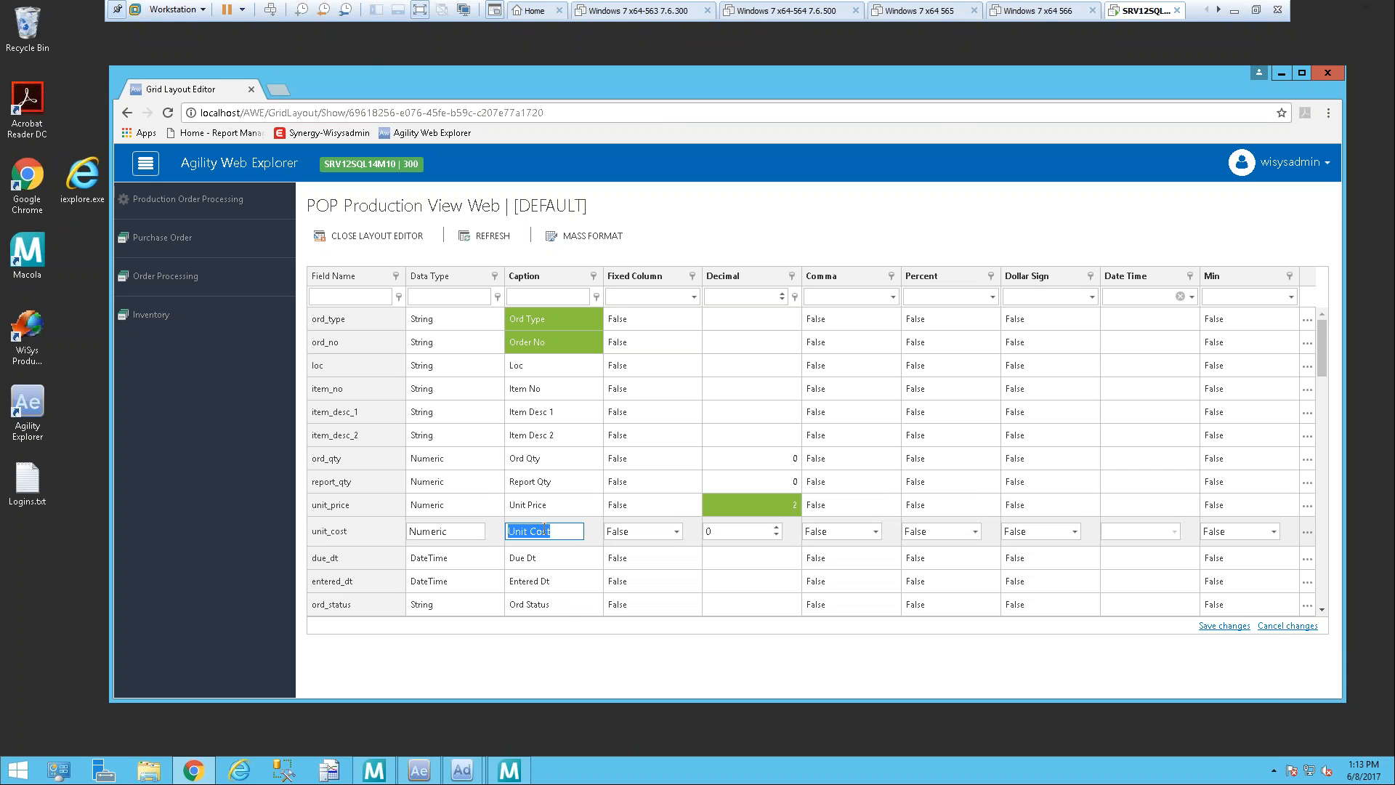
click(1222, 627)
click(1223, 626)
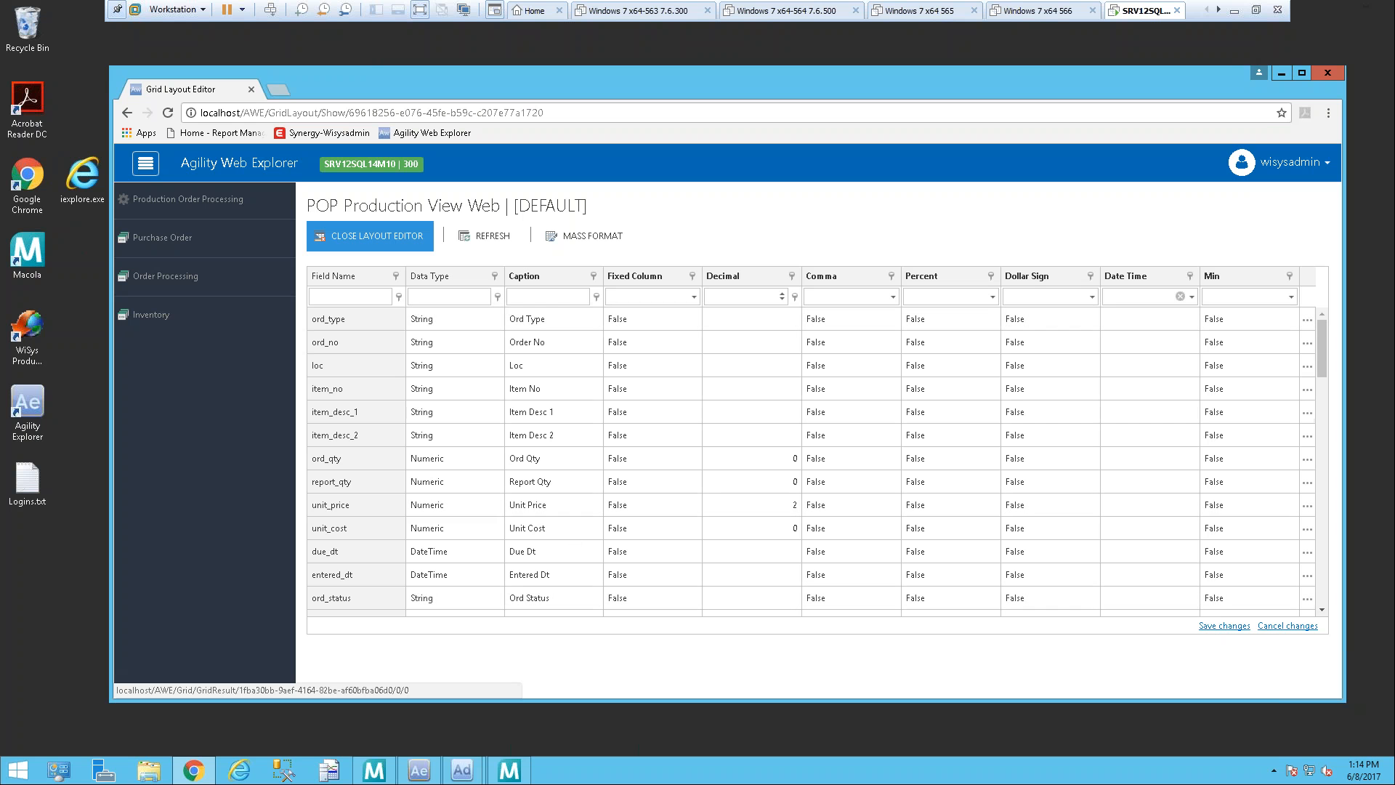
Step: Close the layout editor and save the grid's current layout as a new layout named "My Layout"
click(374, 236)
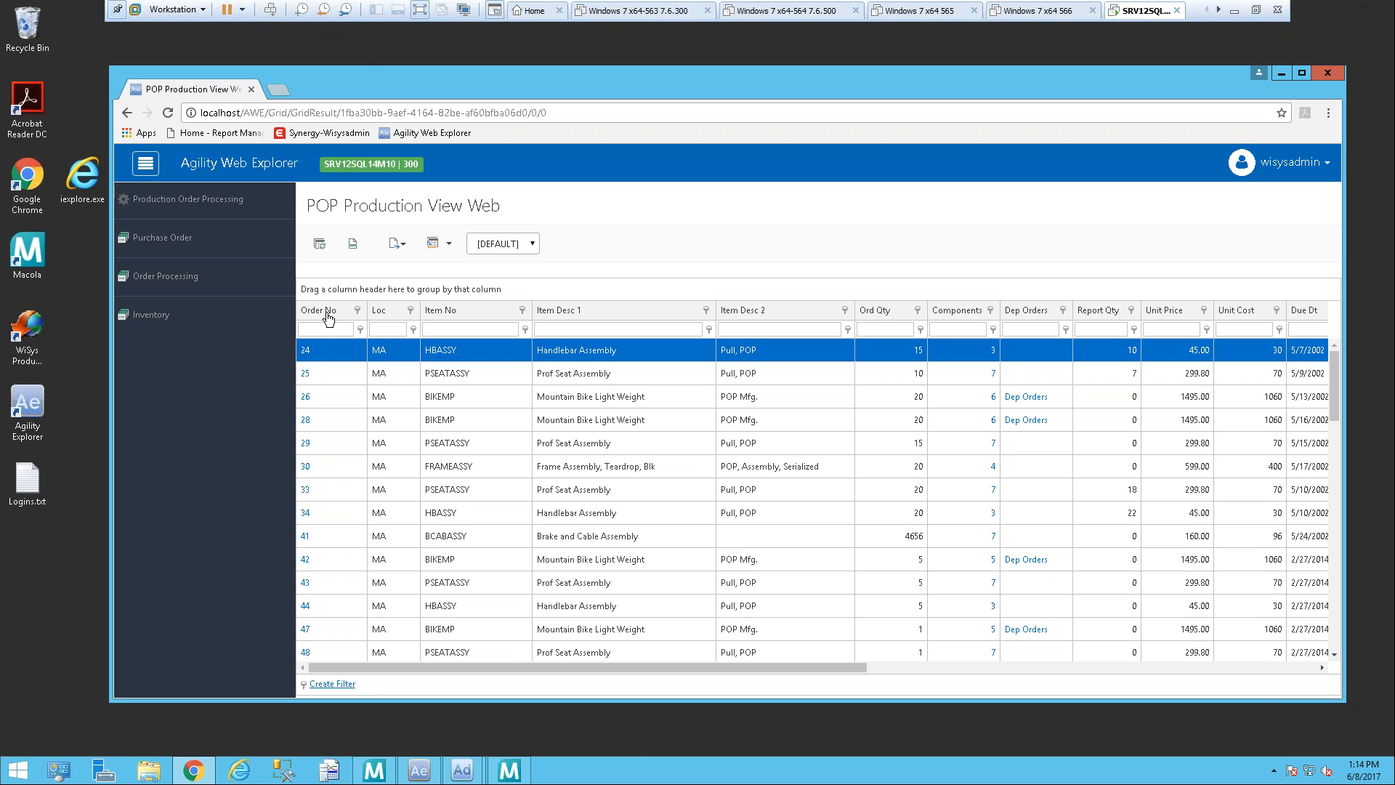
click(450, 246)
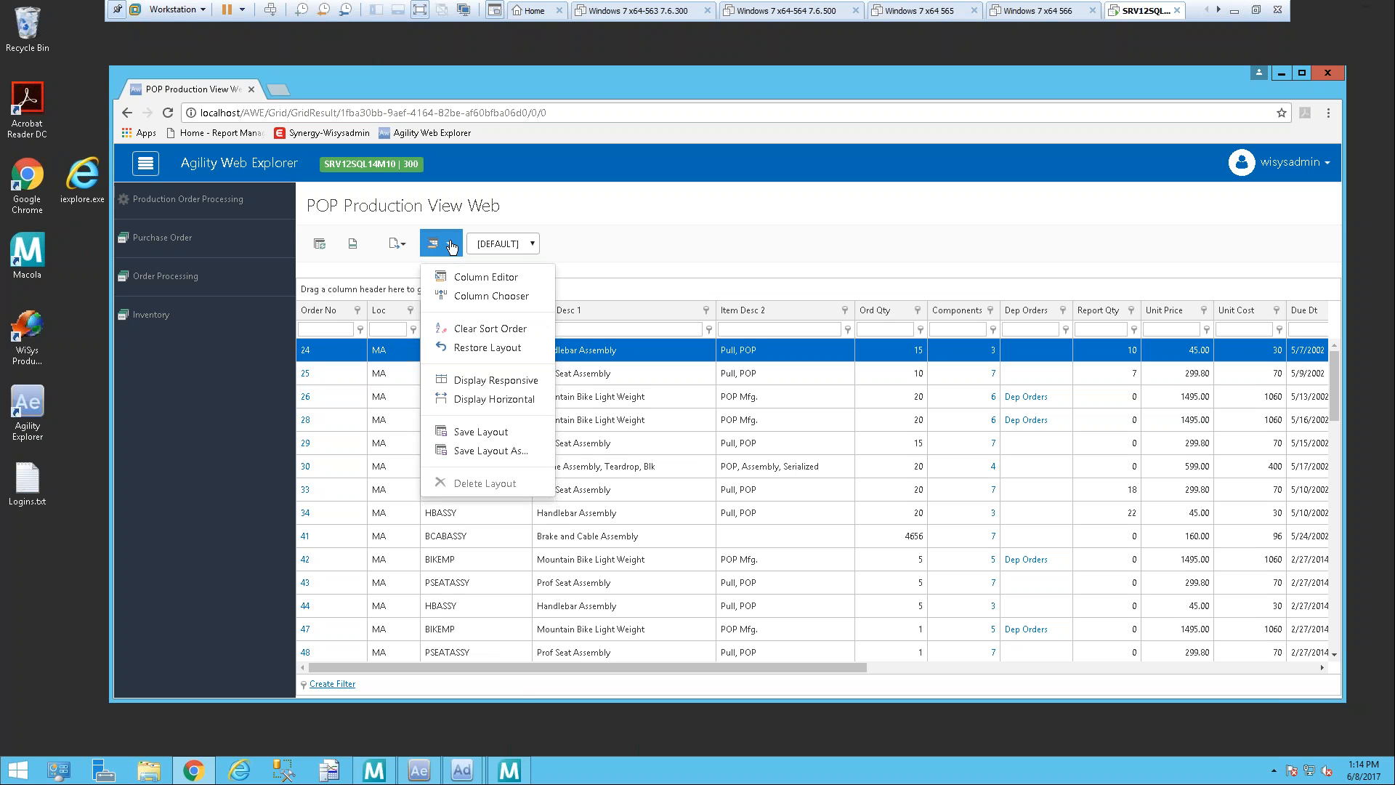
click(505, 463)
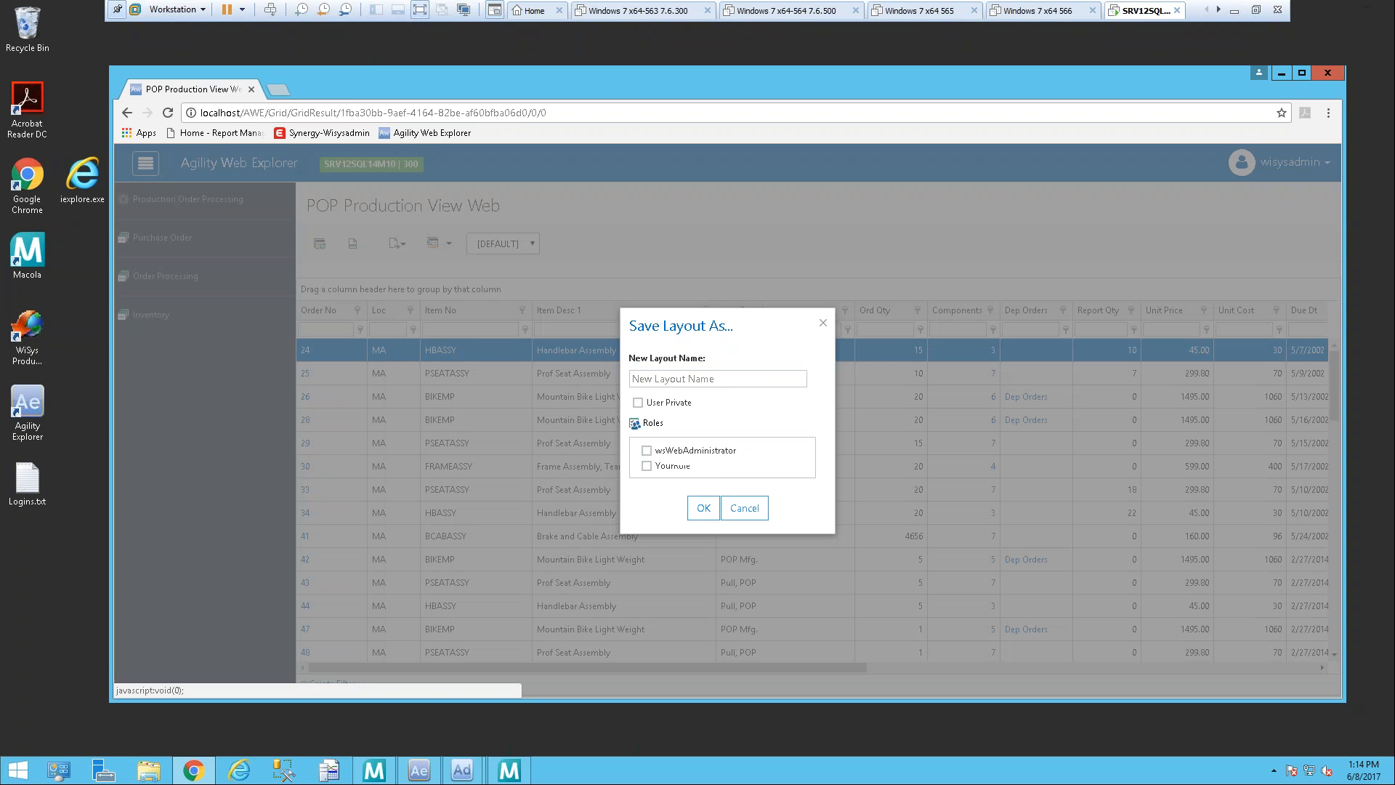
click(753, 378)
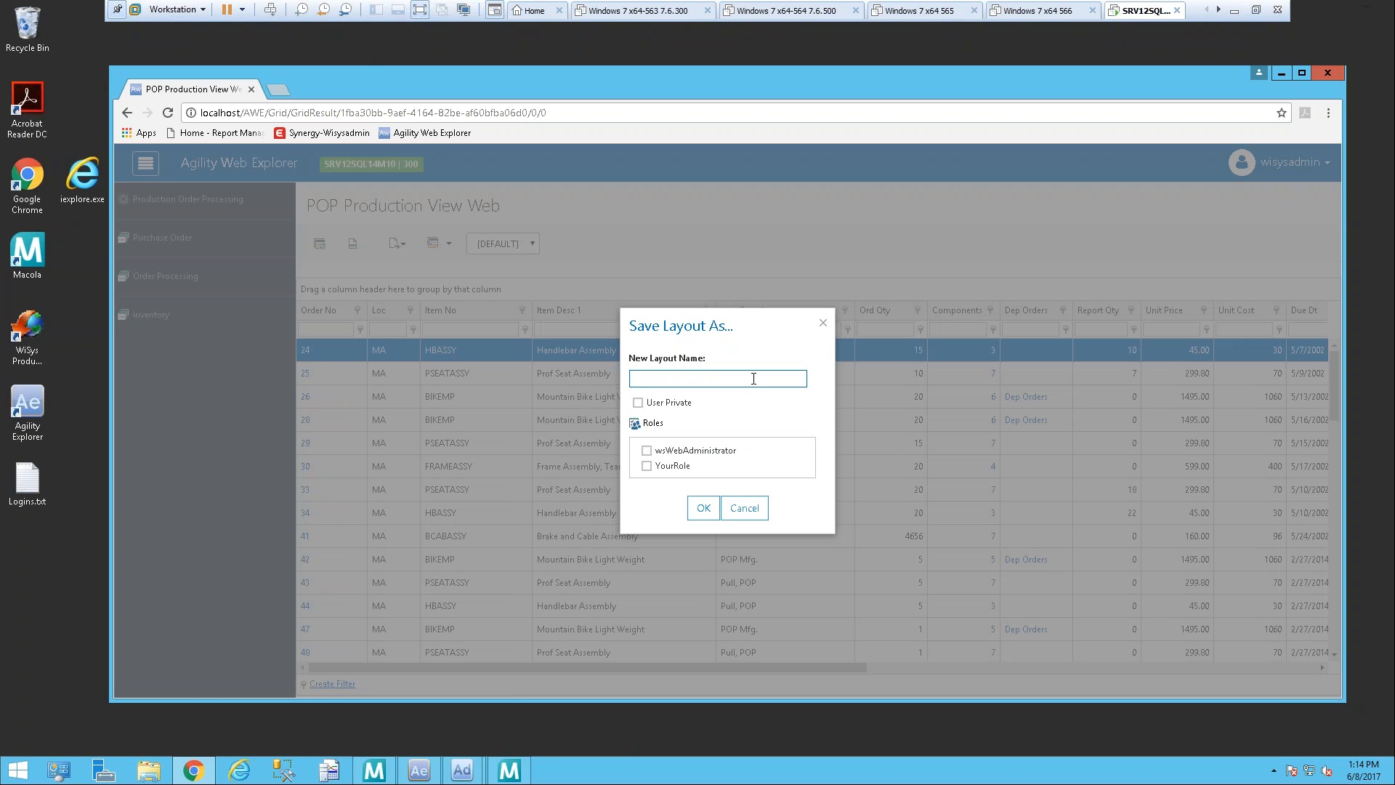
text(My Layout)
click(701, 511)
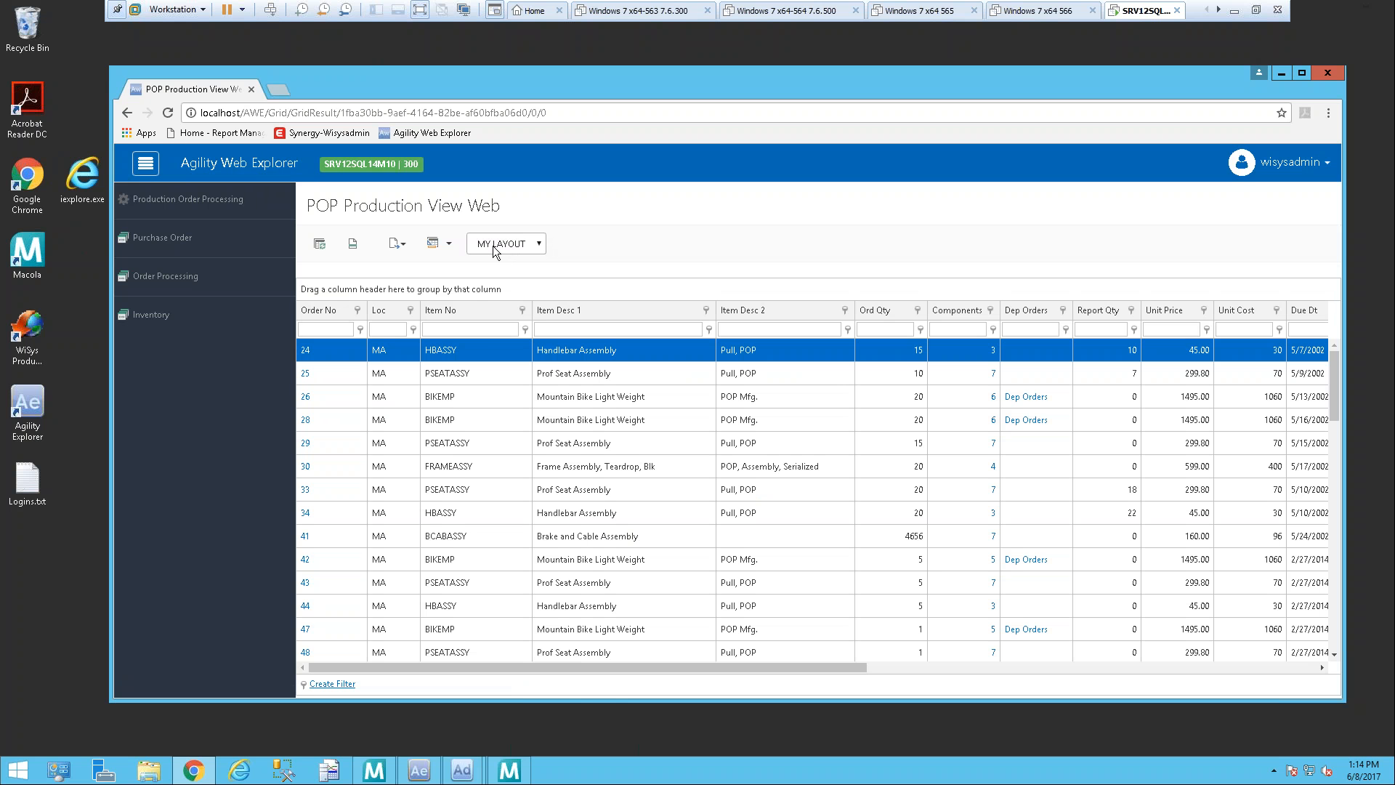
Step: Switch the grid back to the [DEFAULT] layout and filter the Item No column by "fram"
click(538, 246)
click(524, 268)
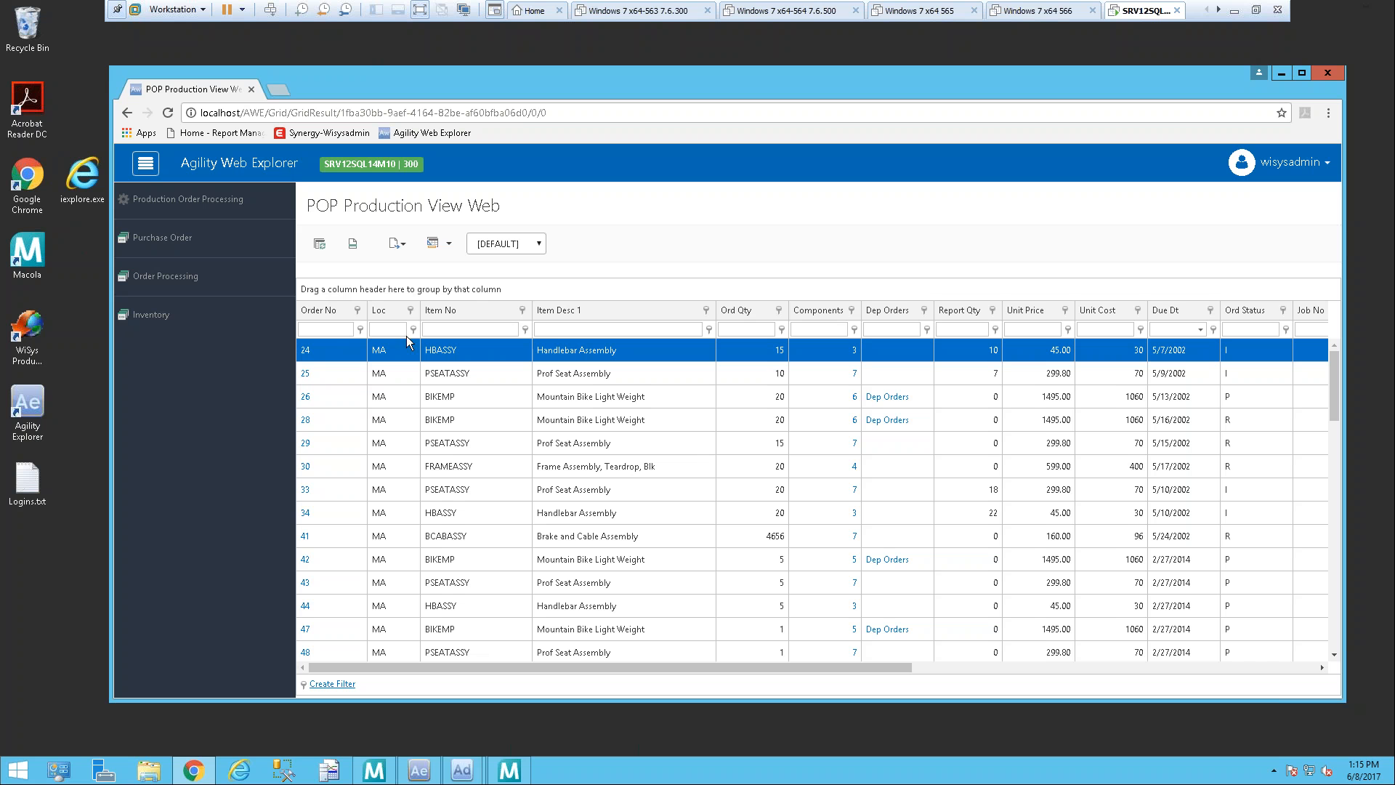
click(484, 329)
text(fram)
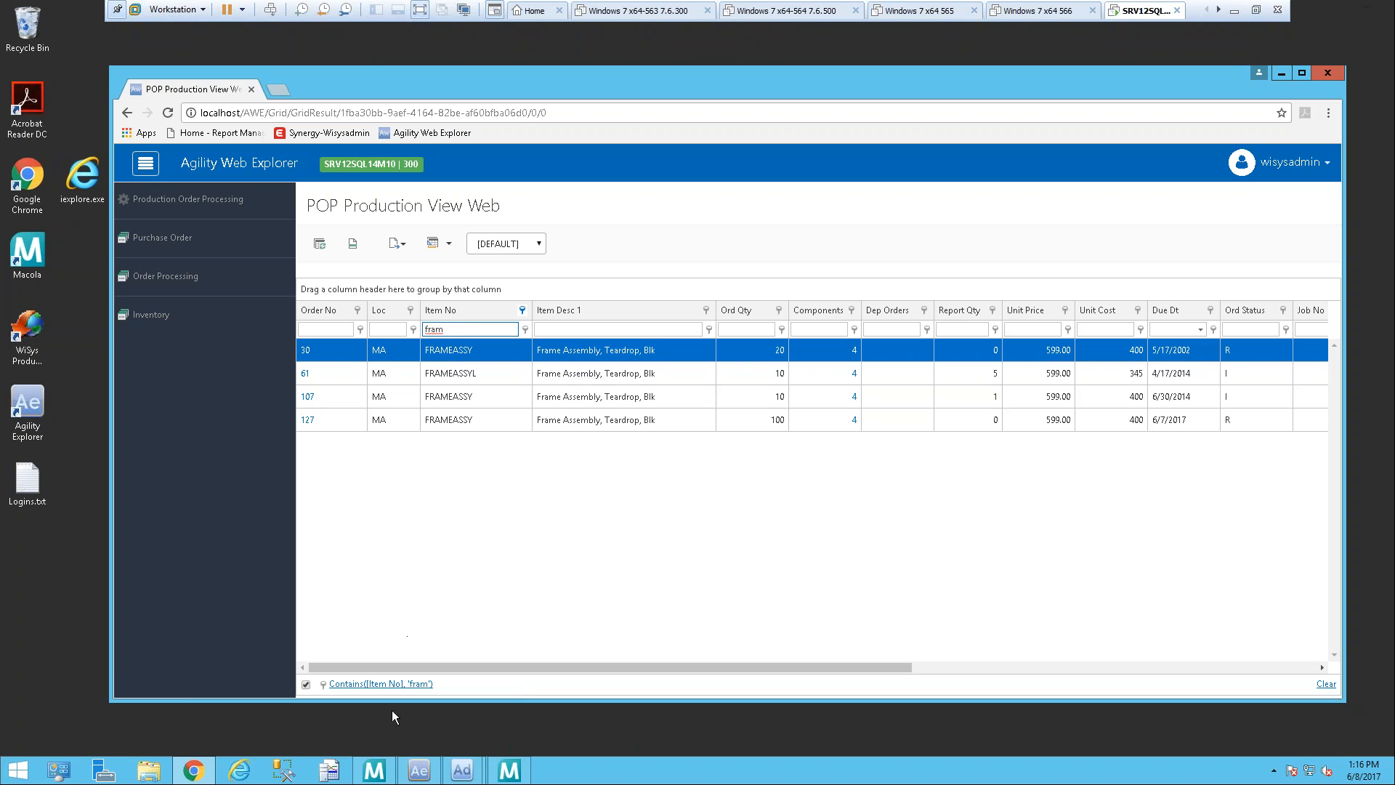
Step: Review the Item No condition in the Filter Builder without changing it, and clear the Item No filter
click(384, 687)
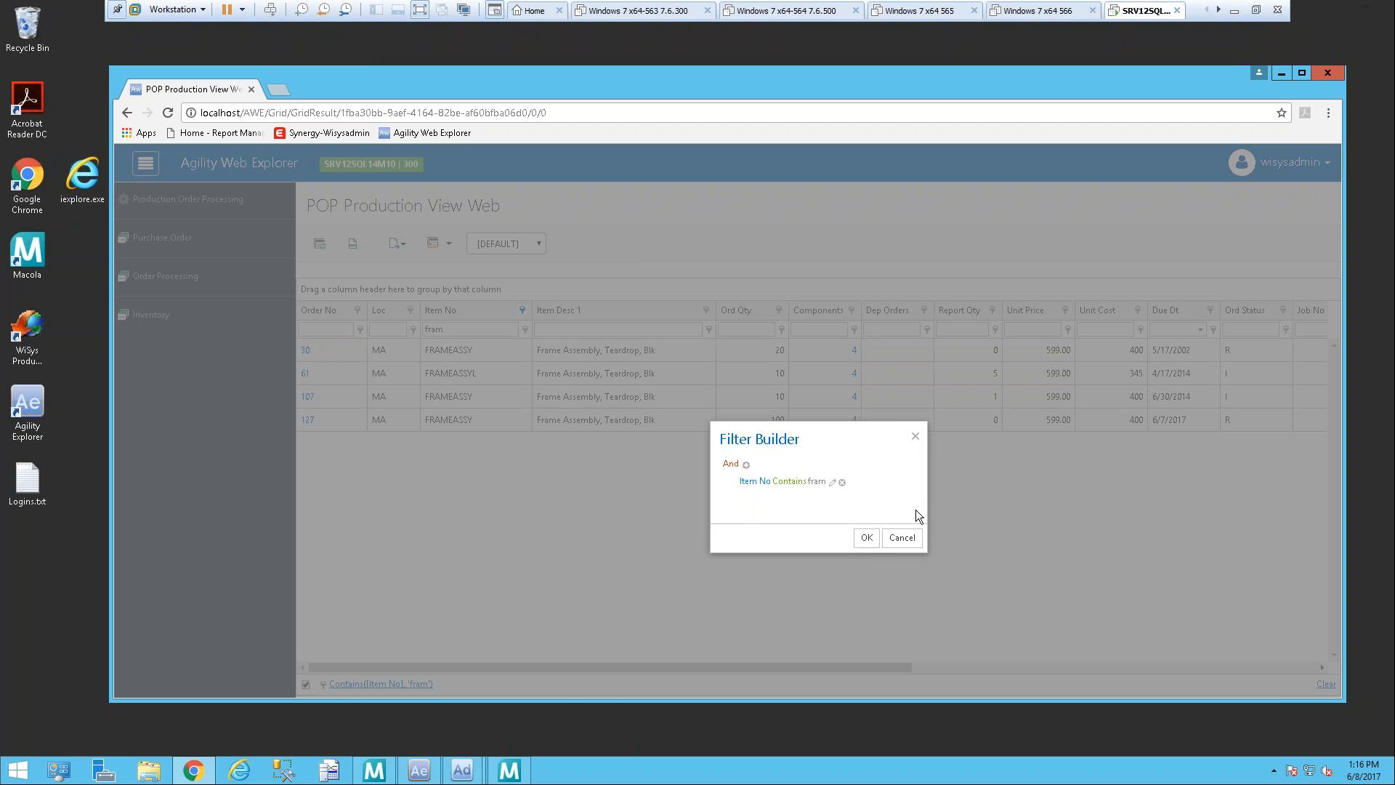
click(918, 538)
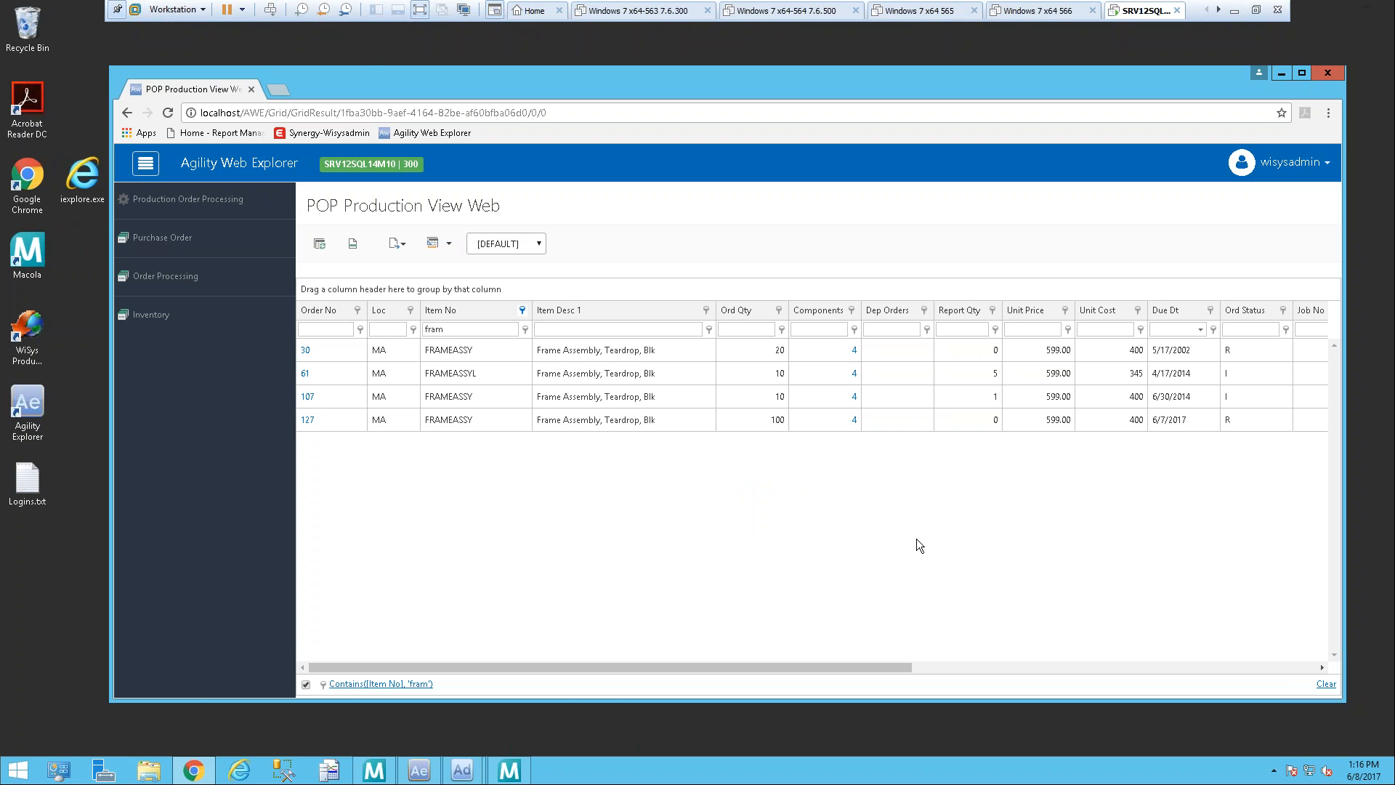
double_click(445, 329)
key(BackSpace)
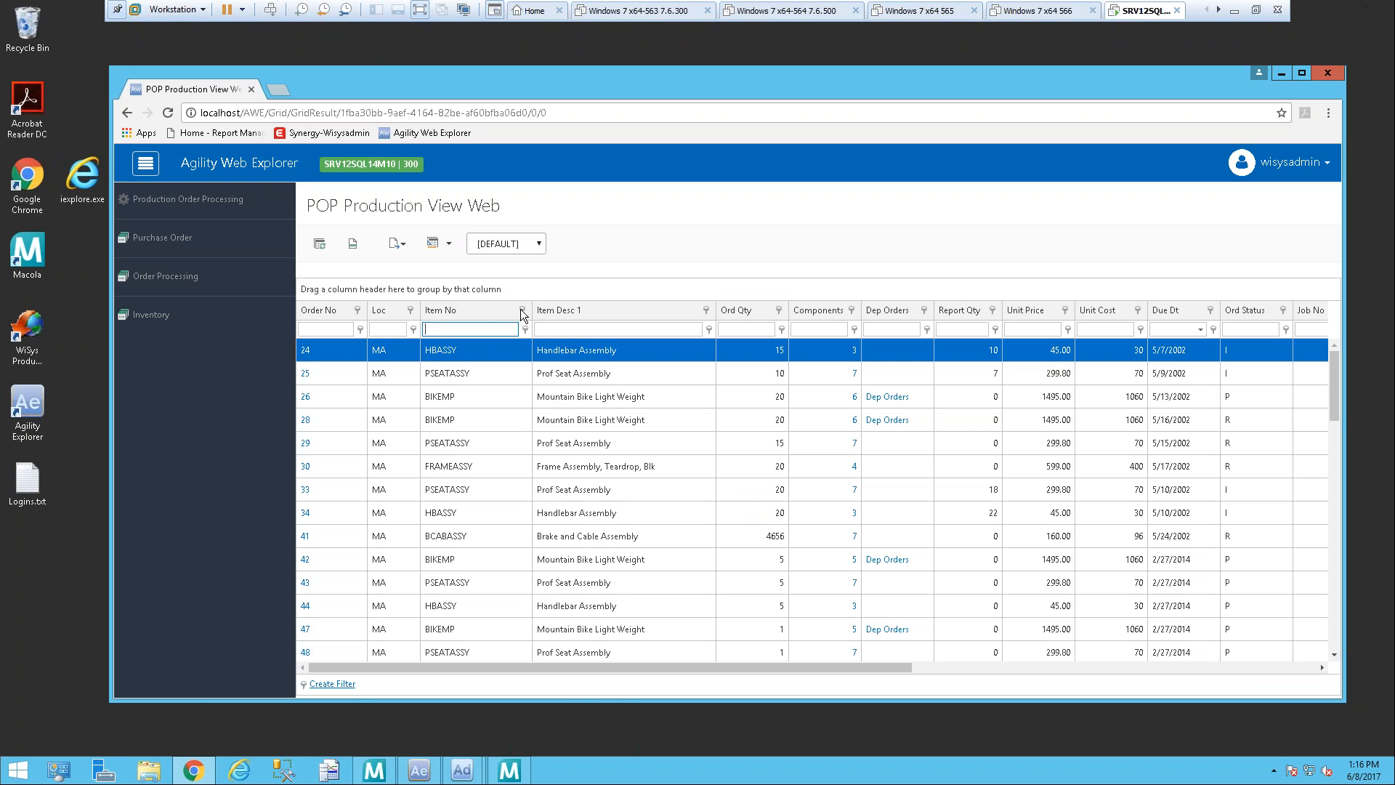
Step: Examine the Item No column's list of filter values, check and uncheck Select All, and cancel the list
click(522, 311)
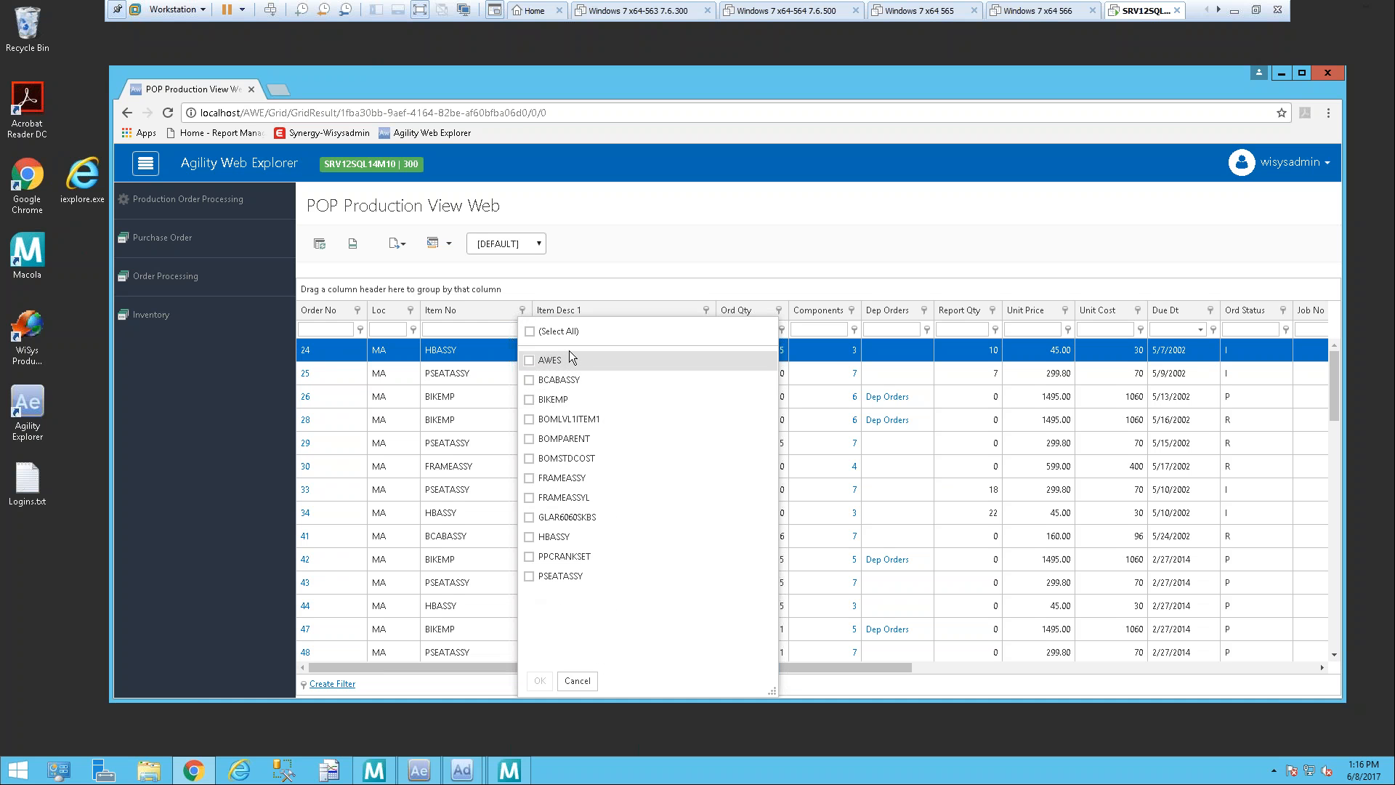
click(530, 332)
click(532, 331)
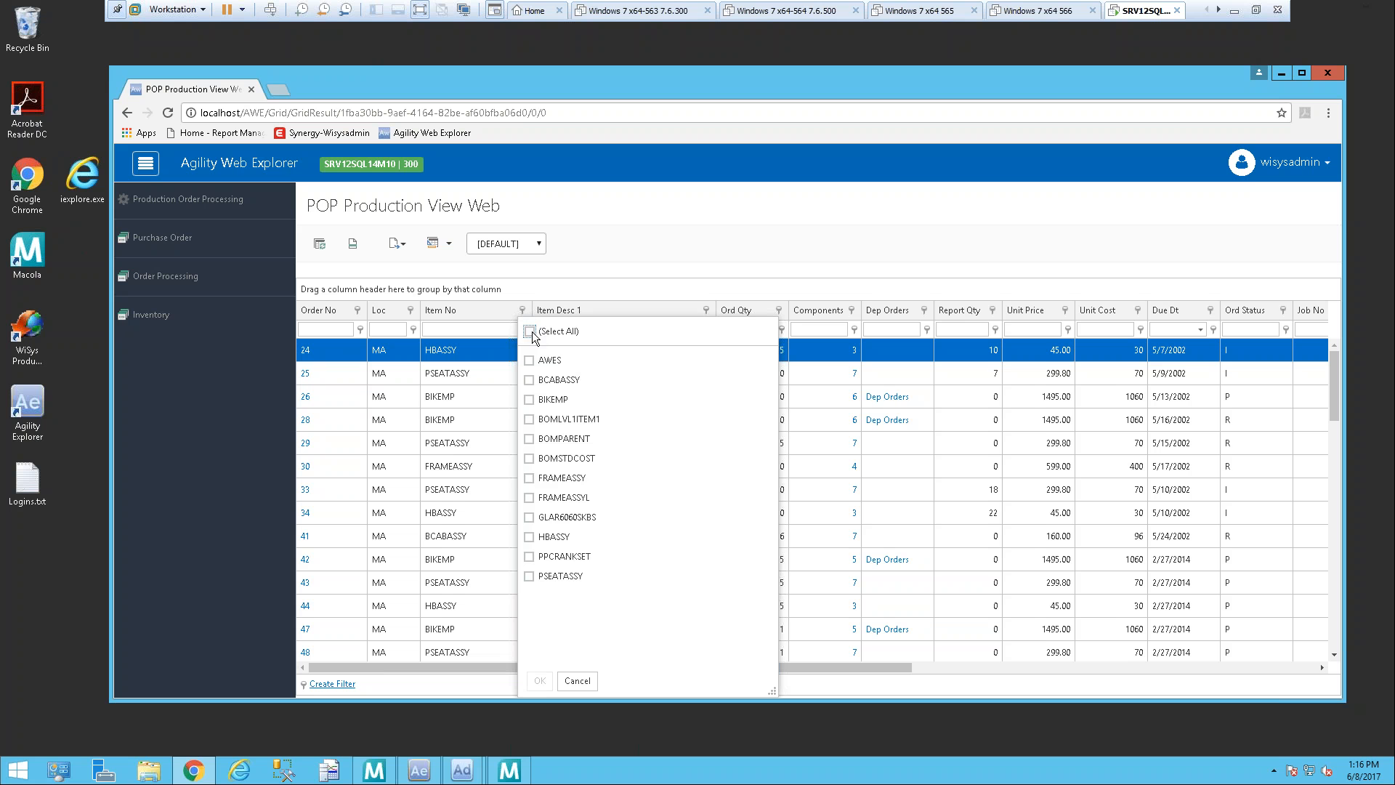
click(577, 681)
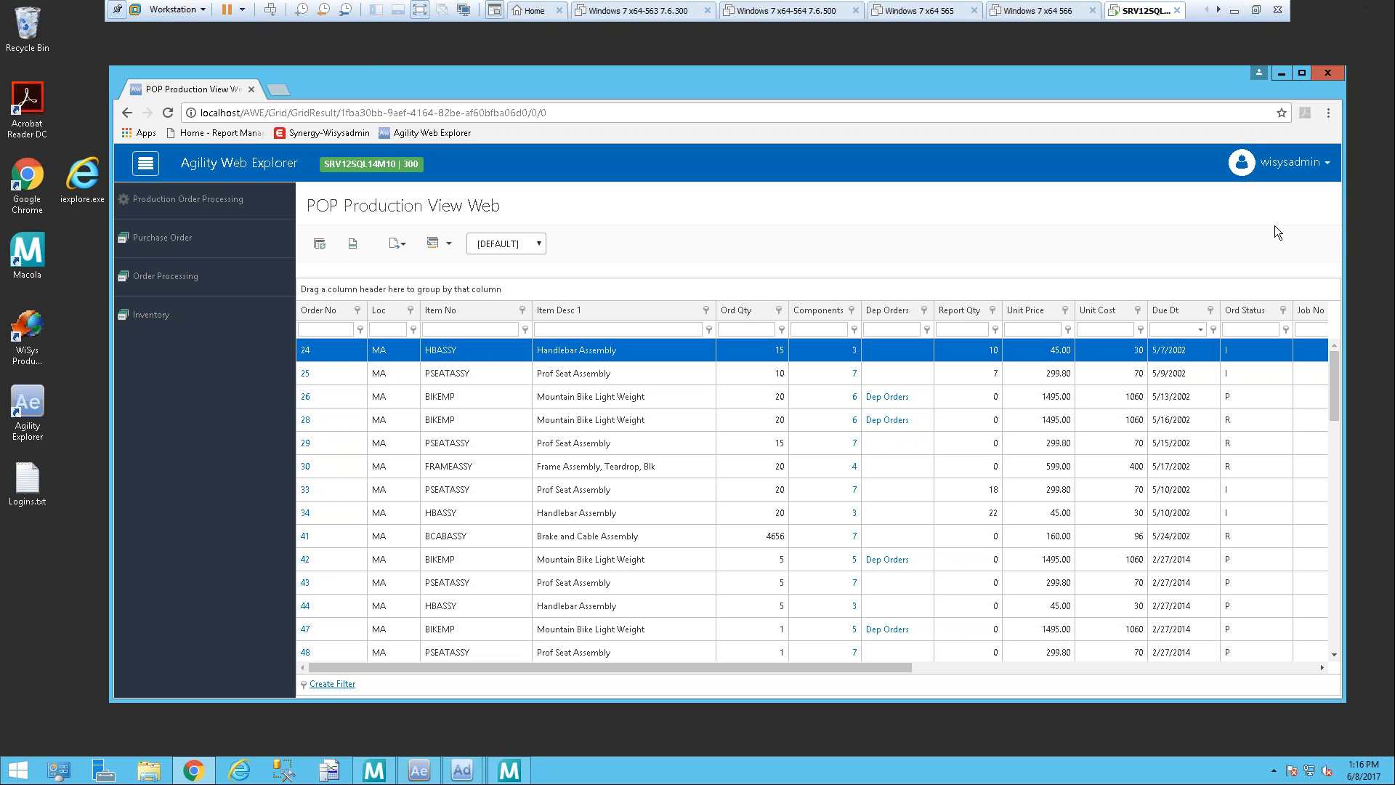
Step: Open the IM Item Multi Level - Web inventory application and choose AWES as starting item through the lookup filtered by "awe"
click(167, 325)
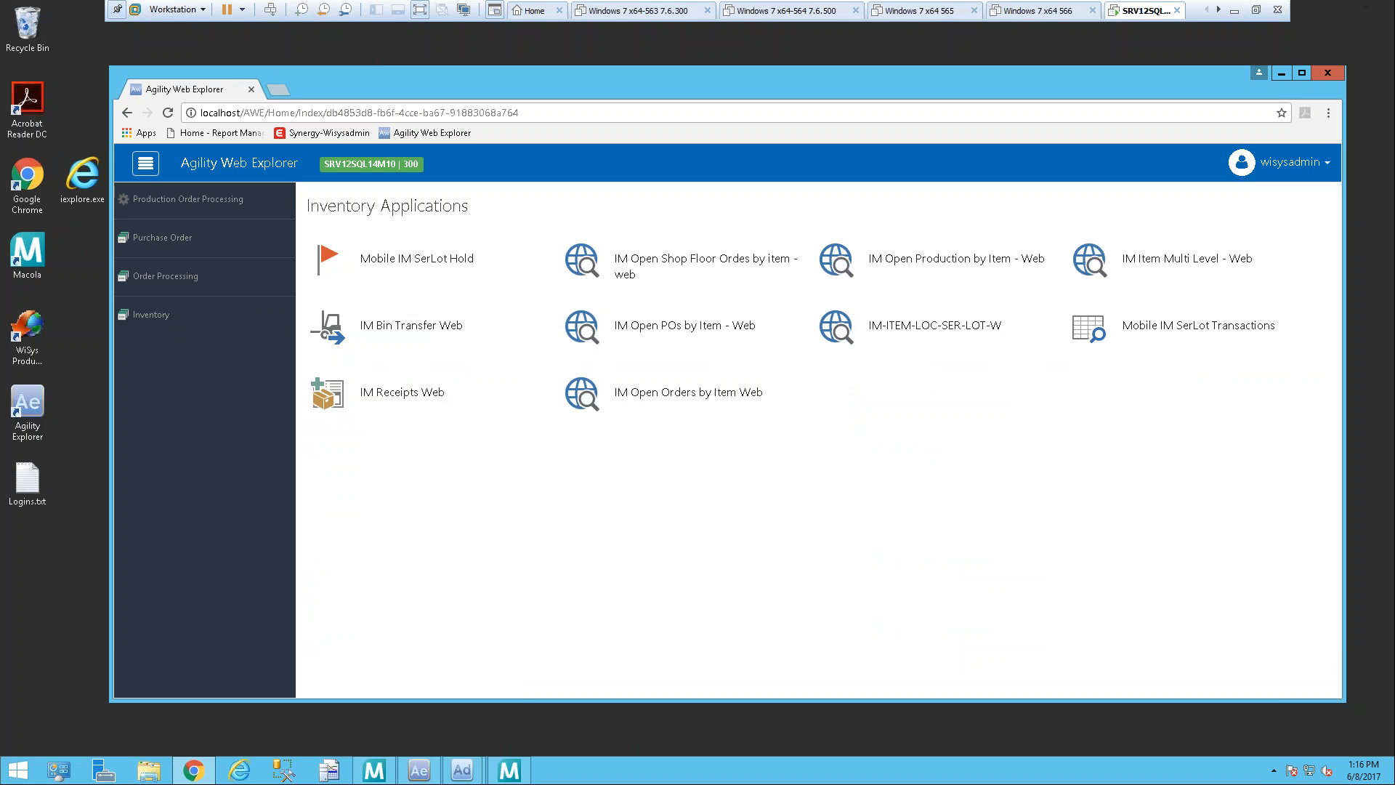
click(1228, 264)
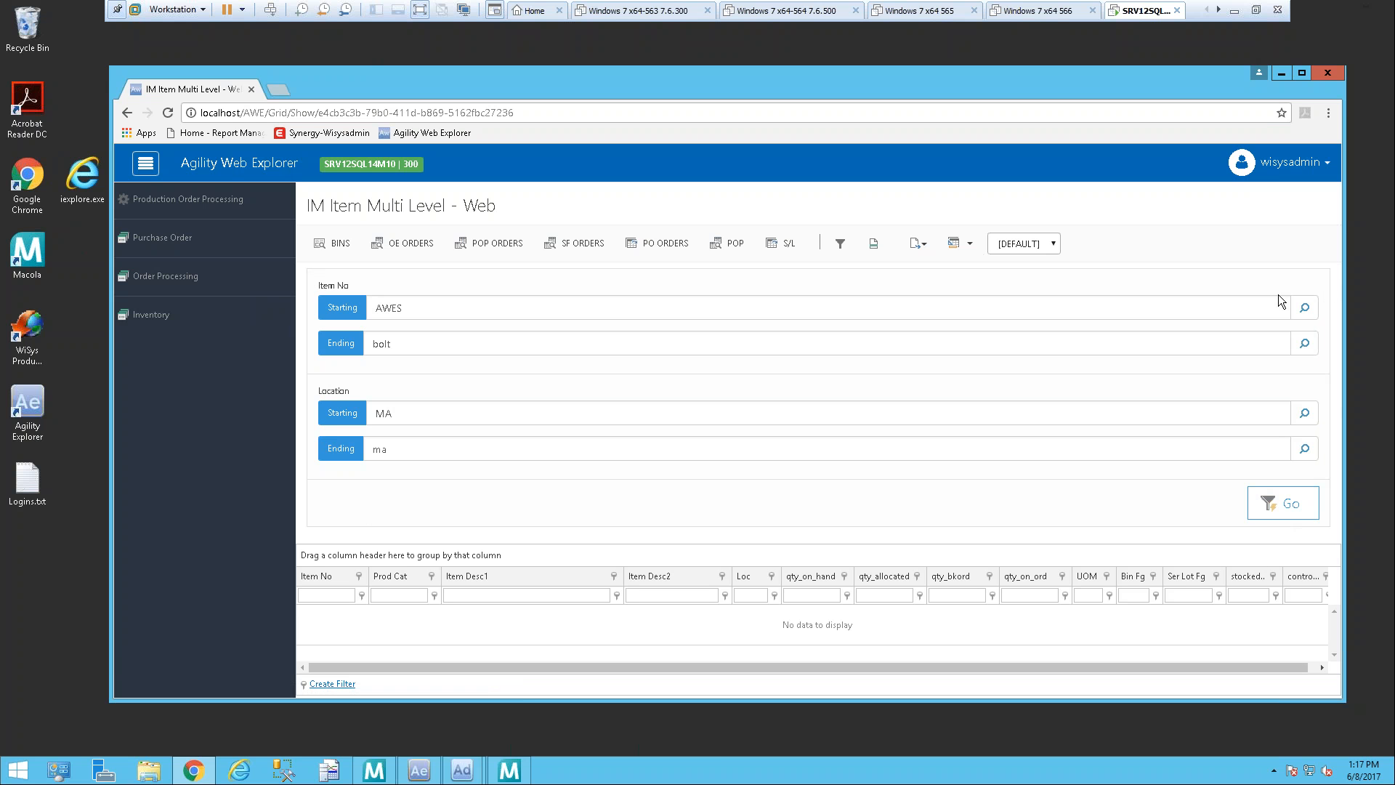
click(1304, 307)
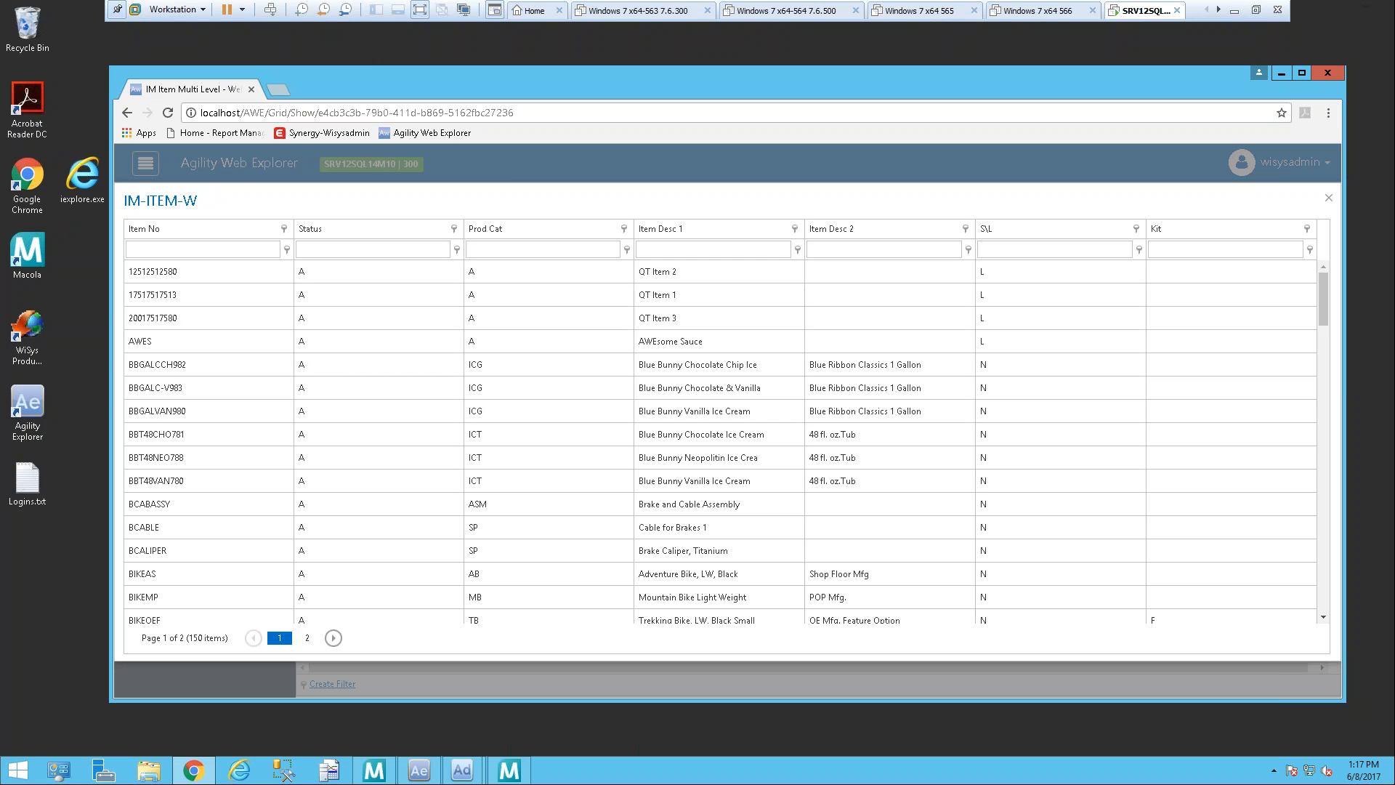
click(186, 249)
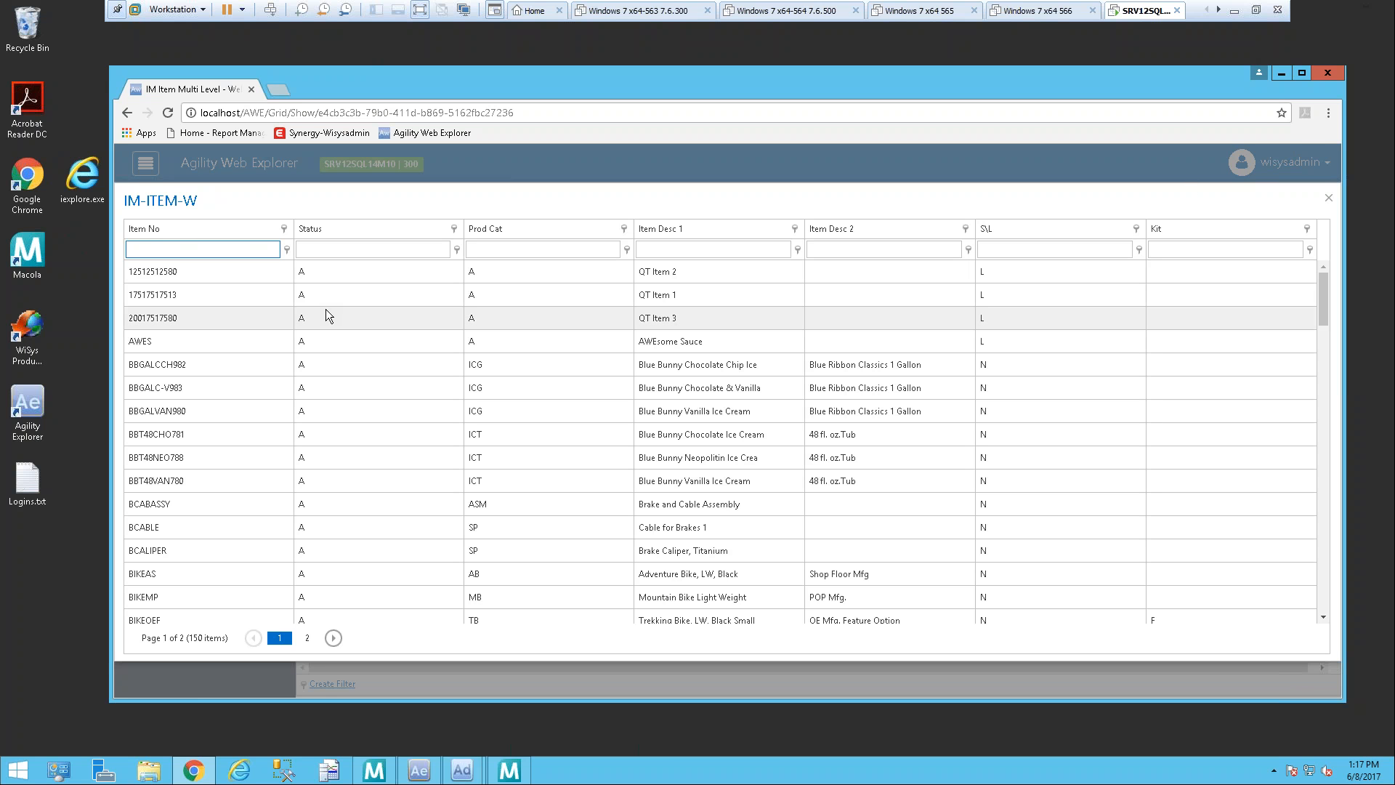
text(awe)
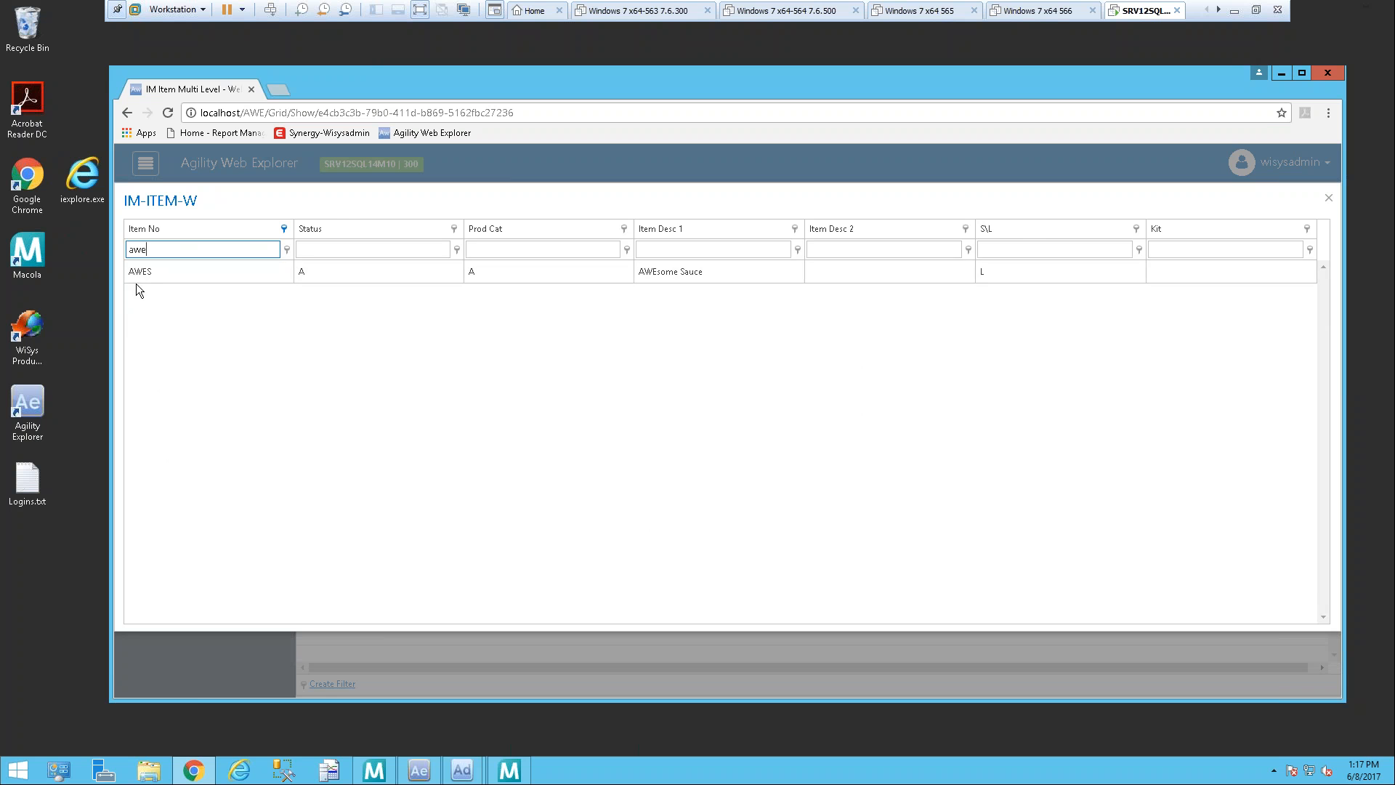
double_click(156, 278)
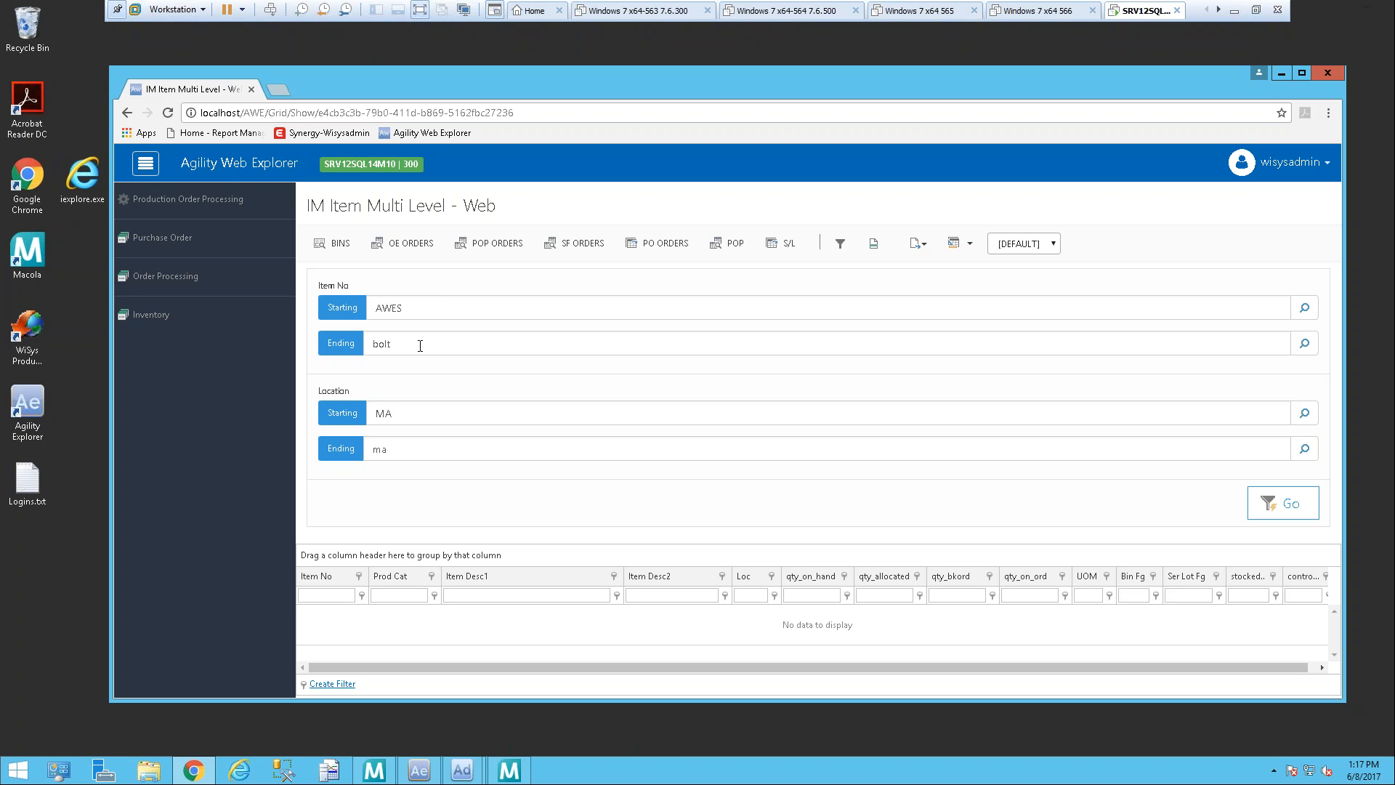
Step: Run the query for items AWES through bolt at location MA and view the bins of item AWES
click(439, 413)
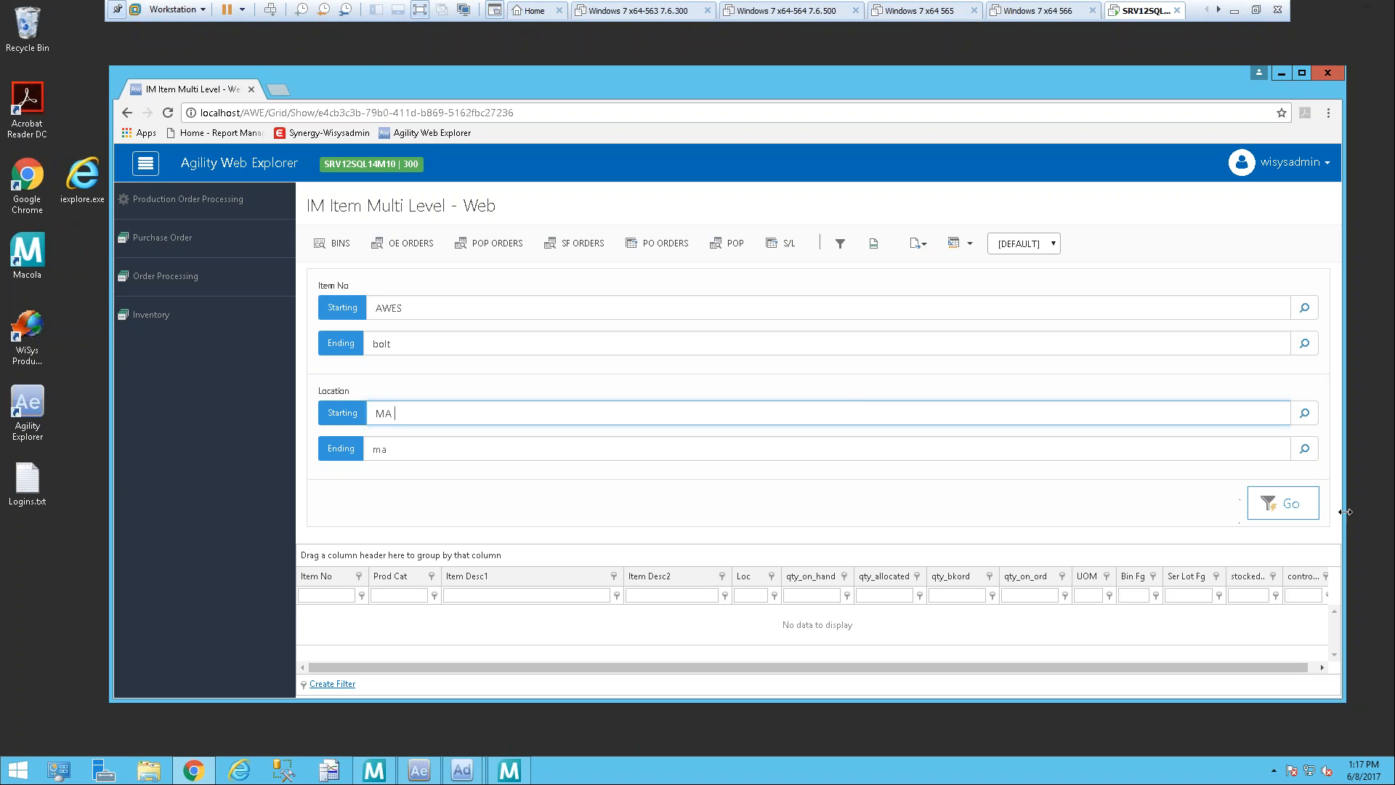
click(1300, 511)
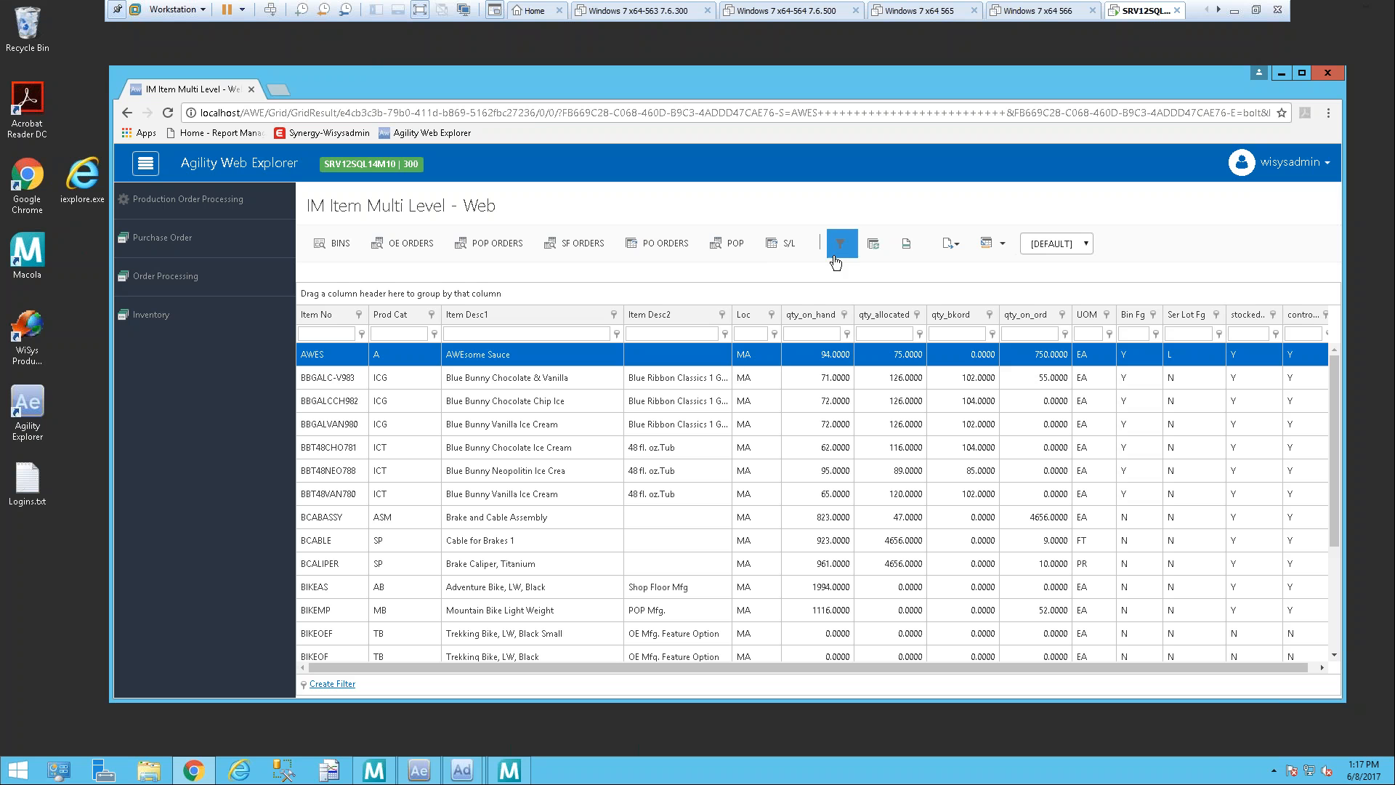
click(354, 359)
click(334, 243)
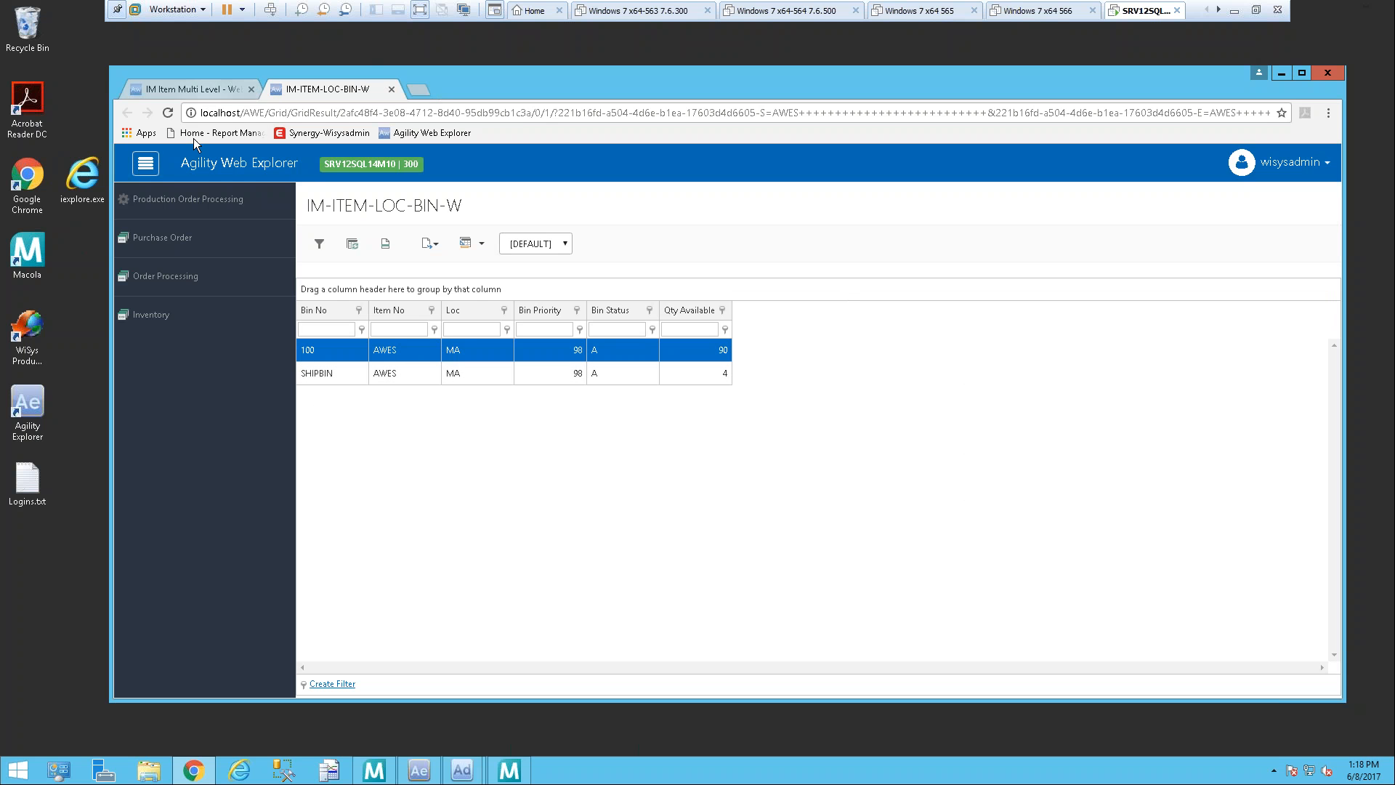
click(391, 89)
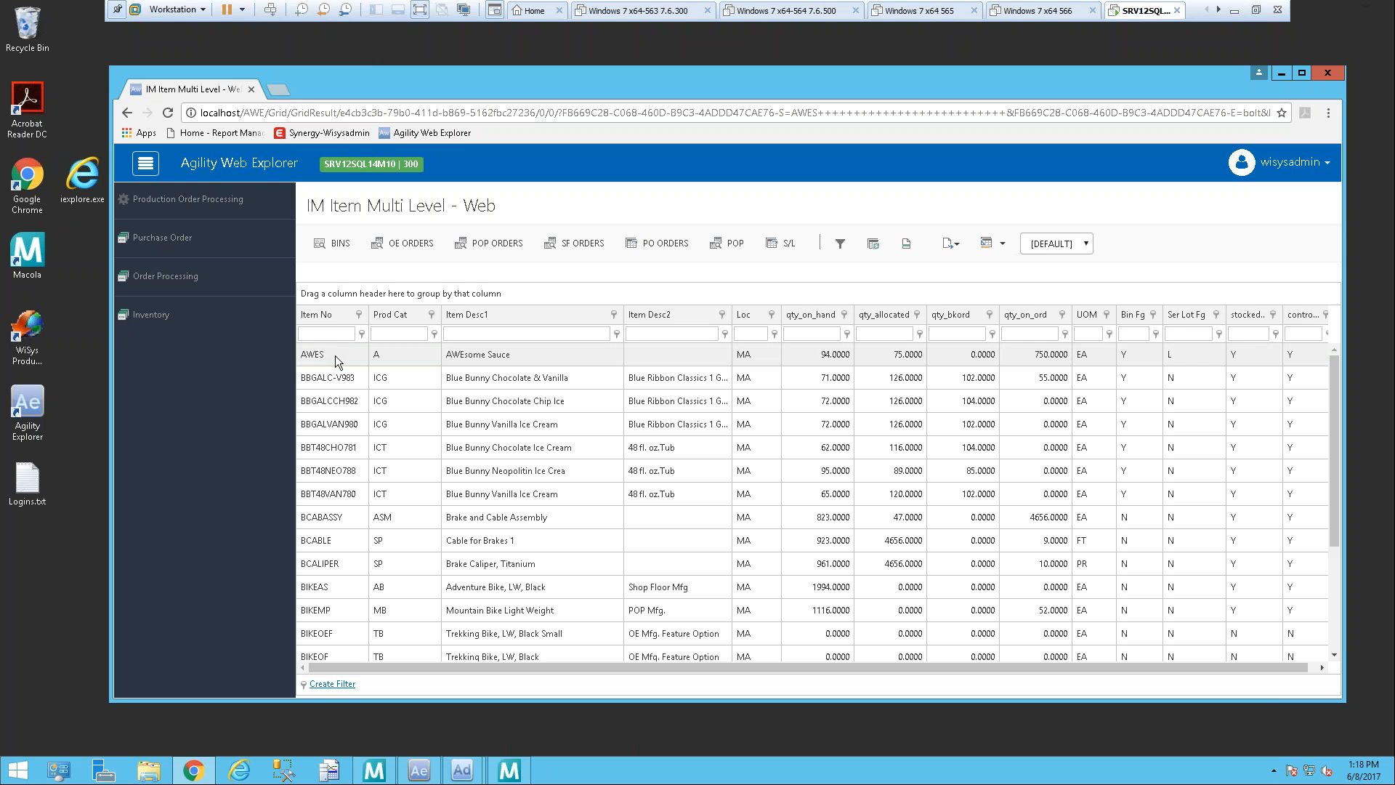
Step: Look up item AWES's open OE orders and POP orders, returning to the item grid after each
click(410, 247)
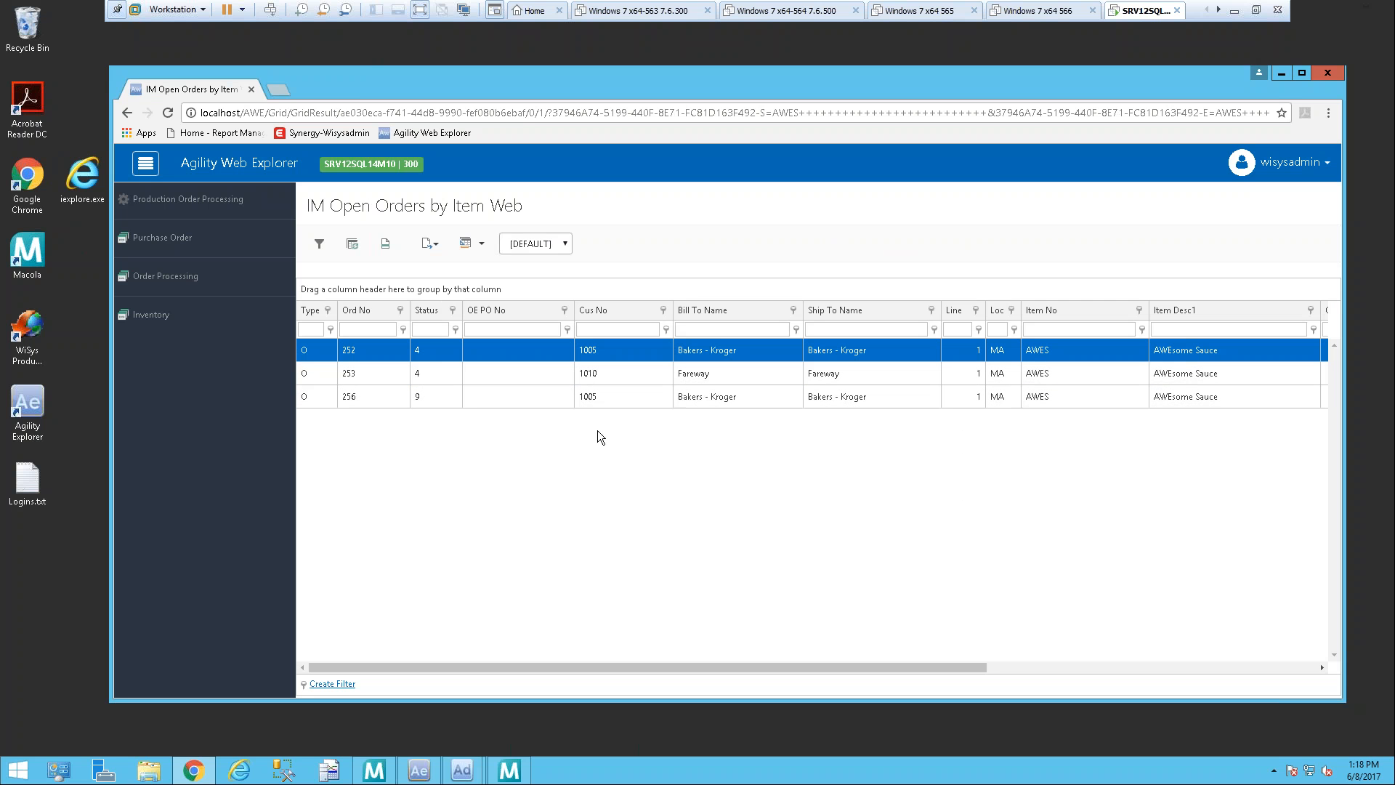
click(128, 113)
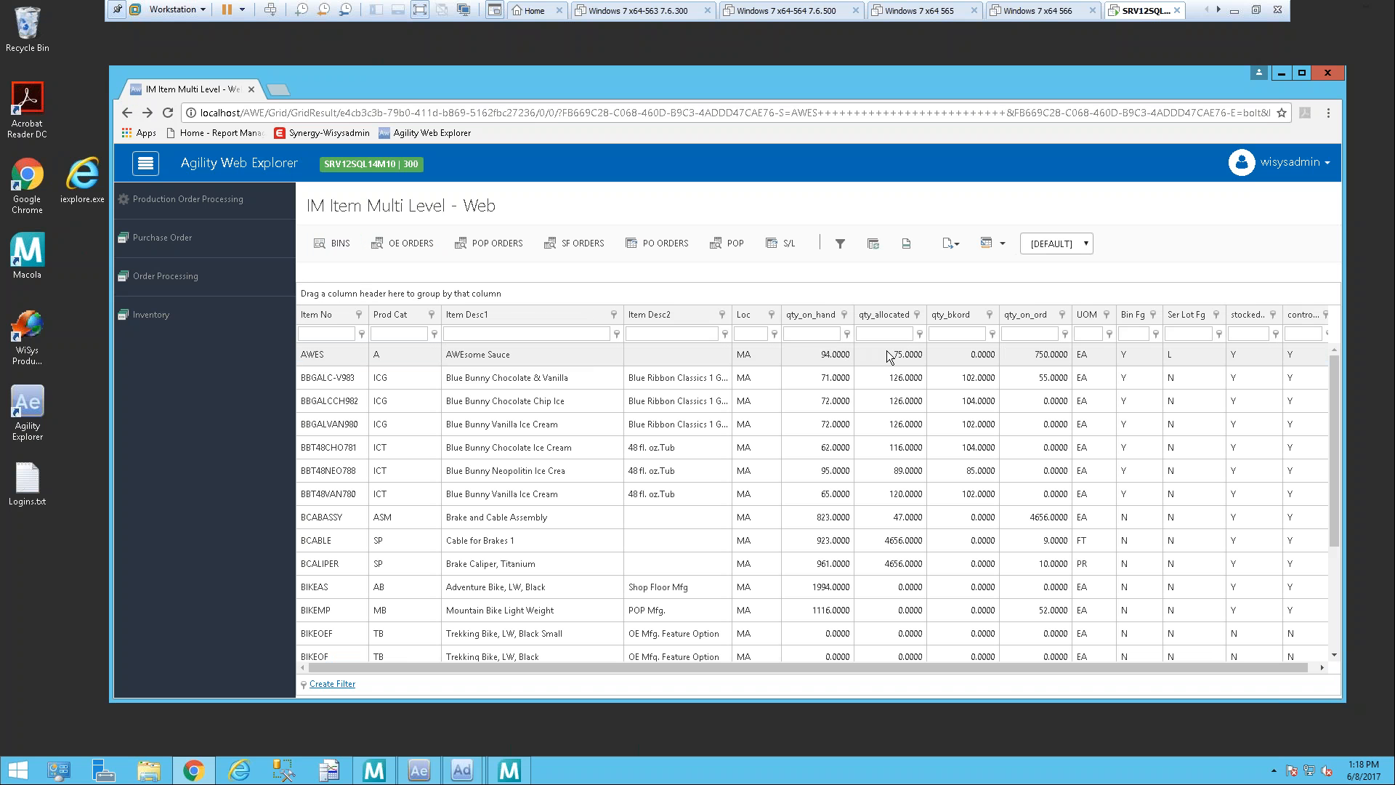
click(560, 359)
click(518, 244)
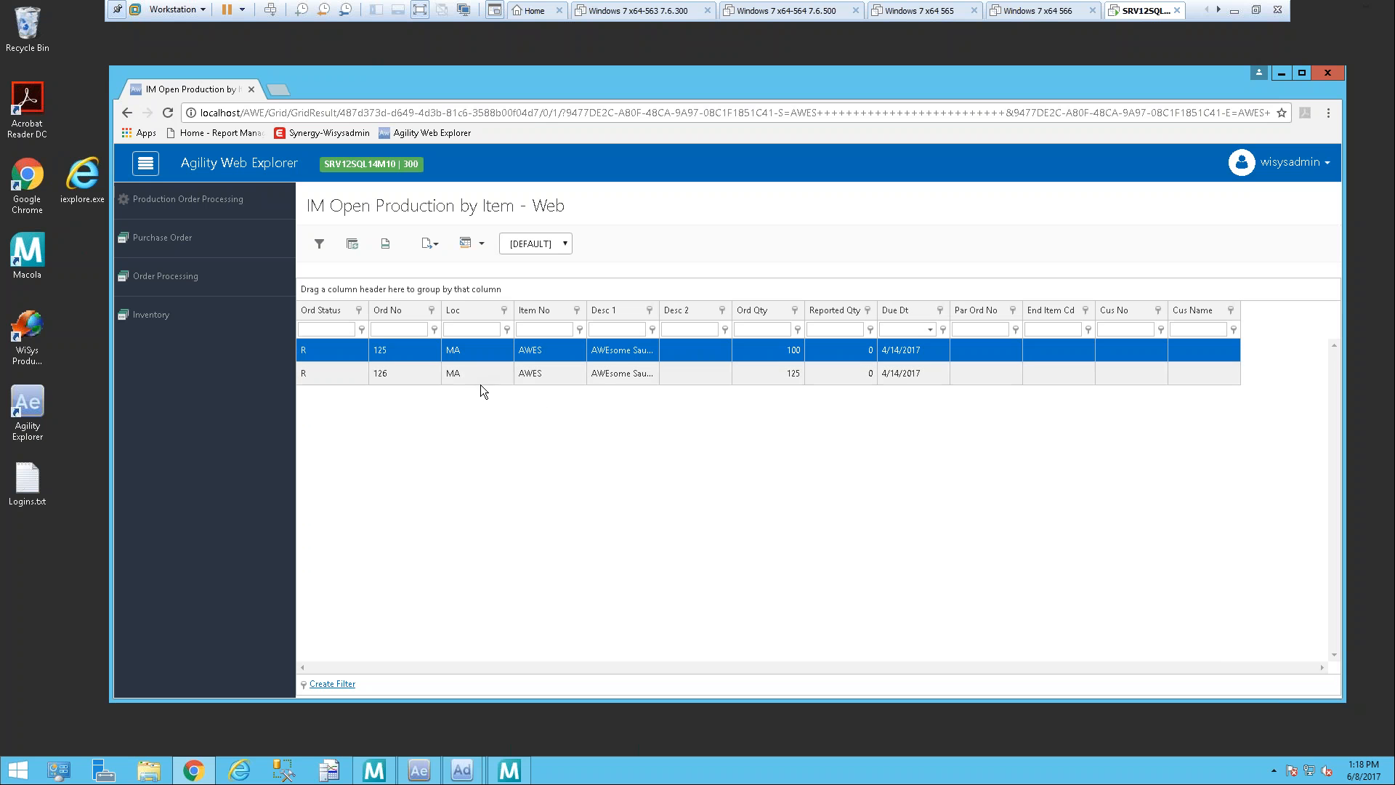
click(128, 113)
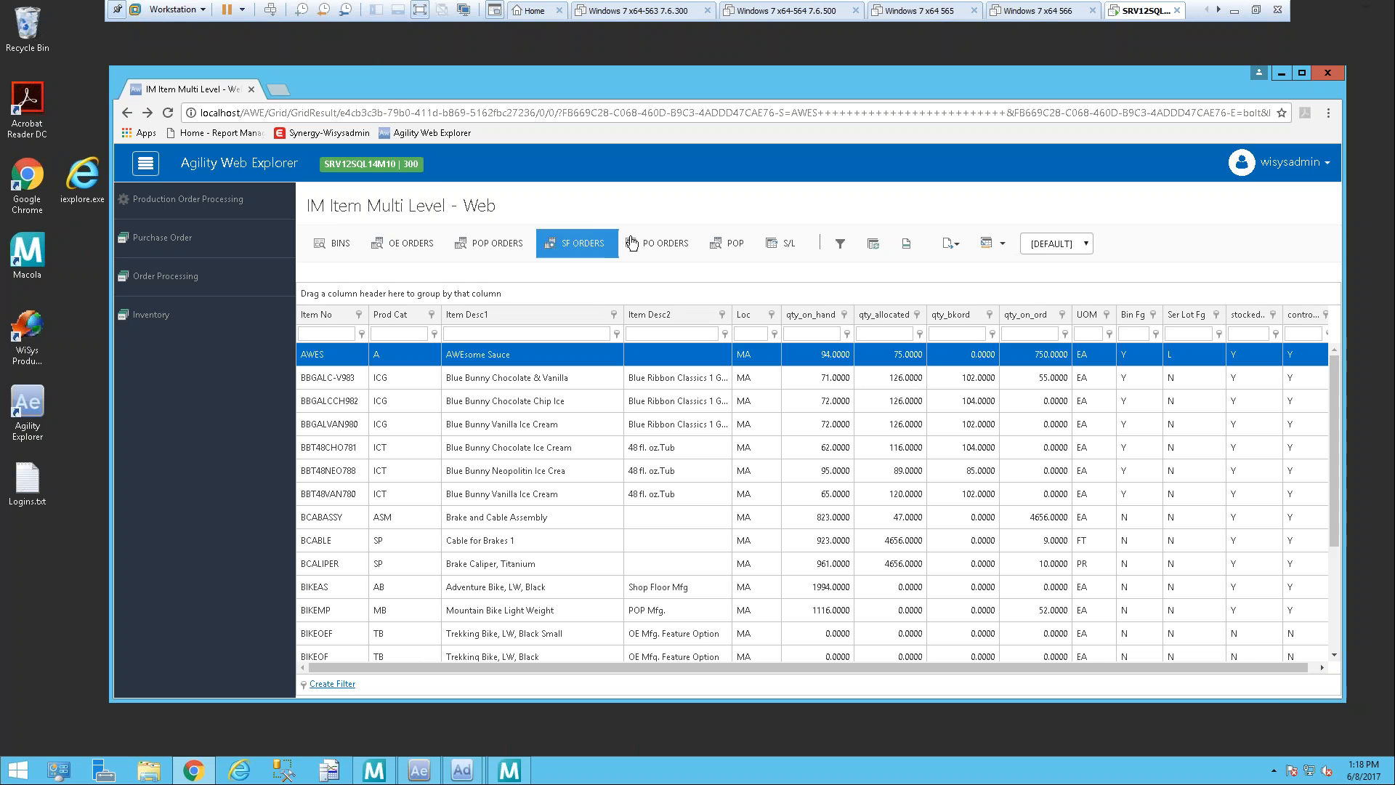
Step: Look up item AWES's purchase orders and serial/lot details, returning to the item grid after each
click(675, 246)
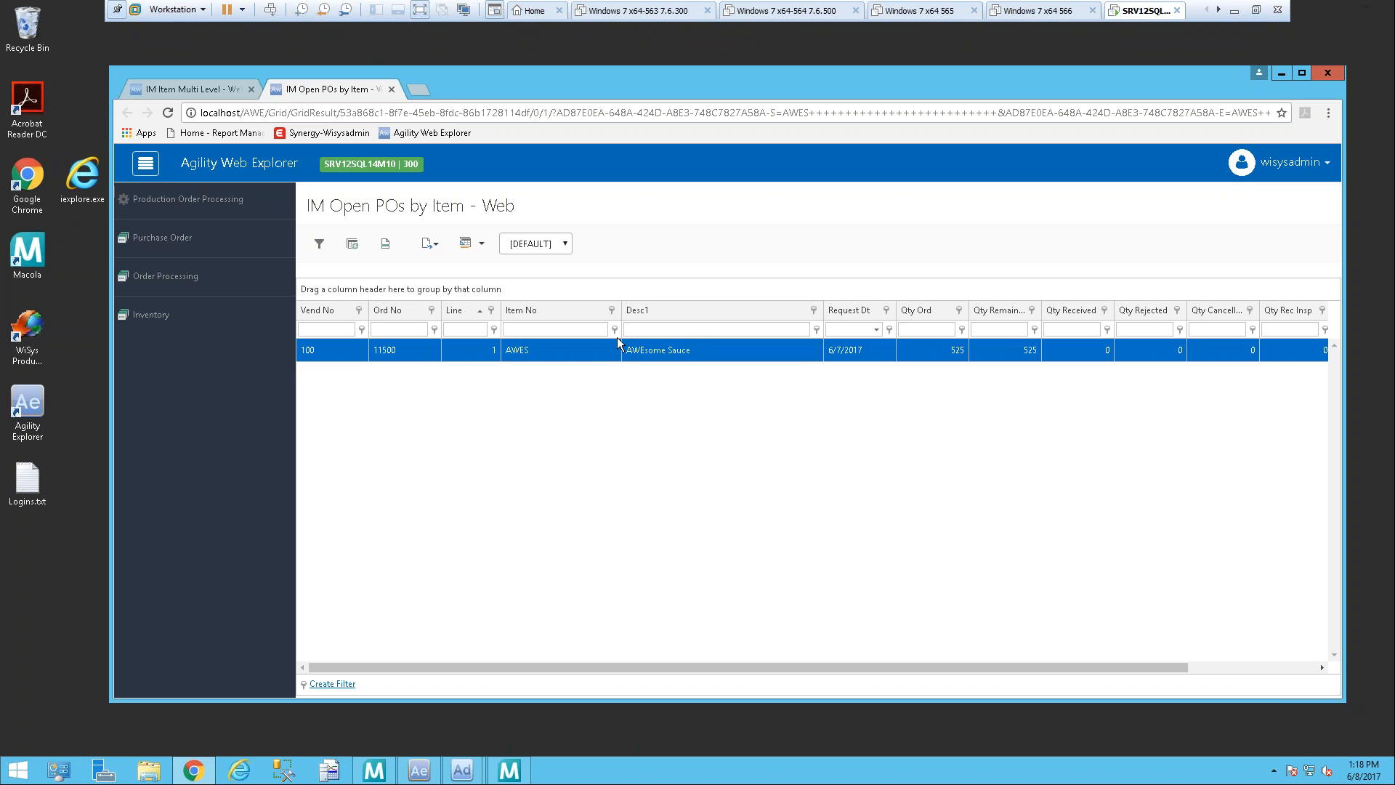
click(391, 89)
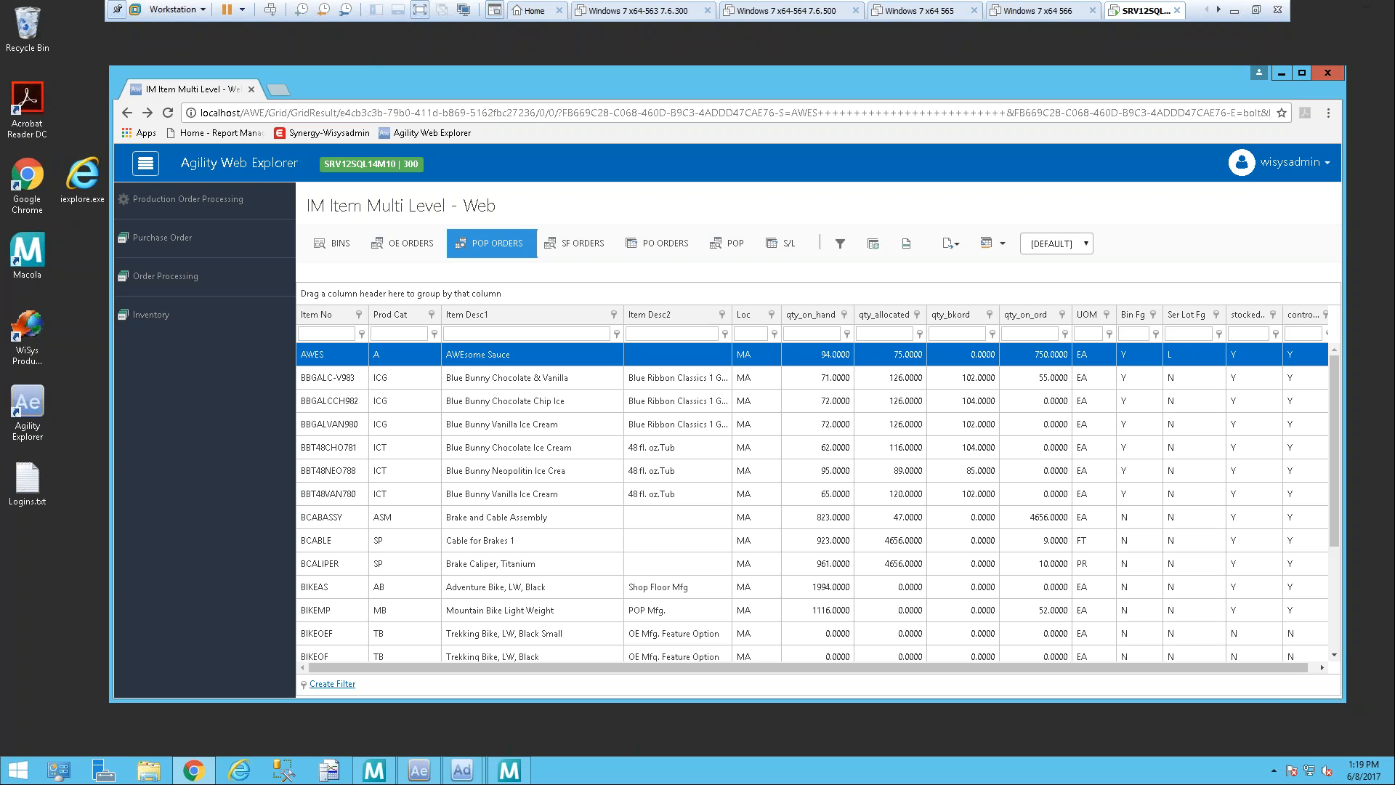
click(783, 252)
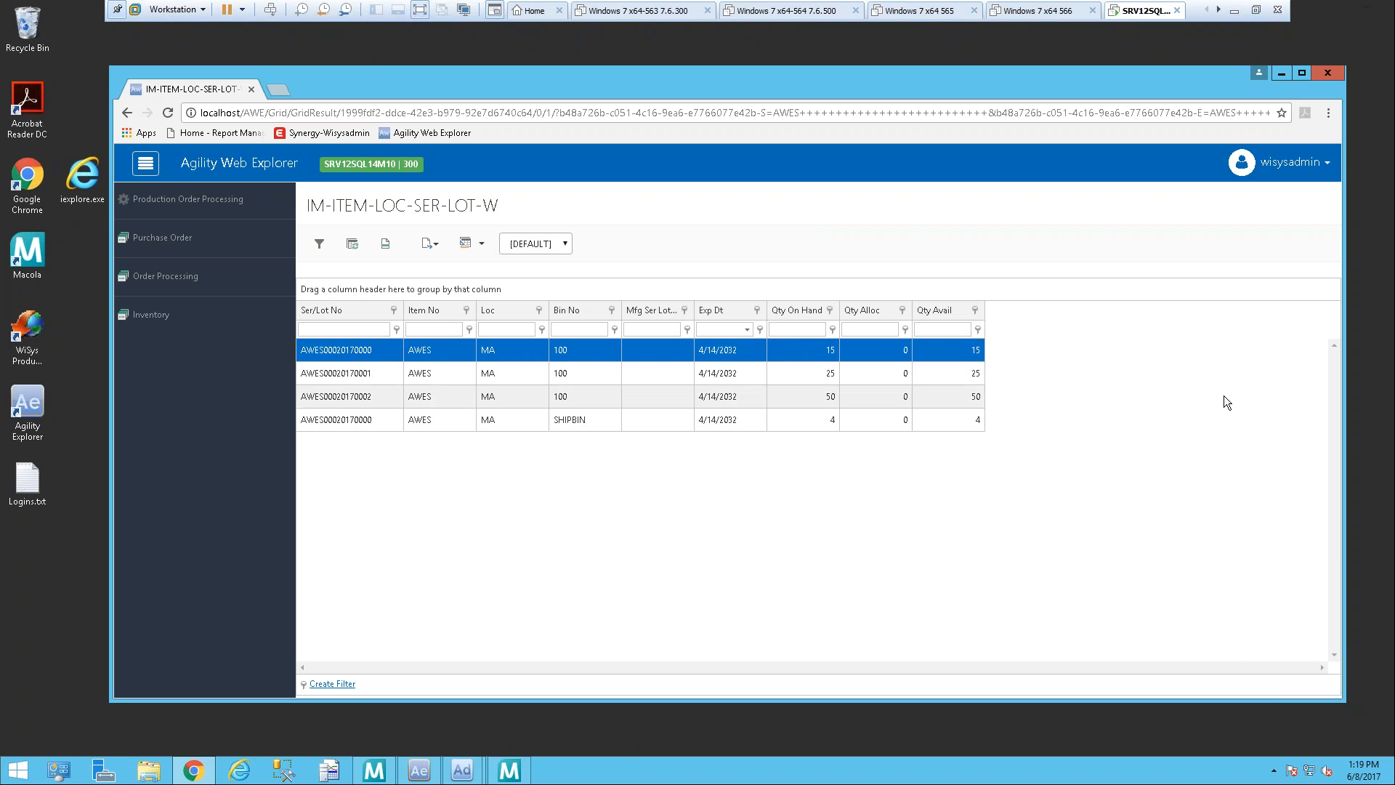
click(127, 113)
click(128, 113)
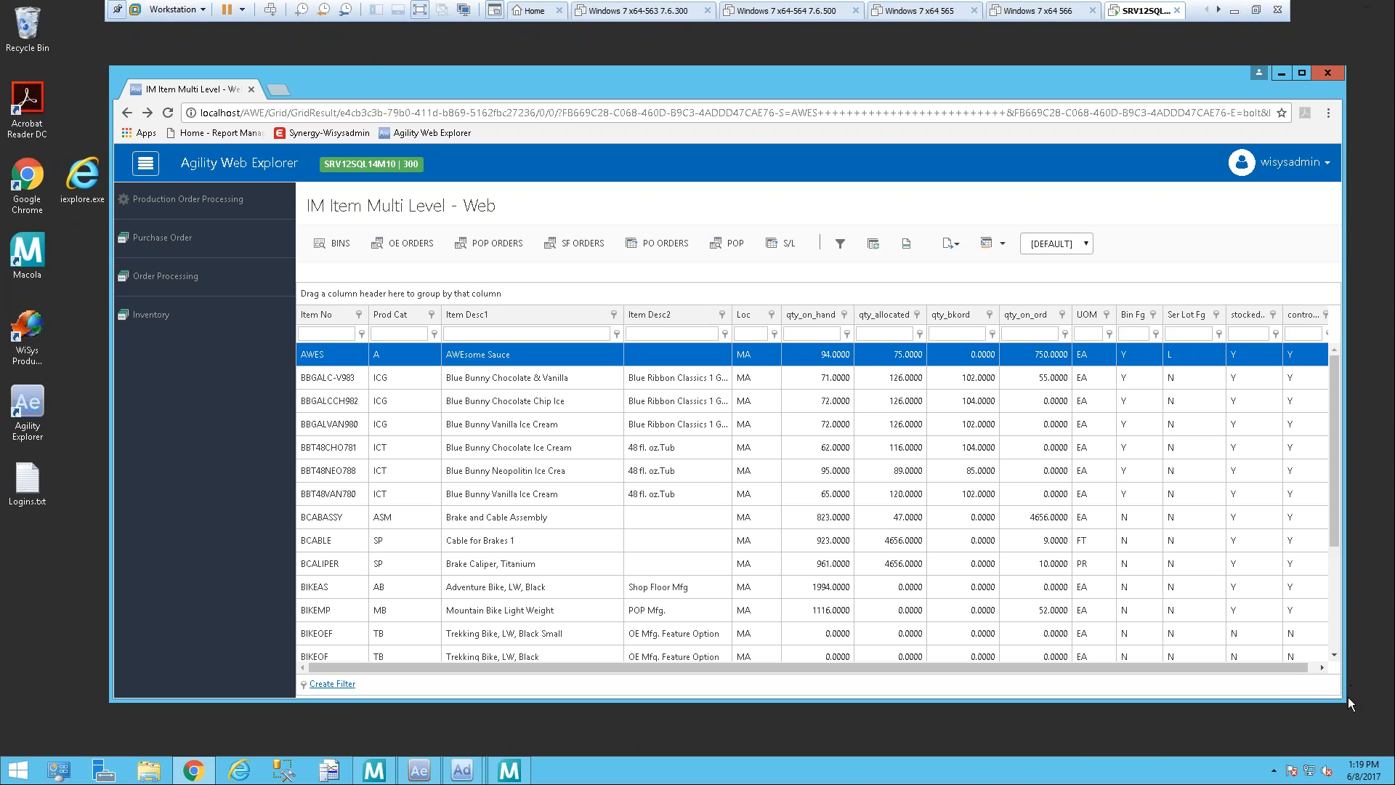
Step: Narrow the browser window to about half its width and collapse the application's navigation sidebar
drag(1349, 692, 738, 689)
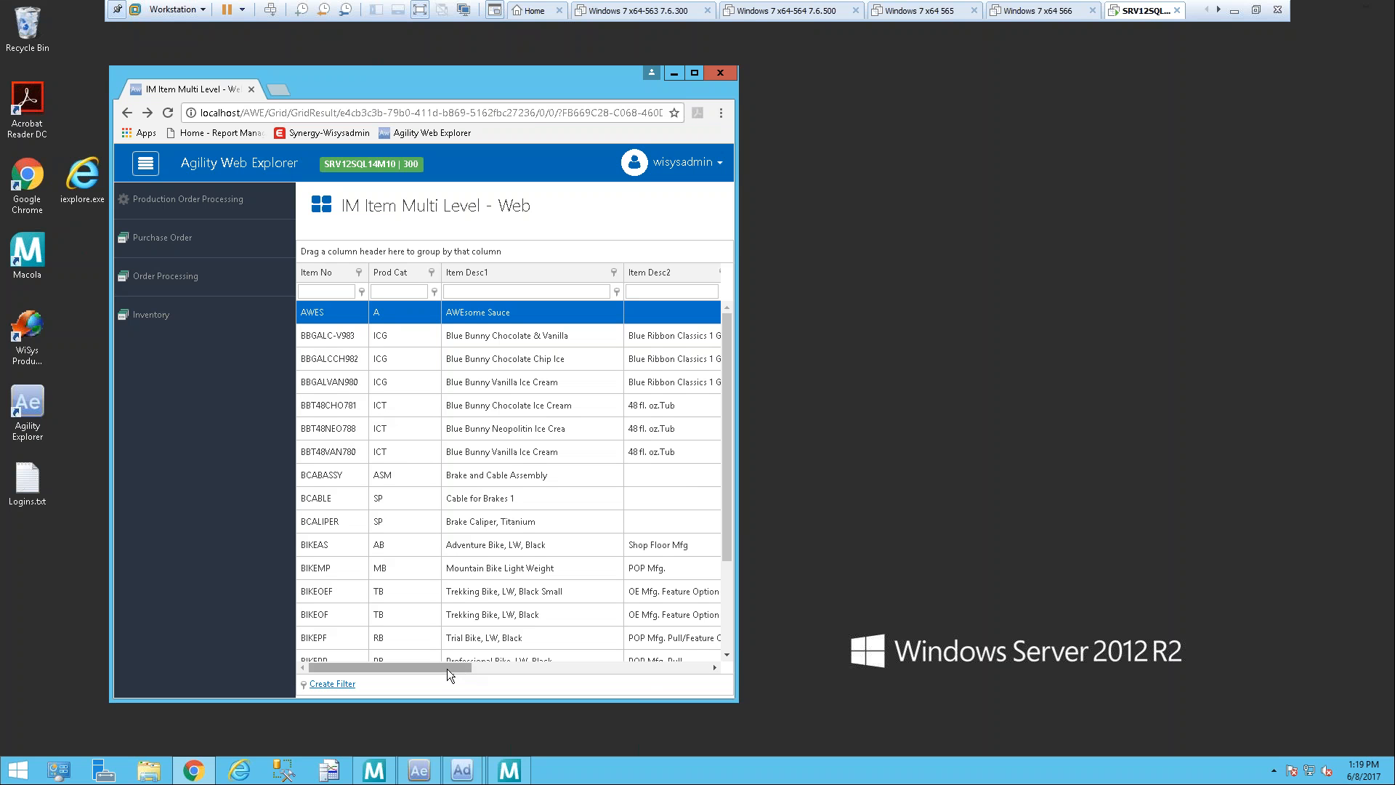
mouse_move(449, 665)
mouse_down()
mouse_move(711, 667)
mouse_move(435, 647)
mouse_up()
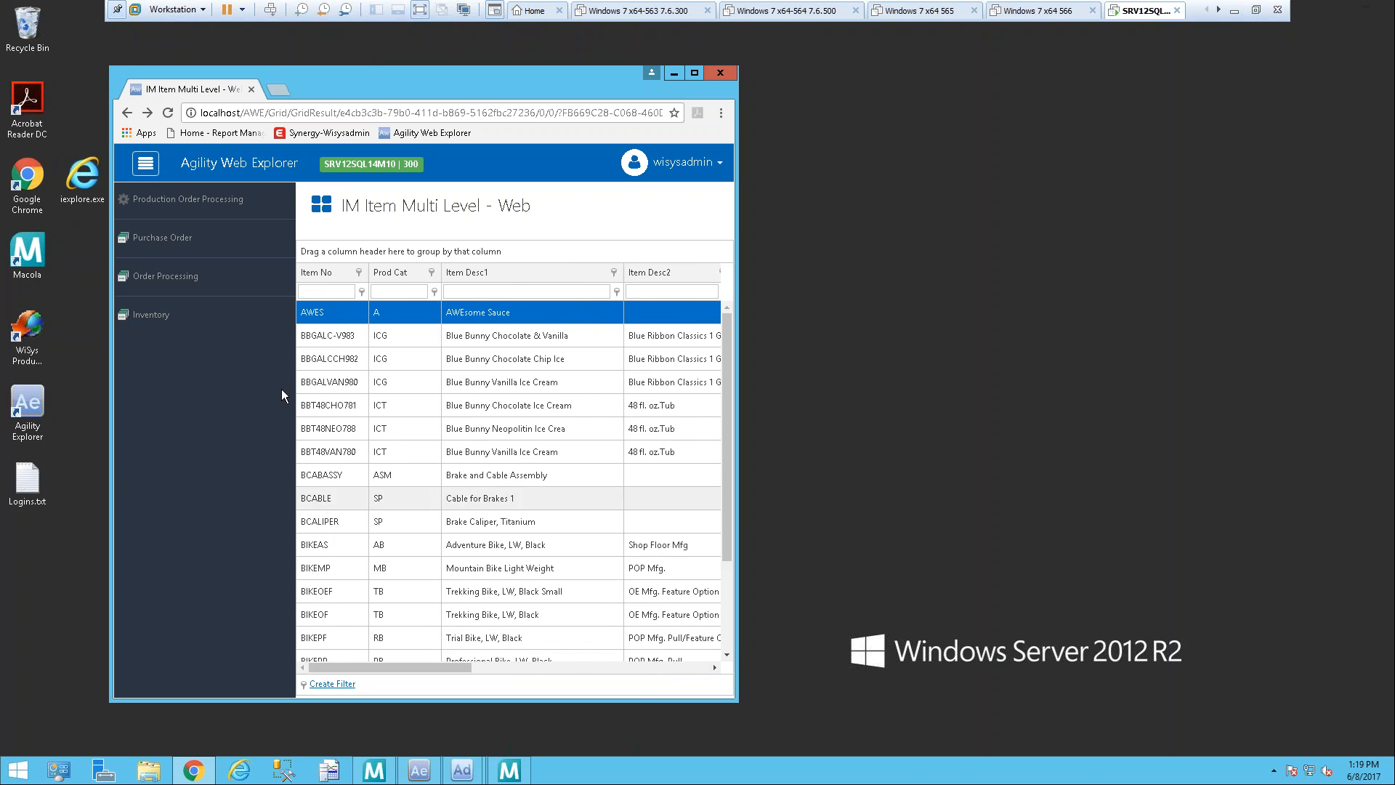
click(145, 170)
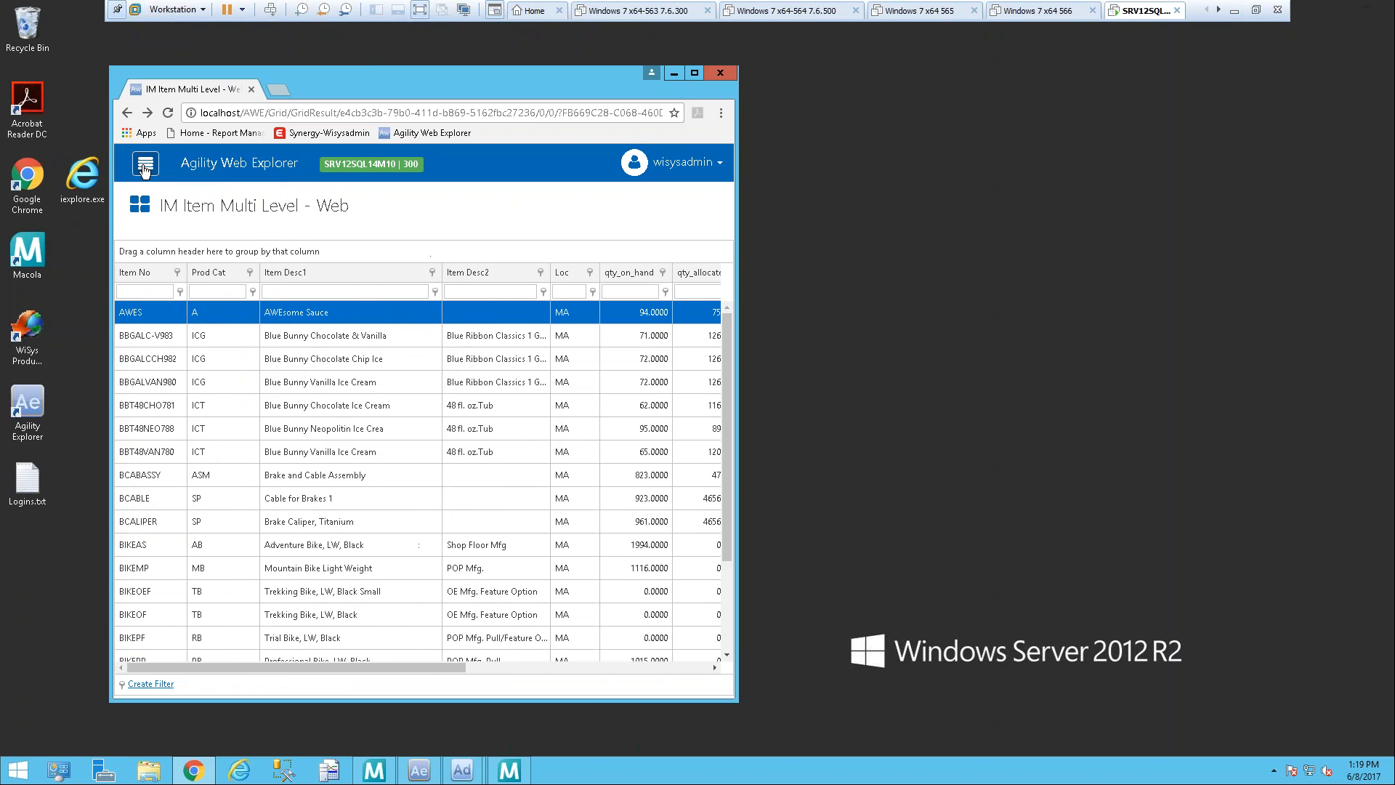
Step: Open the Actions list of the IM Item Multi Level - Web grid in the narrowed window
drag(275, 666, 180, 663)
click(140, 209)
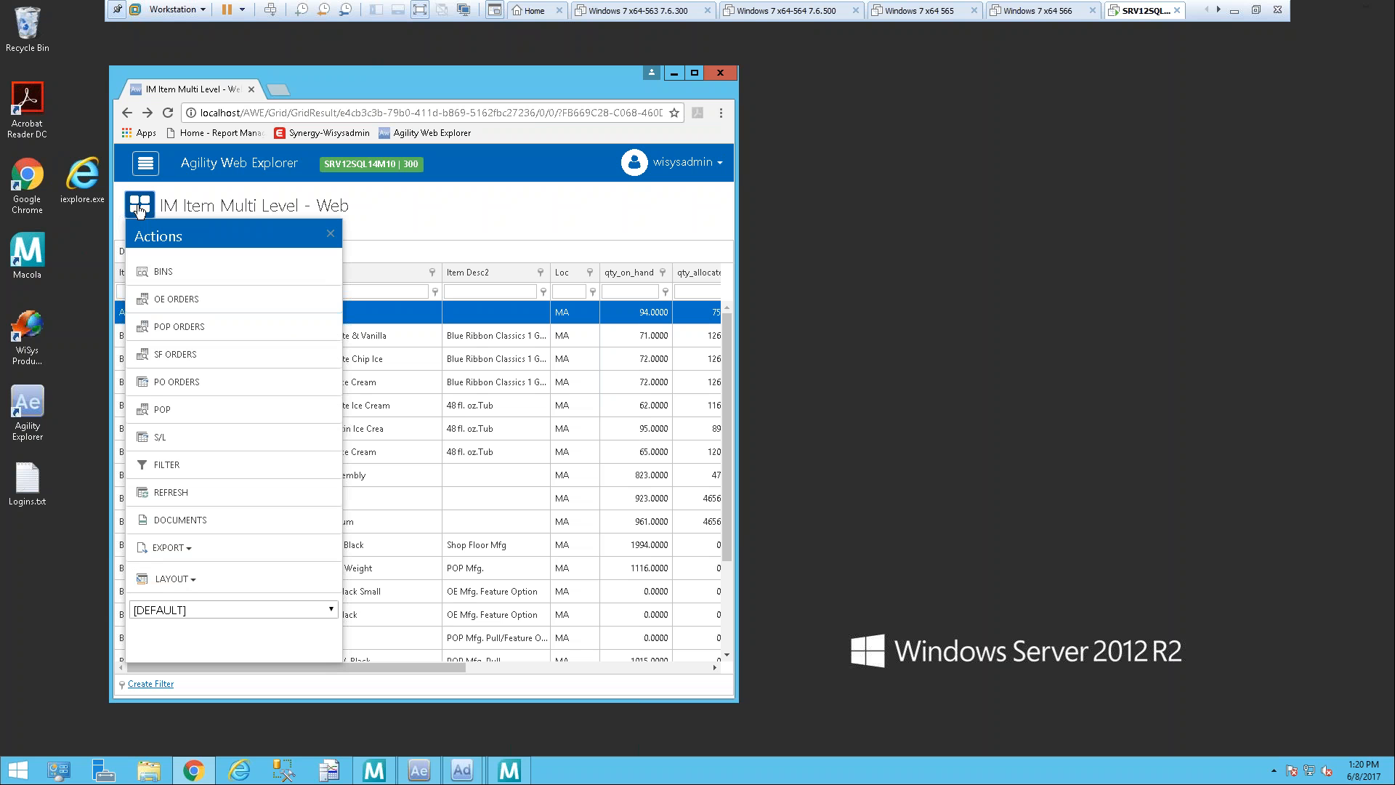
Step: Narrow the browser window further to a phone-like width and view the item grid's Actions list, closing it again
click(723, 247)
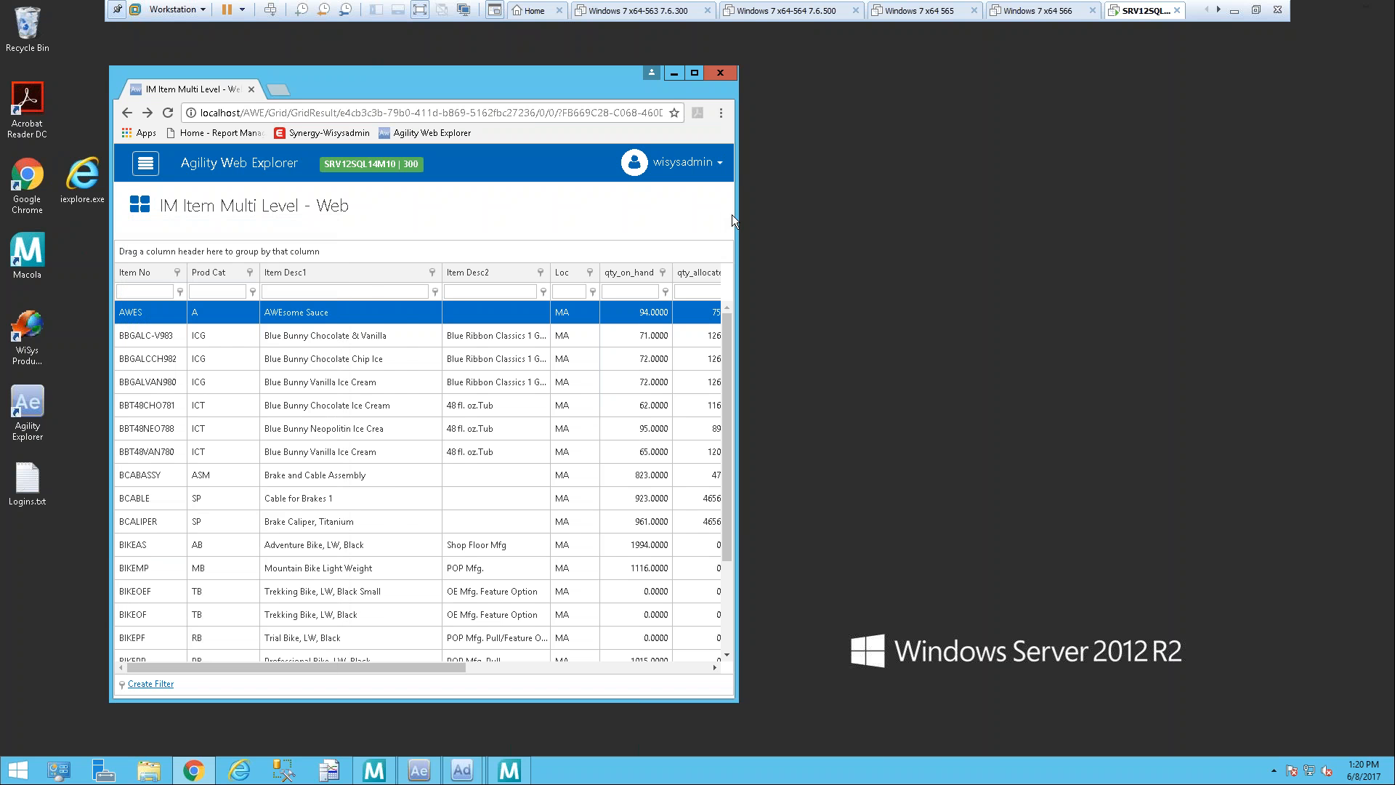
drag(738, 217, 547, 303)
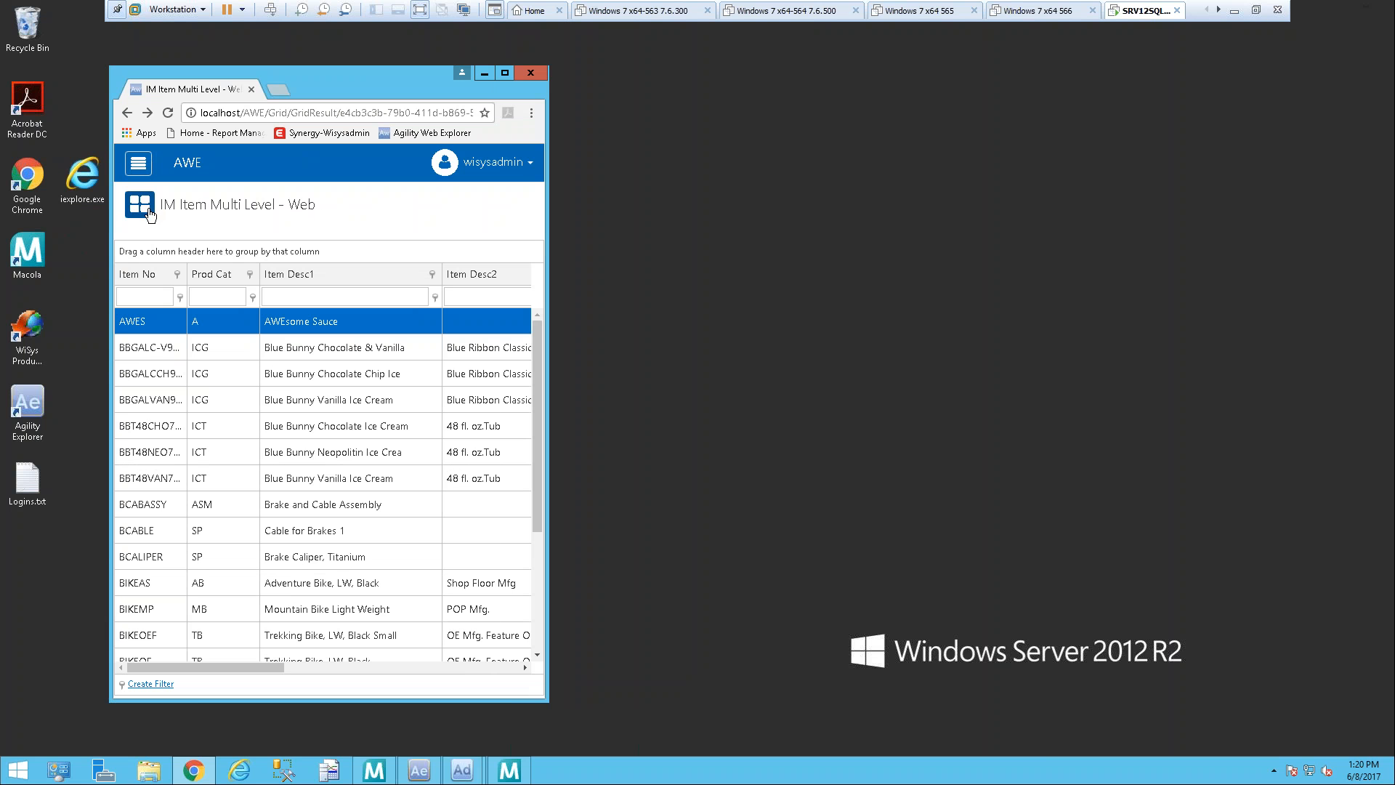
click(141, 207)
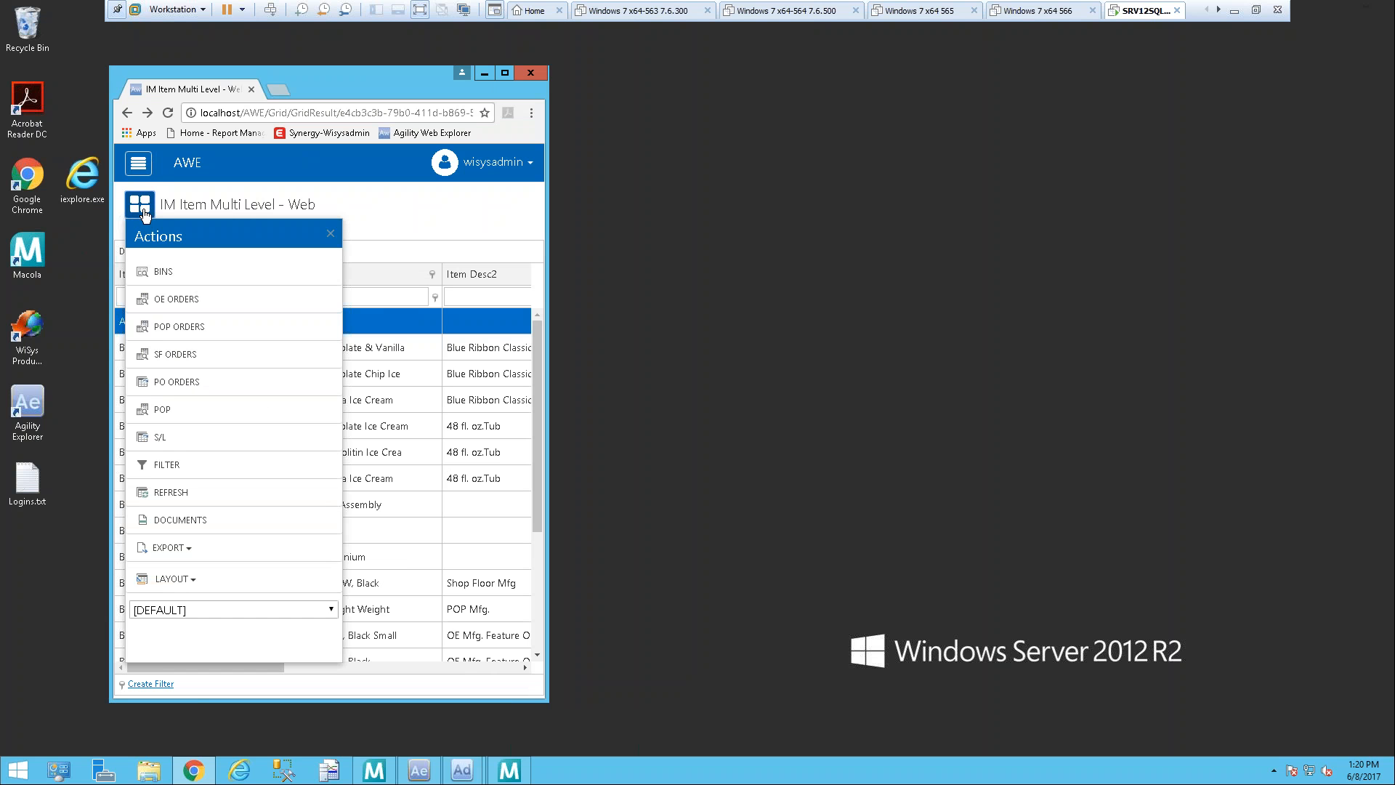
click(468, 212)
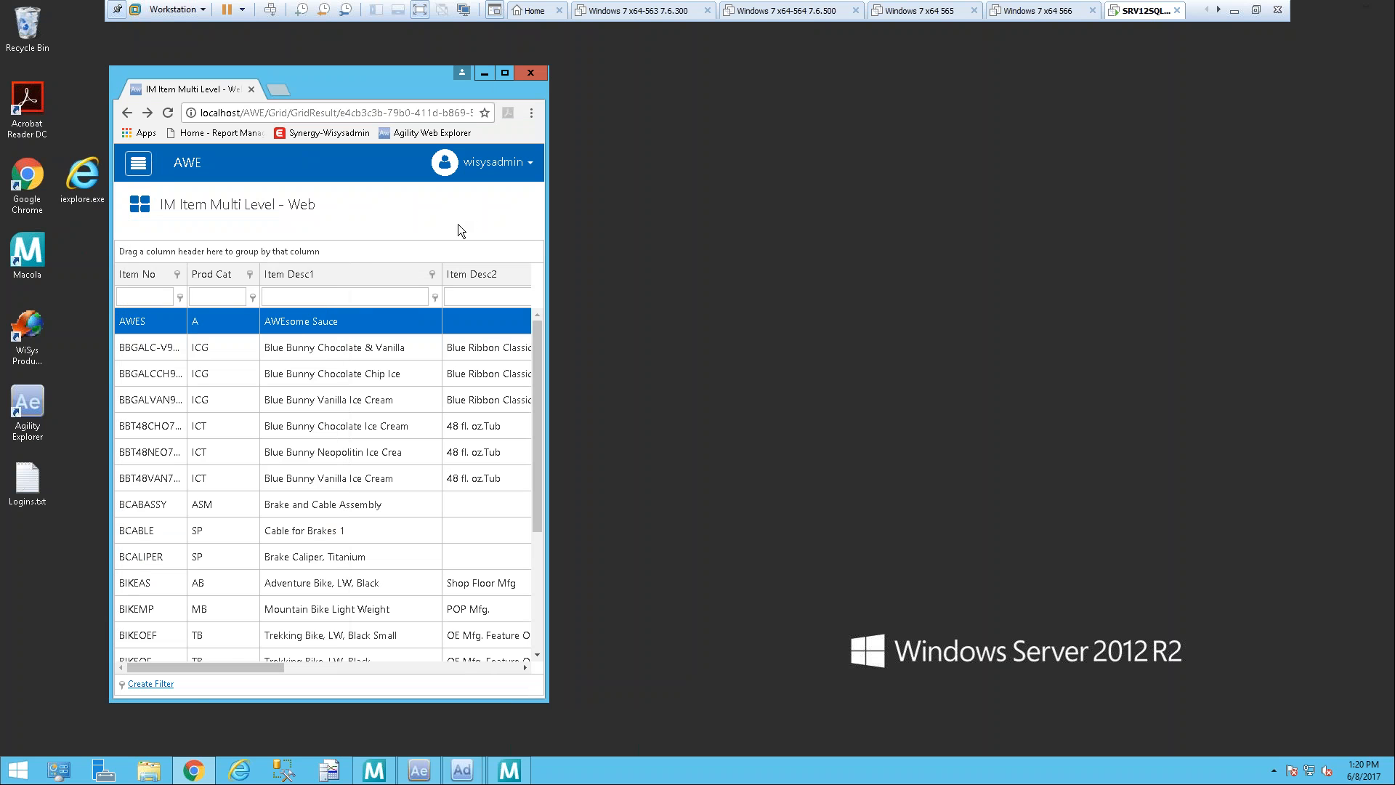
Step: Switch the IM Item Multi Level - Web grid layout to Display Responsive
drag(260, 670, 138, 675)
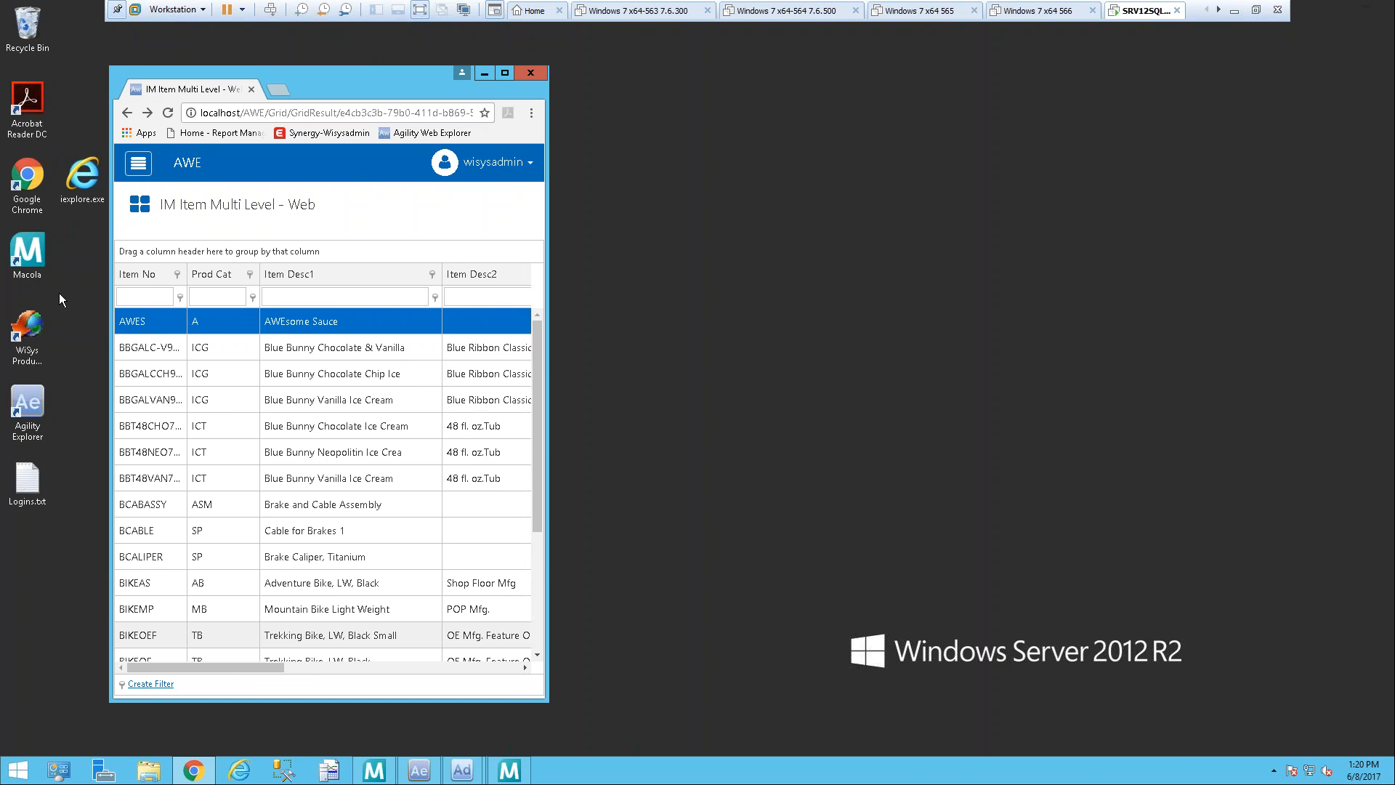
click(144, 208)
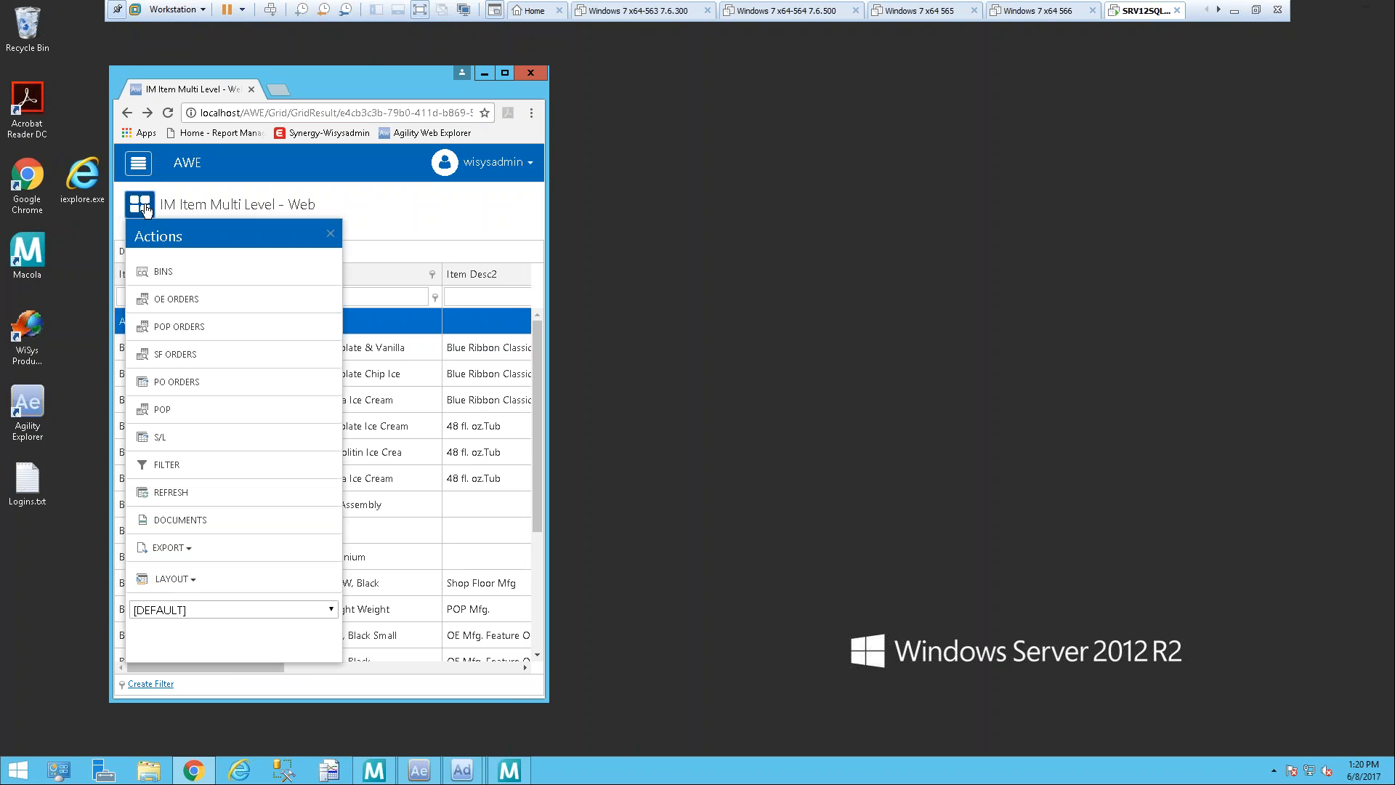
click(195, 585)
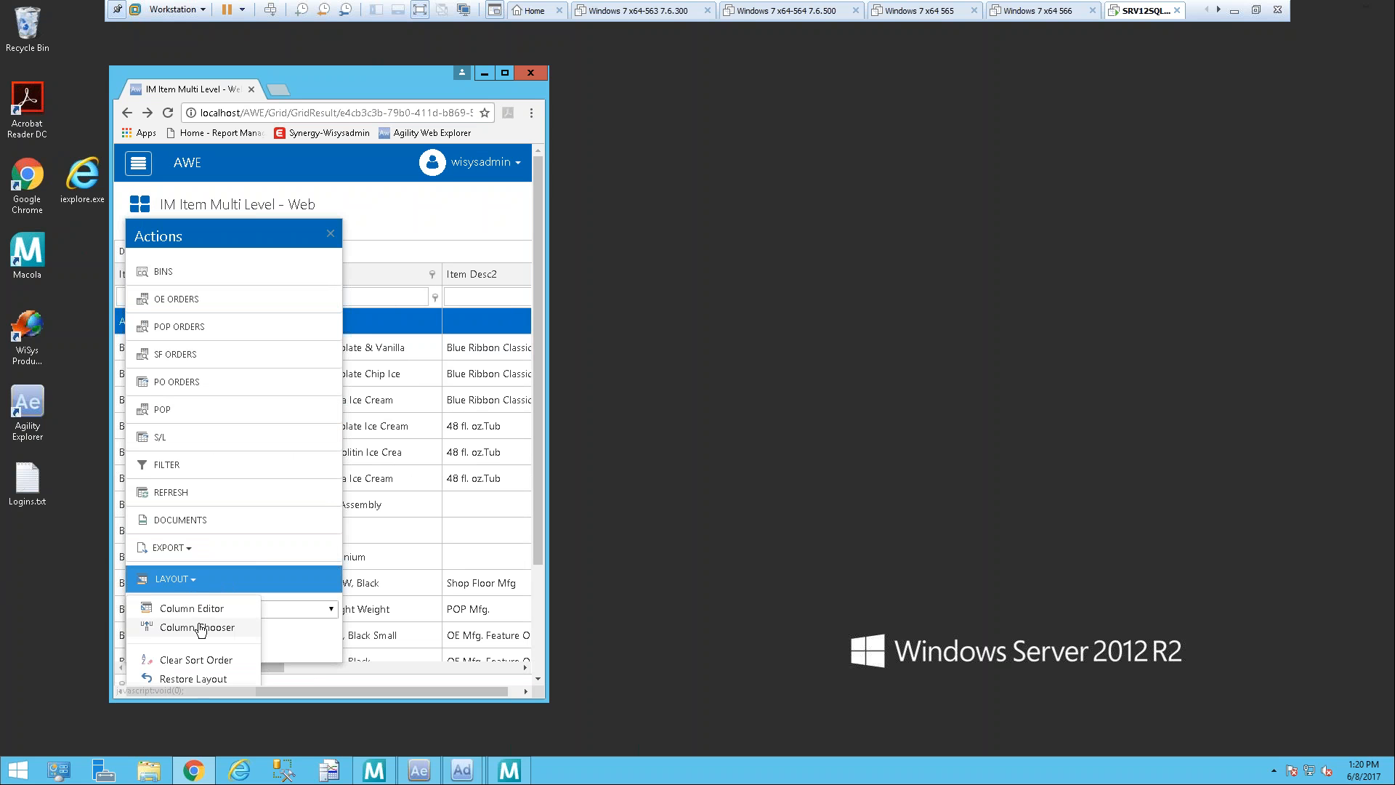
scroll(217, 623, down, 2)
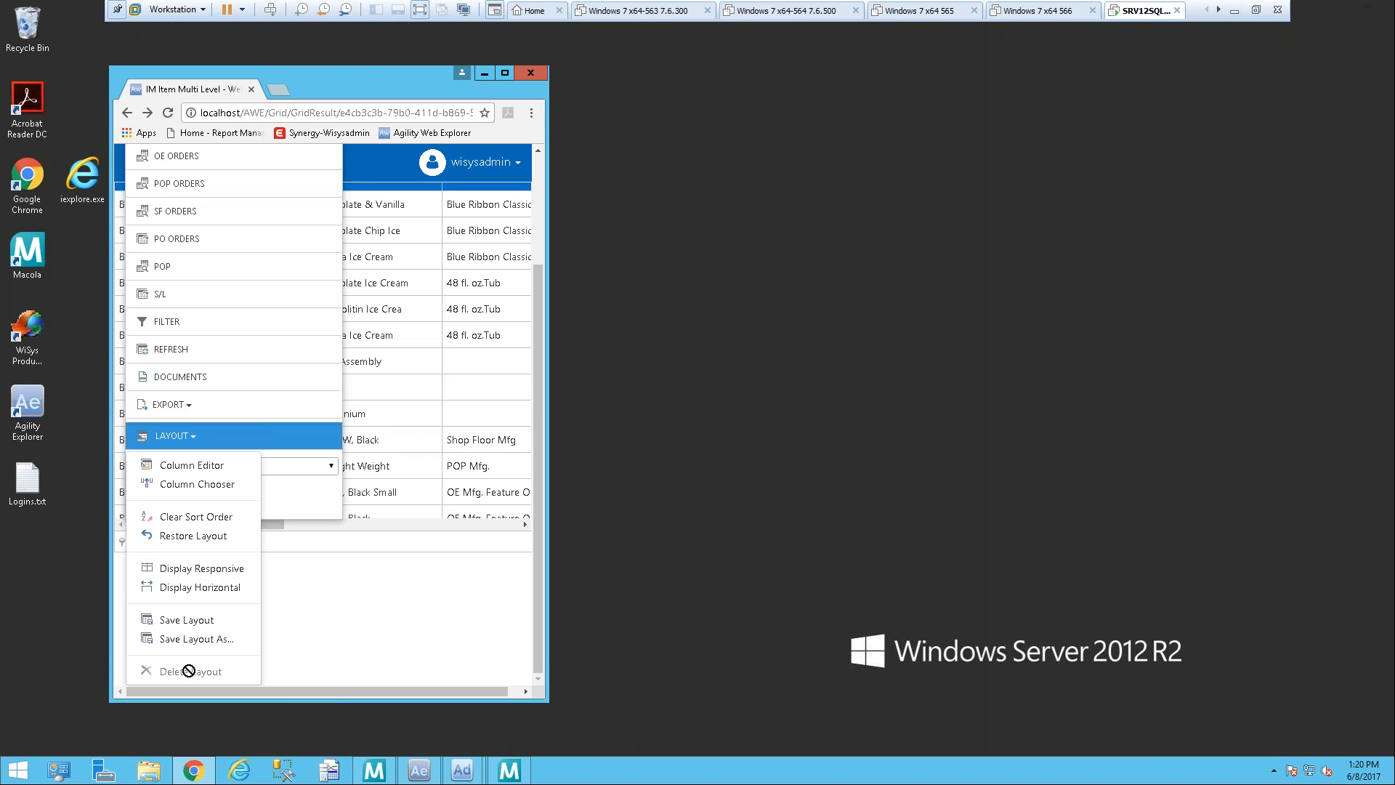
click(218, 572)
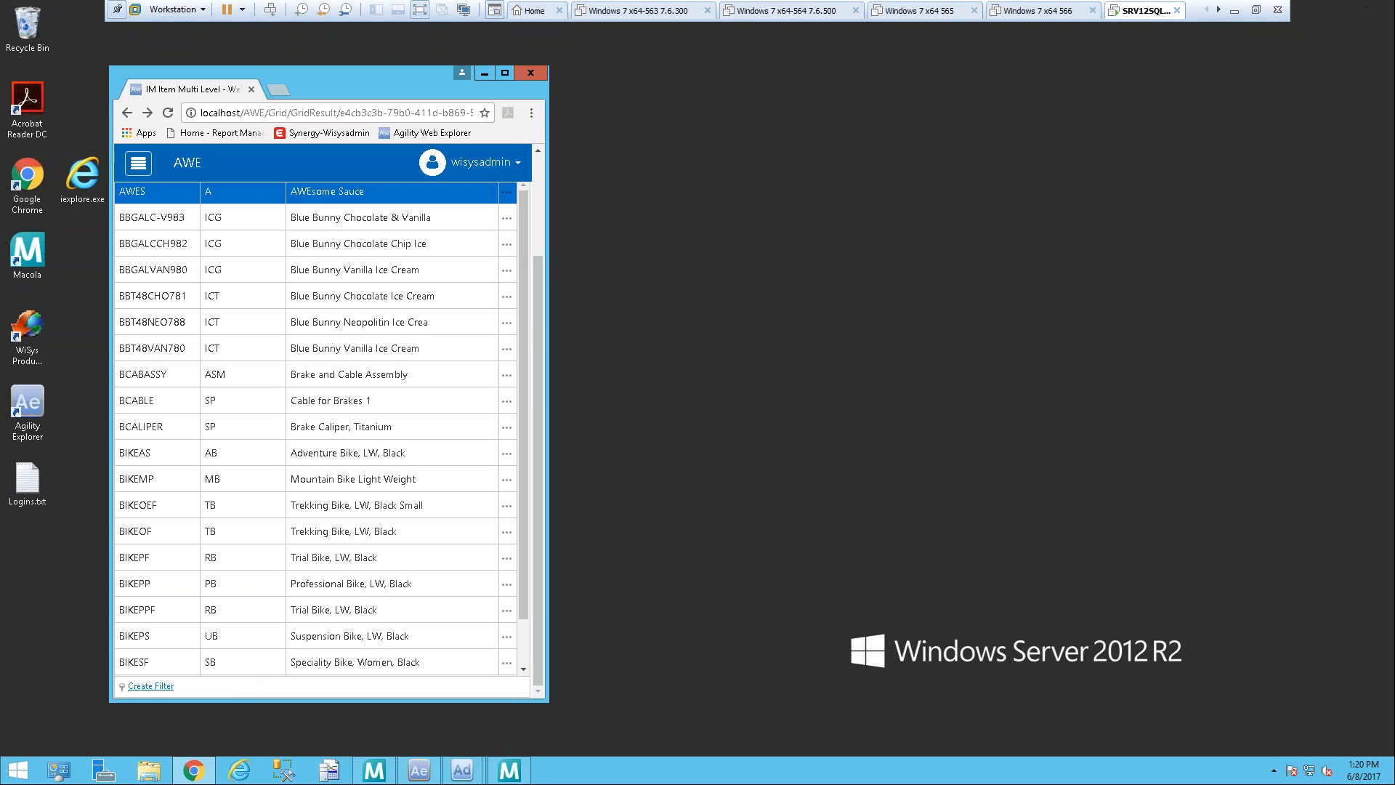
Step: View the hidden column details of items AWES, BBGALC-V983 and BCABLE, collapsing each one again
drag(539, 299, 555, 160)
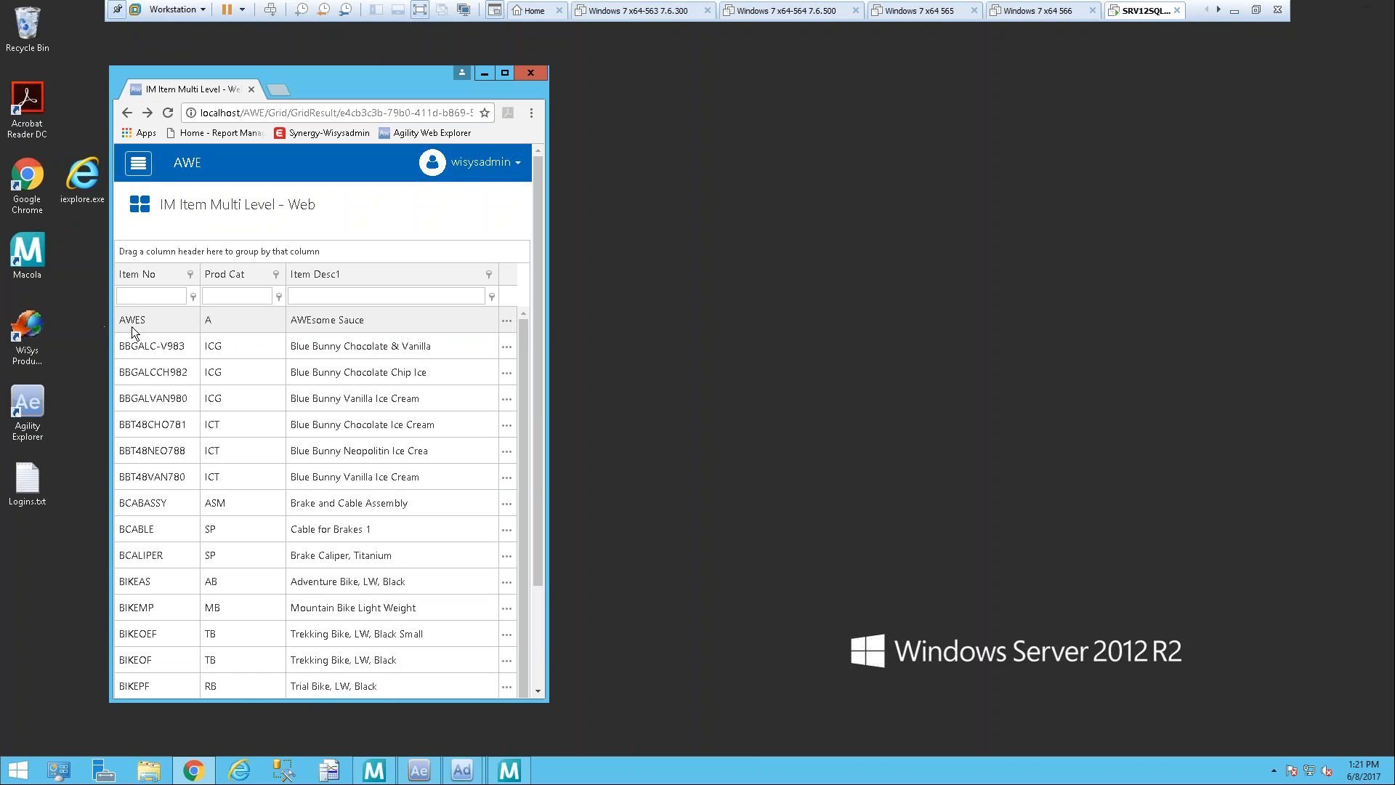
click(509, 326)
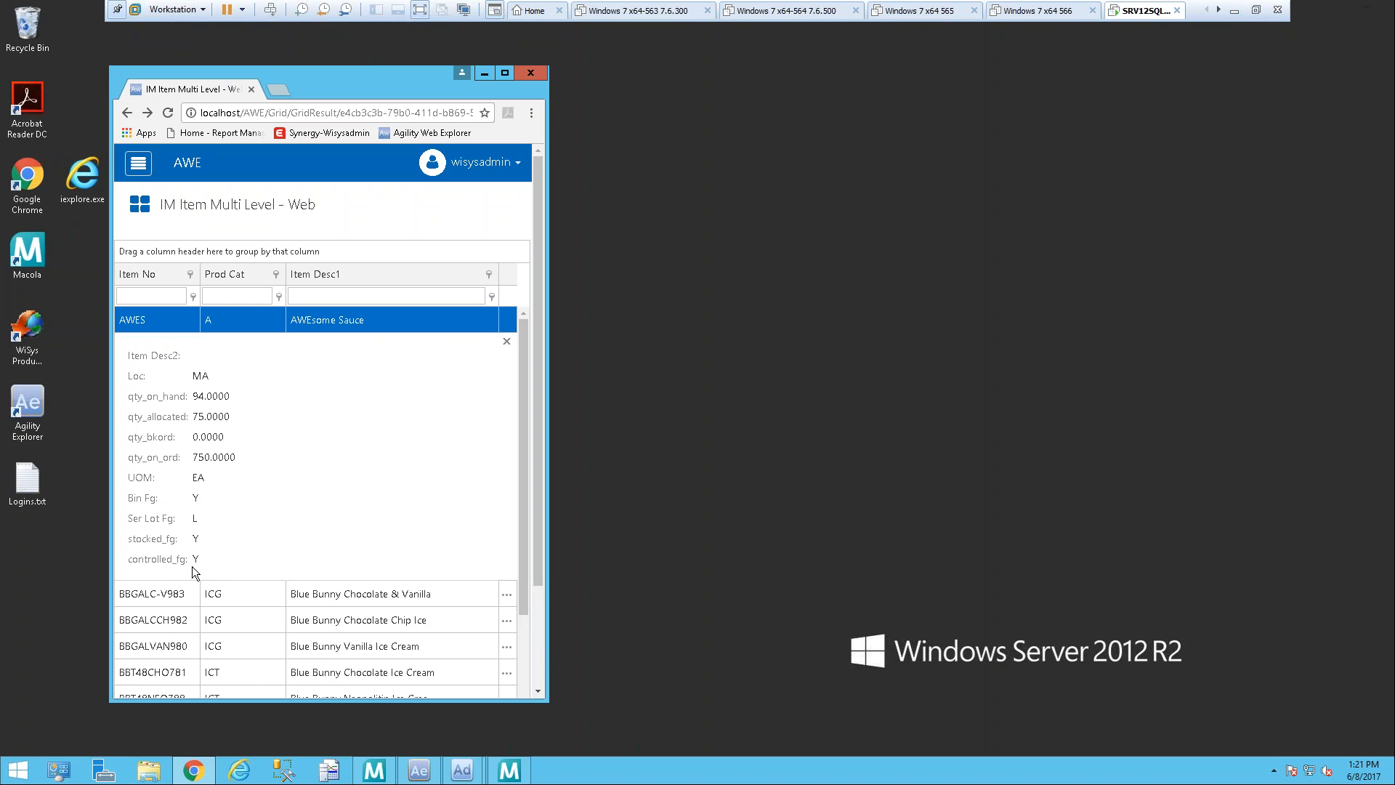
click(507, 343)
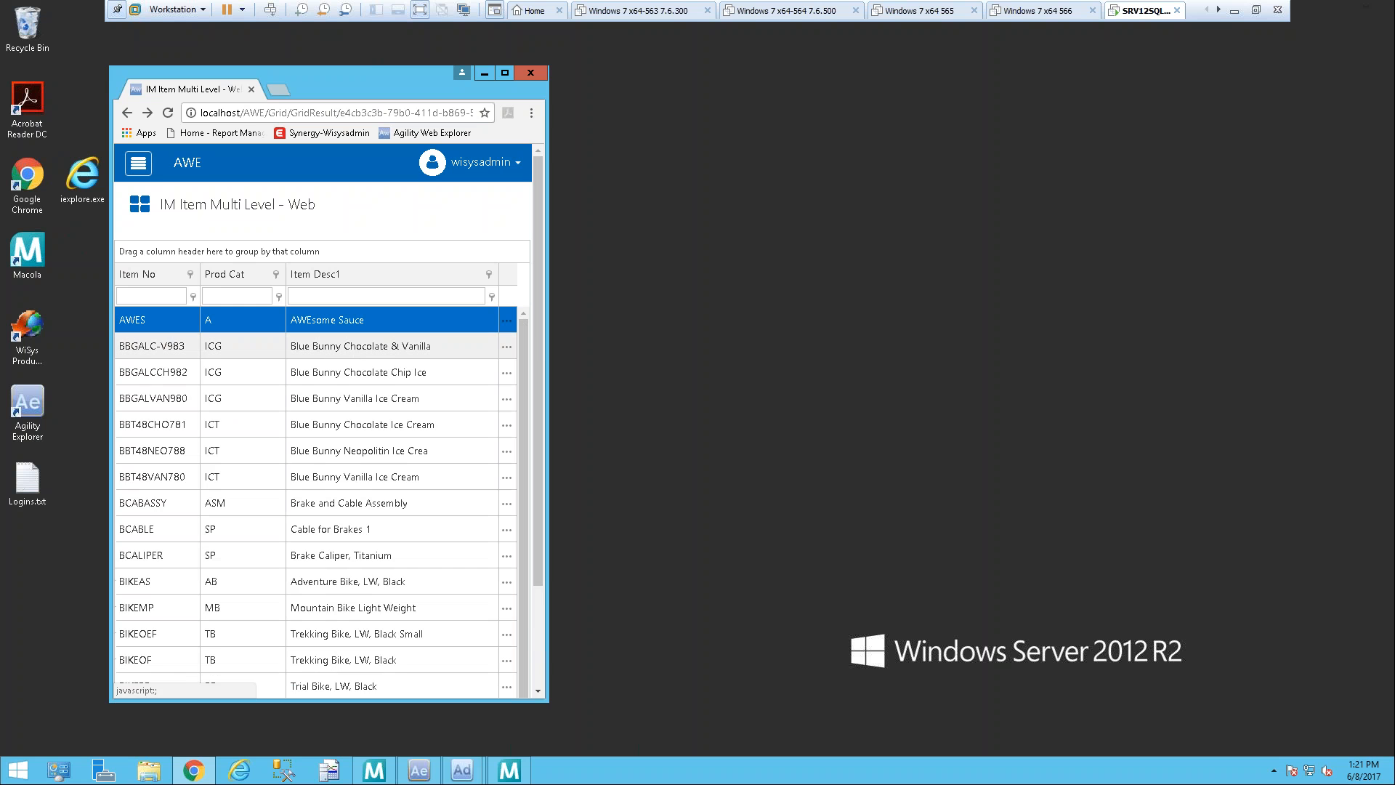
click(504, 330)
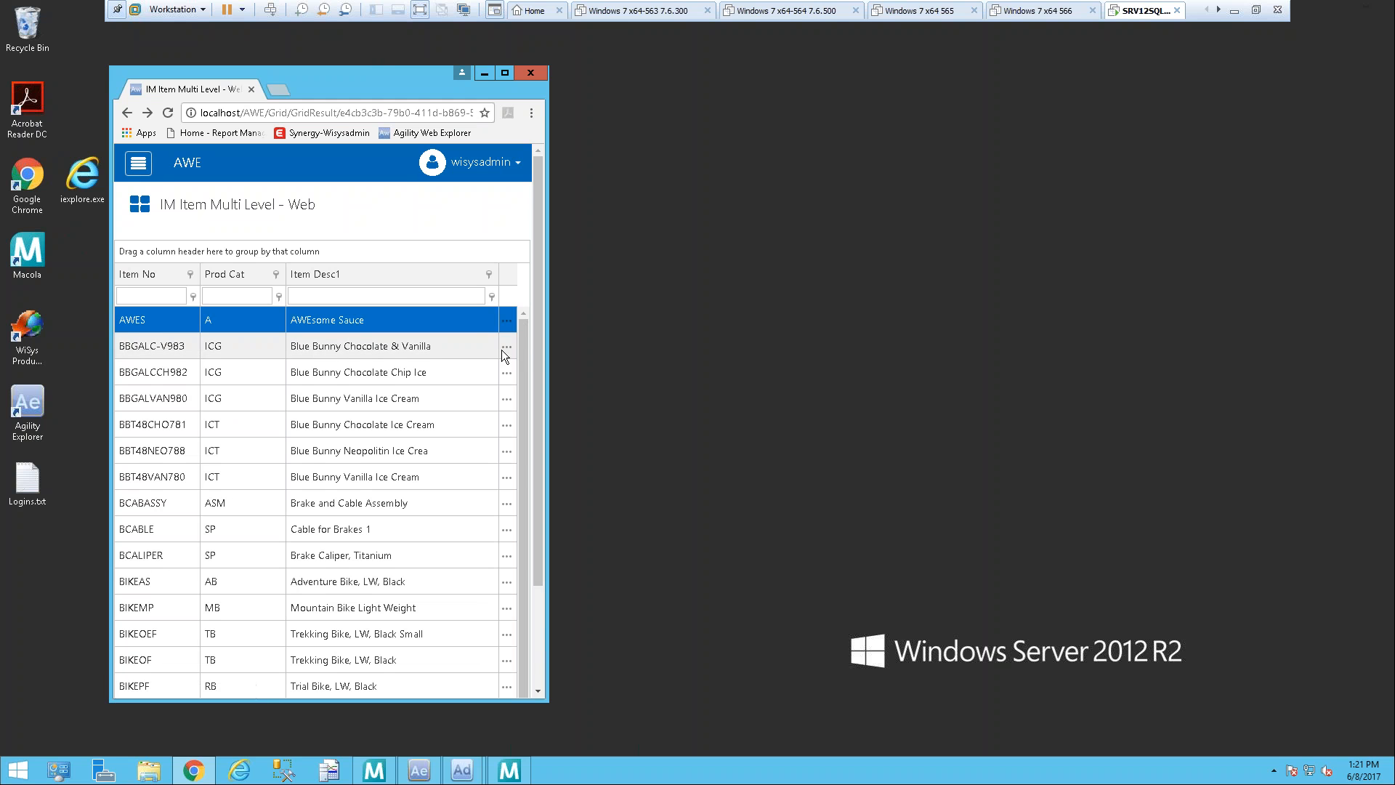
click(507, 347)
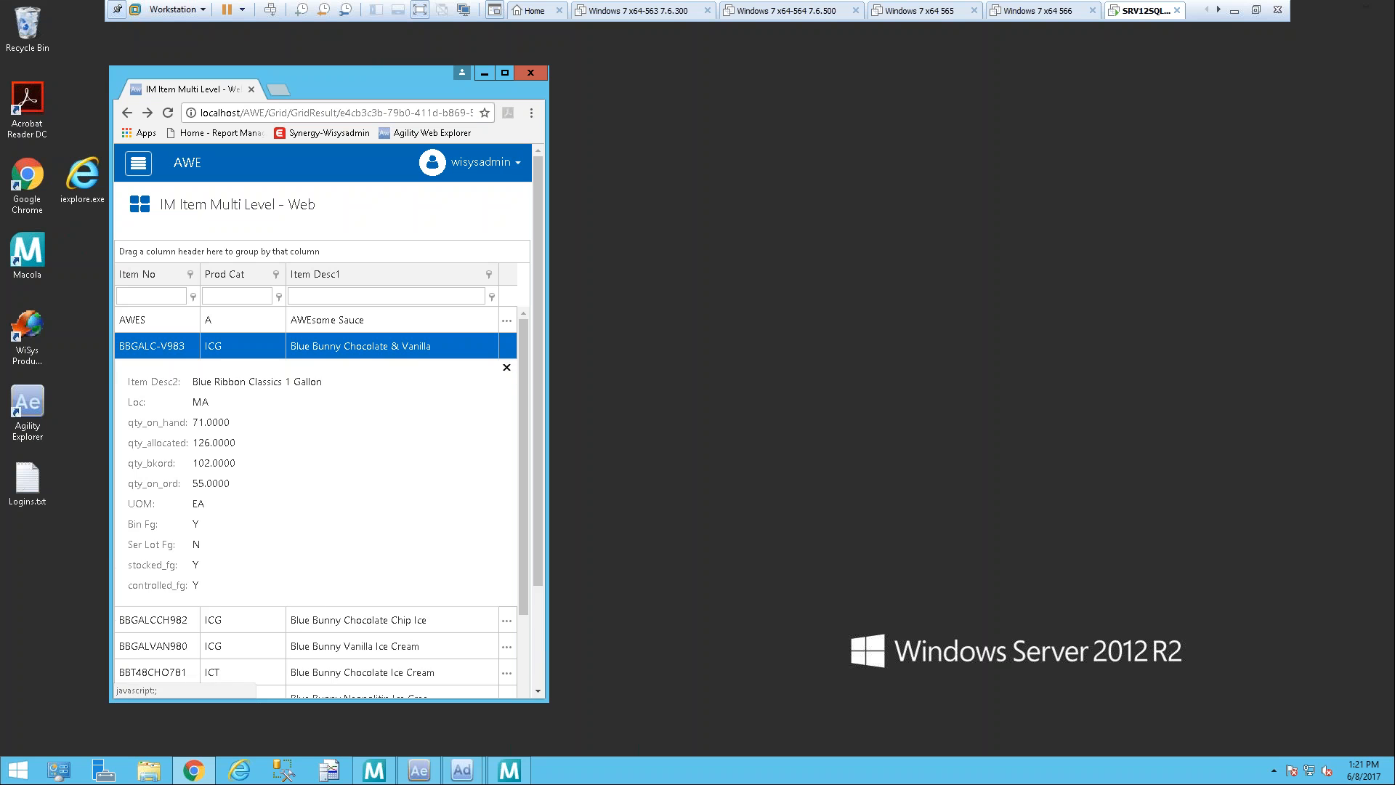
click(507, 370)
click(506, 529)
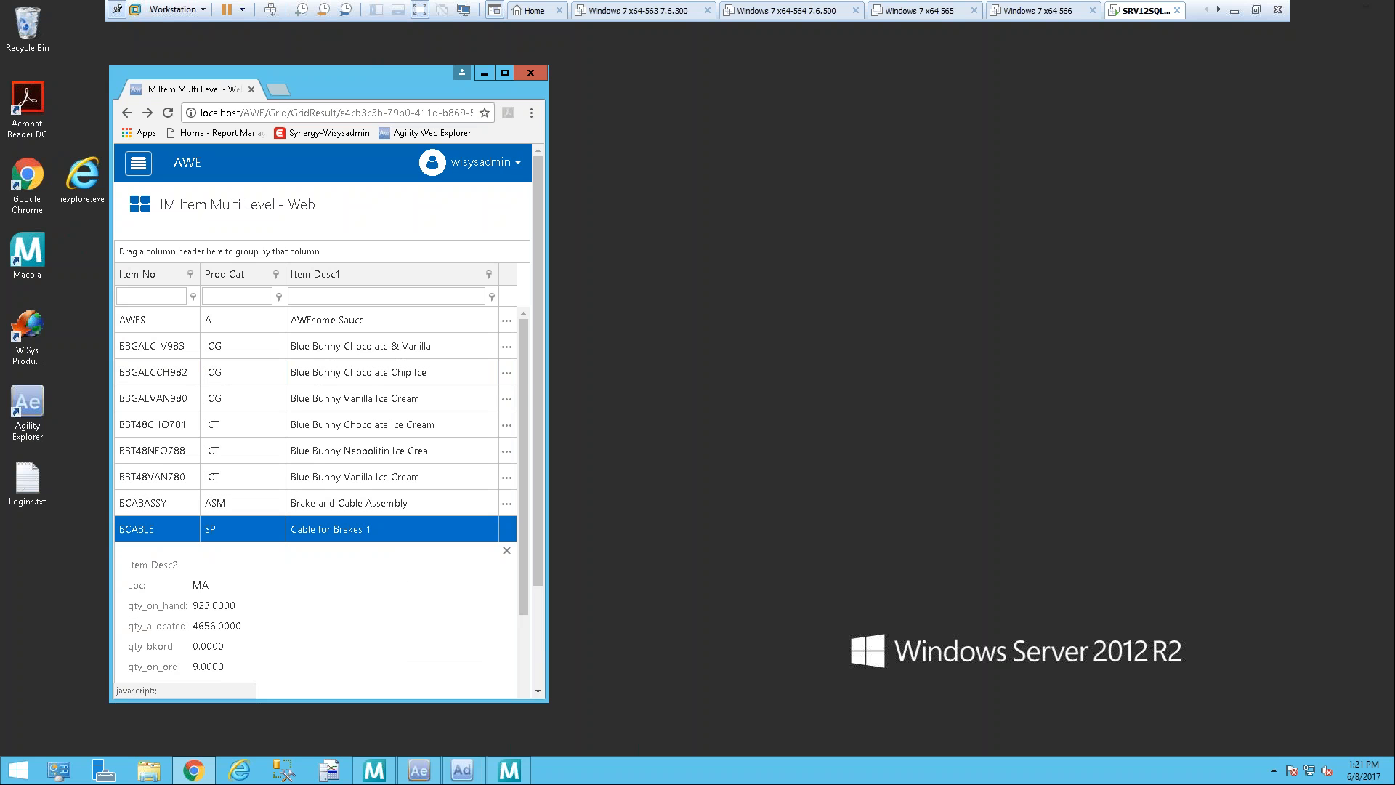
click(506, 553)
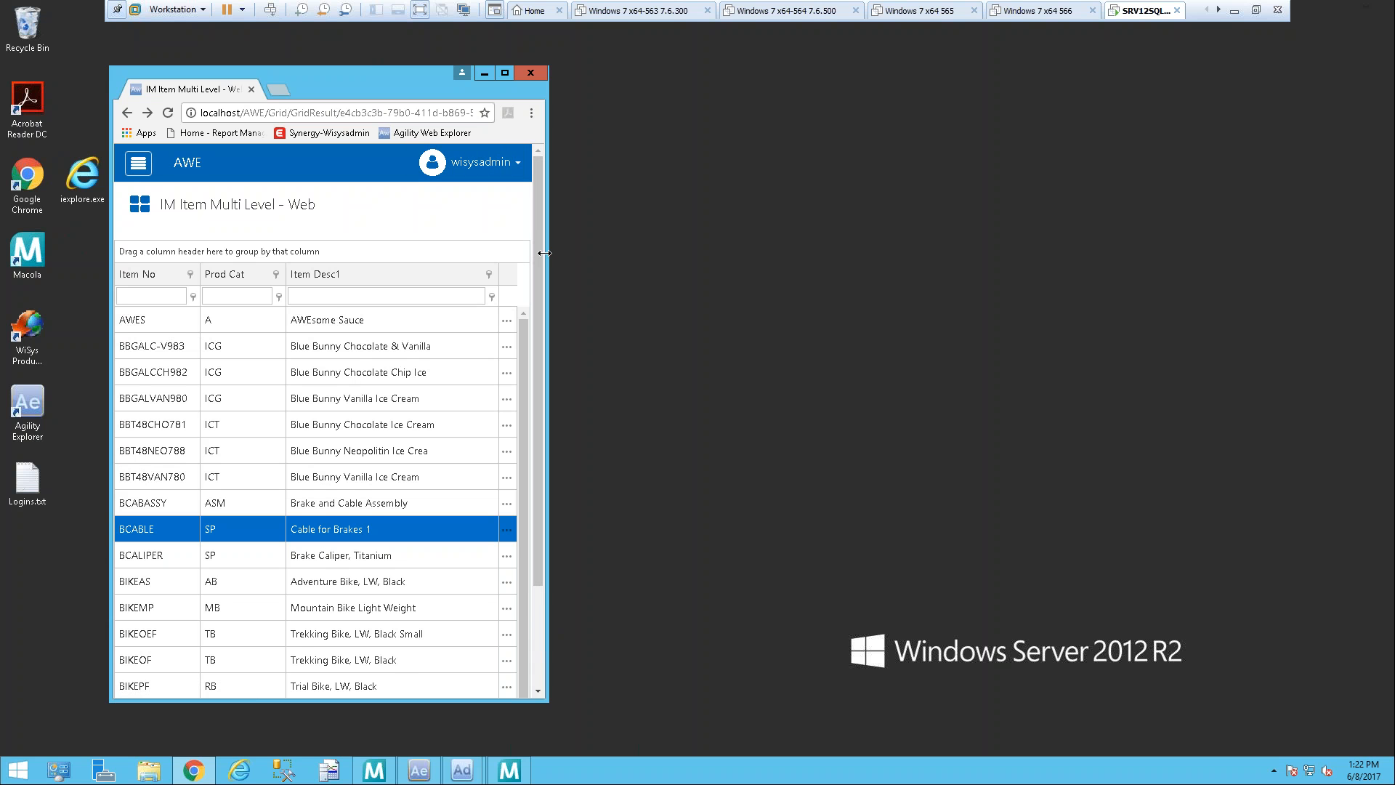
Step: Widen the browser window slightly and view the hidden column details of item BBGALC-V983, collapsing them again
drag(544, 250, 643, 250)
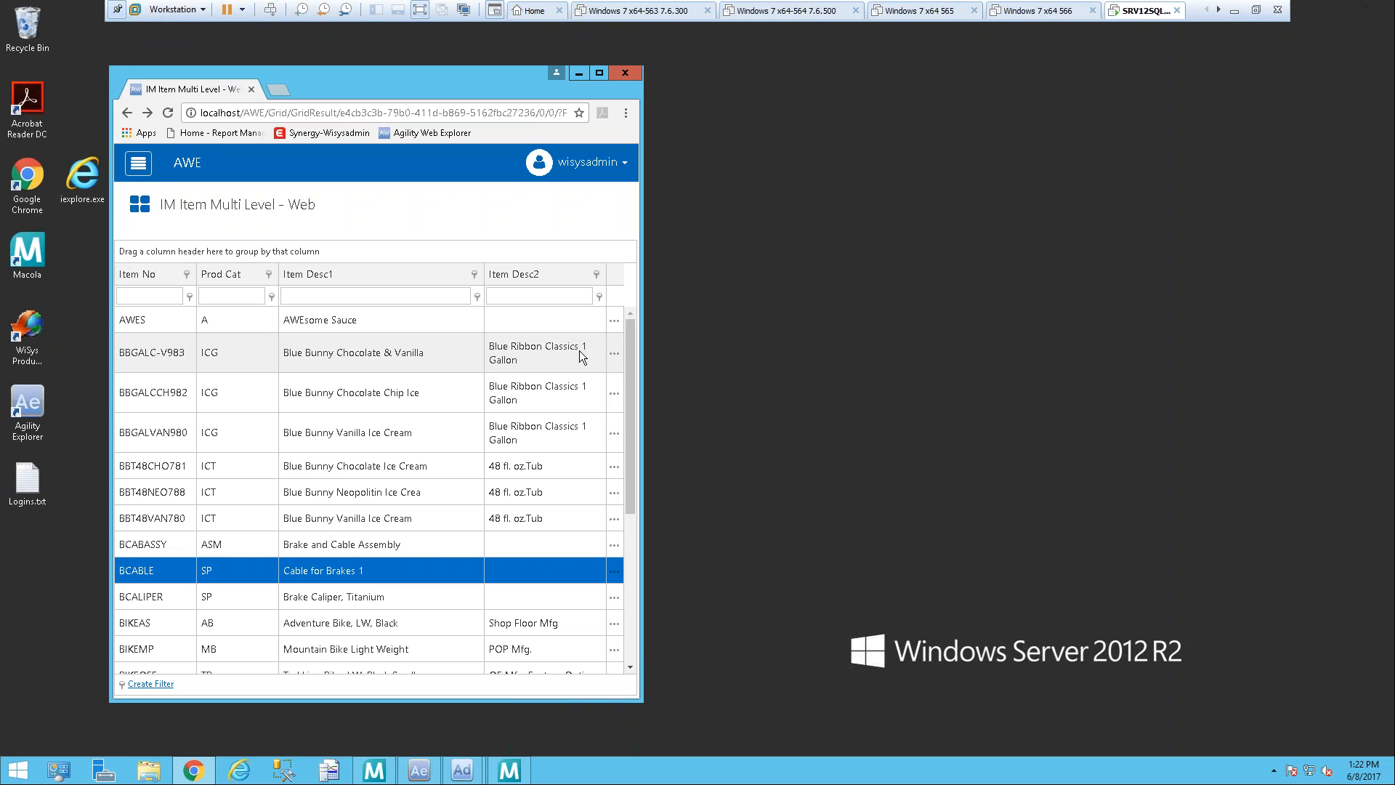
click(620, 352)
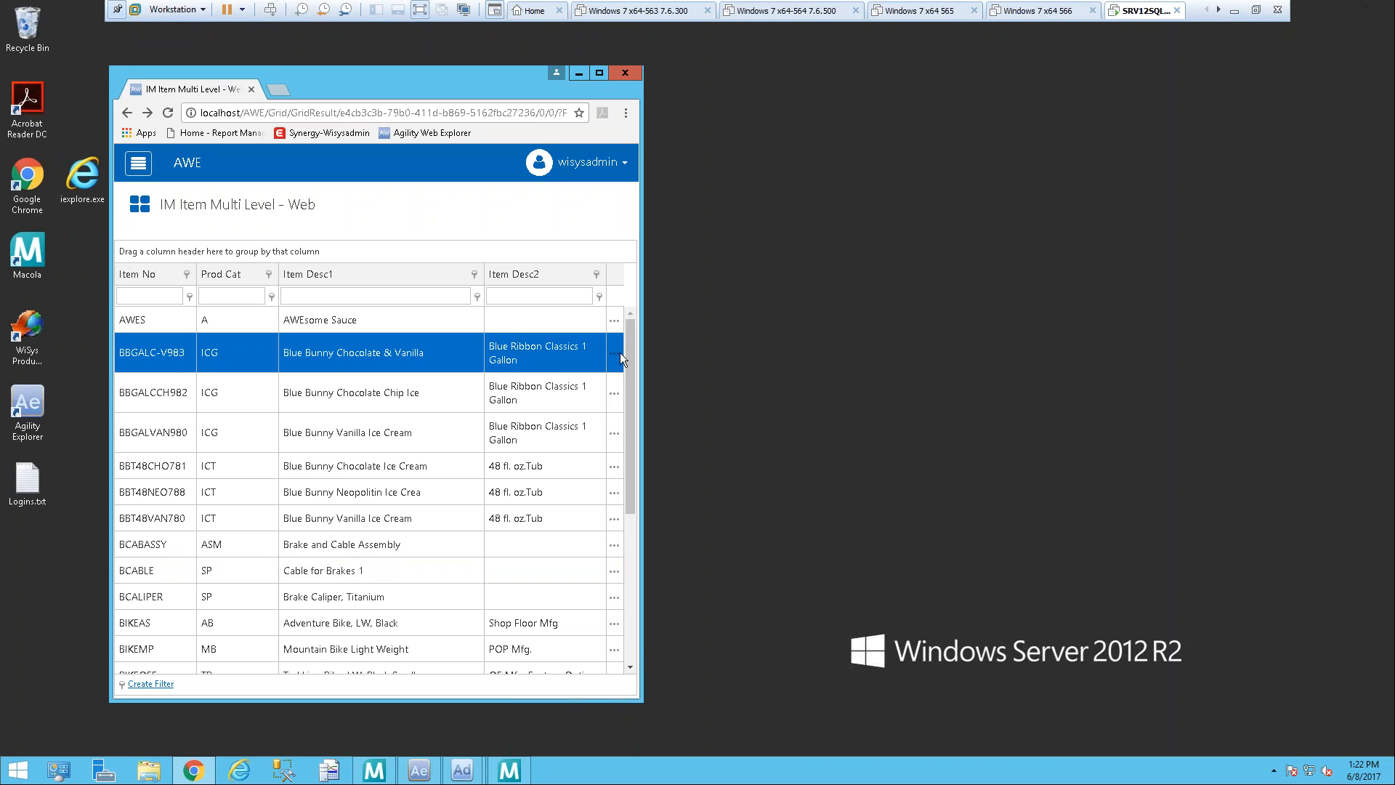
click(612, 361)
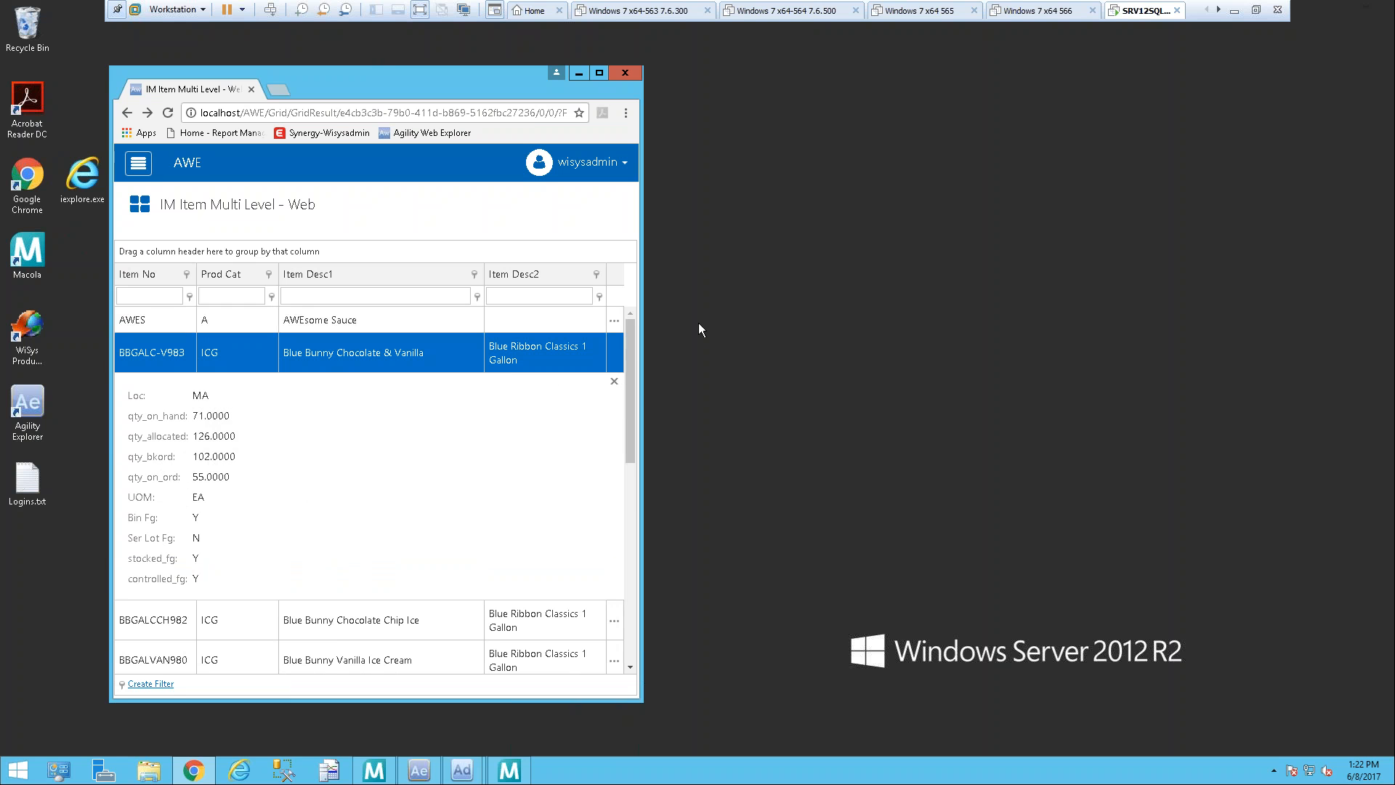
click(615, 381)
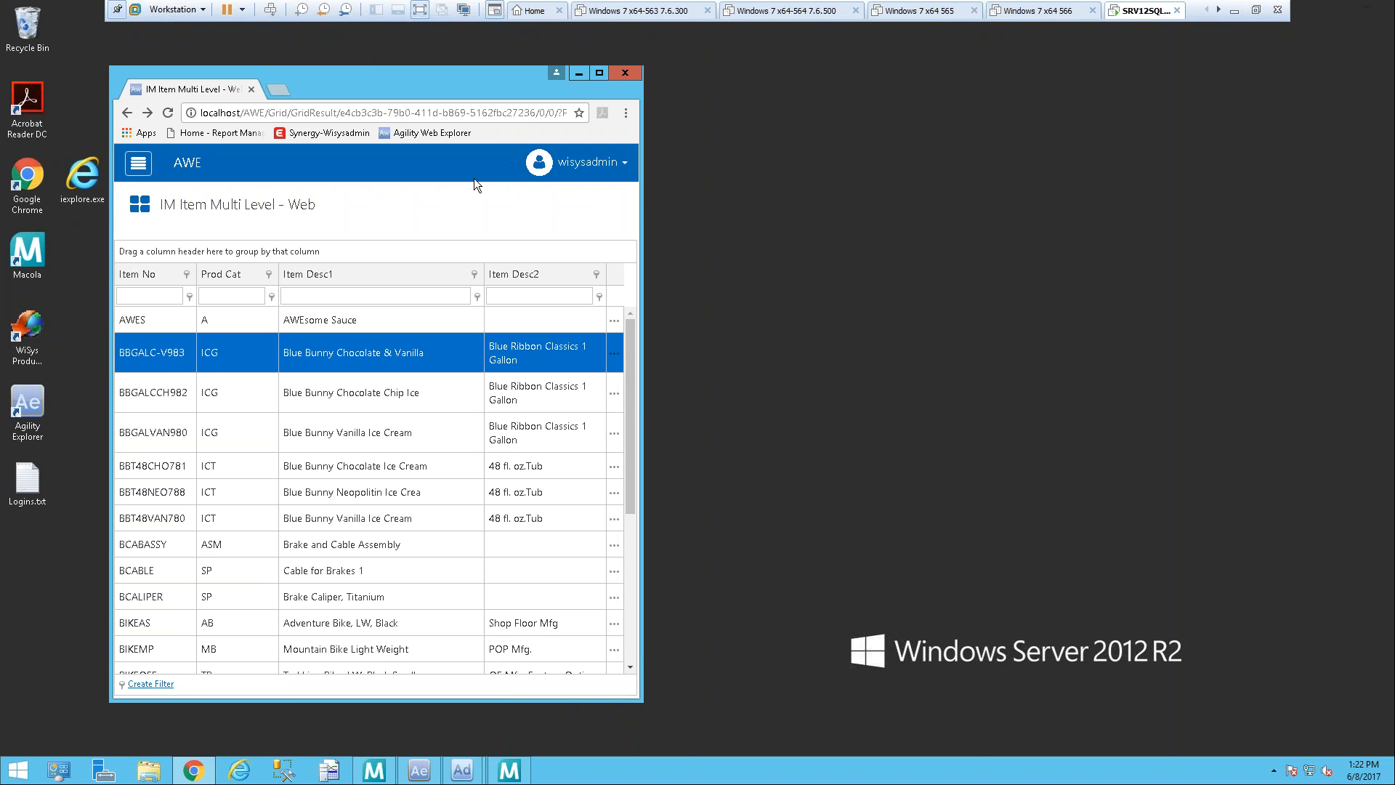
Step: Open the Mobile IM SerLot Hold application from the Inventory applications
click(139, 166)
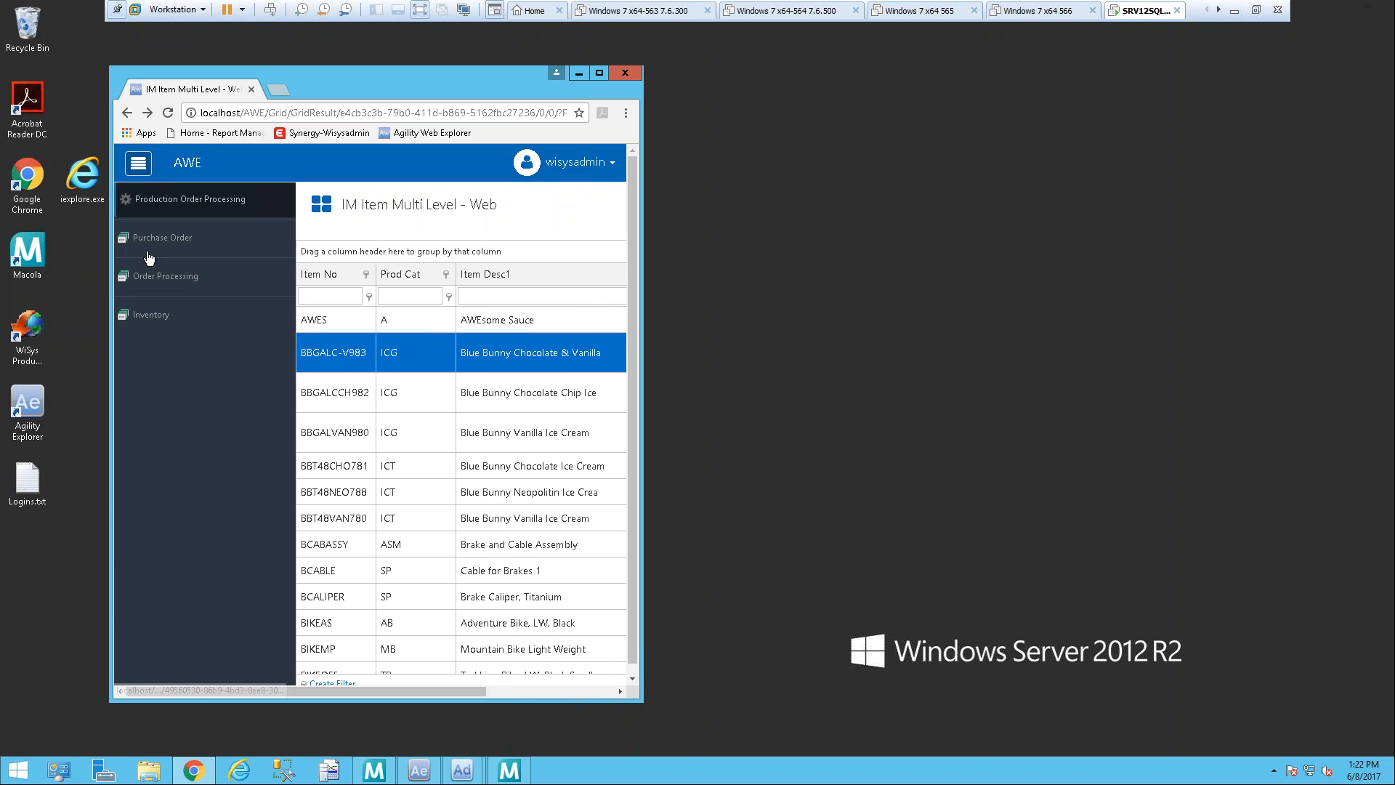
click(152, 317)
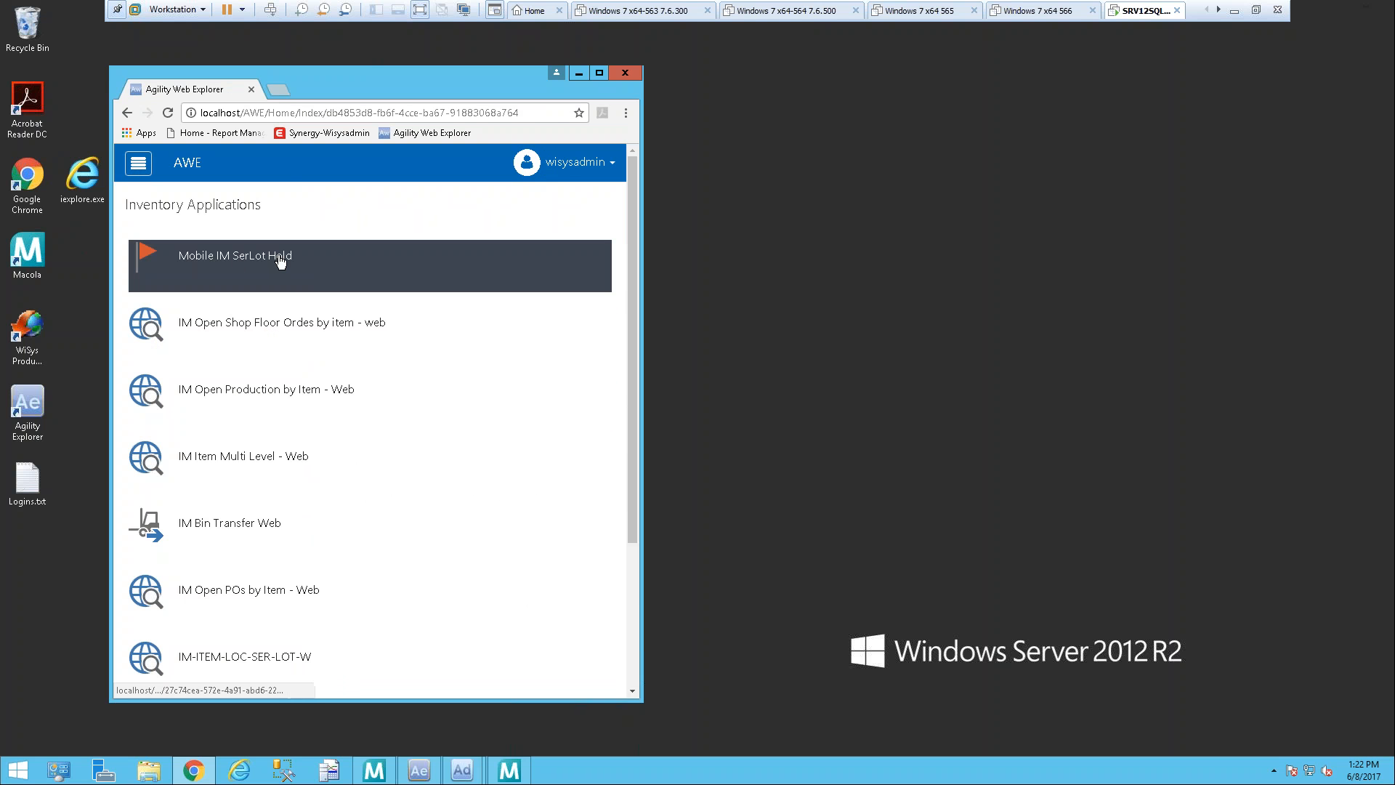
click(280, 261)
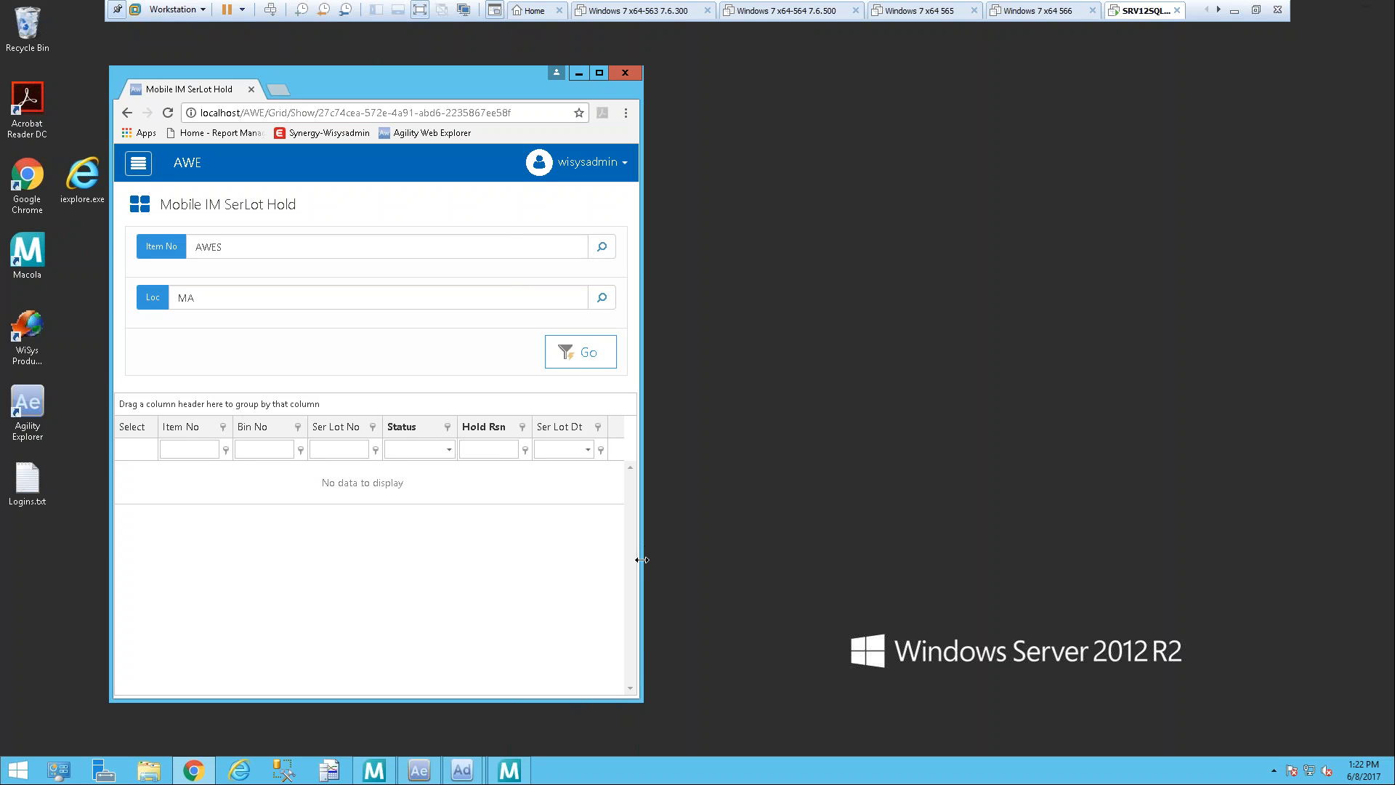
Step: Widen the browser window, load the serial/lot records for item AWES at location MA, and highlight the first record
drag(642, 560, 1151, 538)
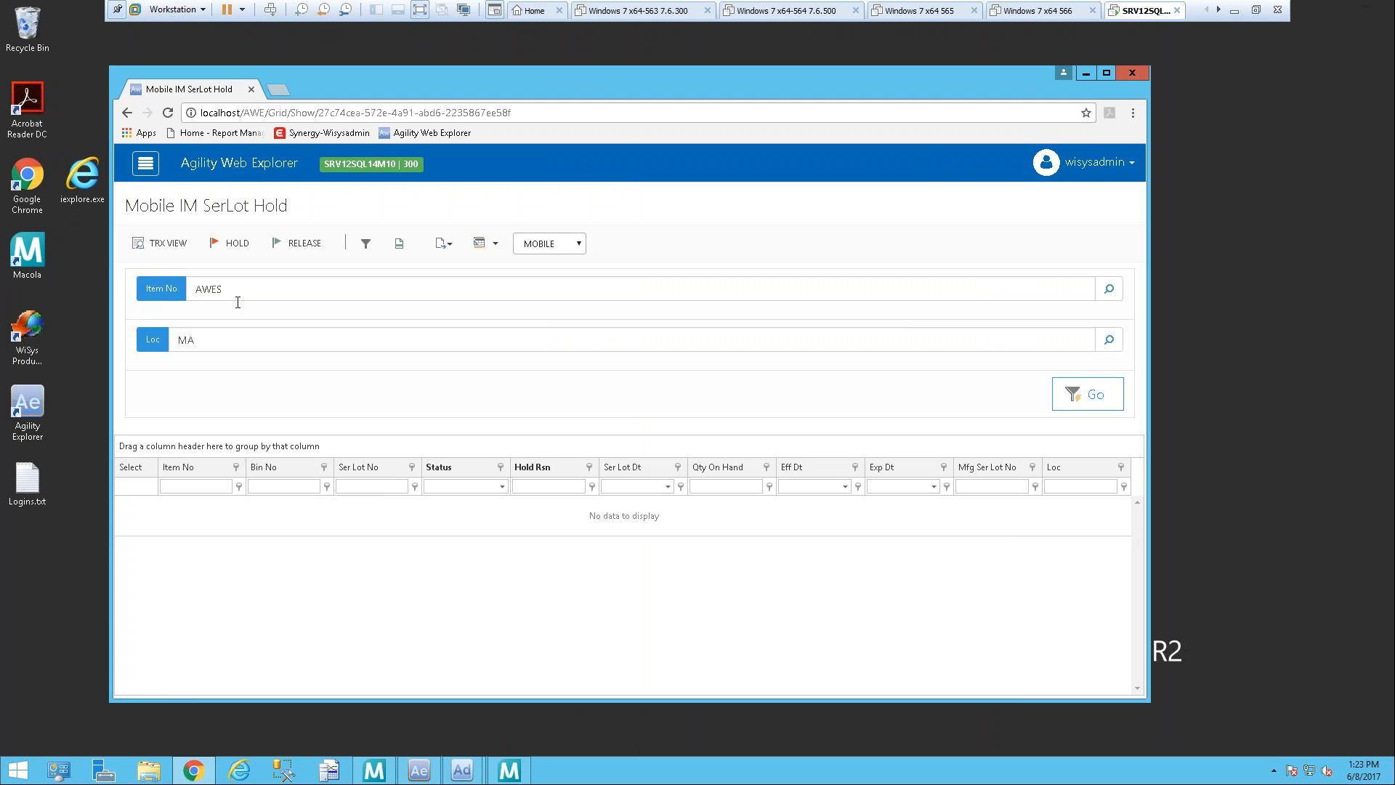
click(1096, 399)
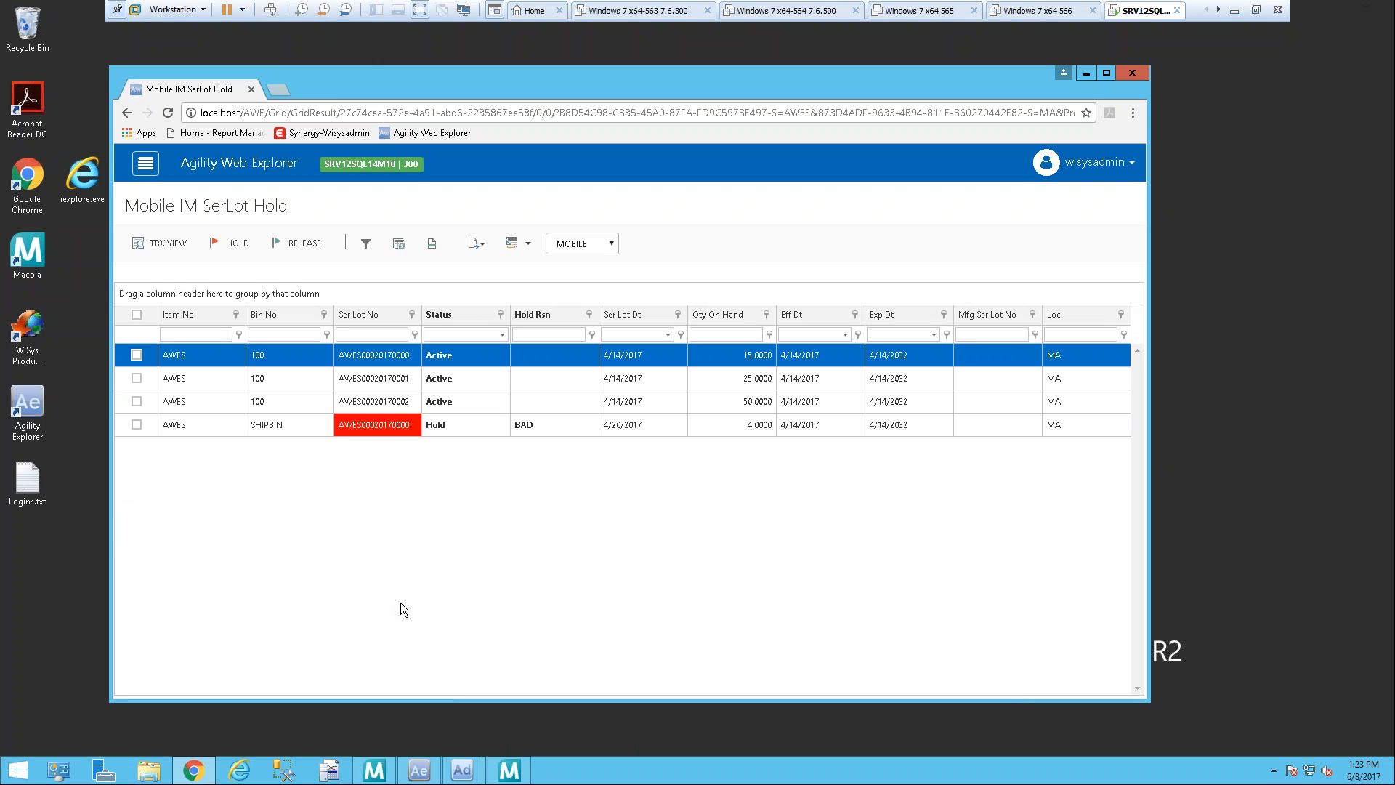
click(378, 347)
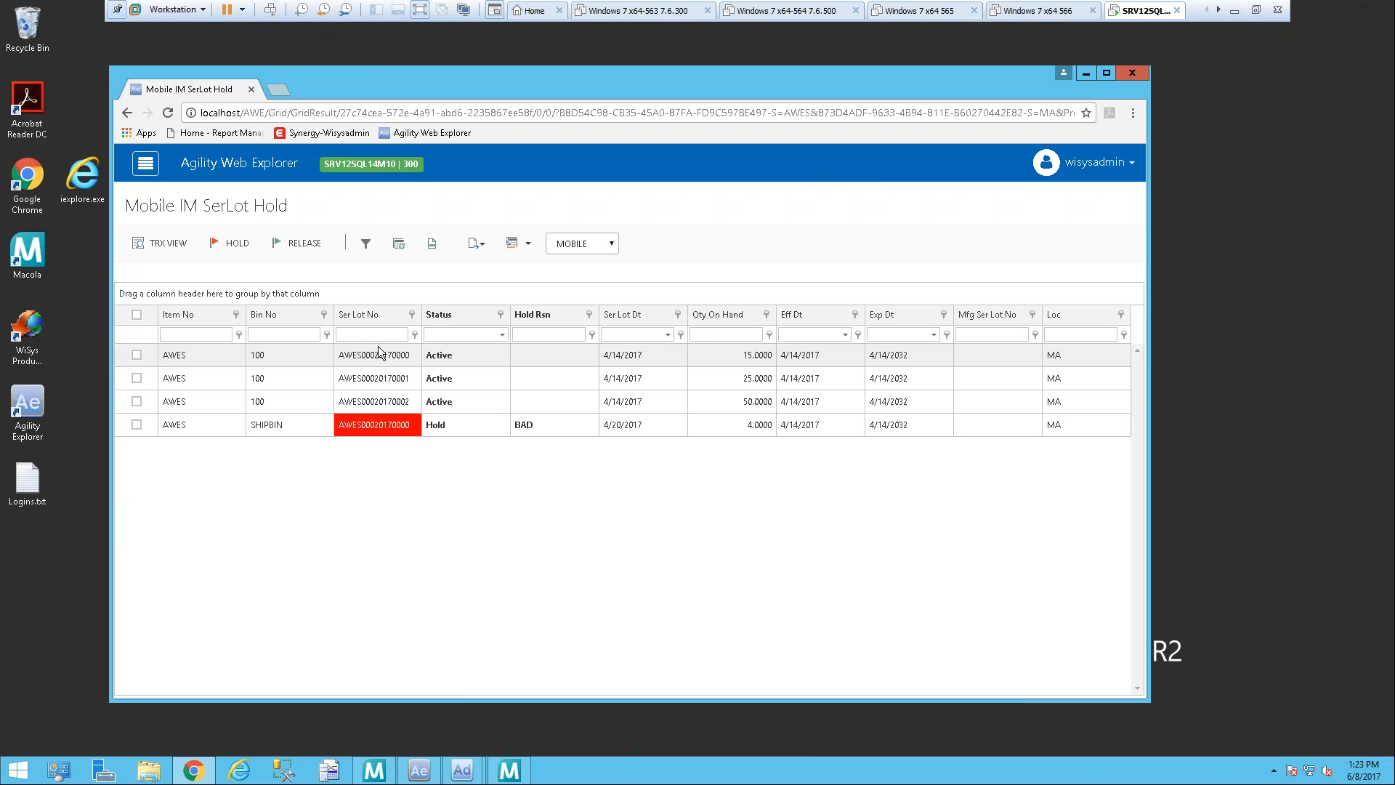
click(350, 347)
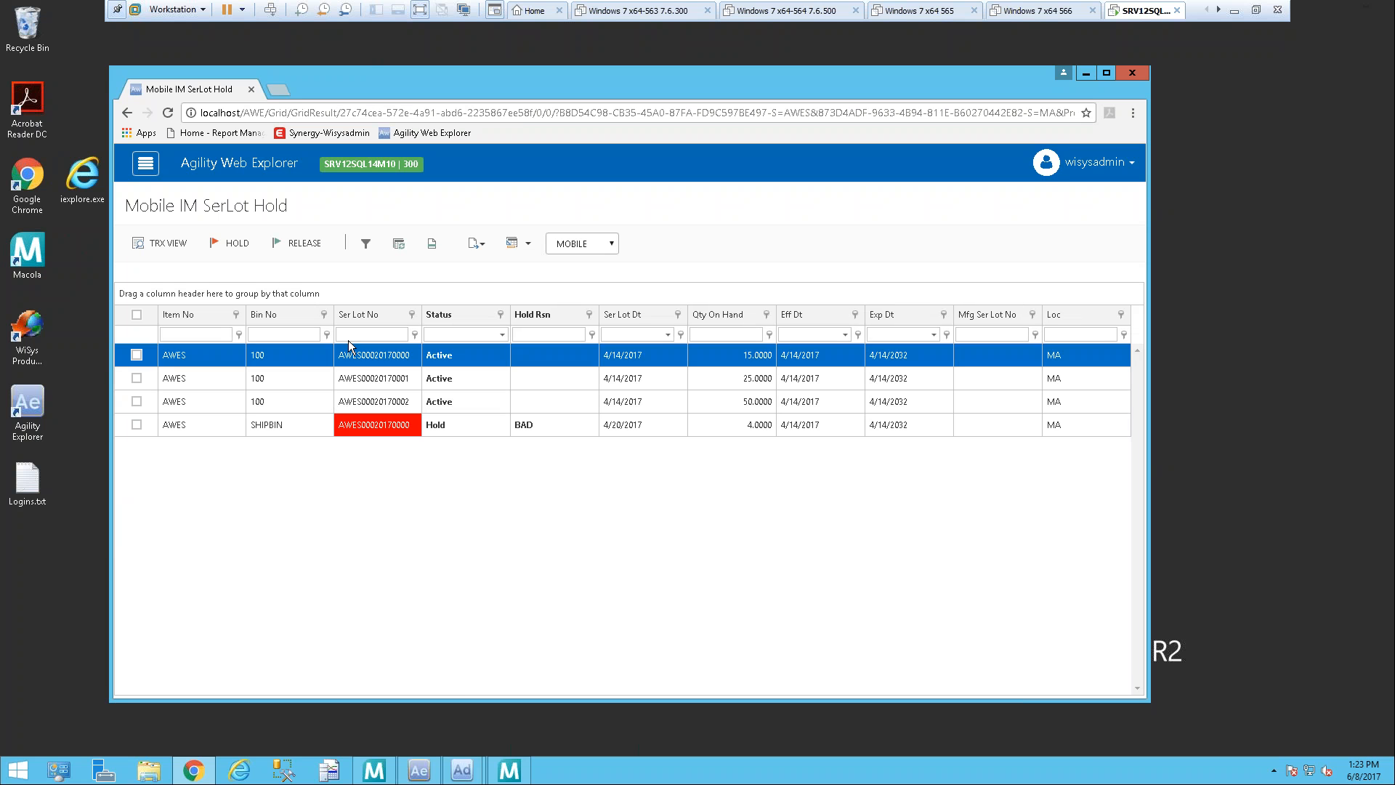
click(349, 347)
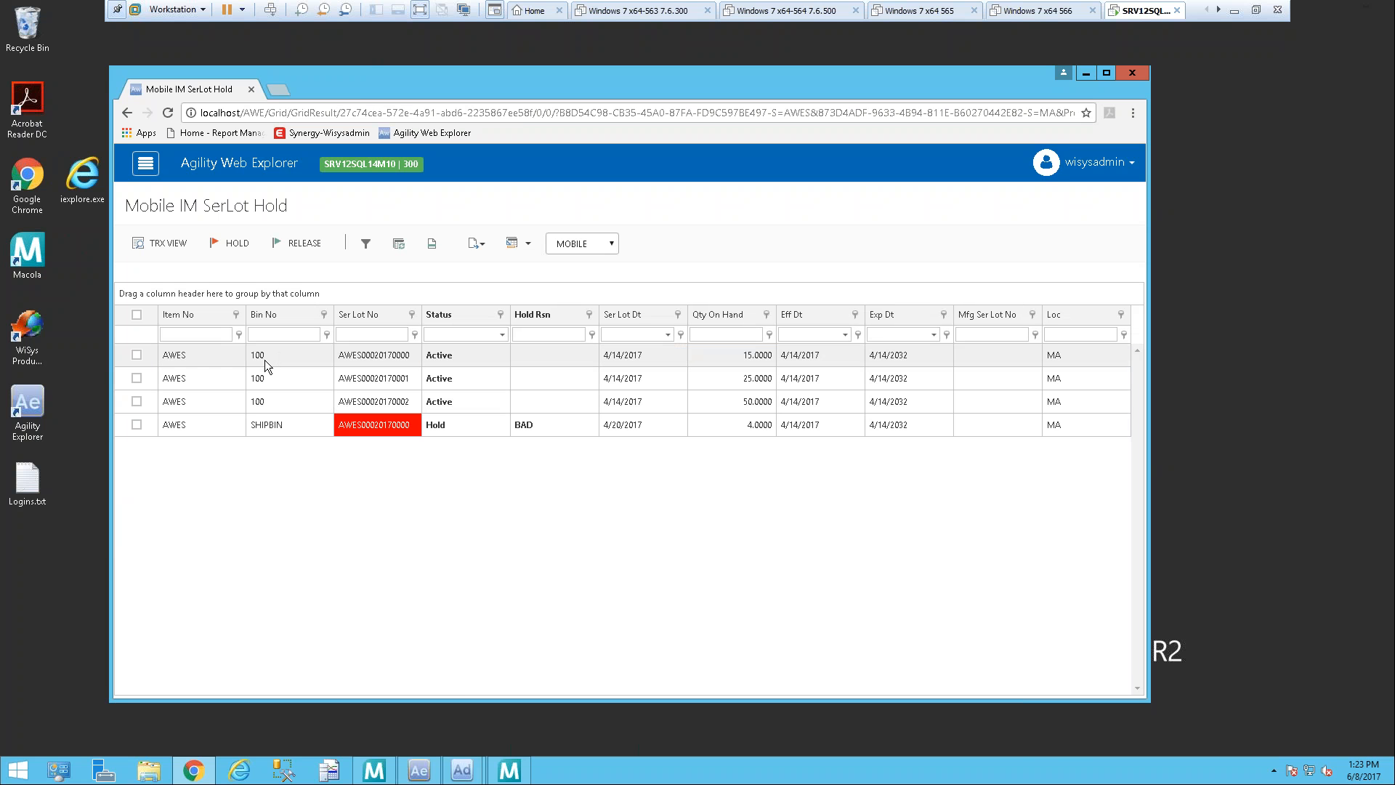
click(264, 356)
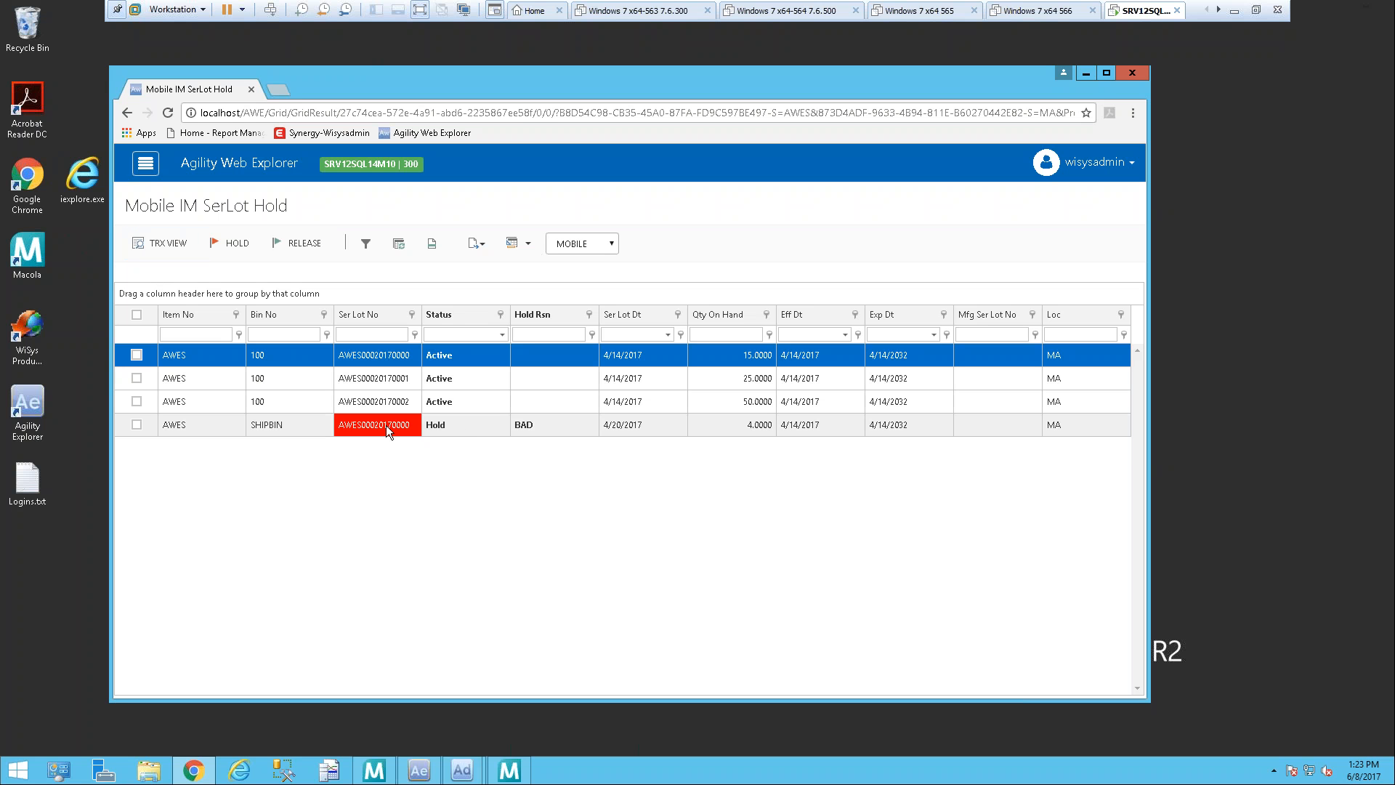
click(137, 400)
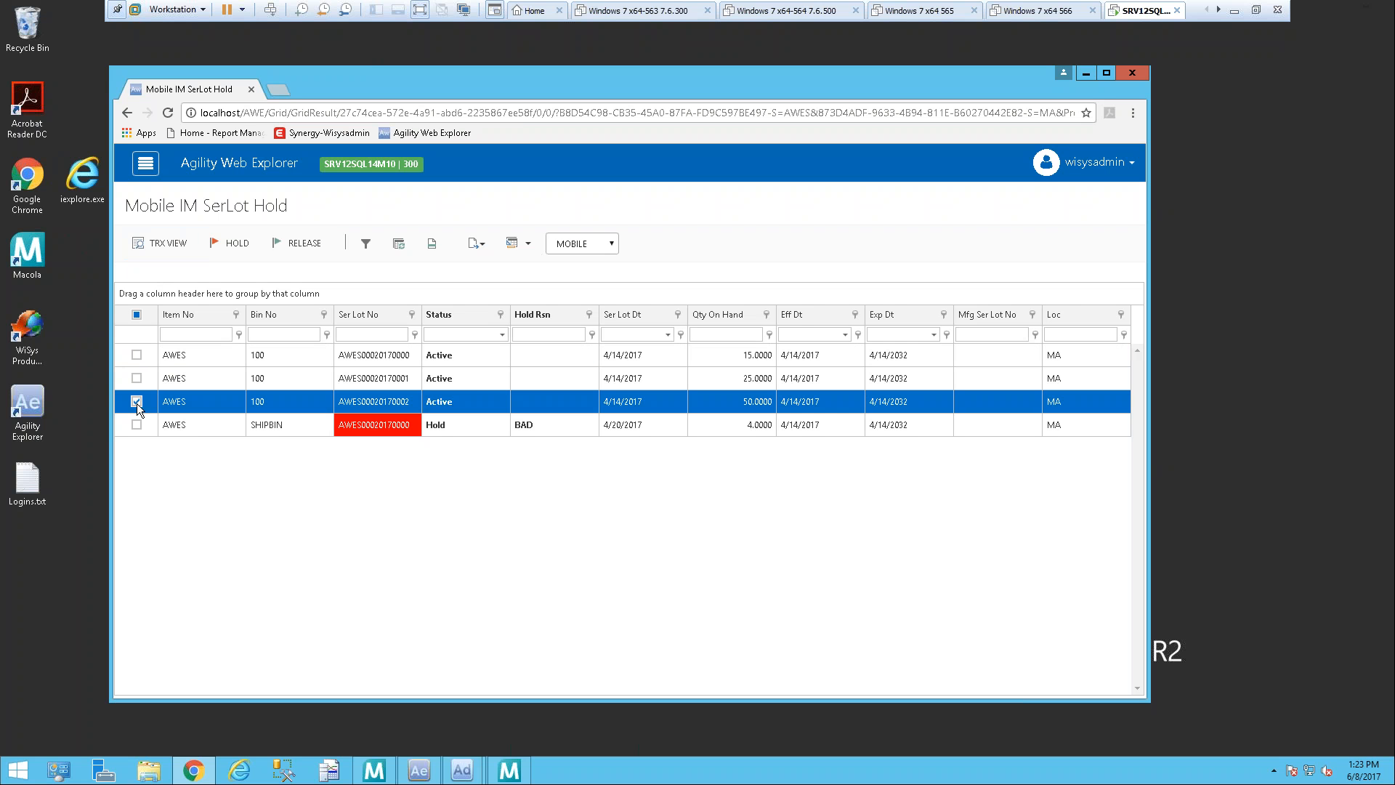
click(481, 404)
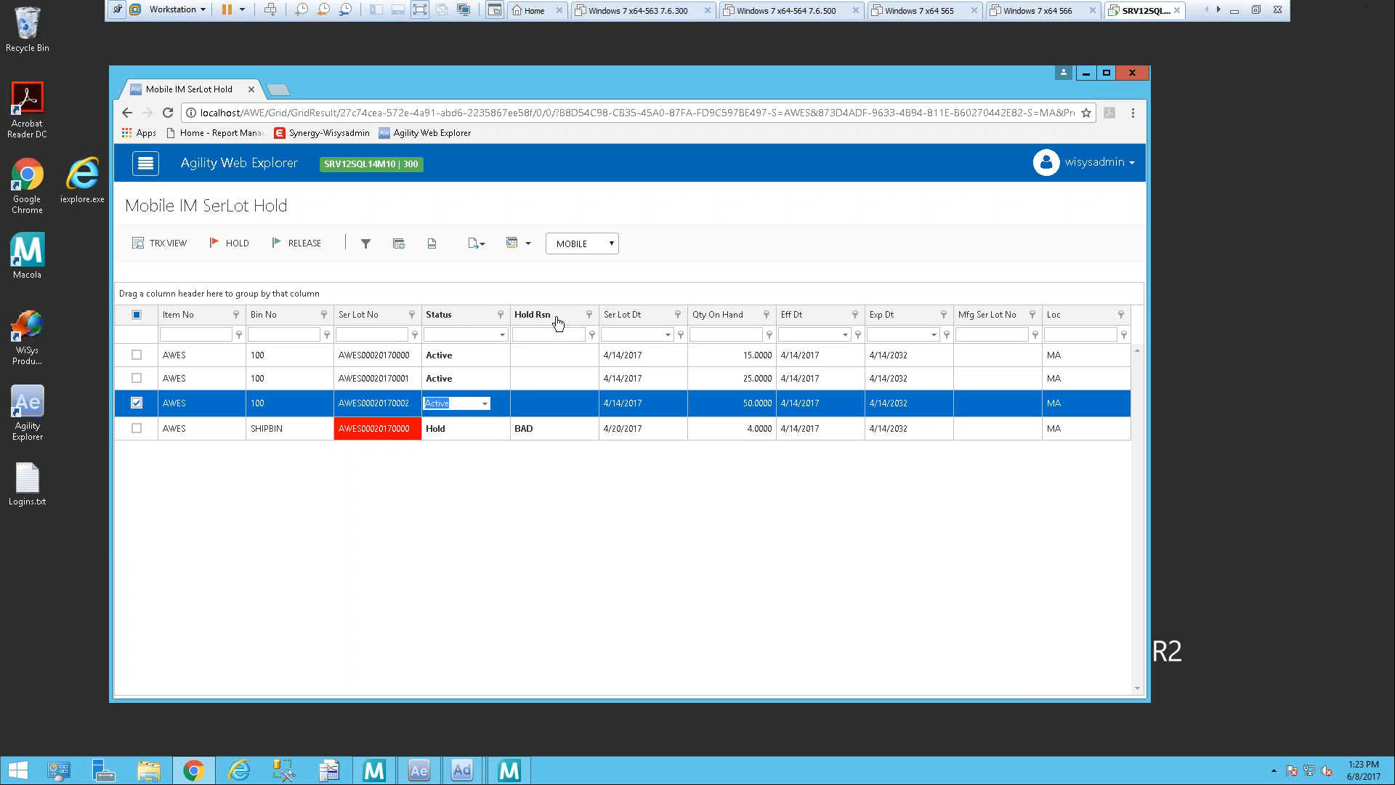
click(484, 405)
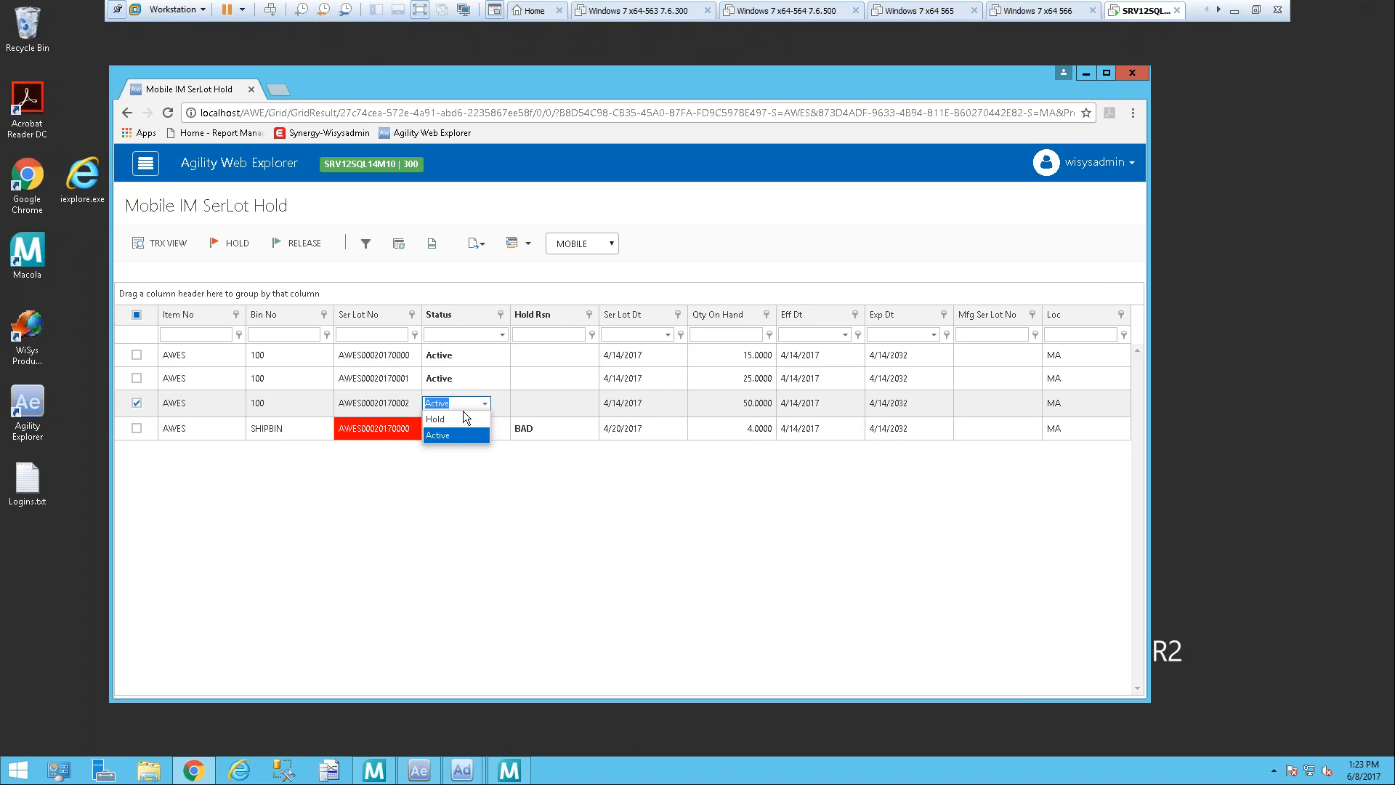
click(446, 420)
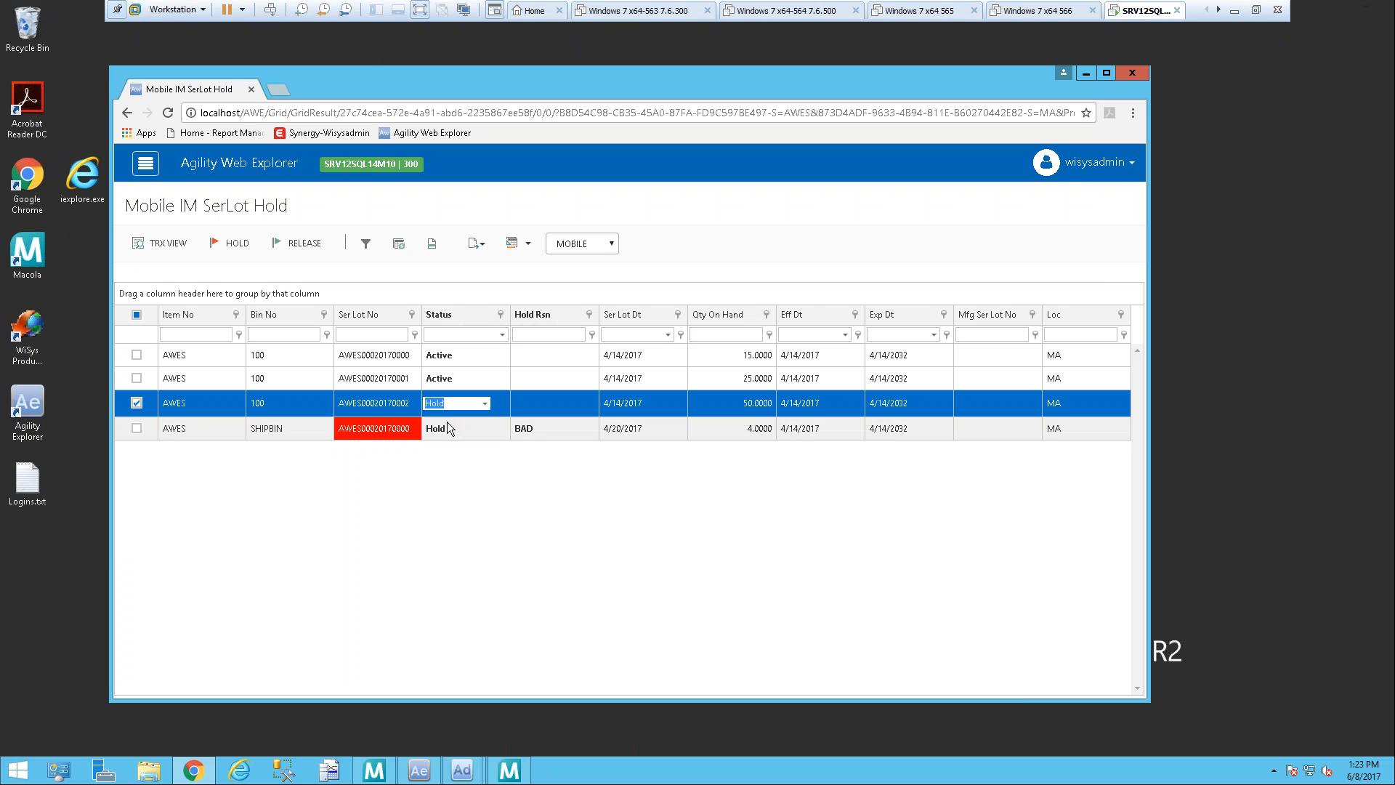
click(549, 403)
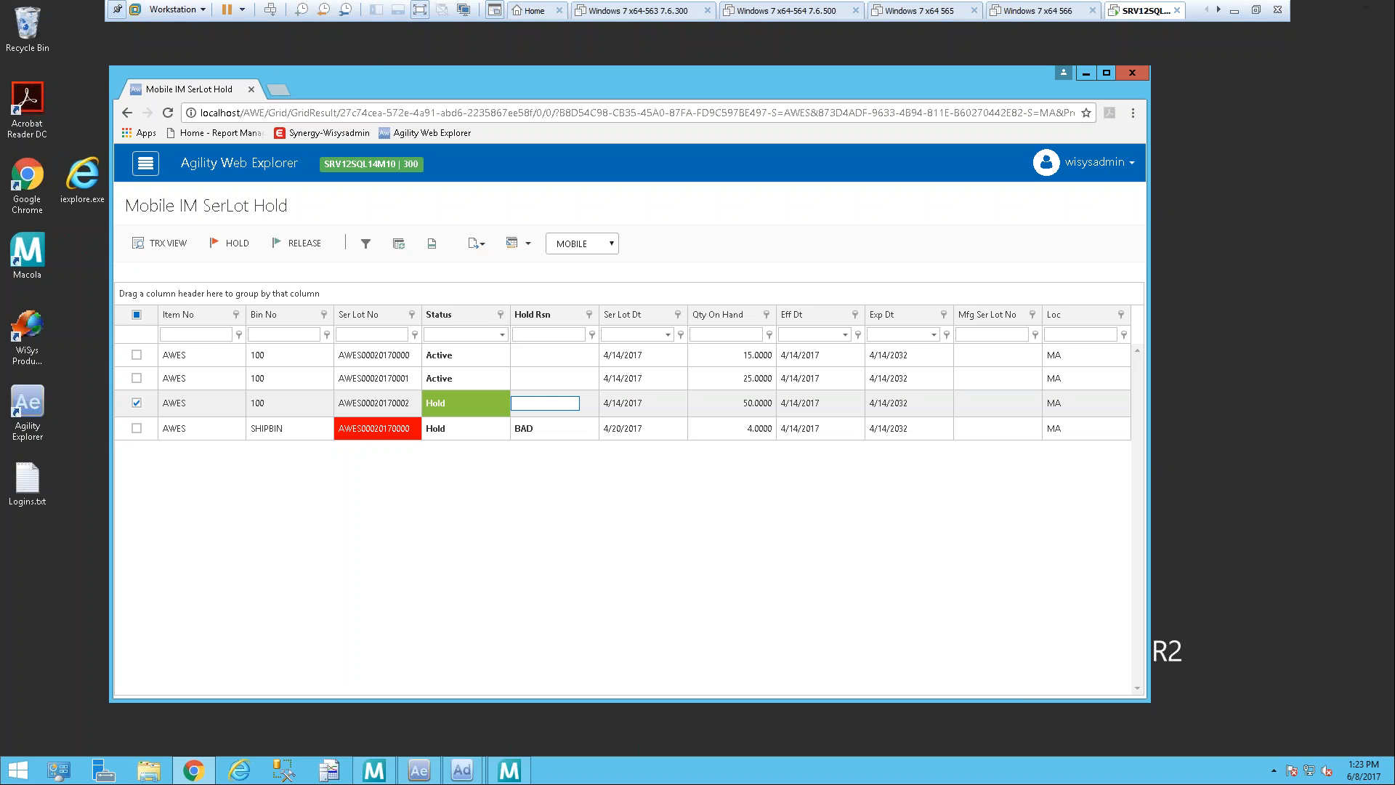
text(rvw)
key(Return)
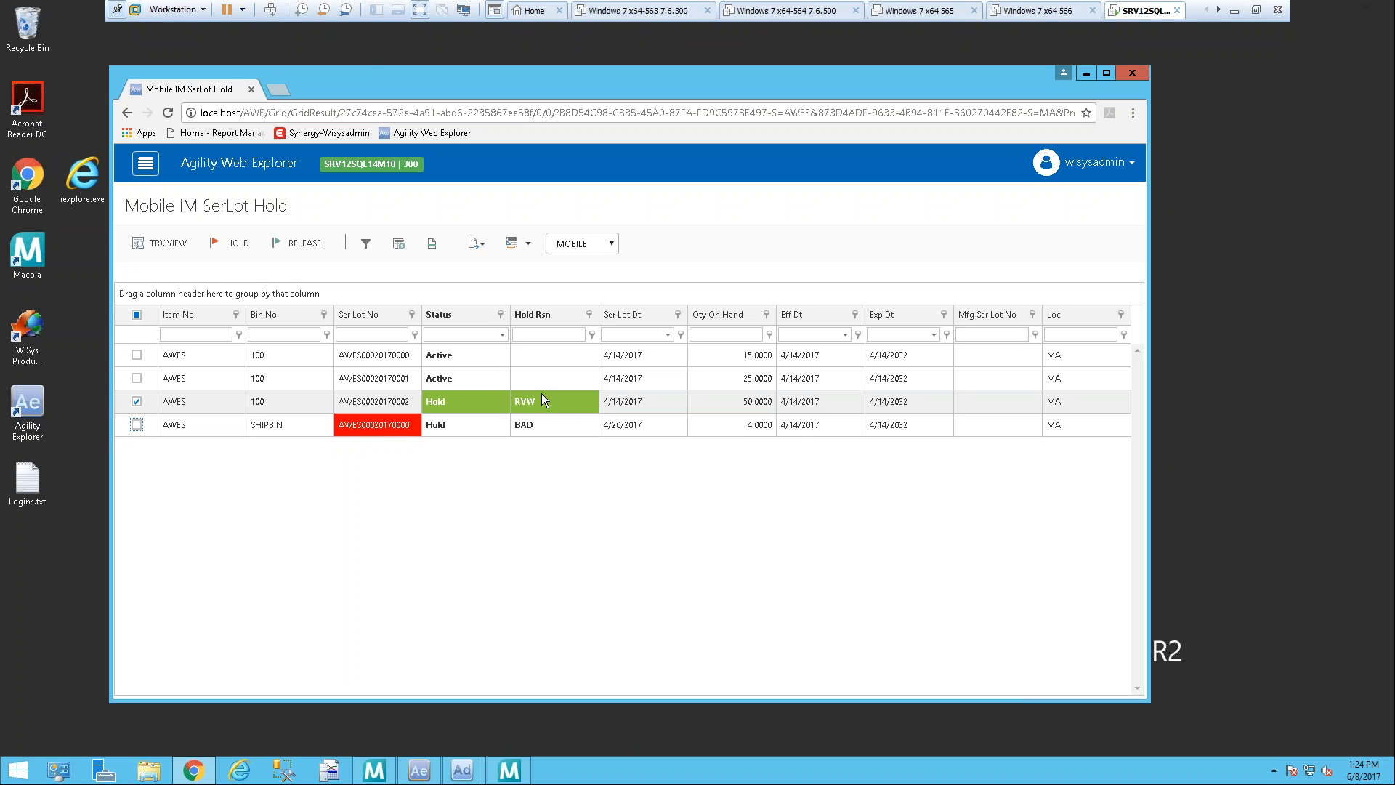
click(542, 394)
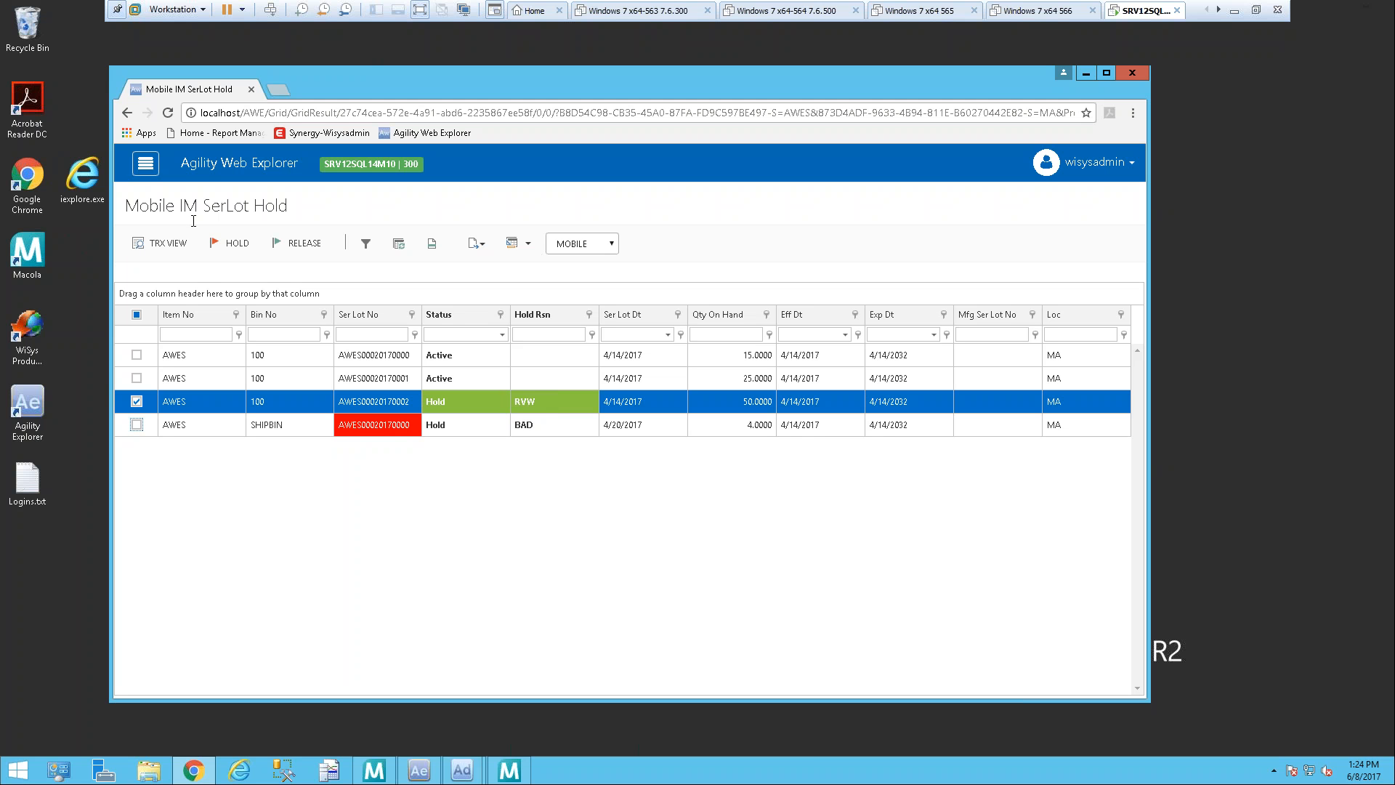
click(231, 246)
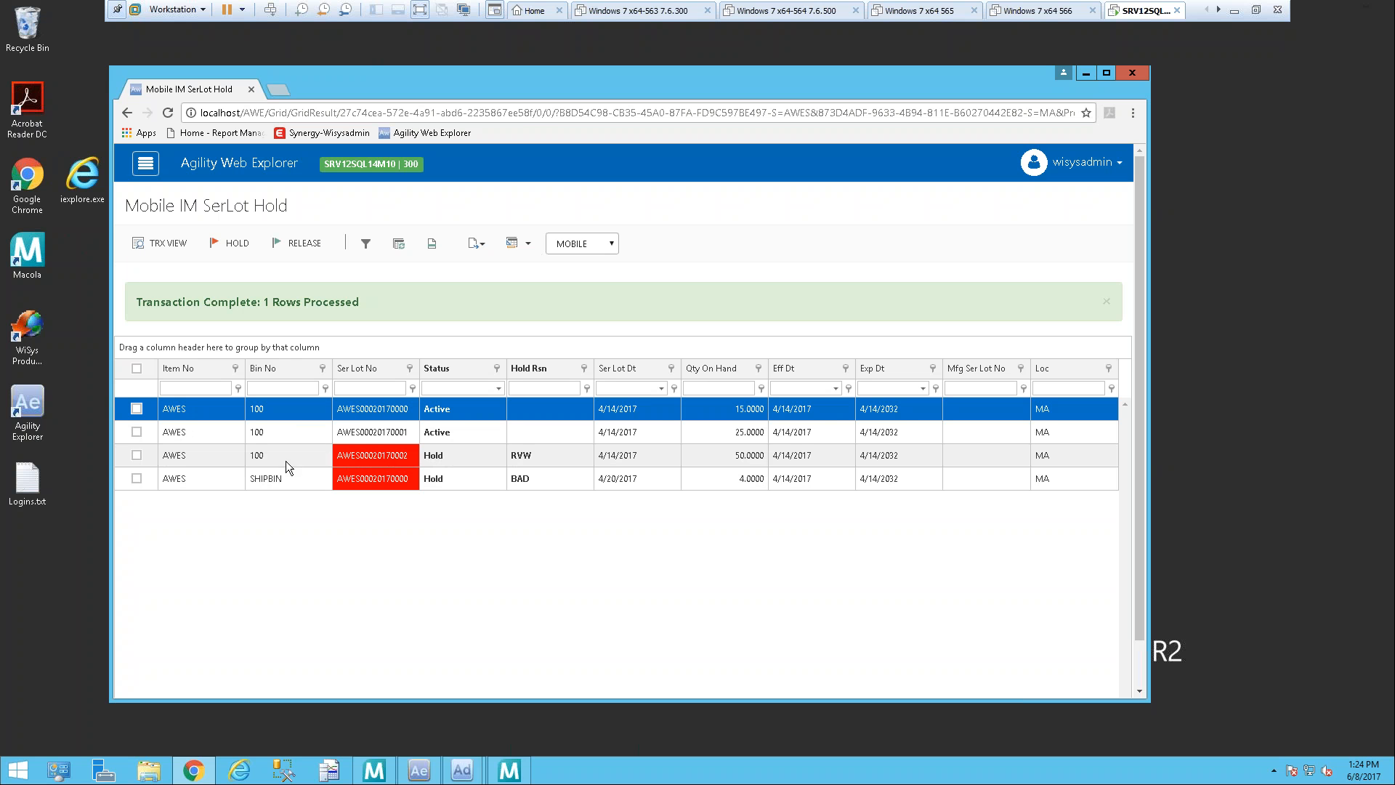
click(137, 455)
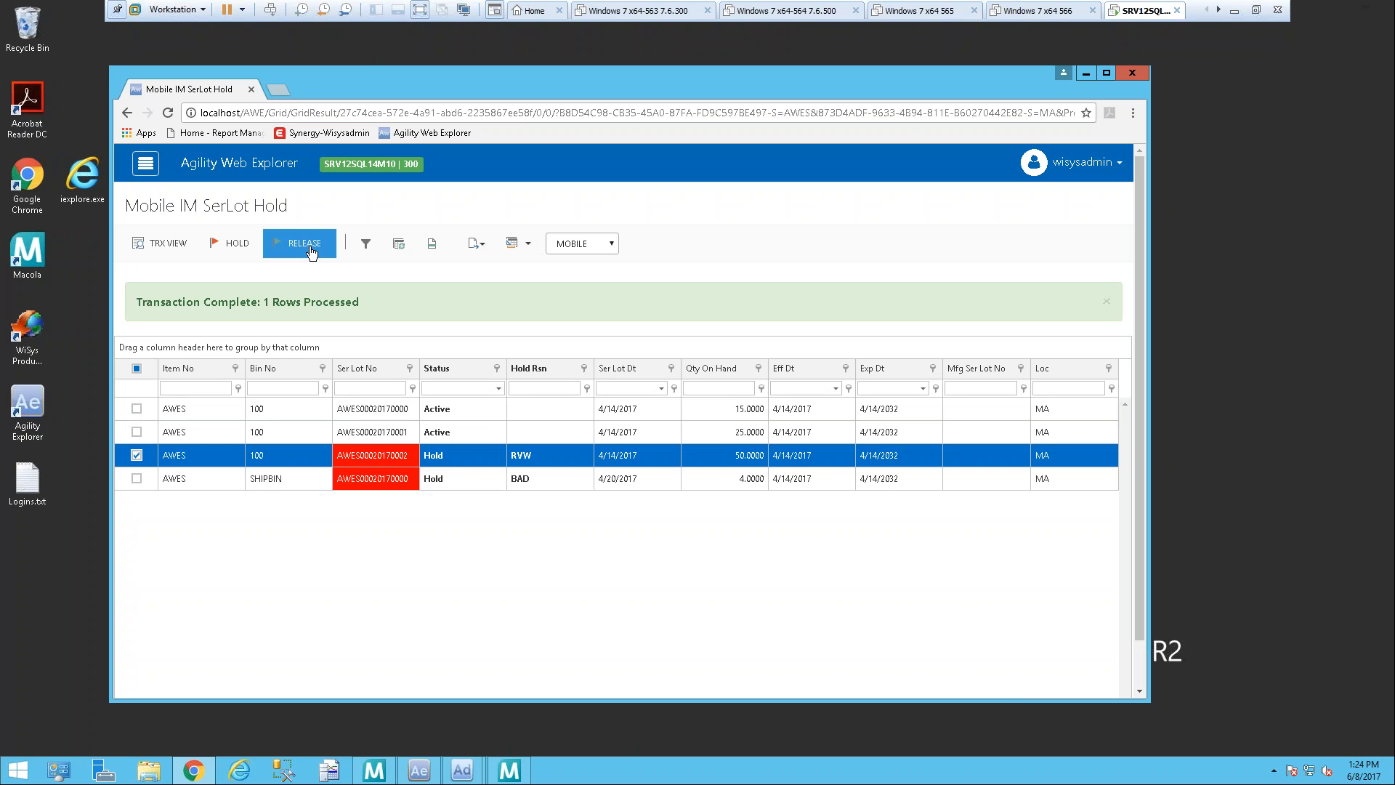
click(476, 458)
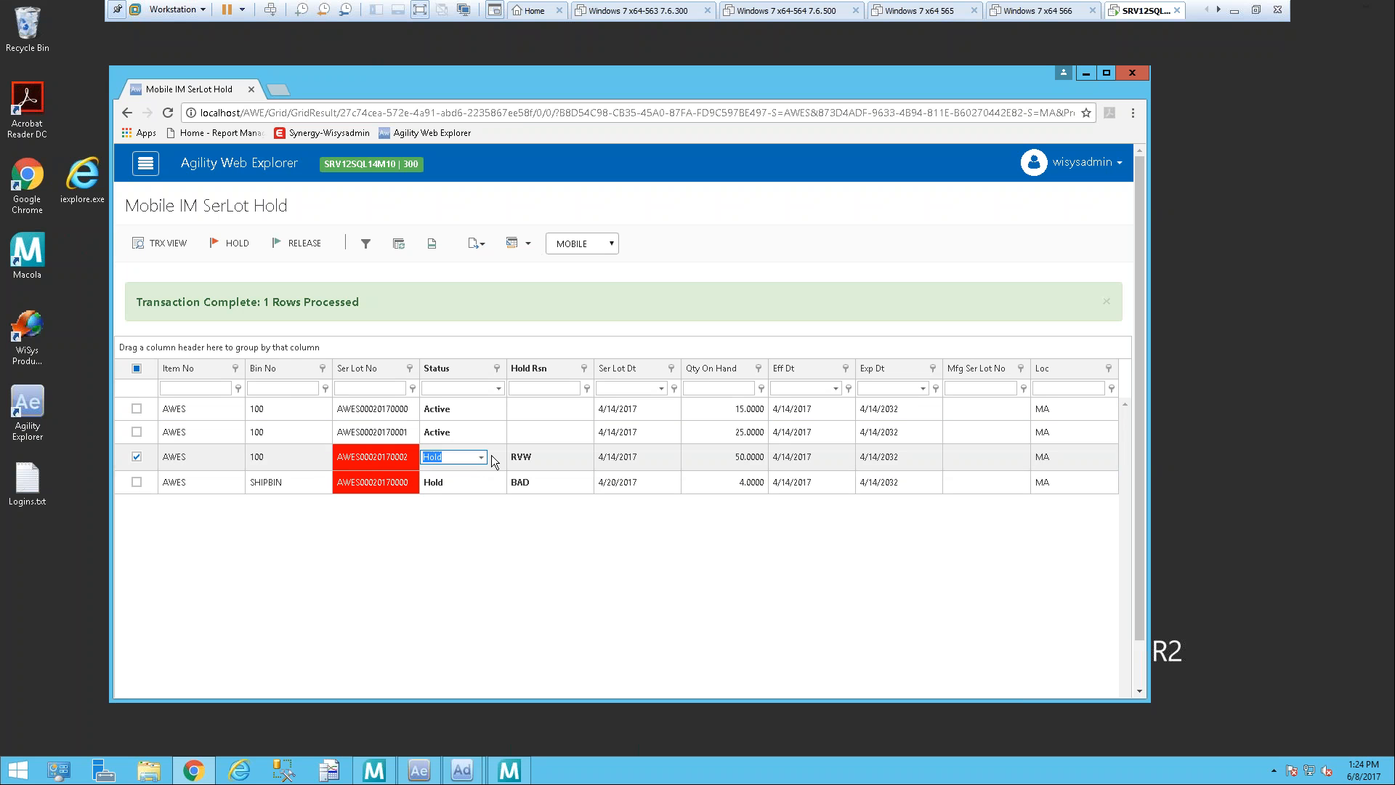
click(481, 458)
click(449, 488)
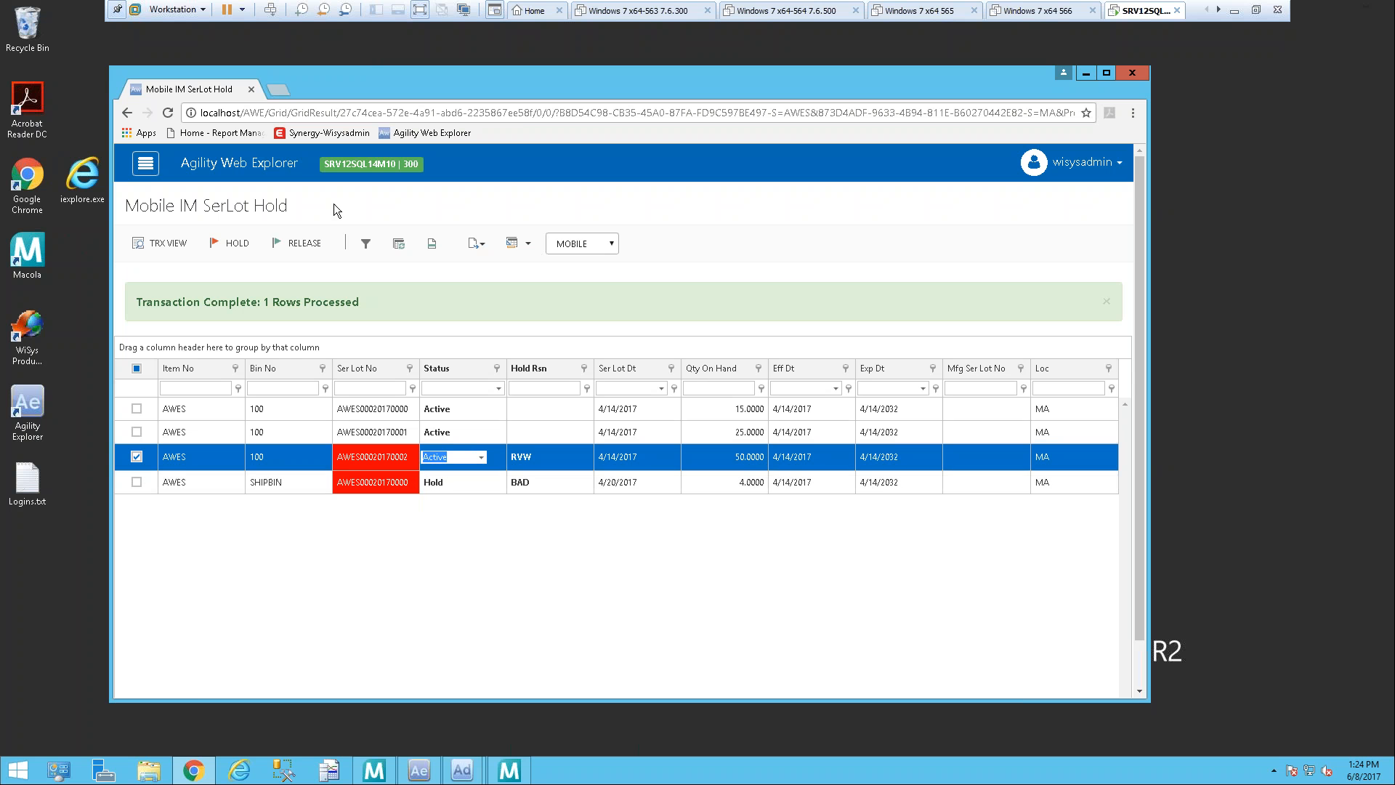
click(304, 243)
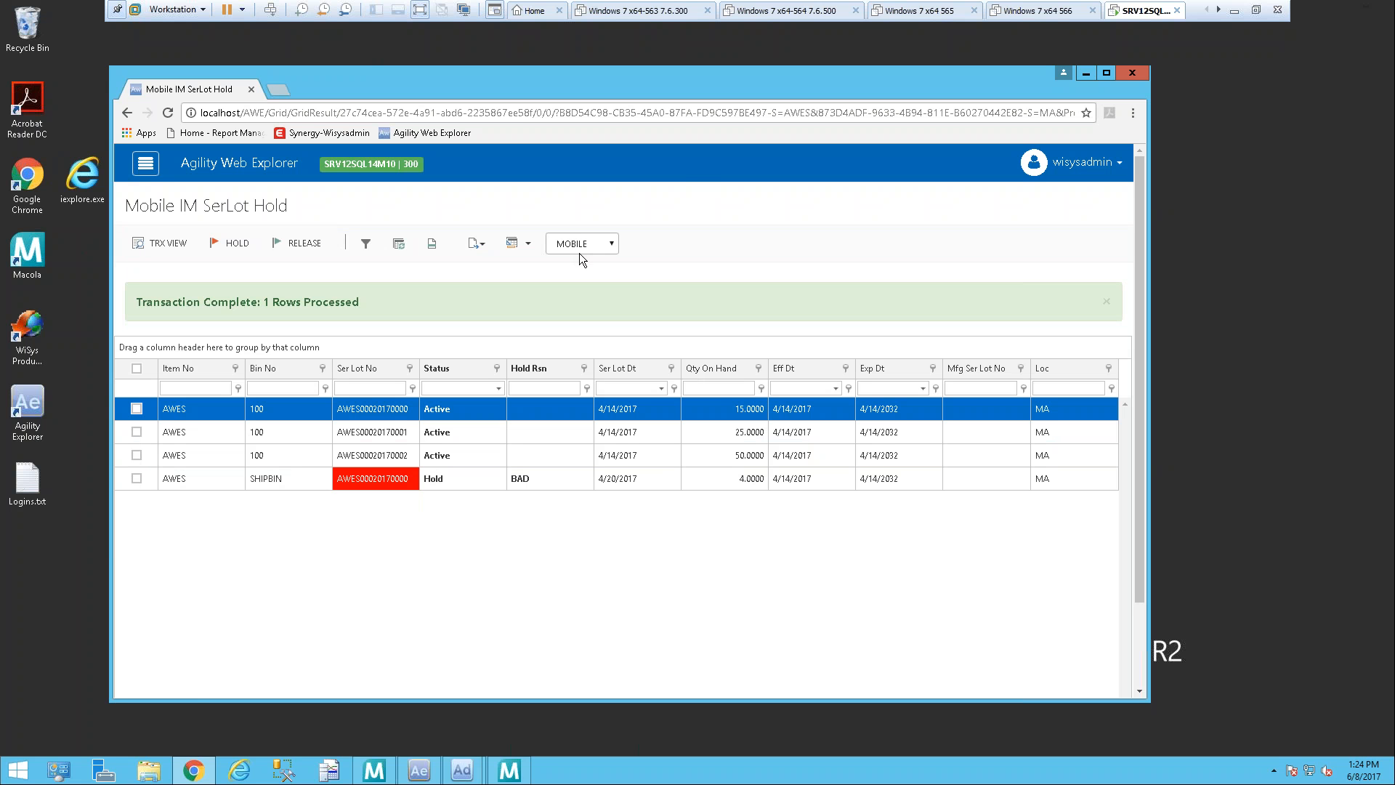
Step: Change the grid to the [DEFAULT] layout and narrow the browser window to just over half its width
click(609, 243)
click(599, 261)
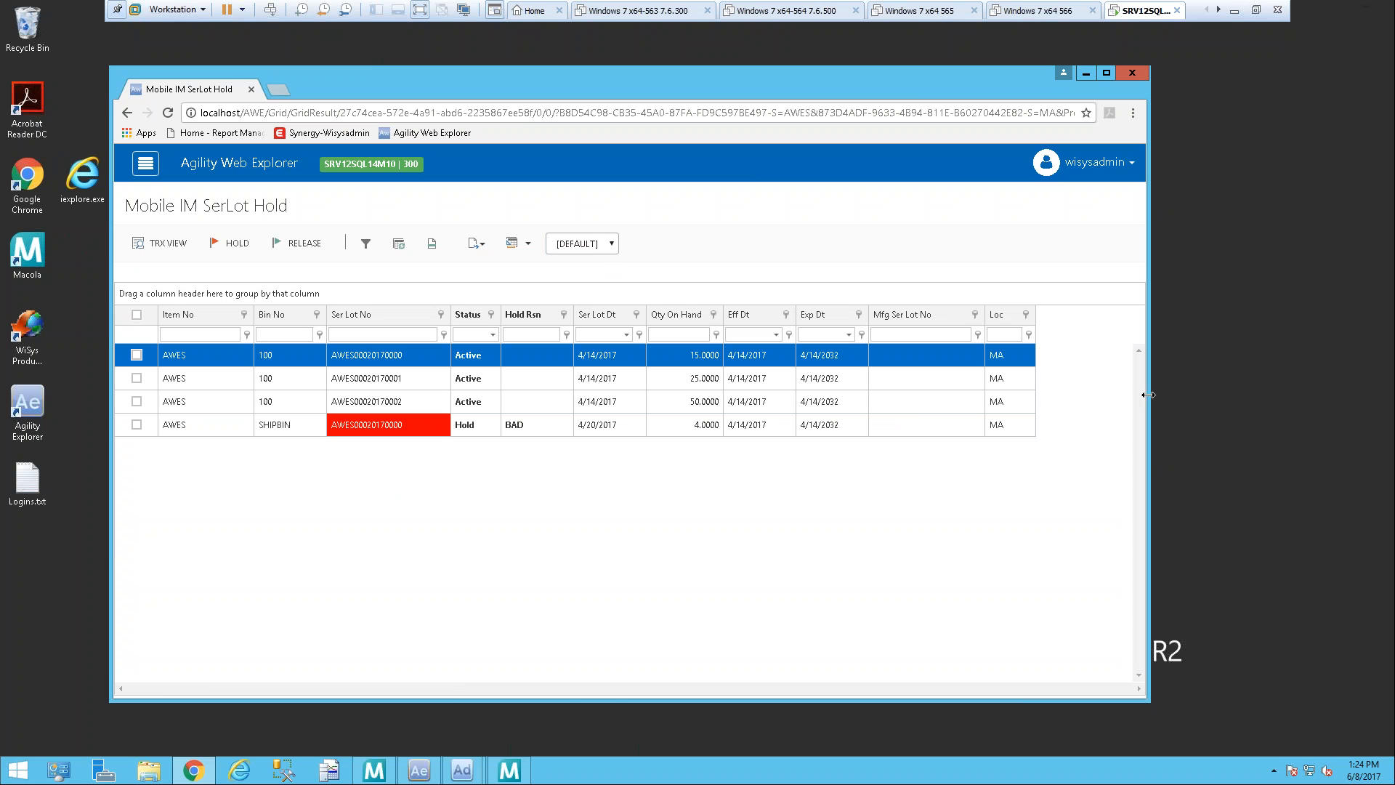
drag(1148, 395, 736, 455)
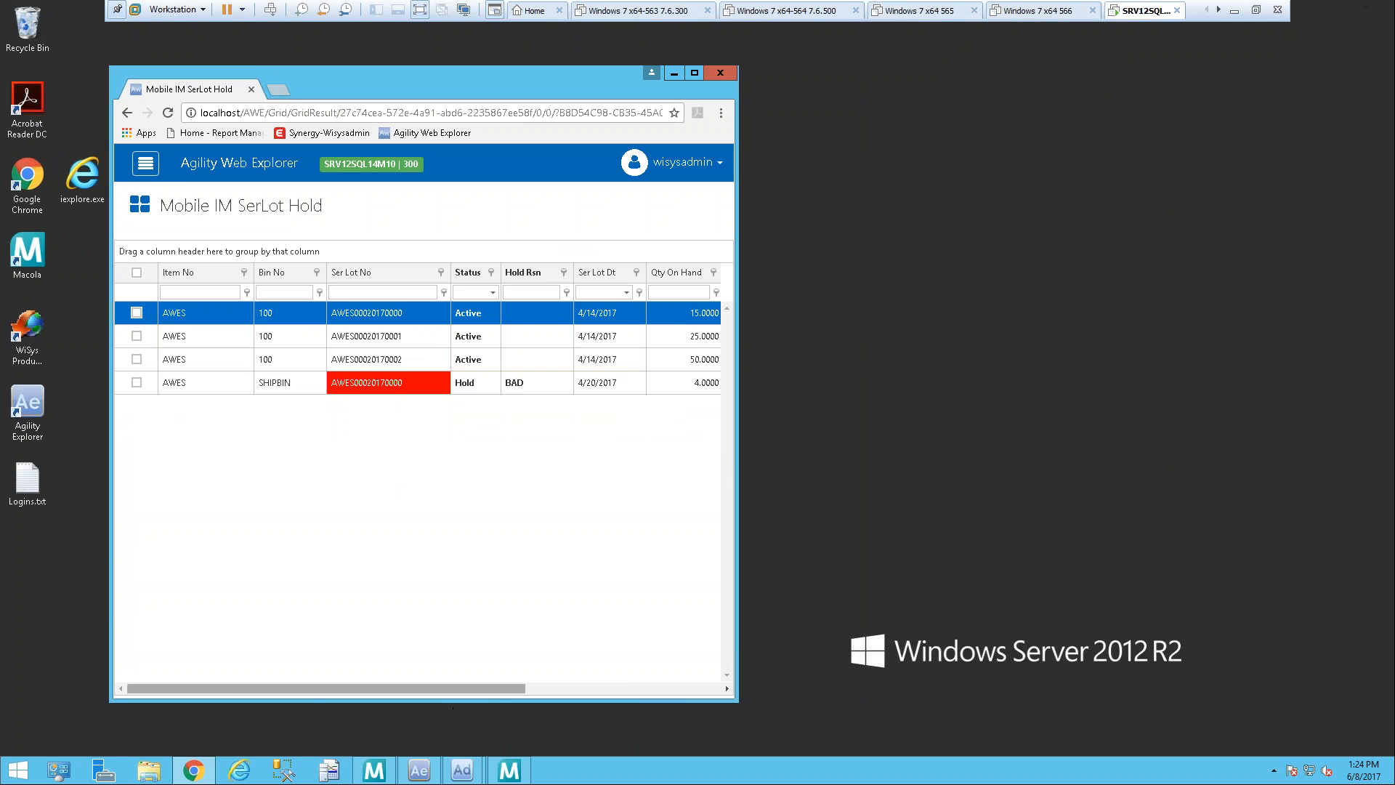
drag(488, 686, 257, 687)
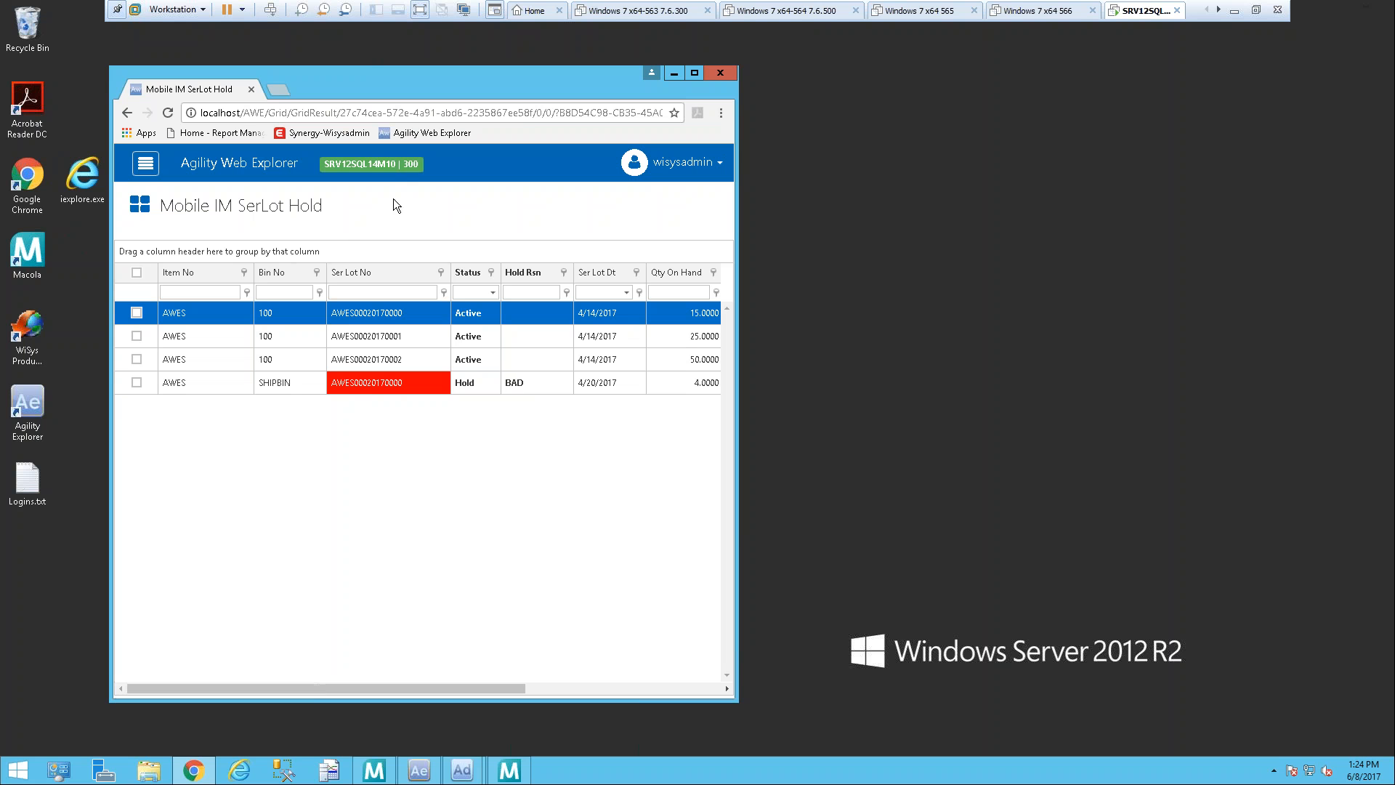
Step: Apply the Mobile layout to the serial/lot grid in the narrowed window
click(139, 204)
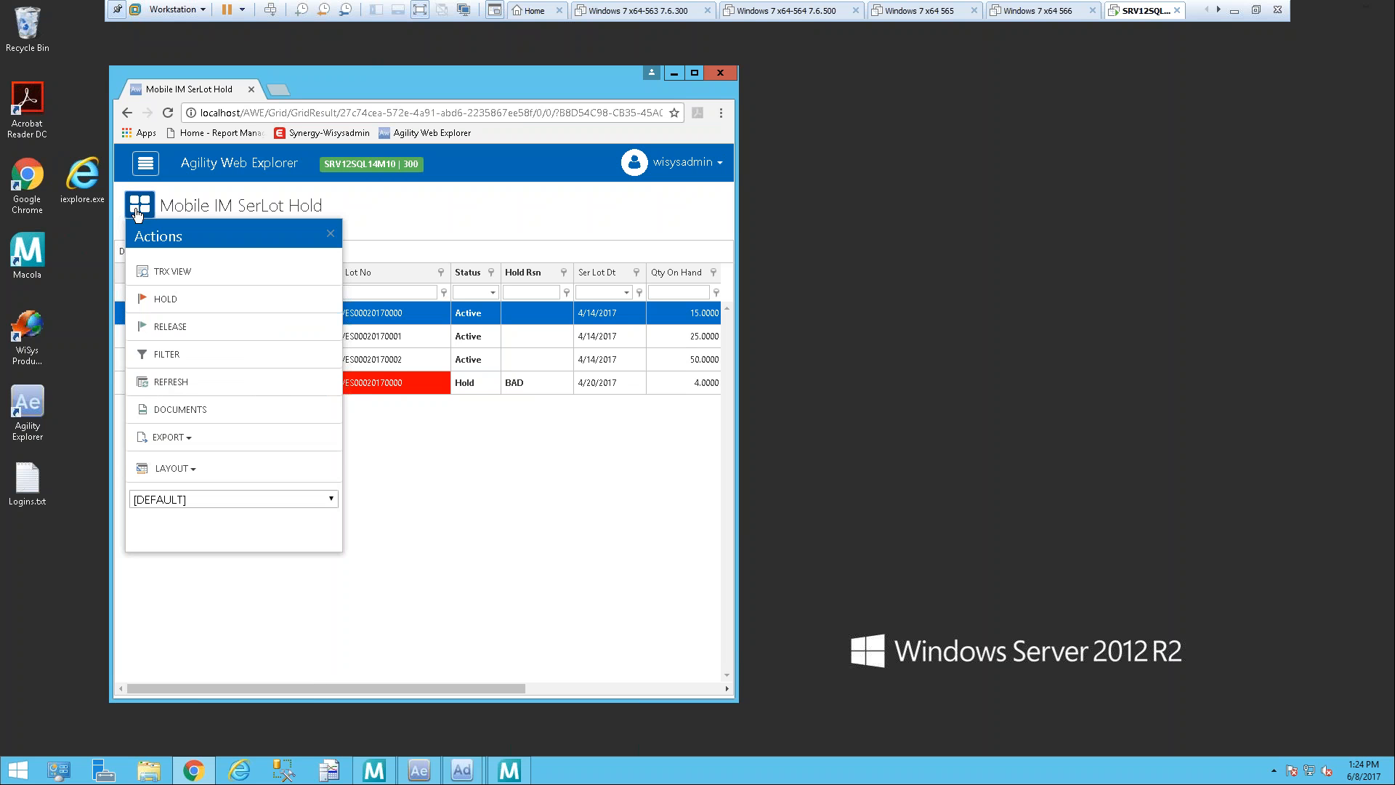
click(198, 502)
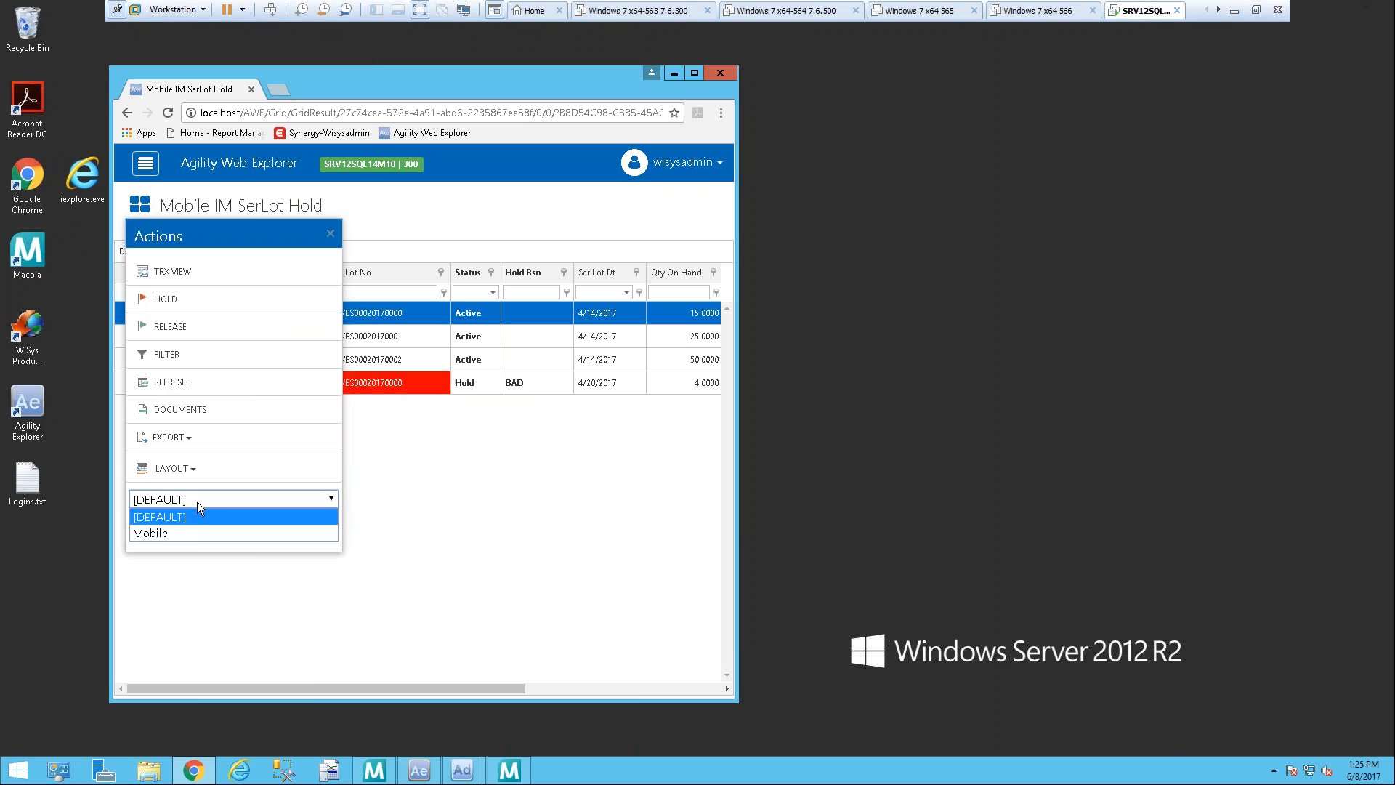
click(182, 535)
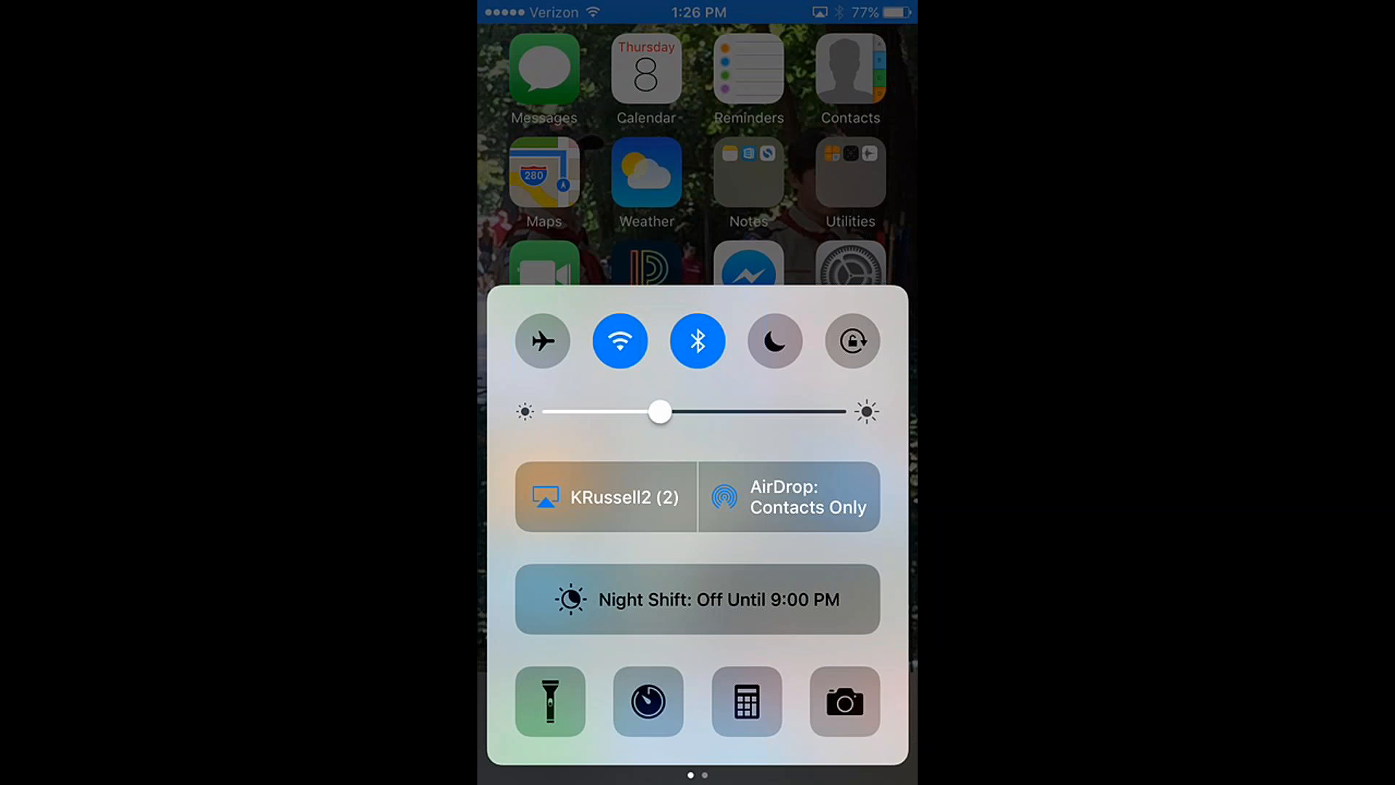
Step: Switch to the iPhone, dismiss its control center, open AWE Main, and browse the All Applications list
drag(697, 306, 698, 770)
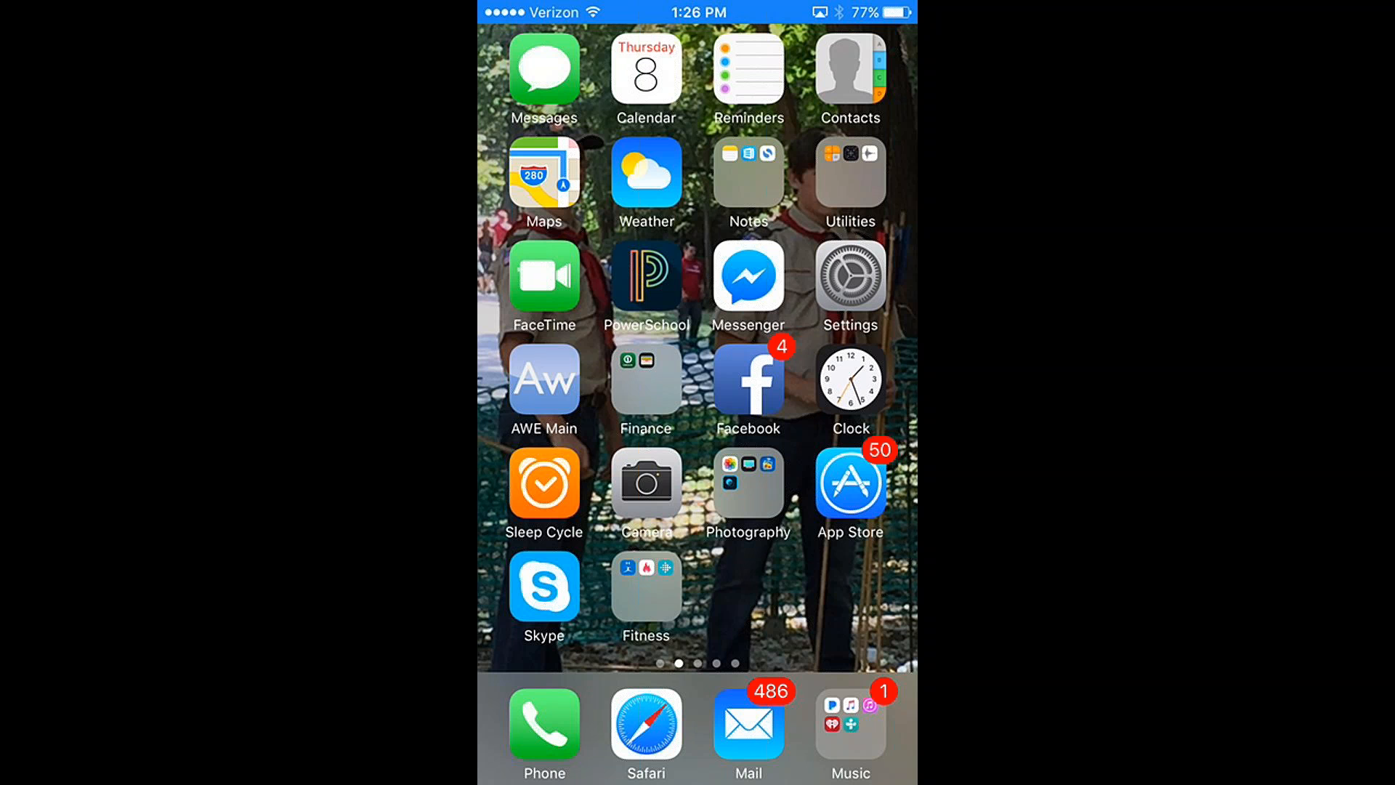
click(544, 379)
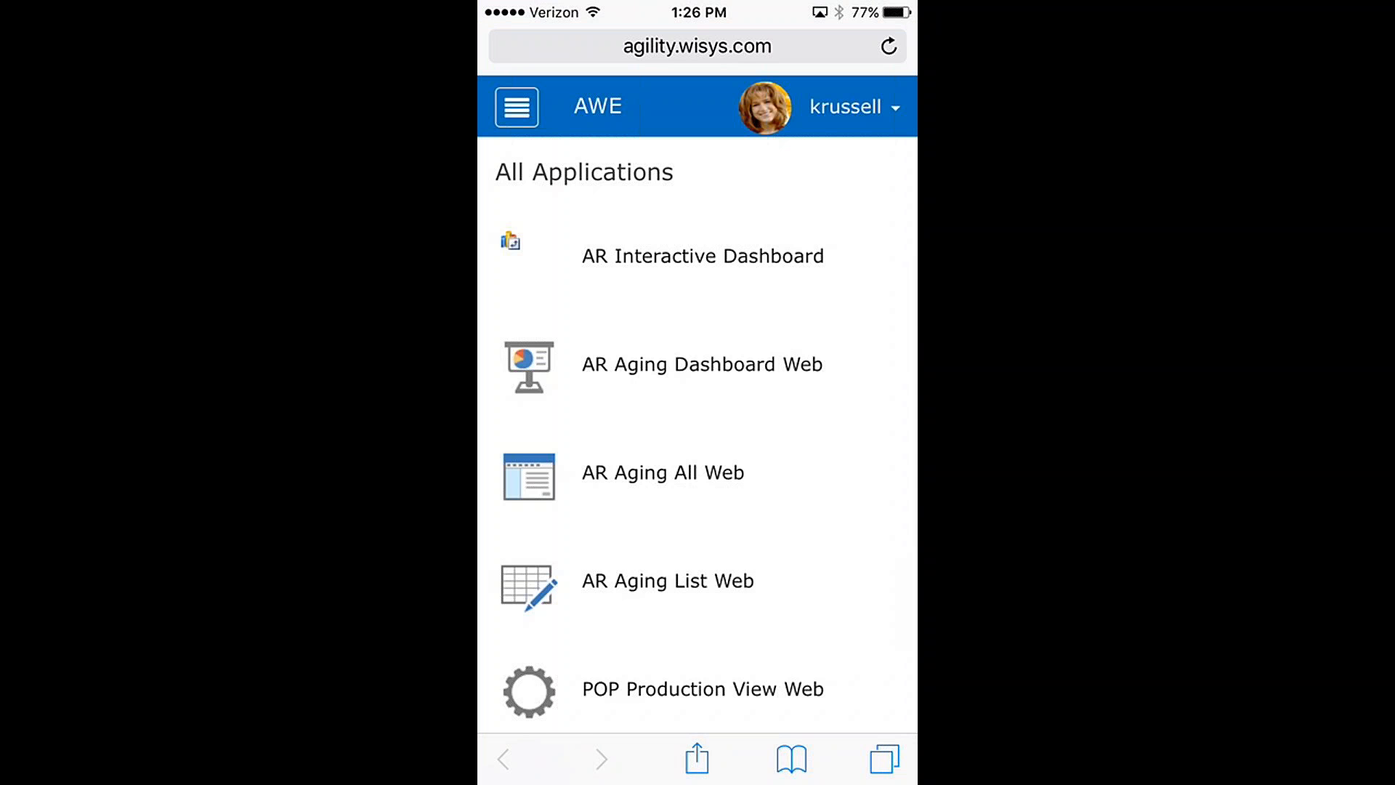
scroll(697, 436, down, 7)
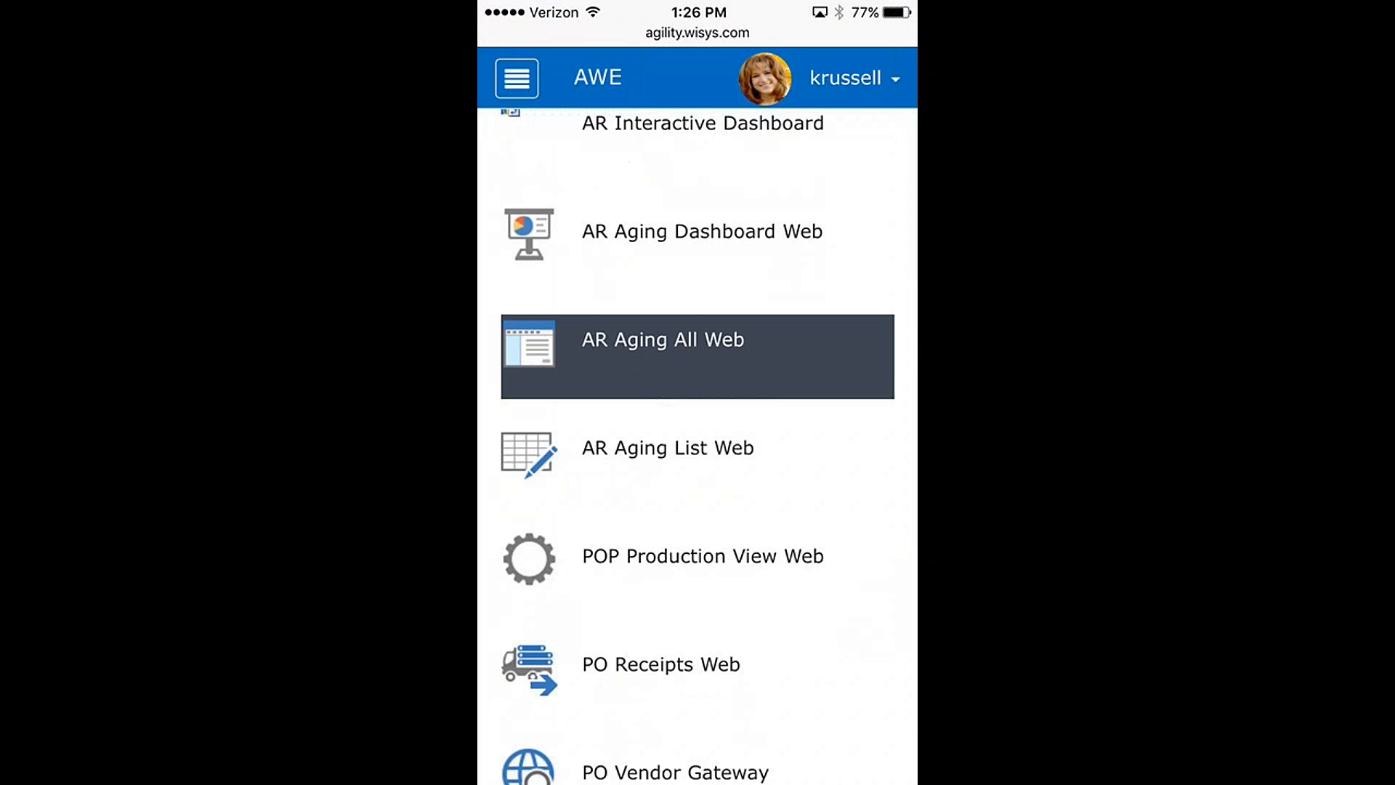
scroll(698, 436, down, 10)
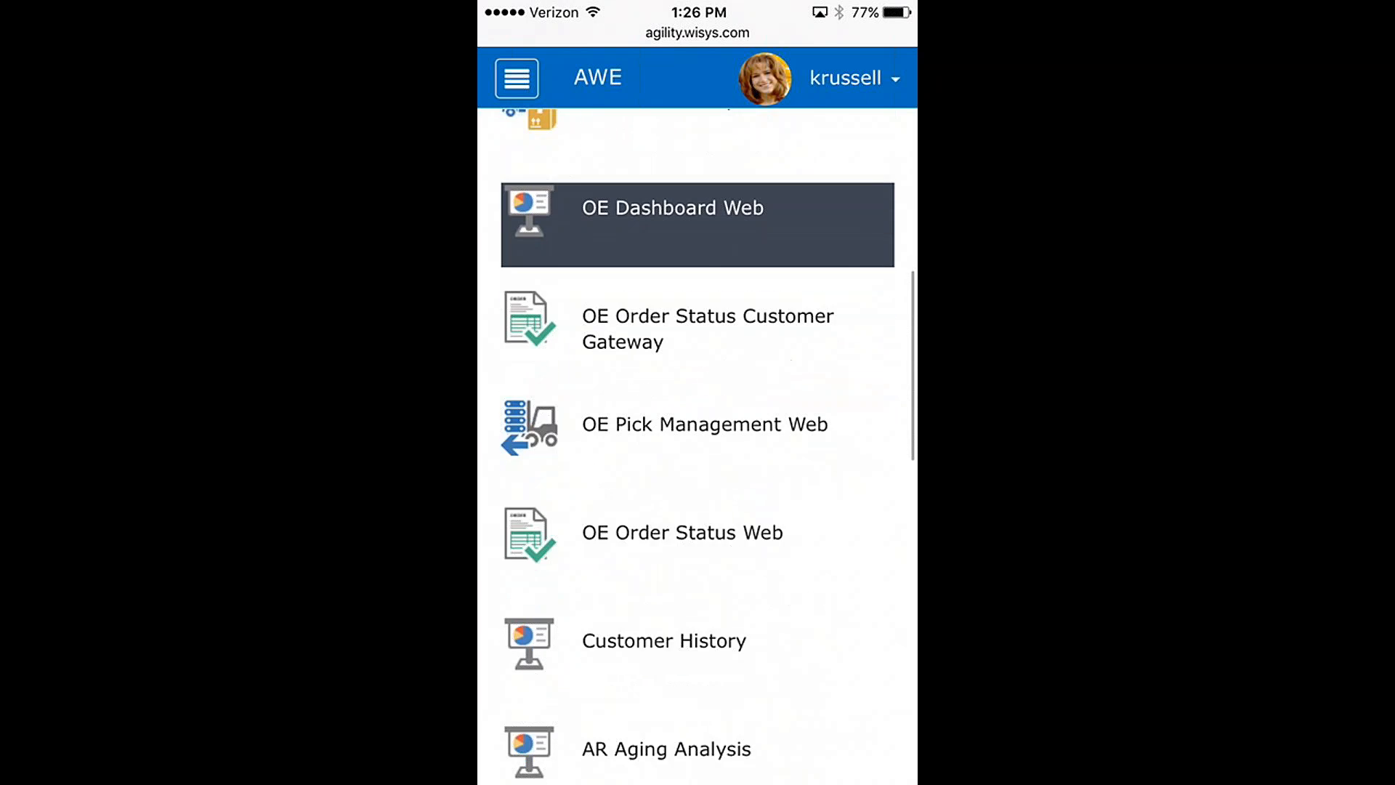
scroll(697, 436, down, 9)
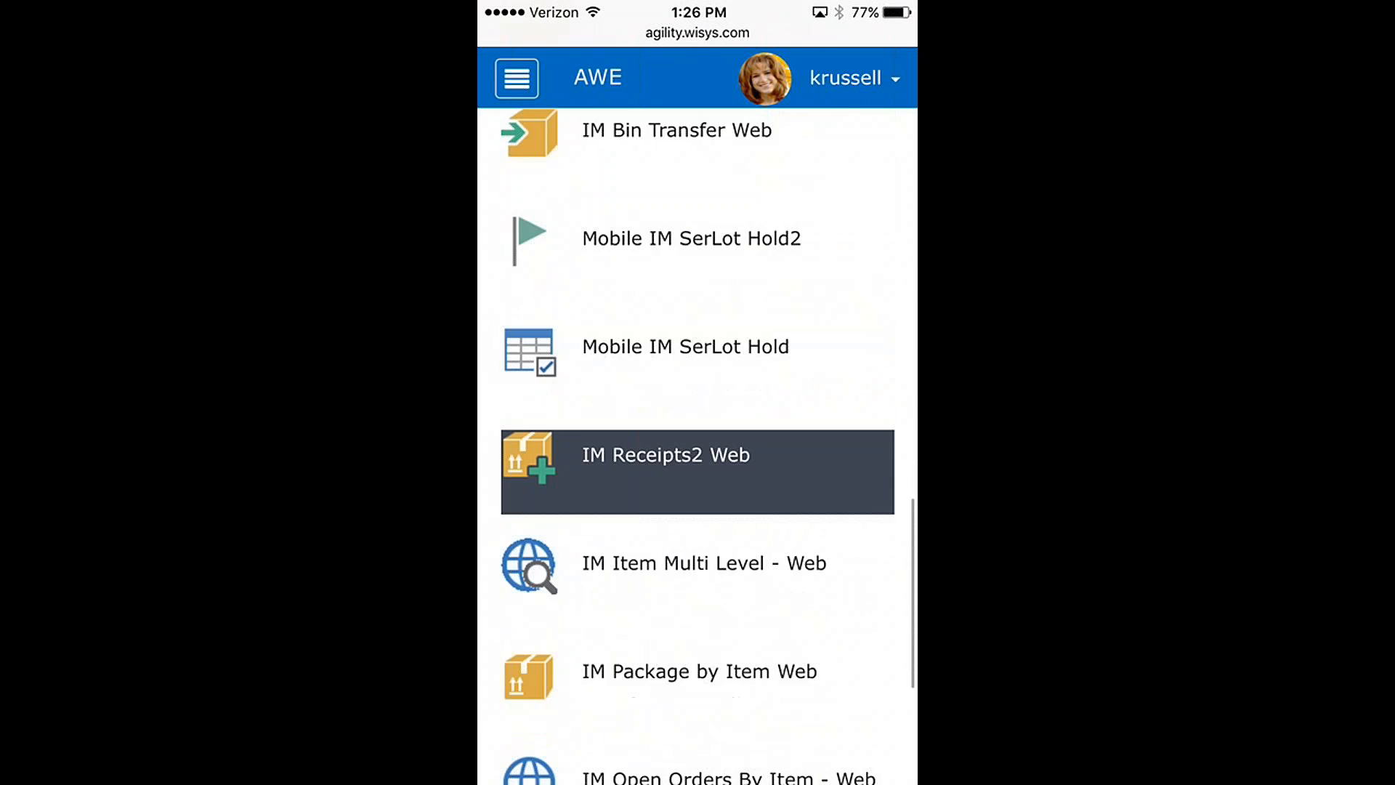
scroll(698, 436, up, 10)
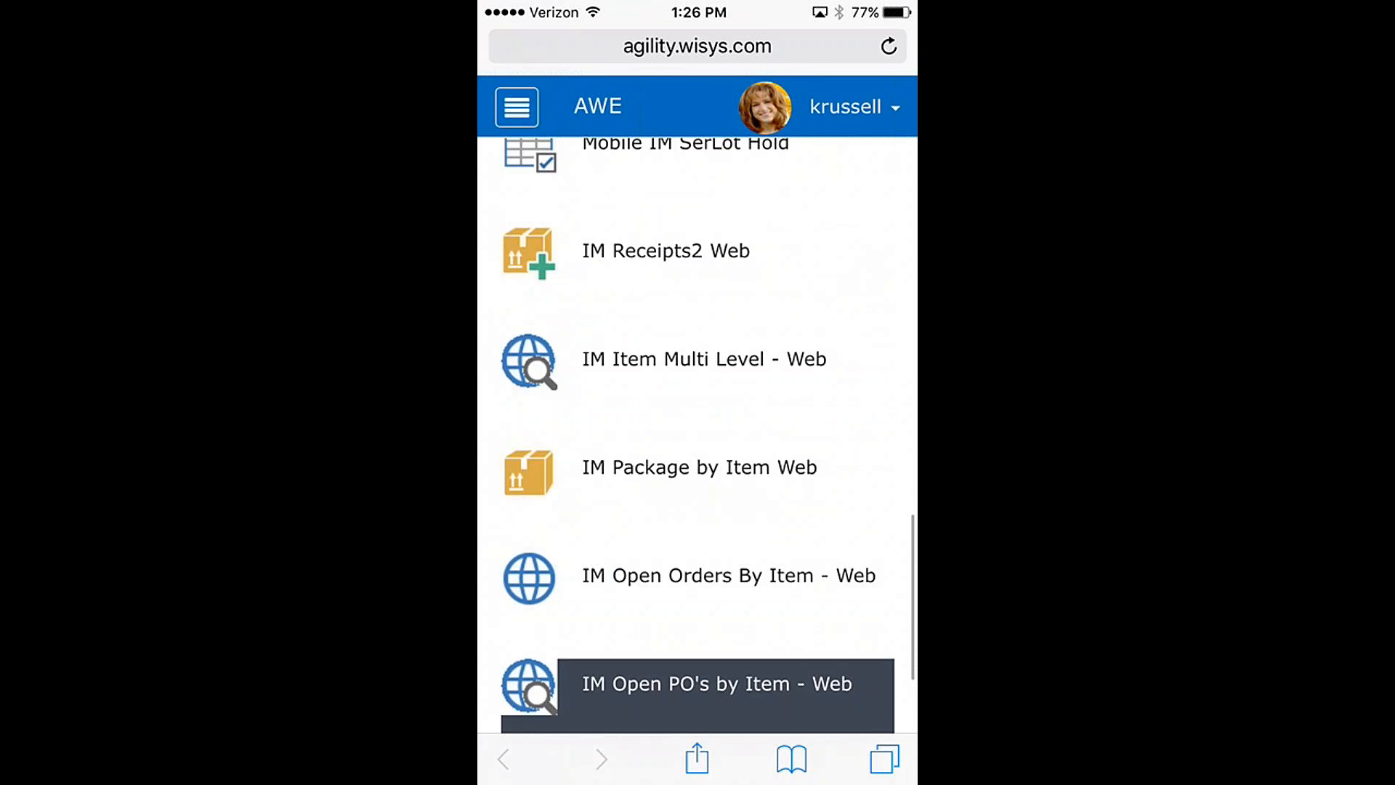
scroll(697, 436, up, 8)
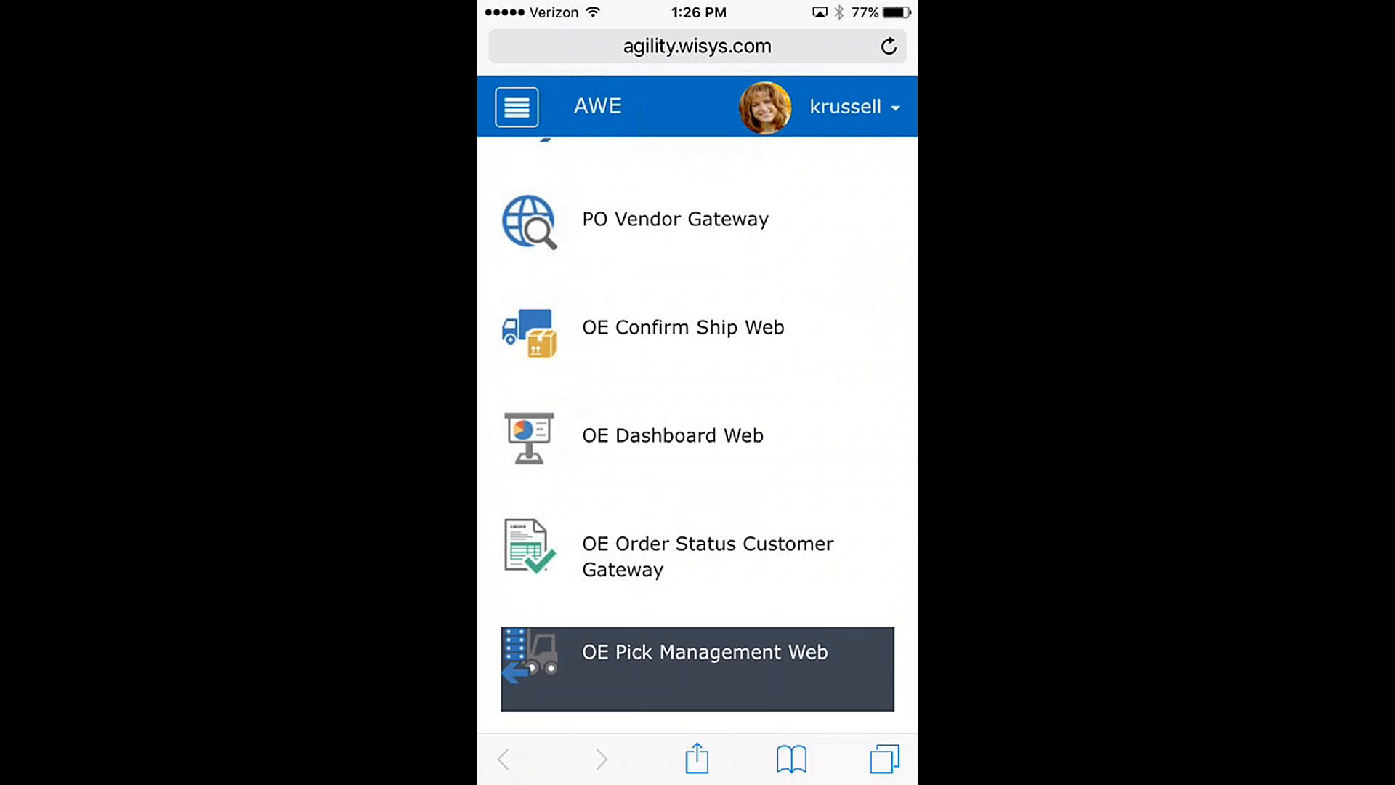
scroll(697, 436, up, 10)
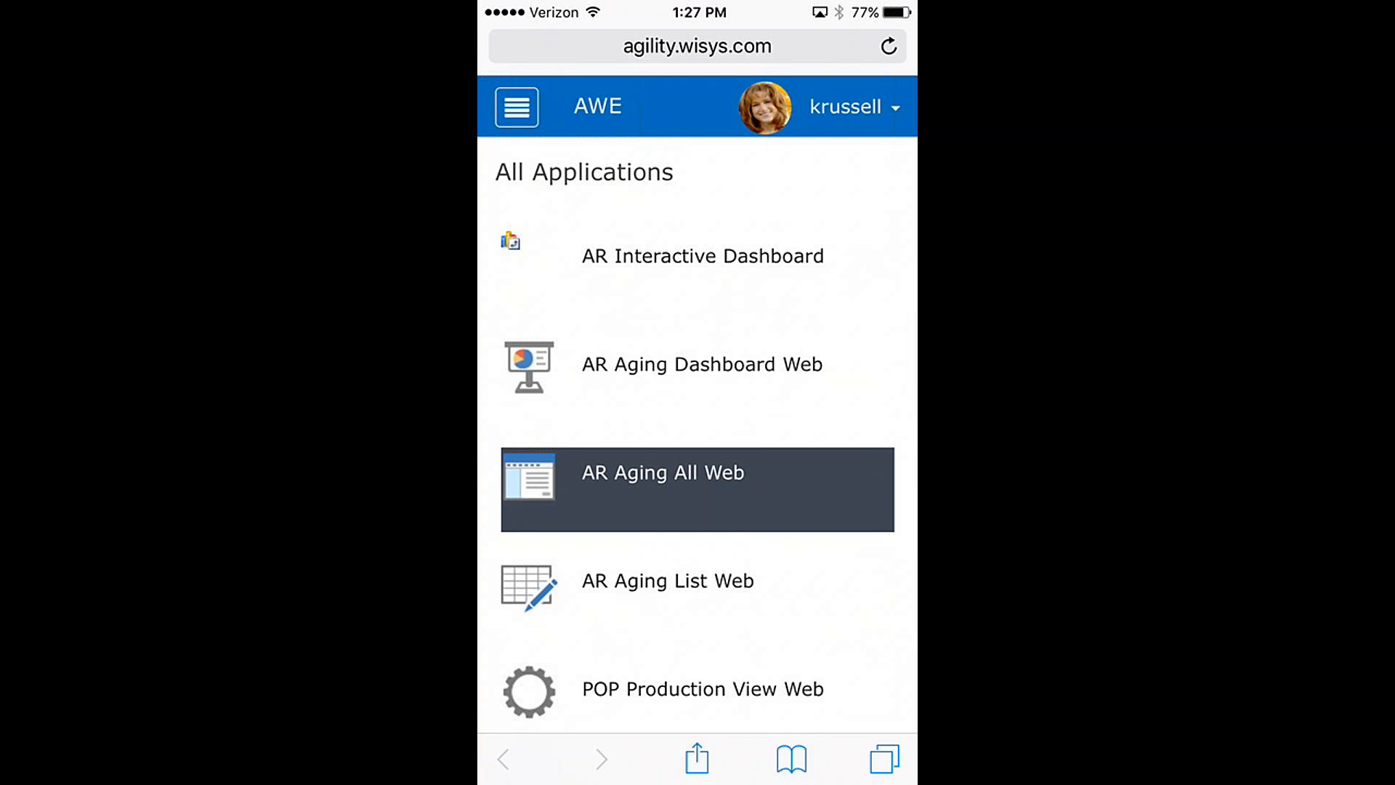
Step: Display the application categories, open Inventory, and look through the Inventory Applications list
click(517, 107)
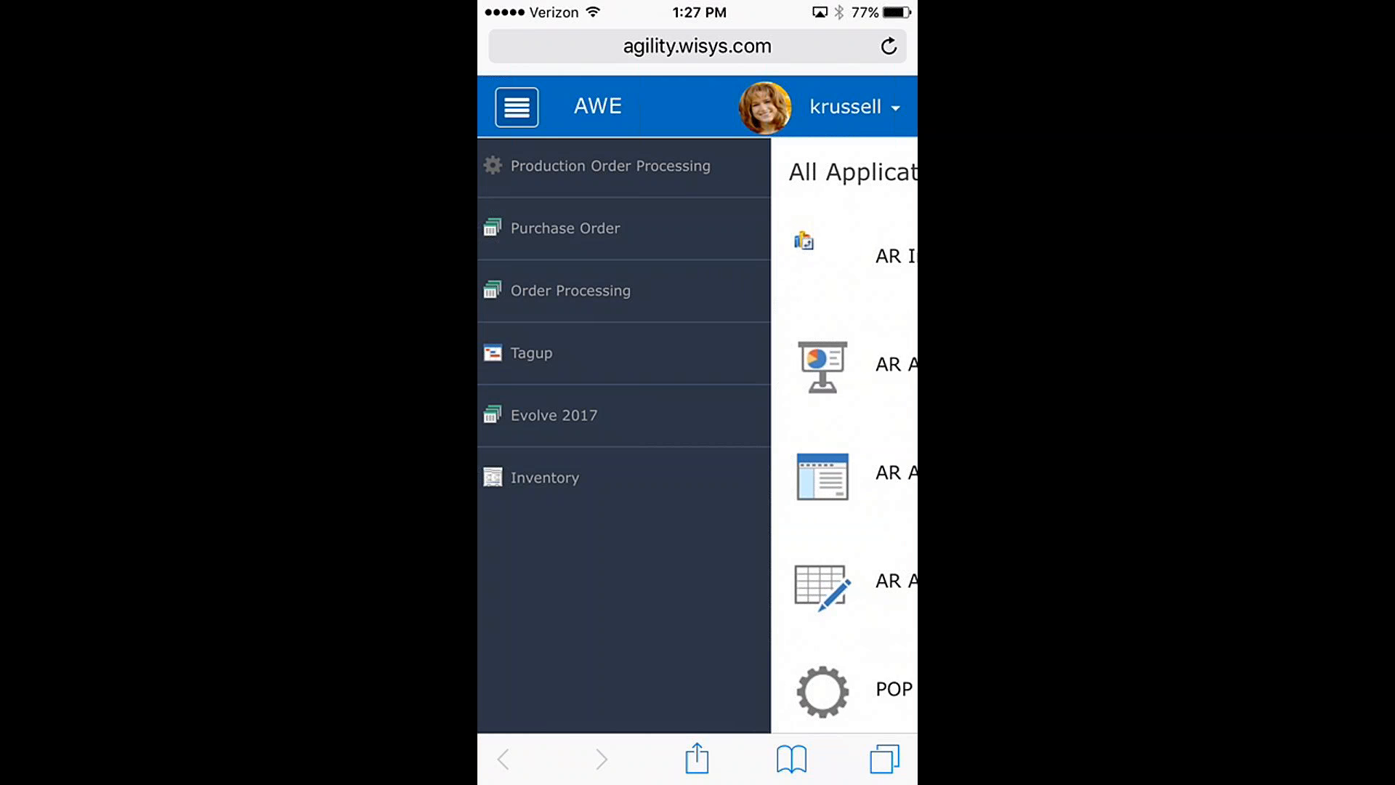
click(517, 107)
click(517, 106)
click(545, 478)
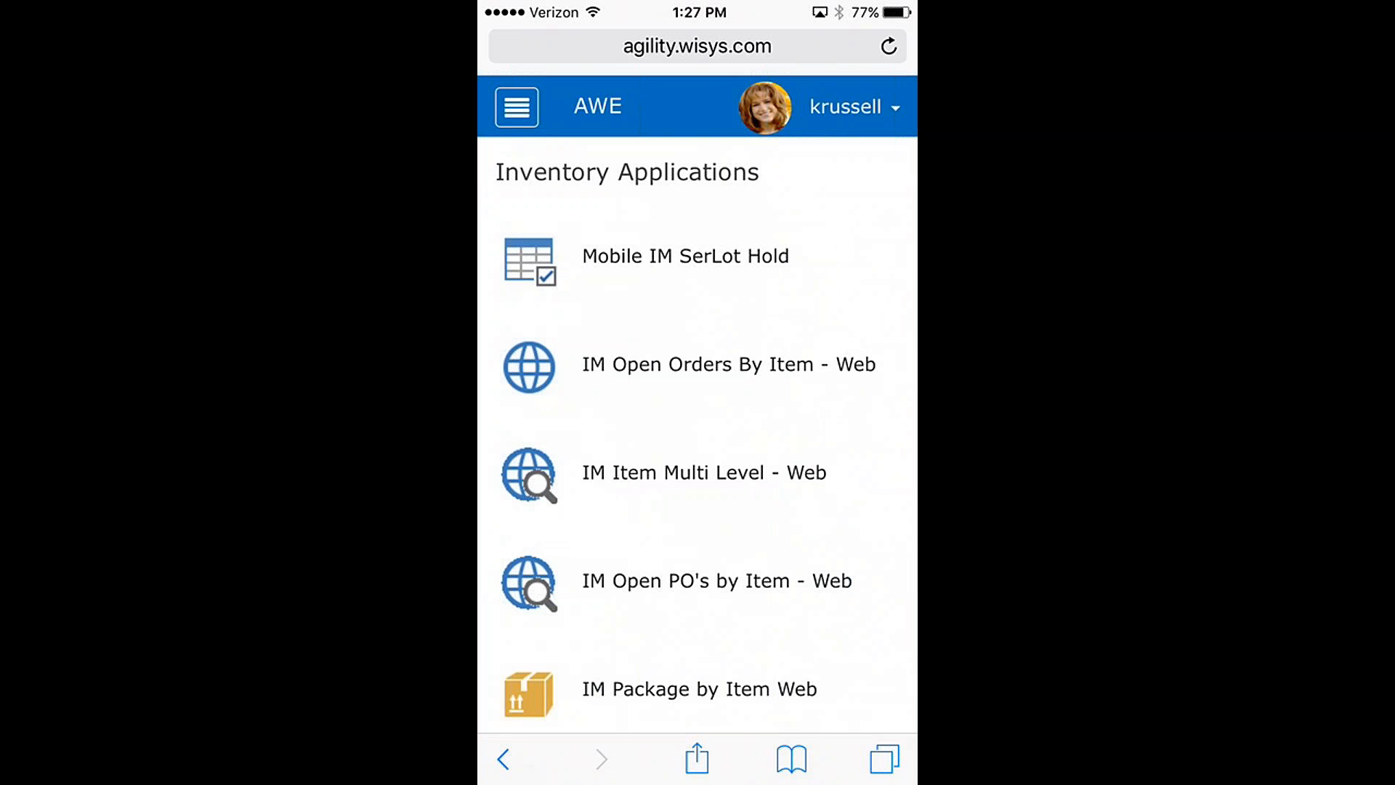
scroll(697, 407, down, 10)
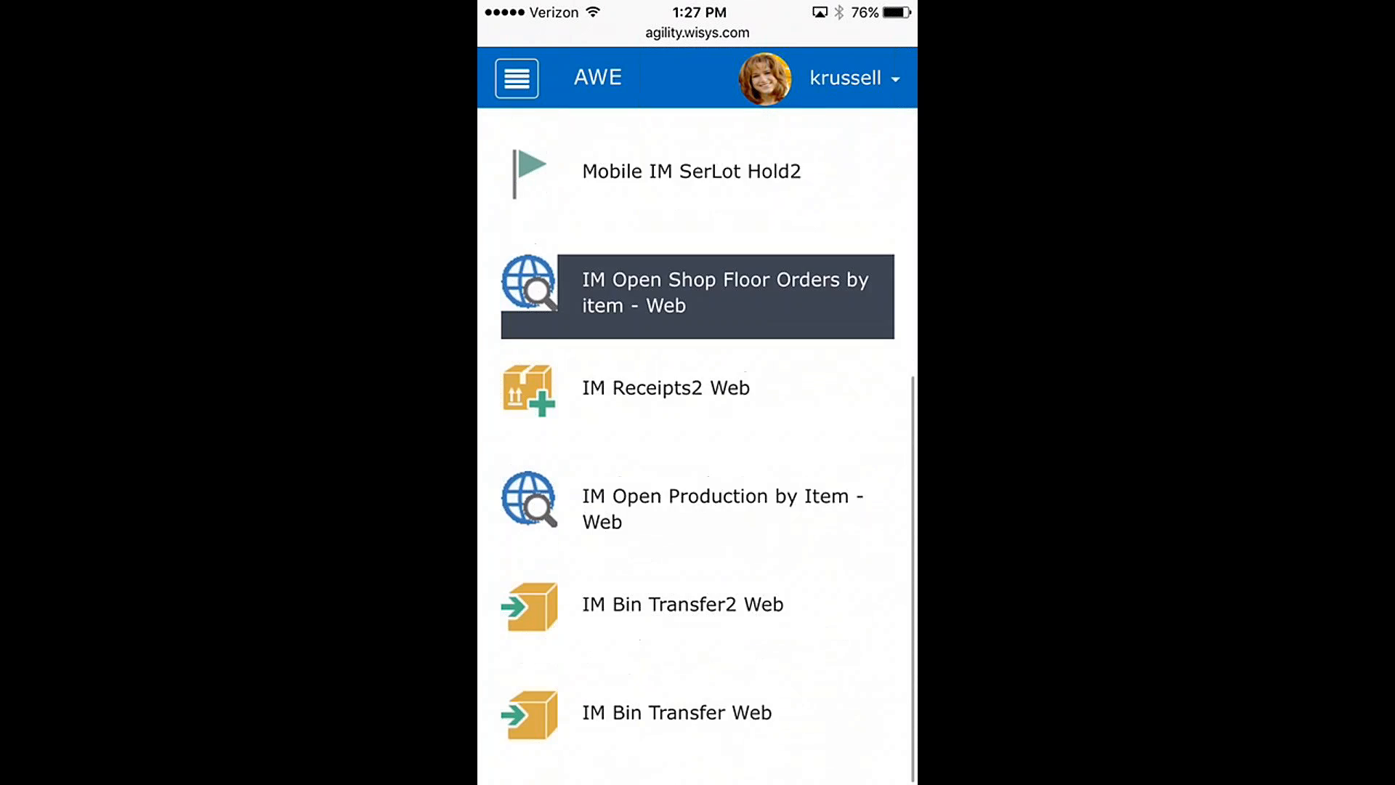
scroll(698, 407, up, 10)
scroll(698, 349, up, 2)
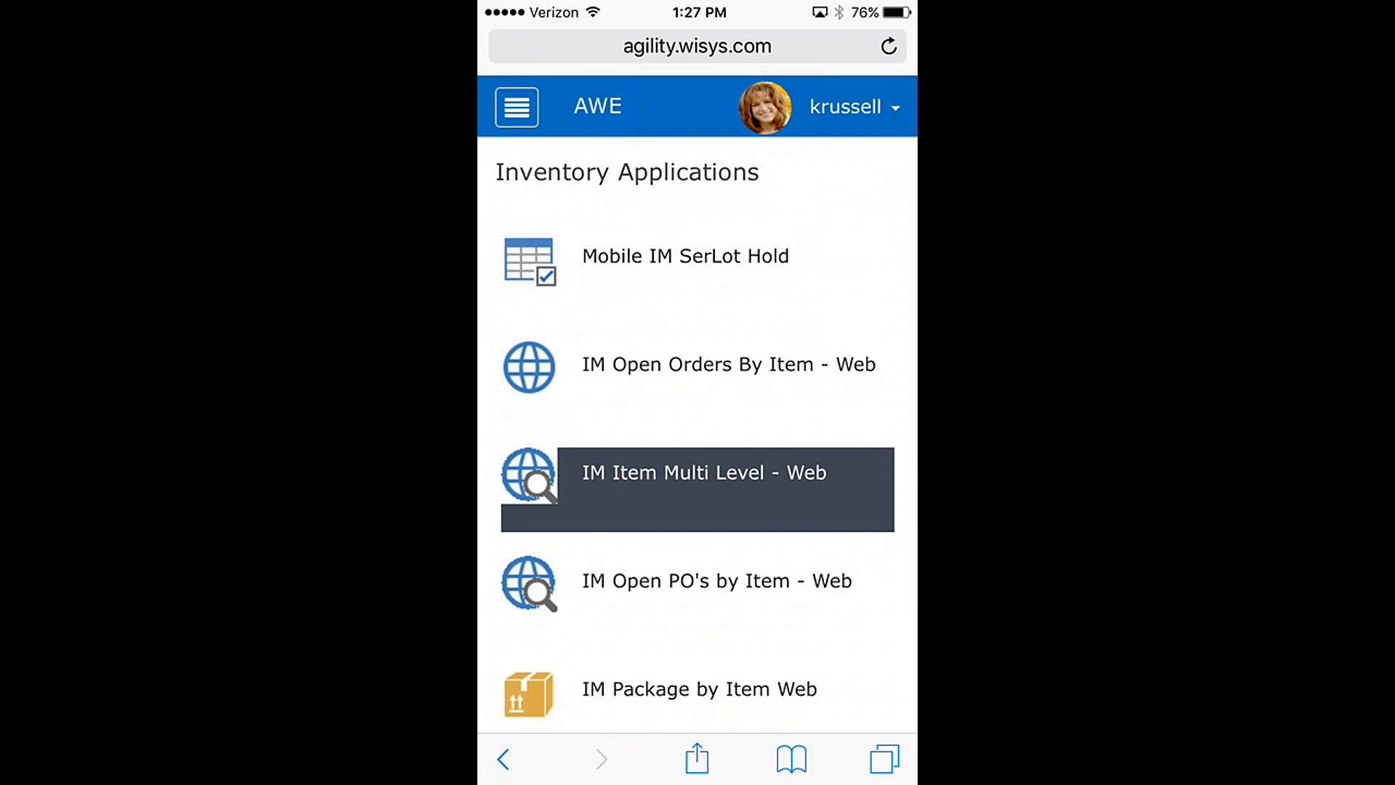
Step: Return to the AWE home page and look through the All Applications list again
click(597, 106)
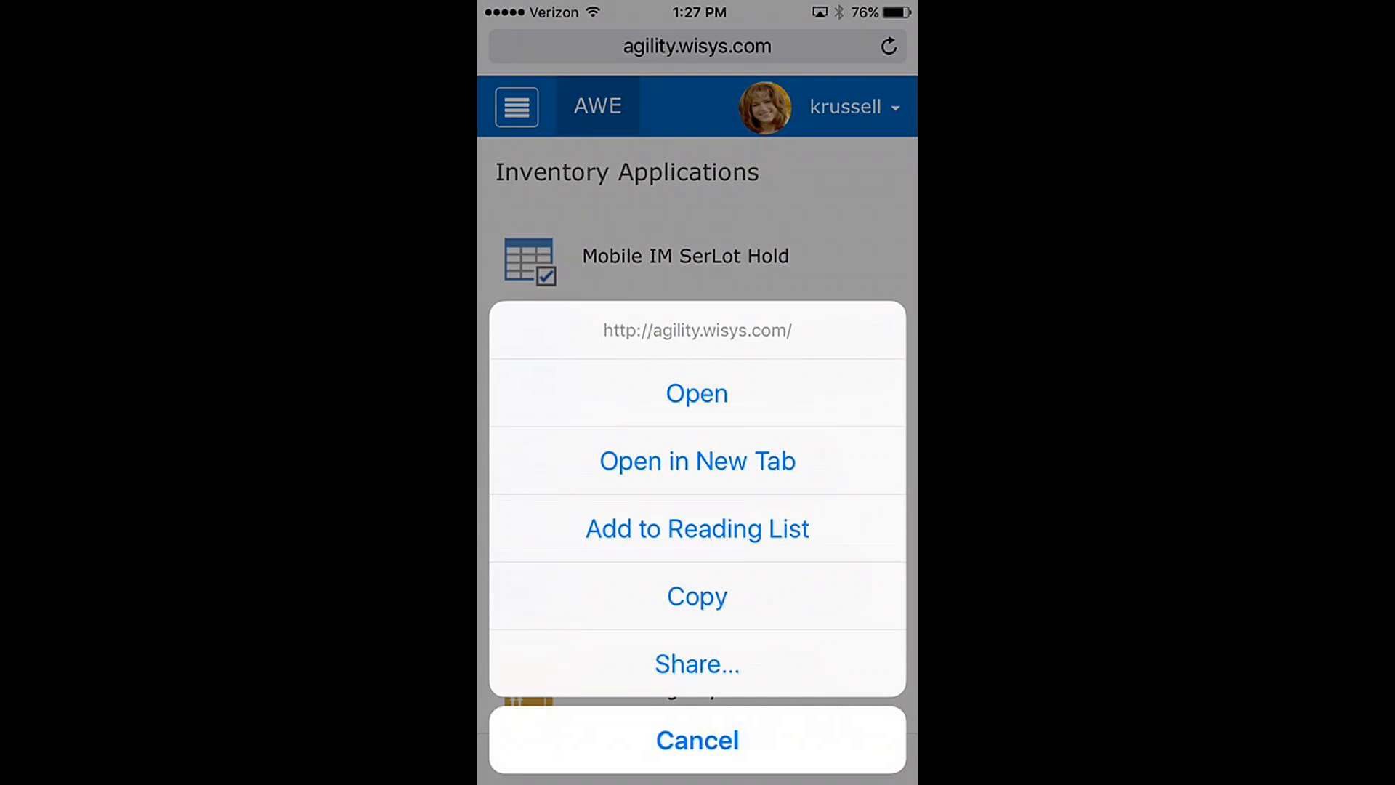
click(698, 393)
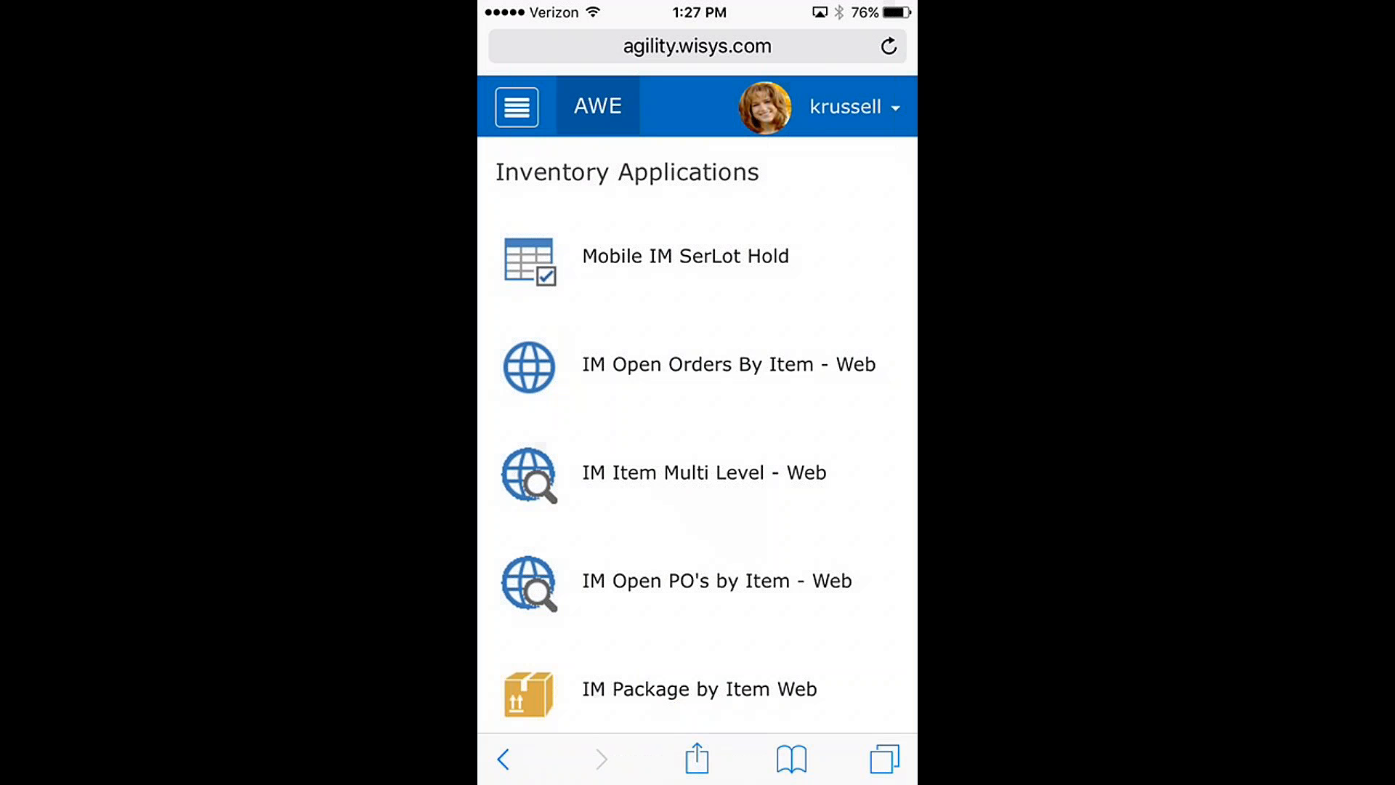
click(702, 364)
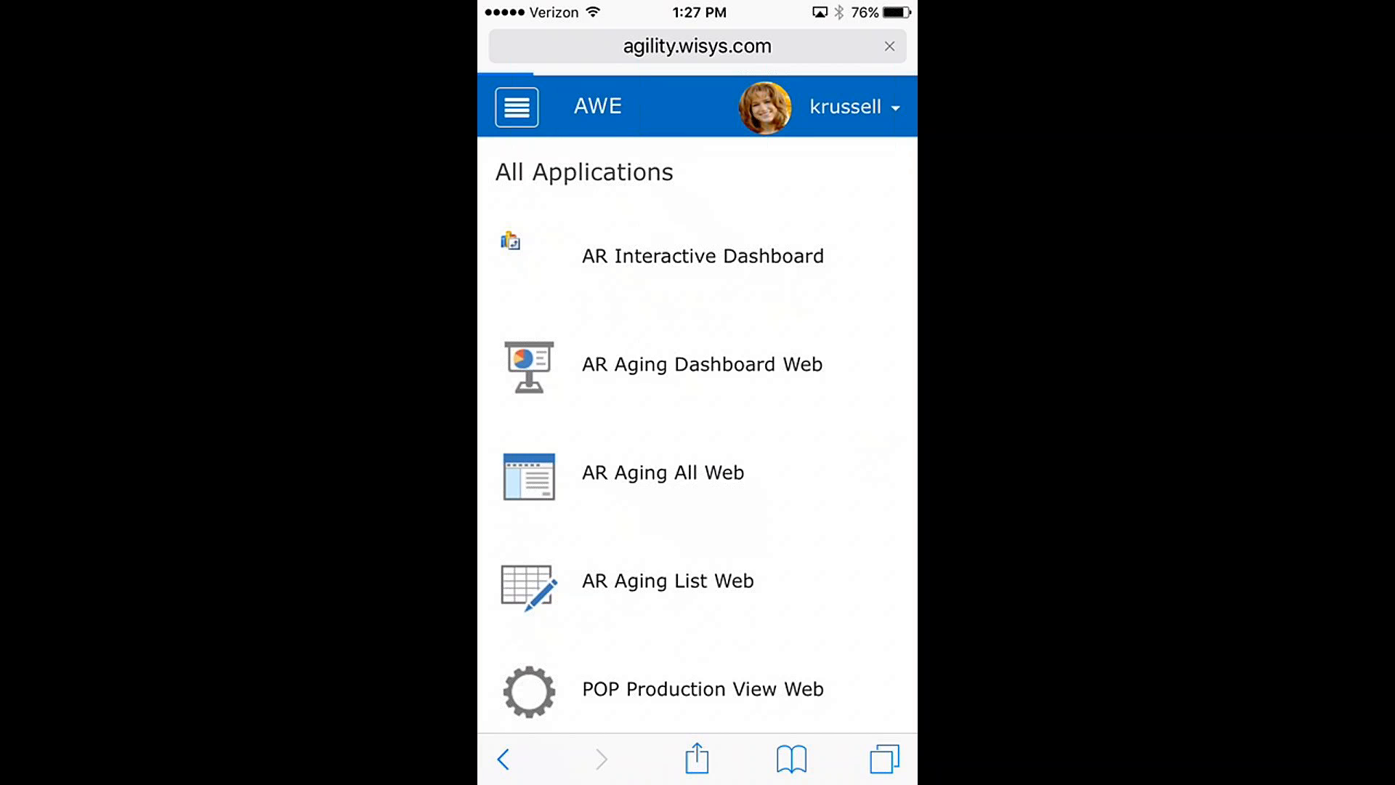
scroll(697, 436, down, 10)
scroll(698, 436, down, 6)
scroll(697, 436, up, 7)
scroll(697, 436, up, 10)
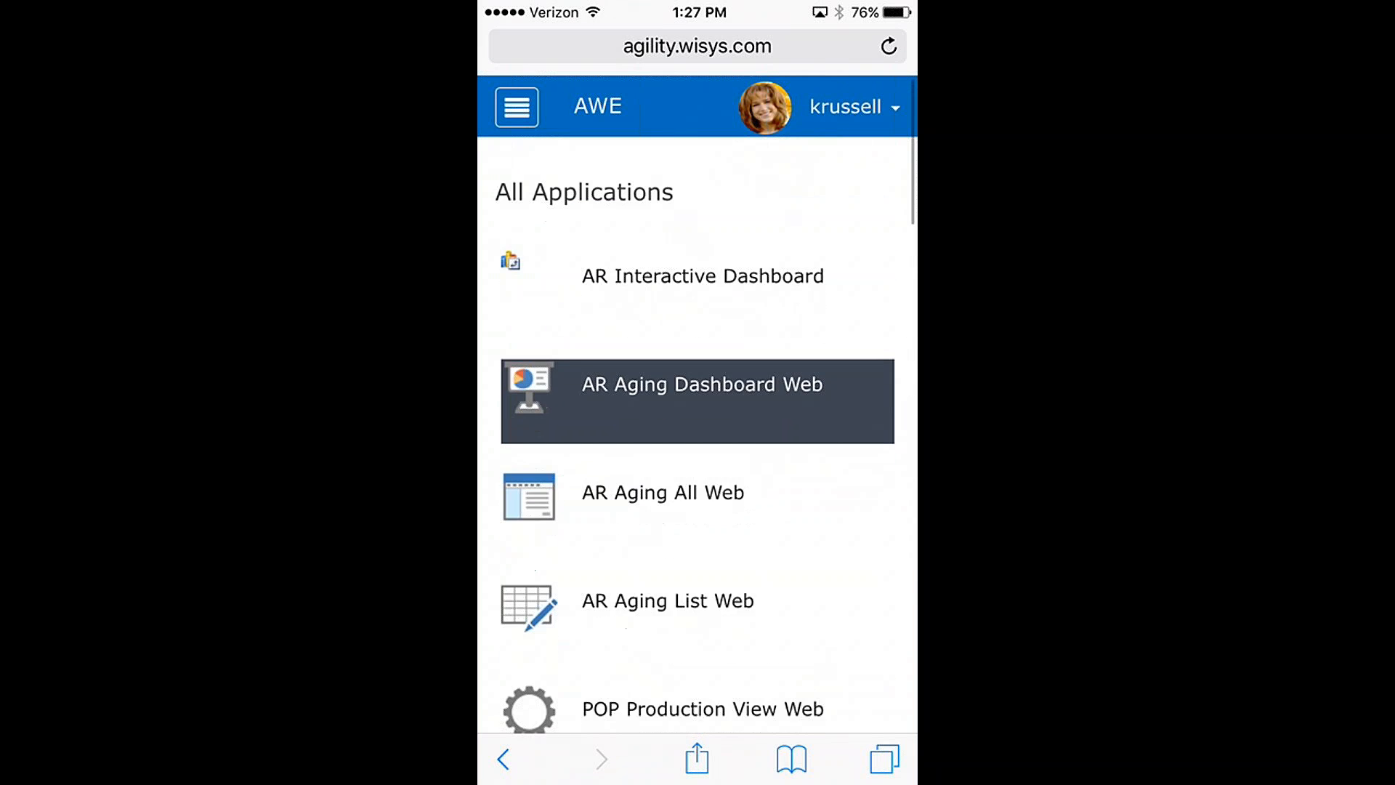
Step: Open the Mobile IM SerLot Hold application from the Inventory category on the phone
click(517, 106)
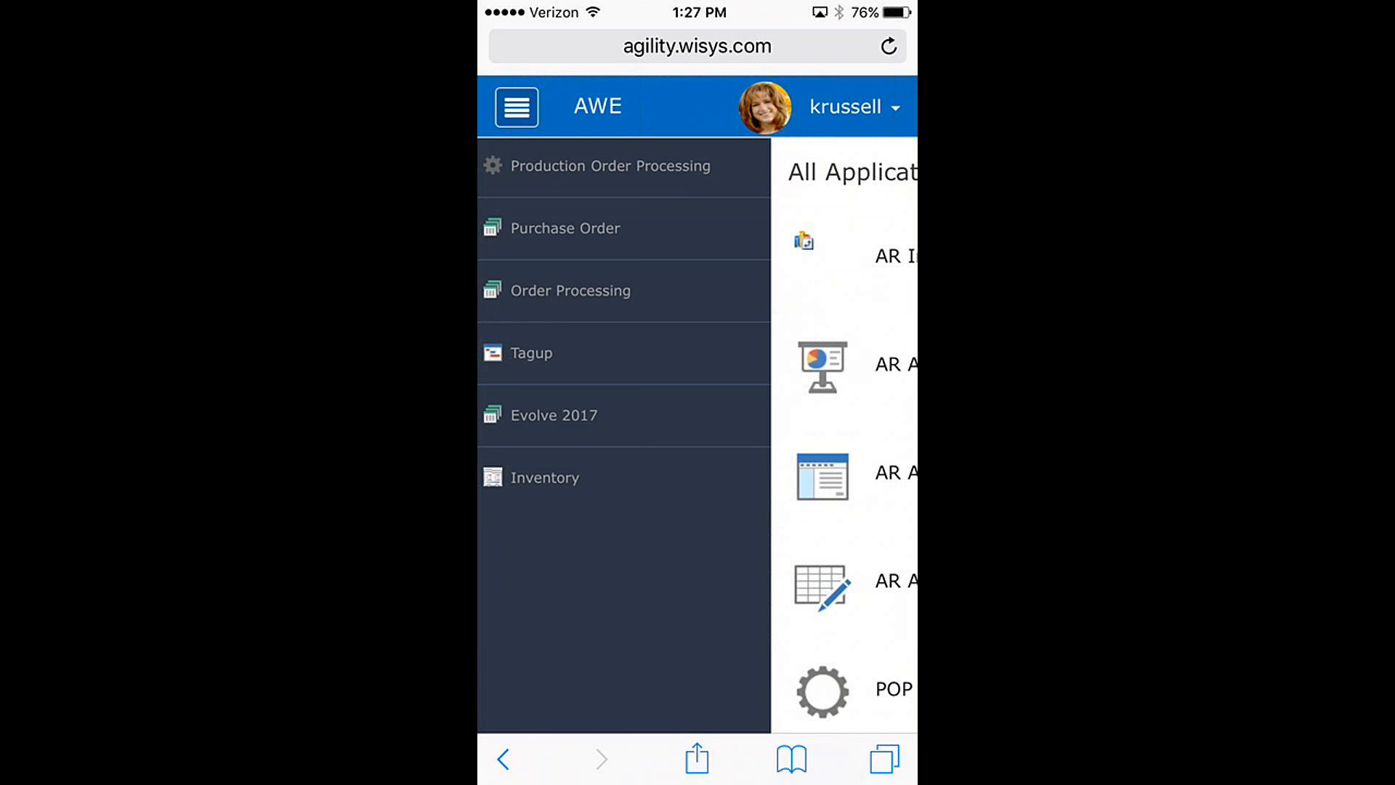
click(545, 478)
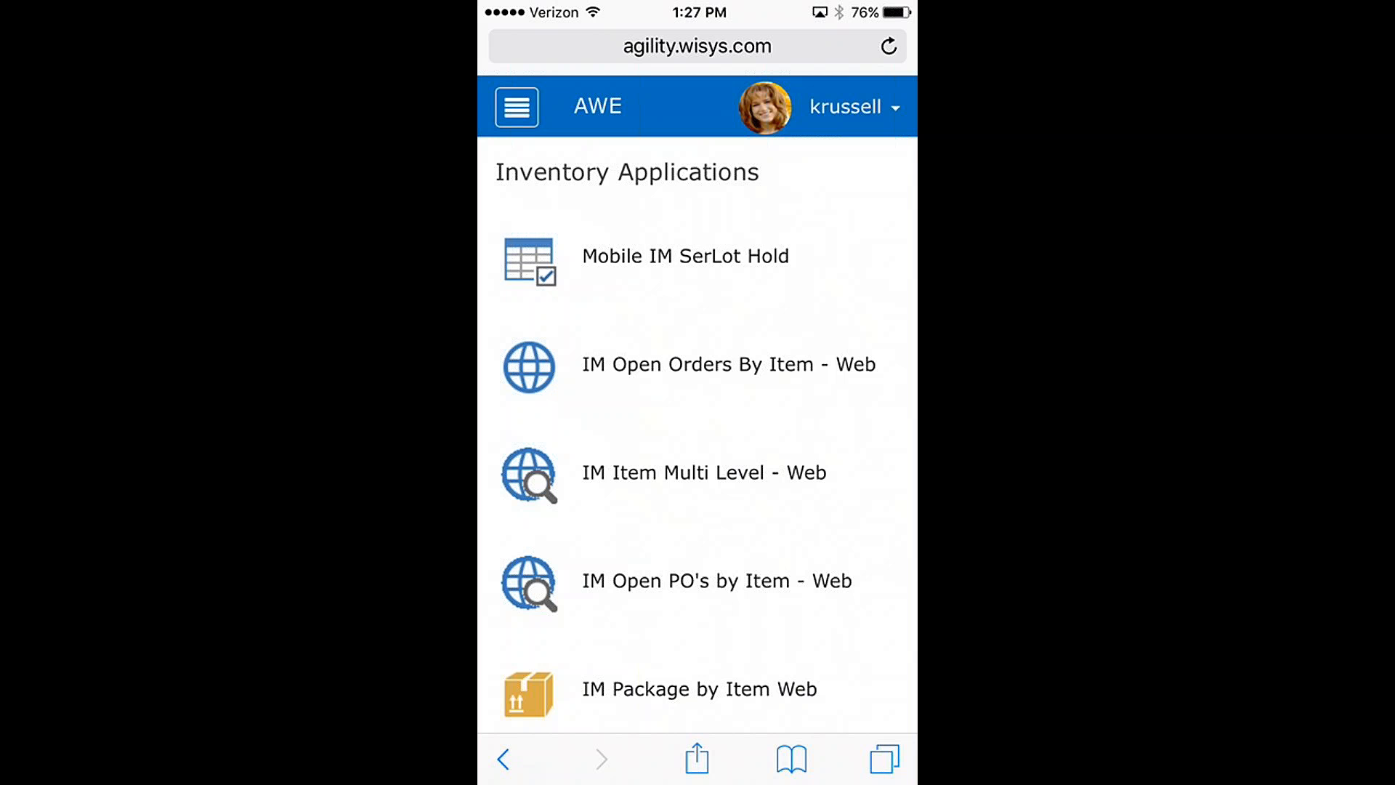
click(685, 272)
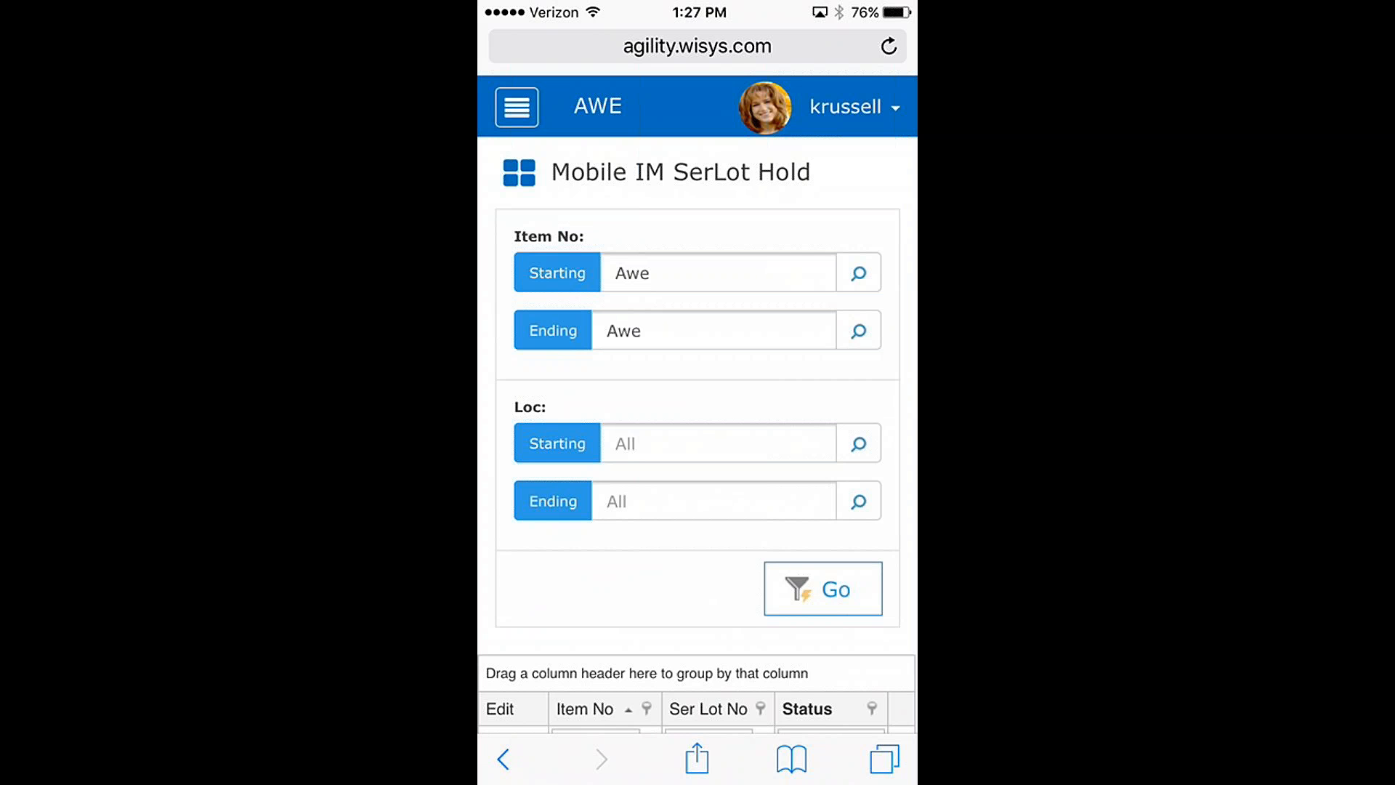
Step: Look up the starting Item No by filtering the item list for Awe, and choose item AWE
click(858, 273)
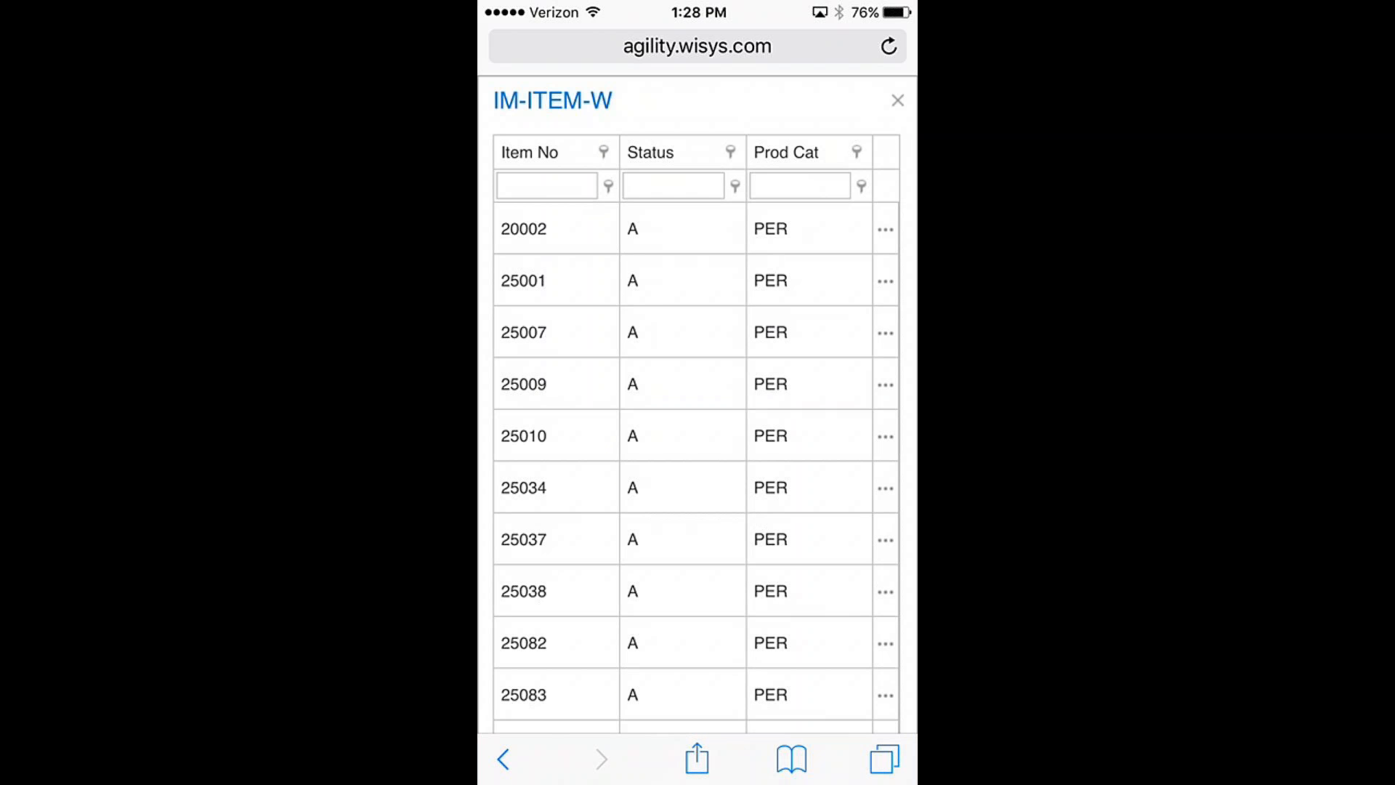
click(547, 186)
text(Awe)
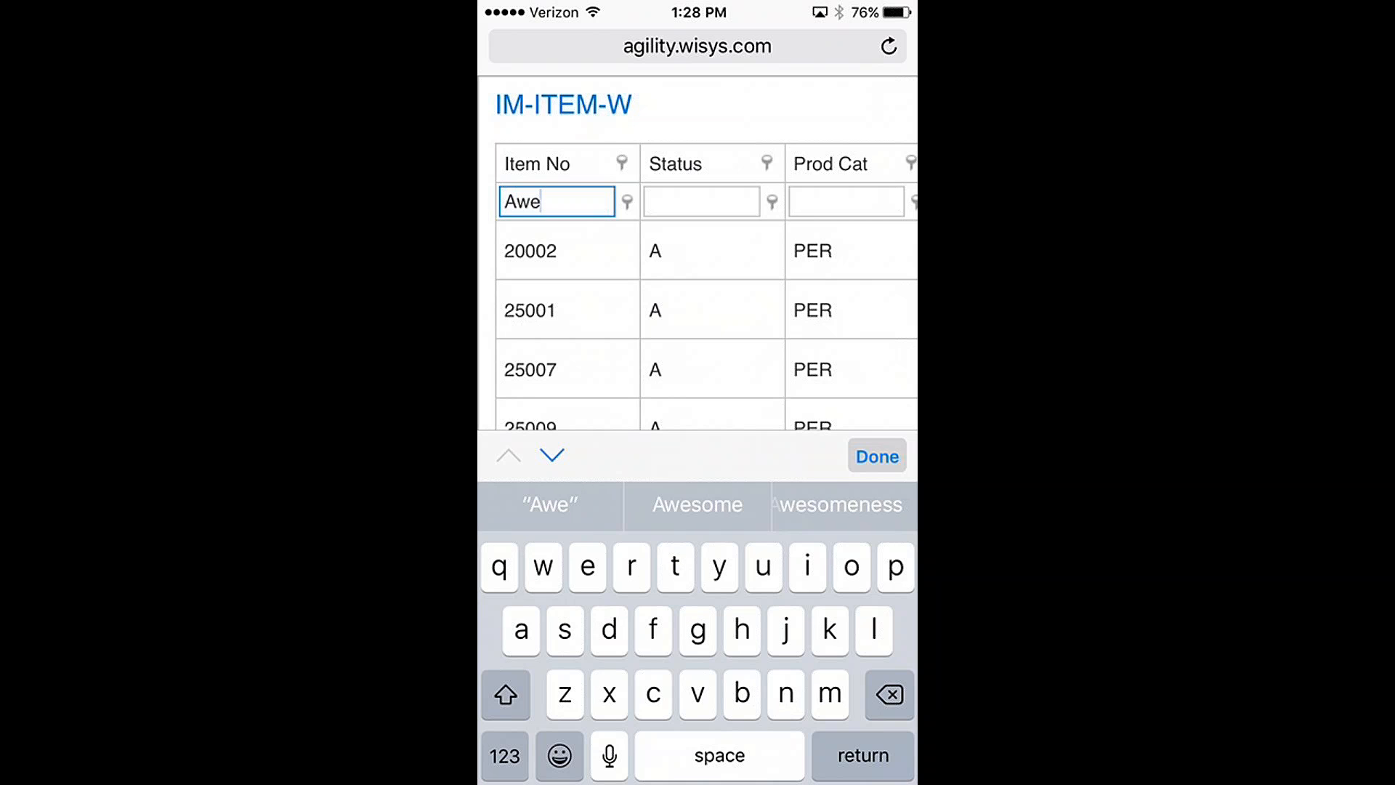
key(Return)
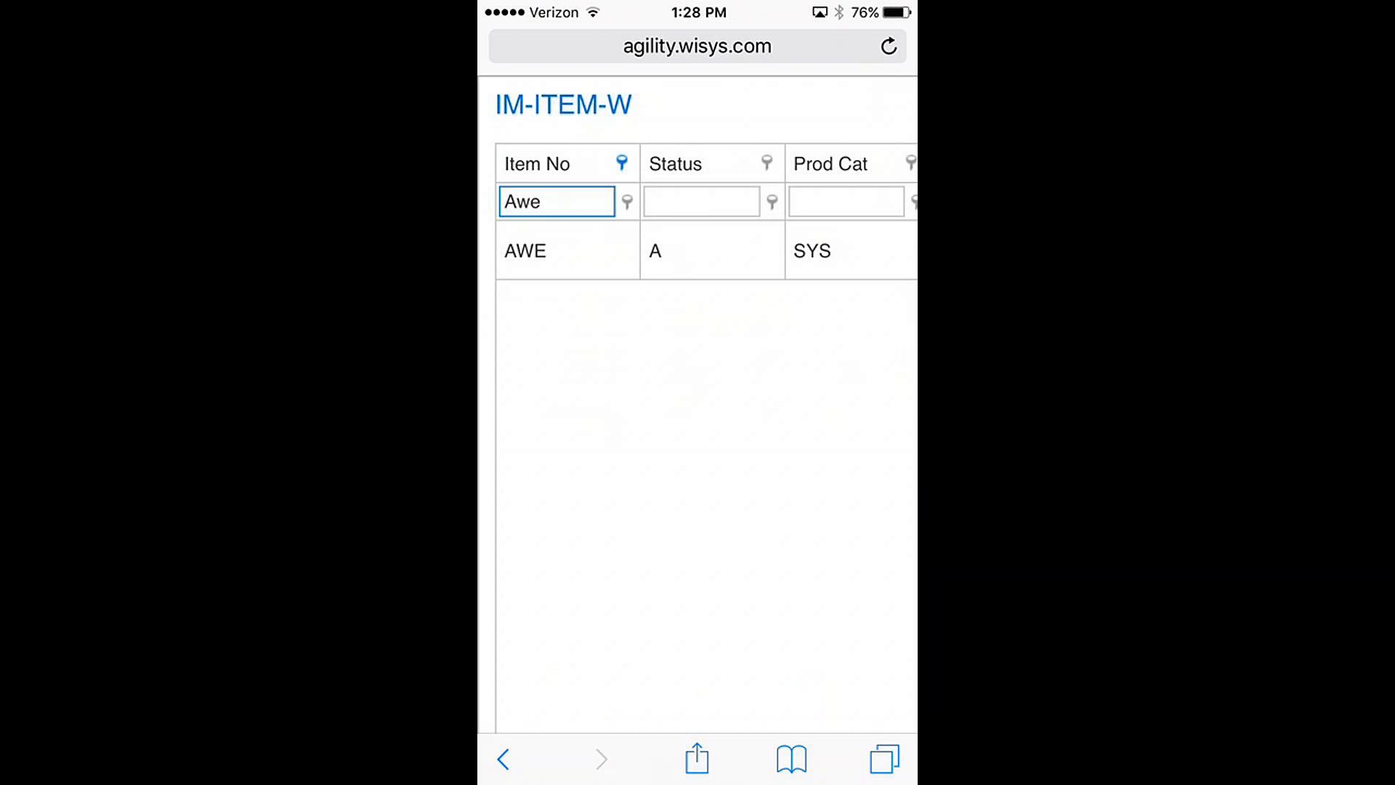
click(527, 251)
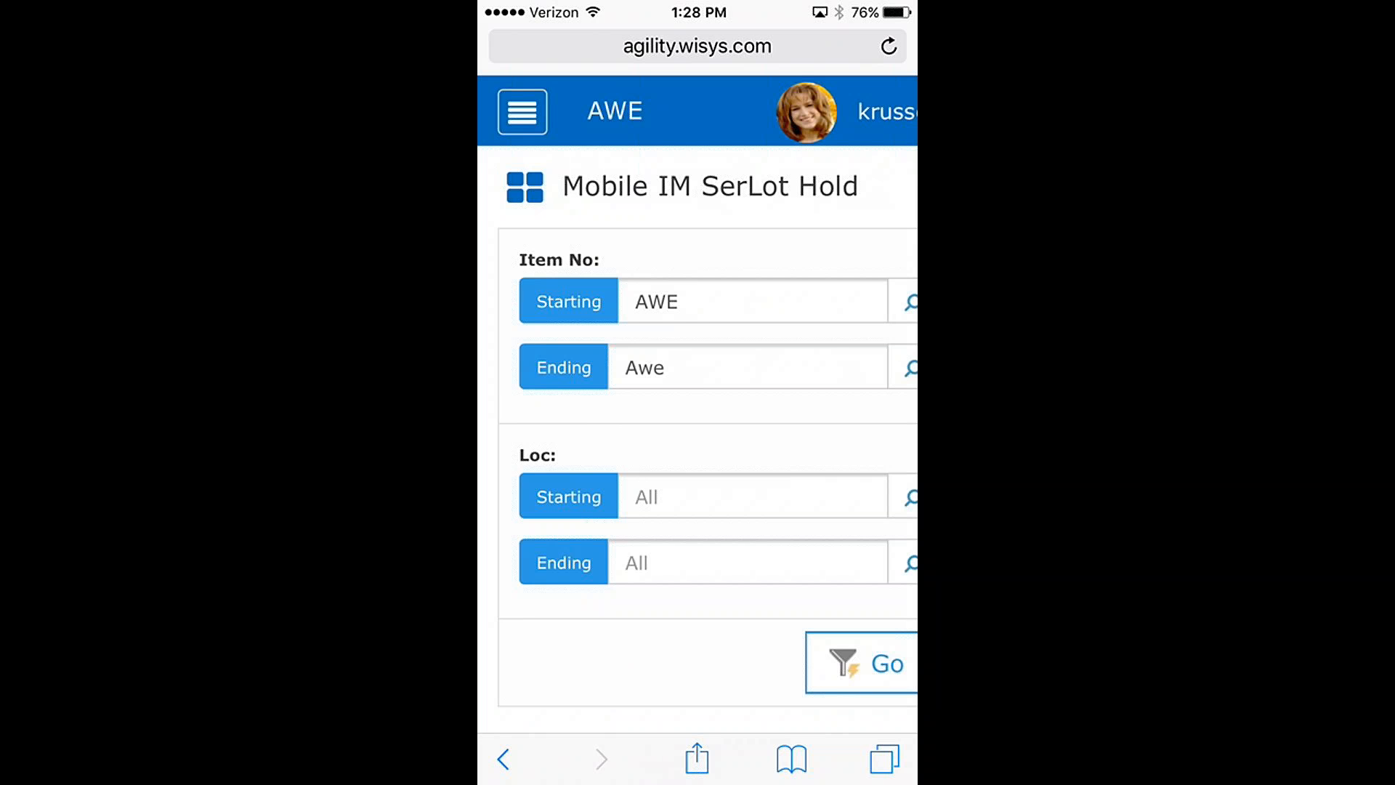
Step: Run the filter for item AWE with the starting and ending Loc left at All
click(749, 498)
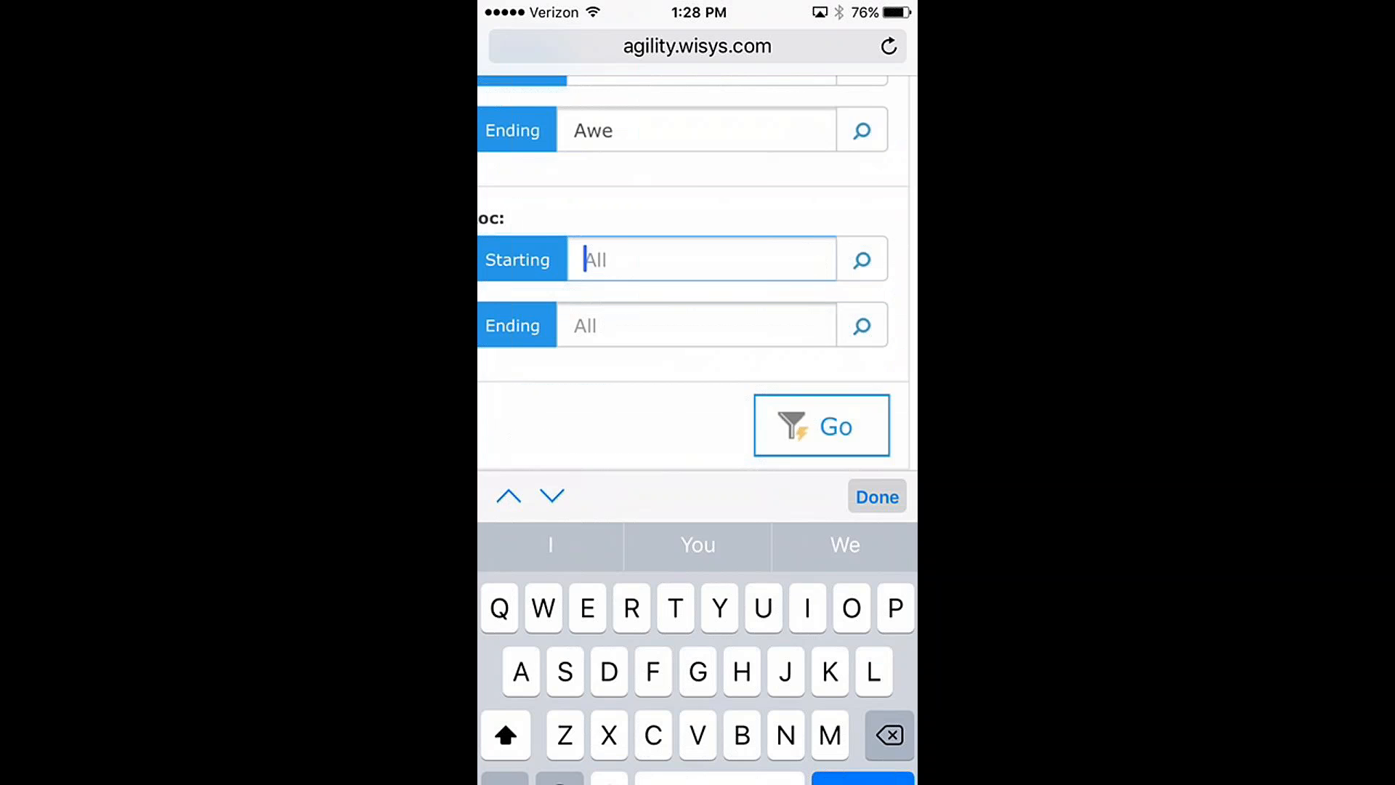
click(860, 240)
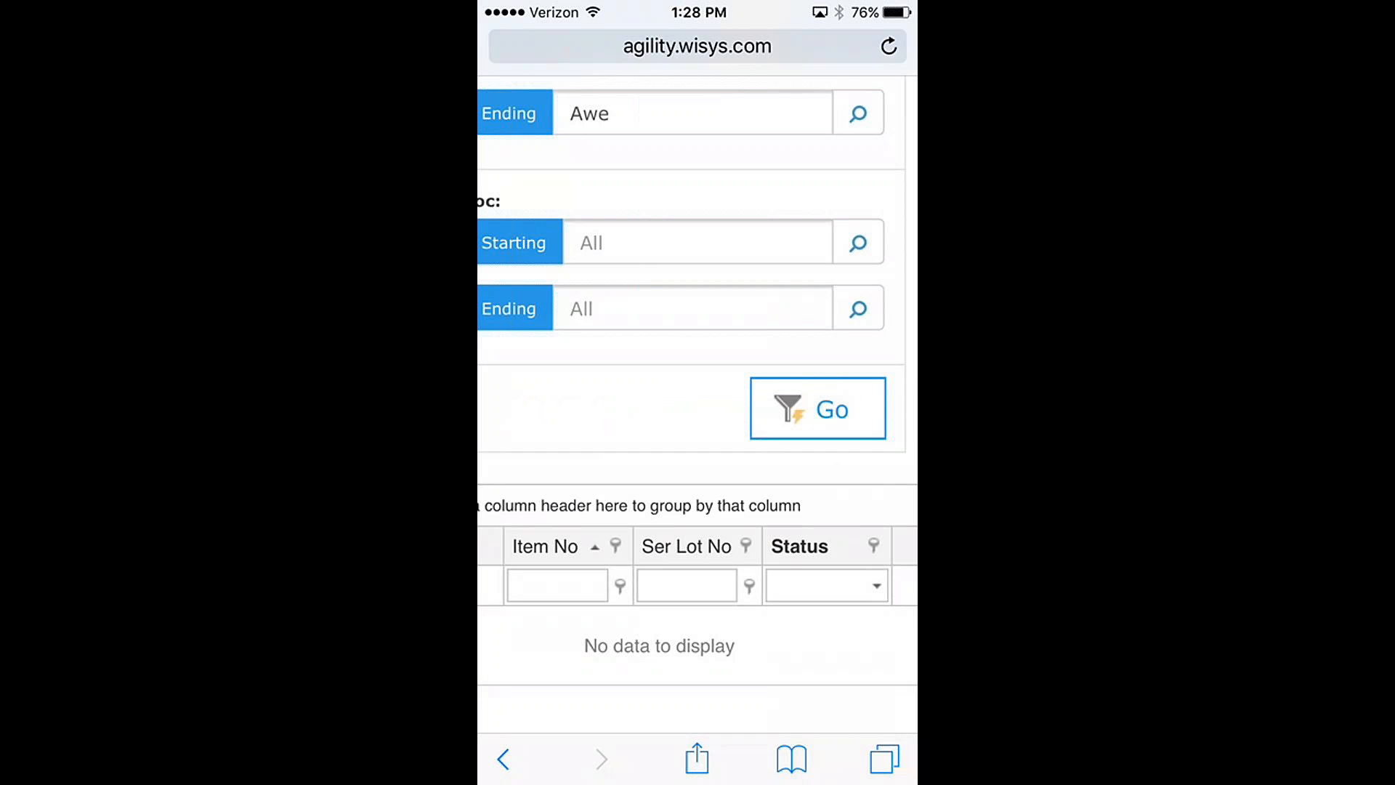
click(698, 242)
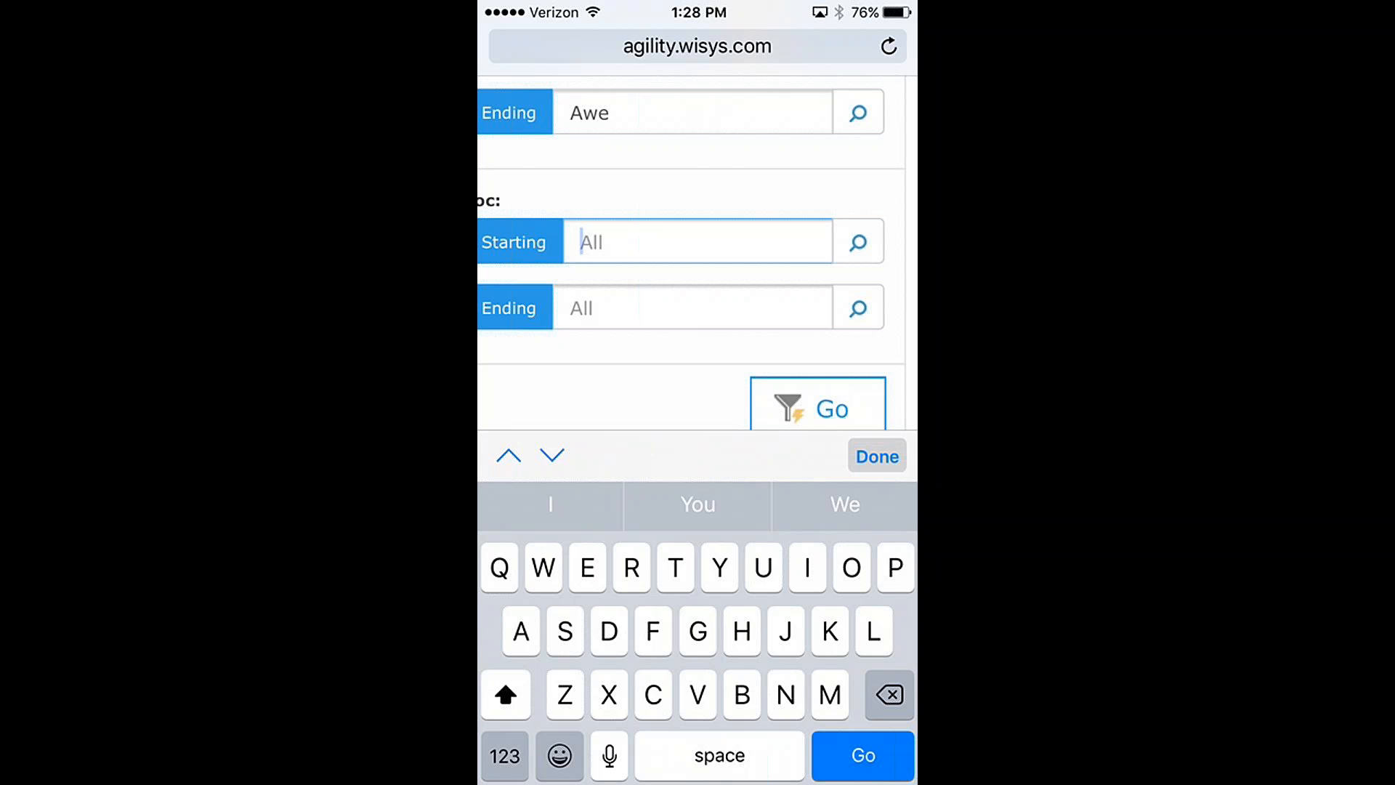
click(817, 408)
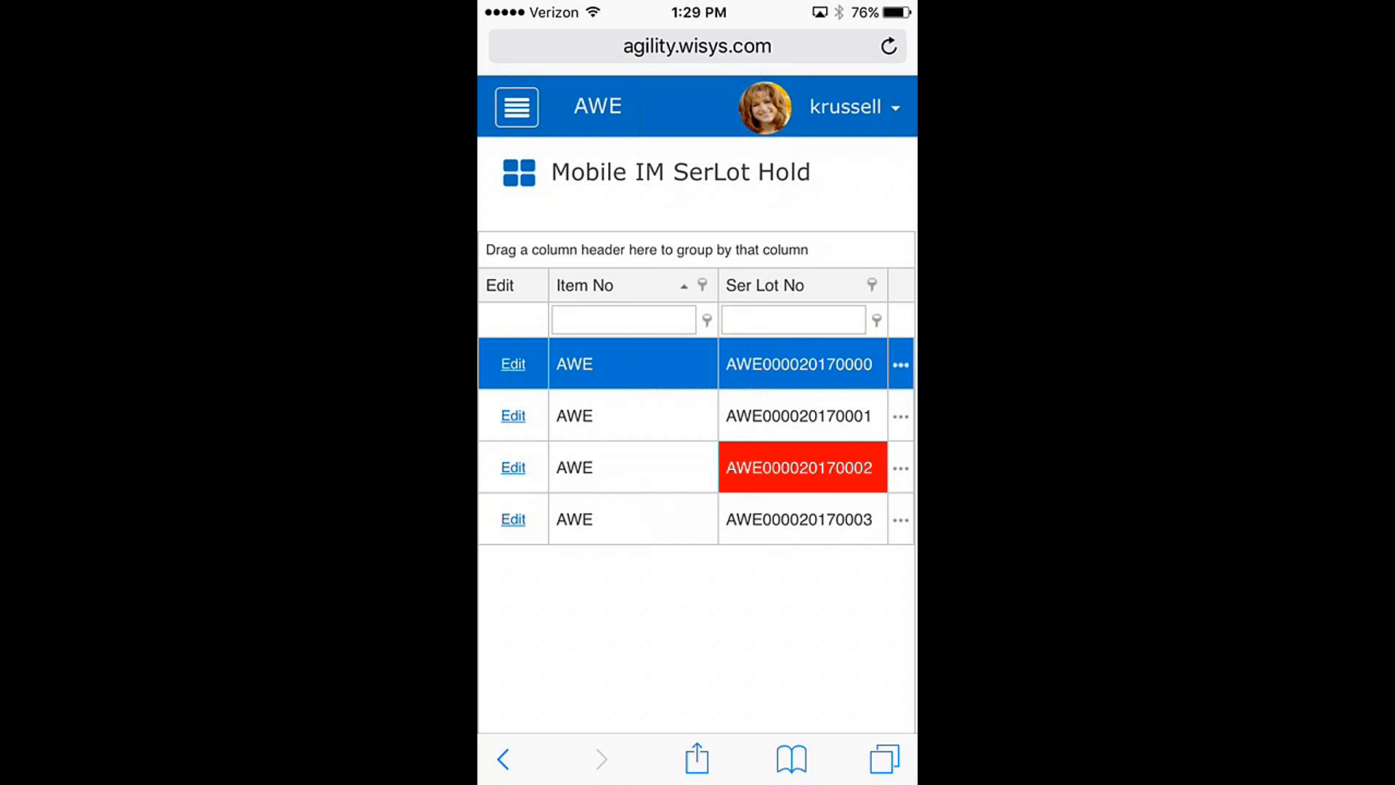
Step: Set the serial/lot grid's layout to Single Row Processing
click(519, 173)
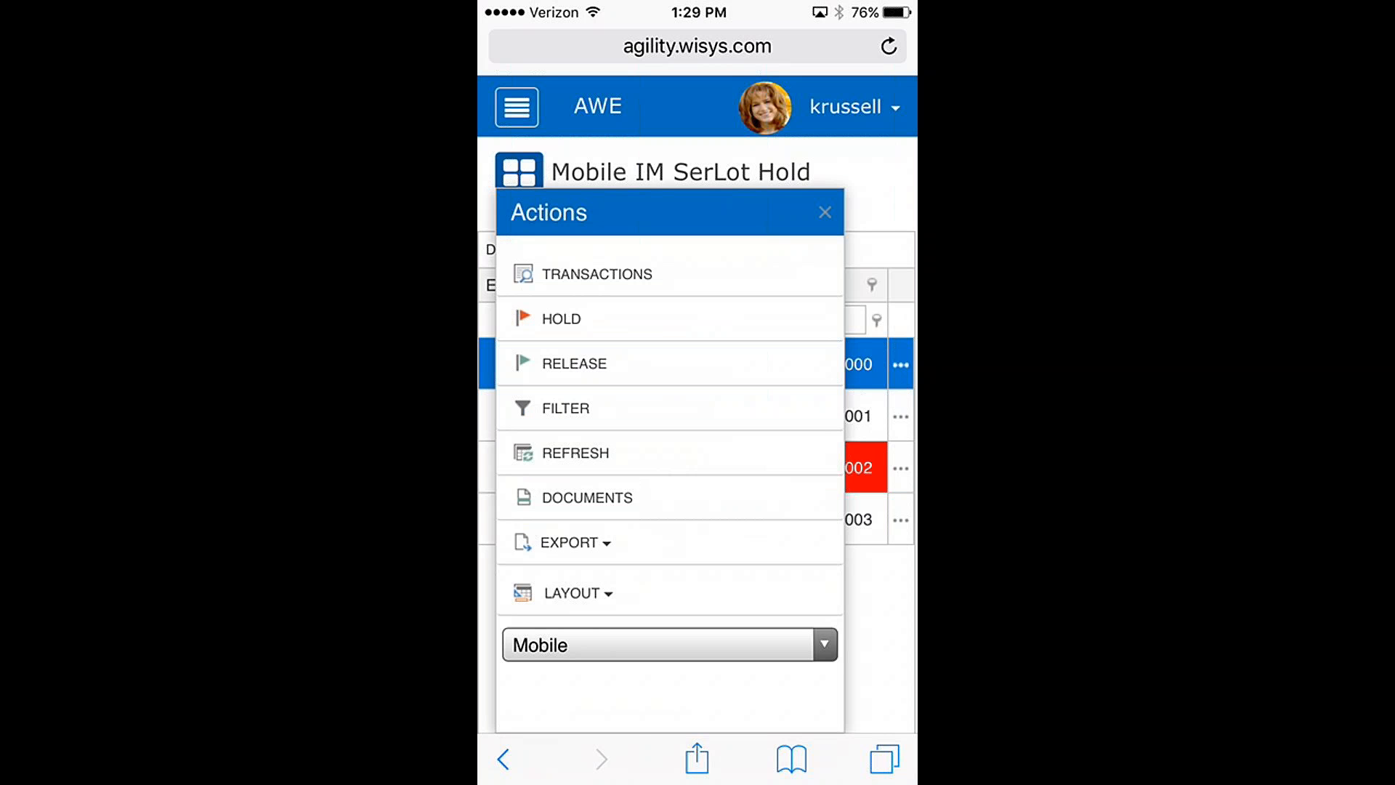
click(578, 593)
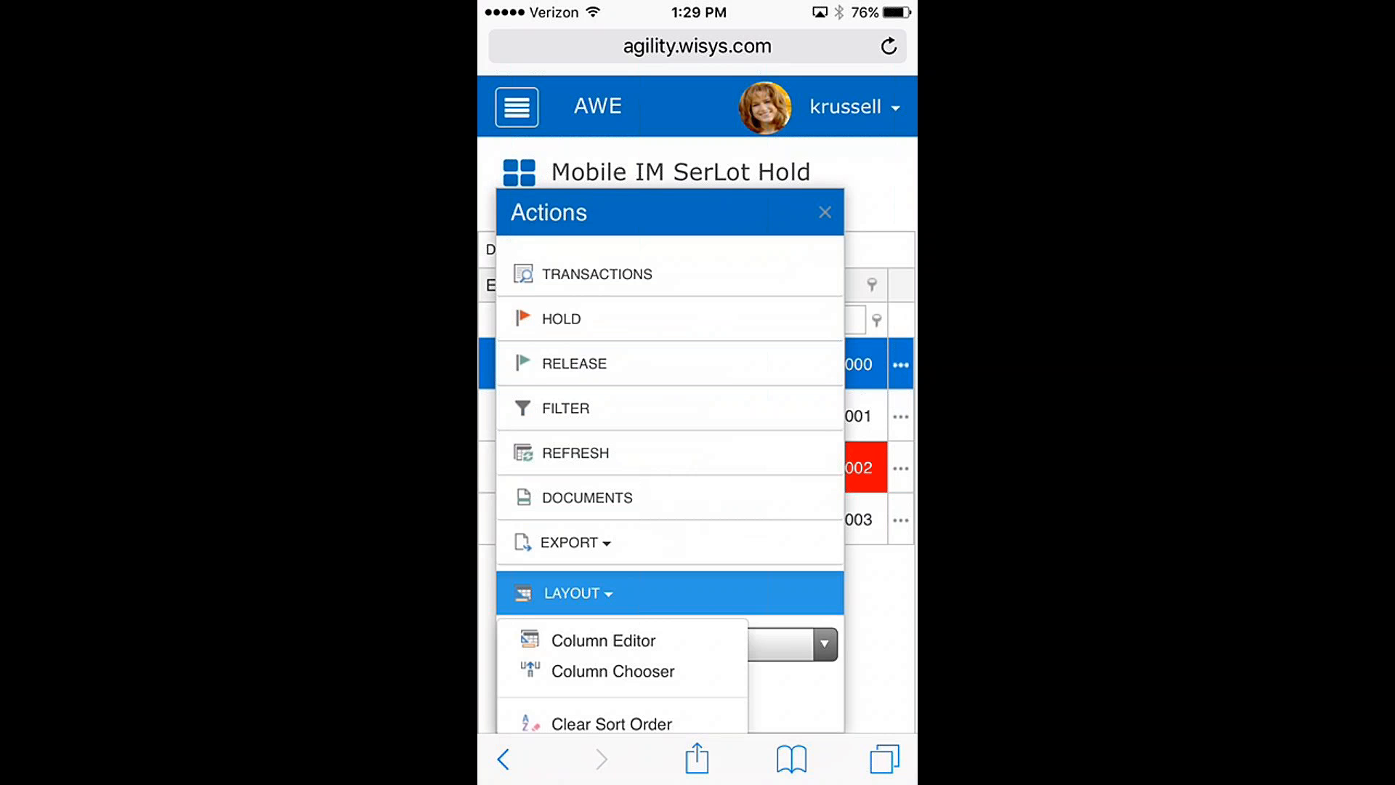
scroll(697, 407, down, 5)
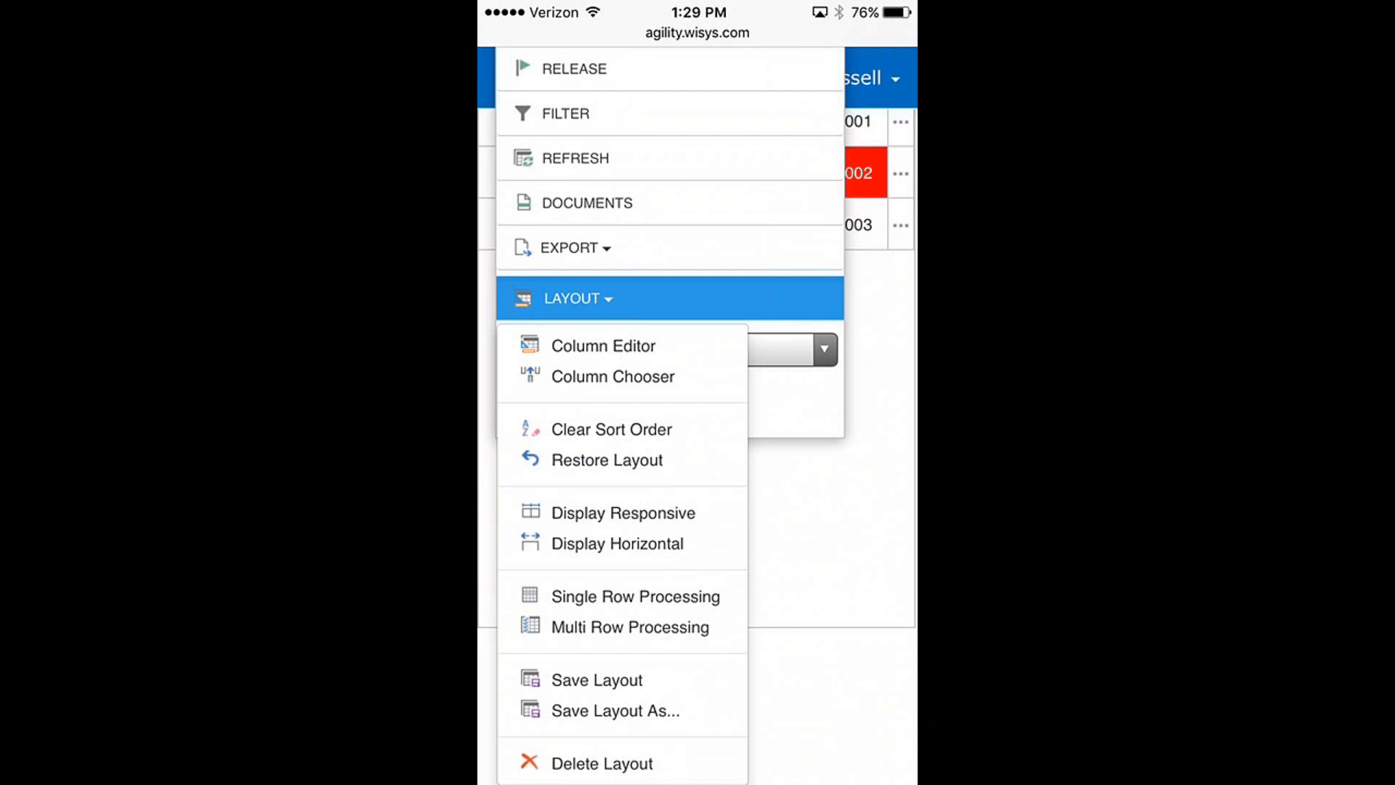
click(635, 596)
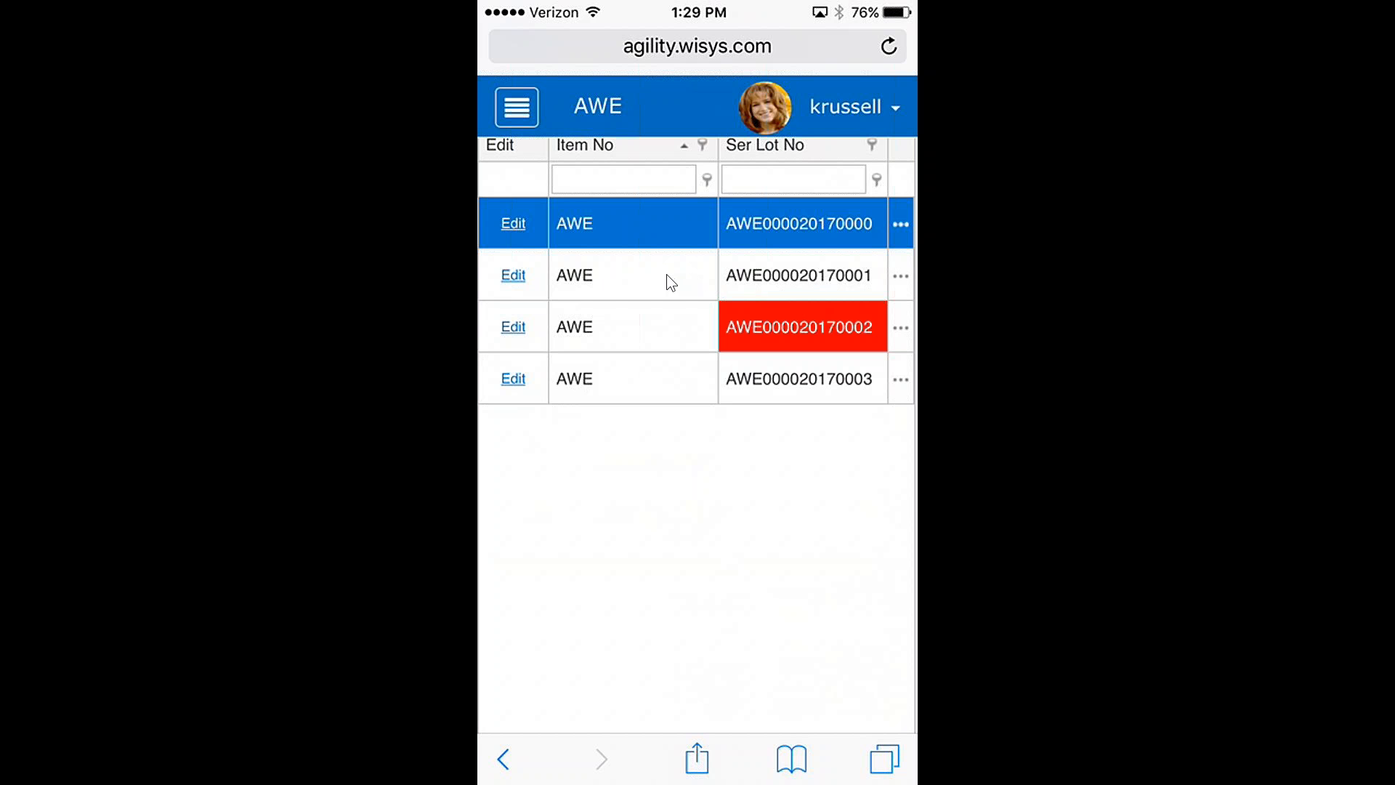
scroll(666, 274, up, 2)
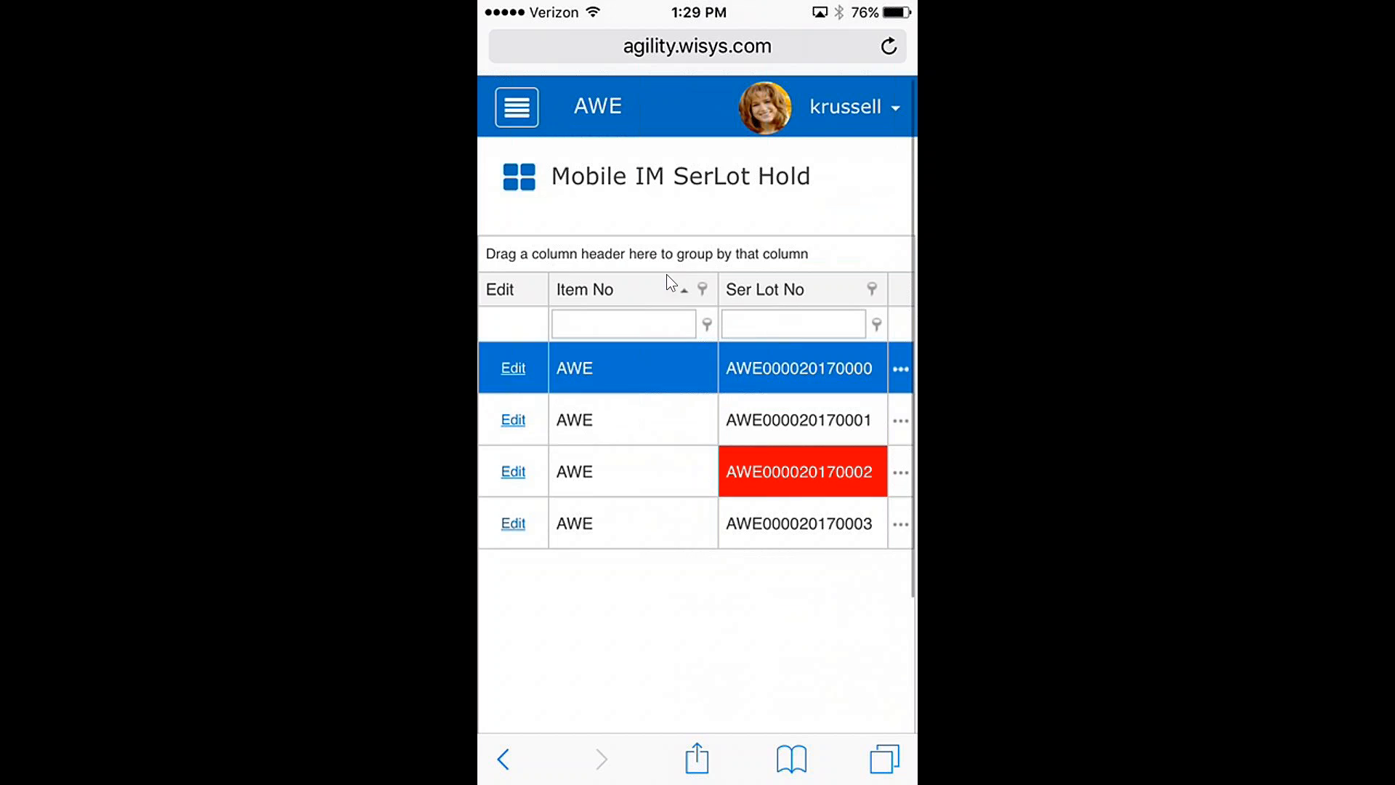
click(666, 415)
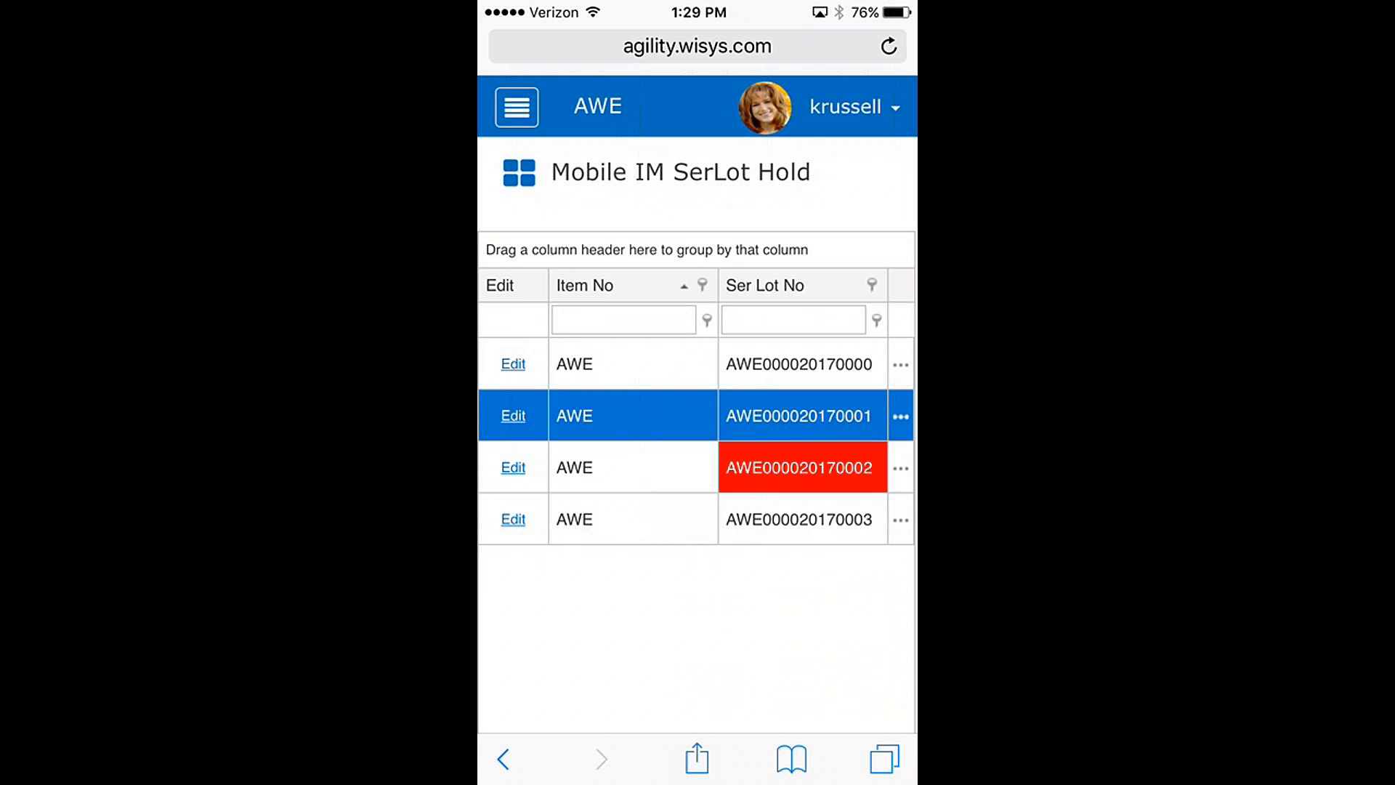
click(513, 416)
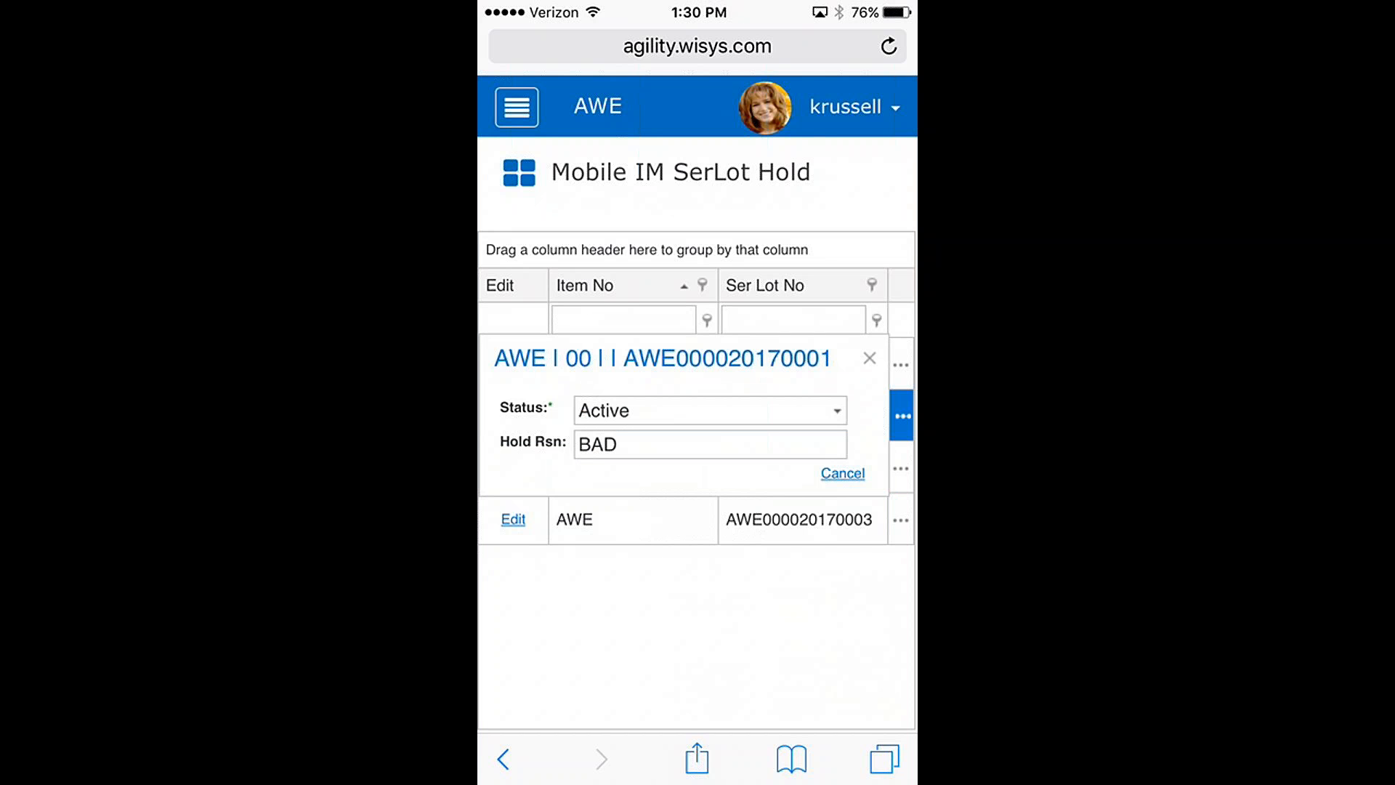
click(837, 411)
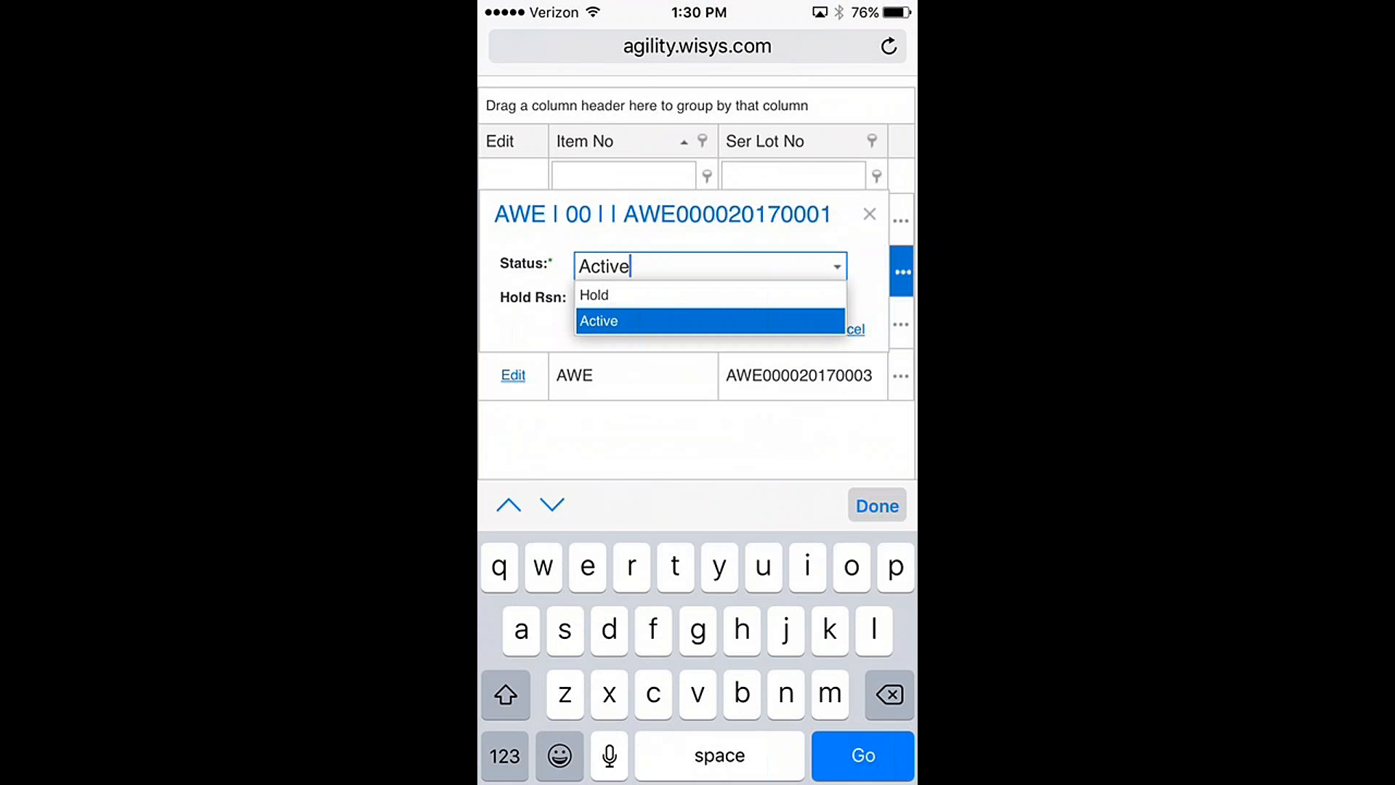
click(654, 295)
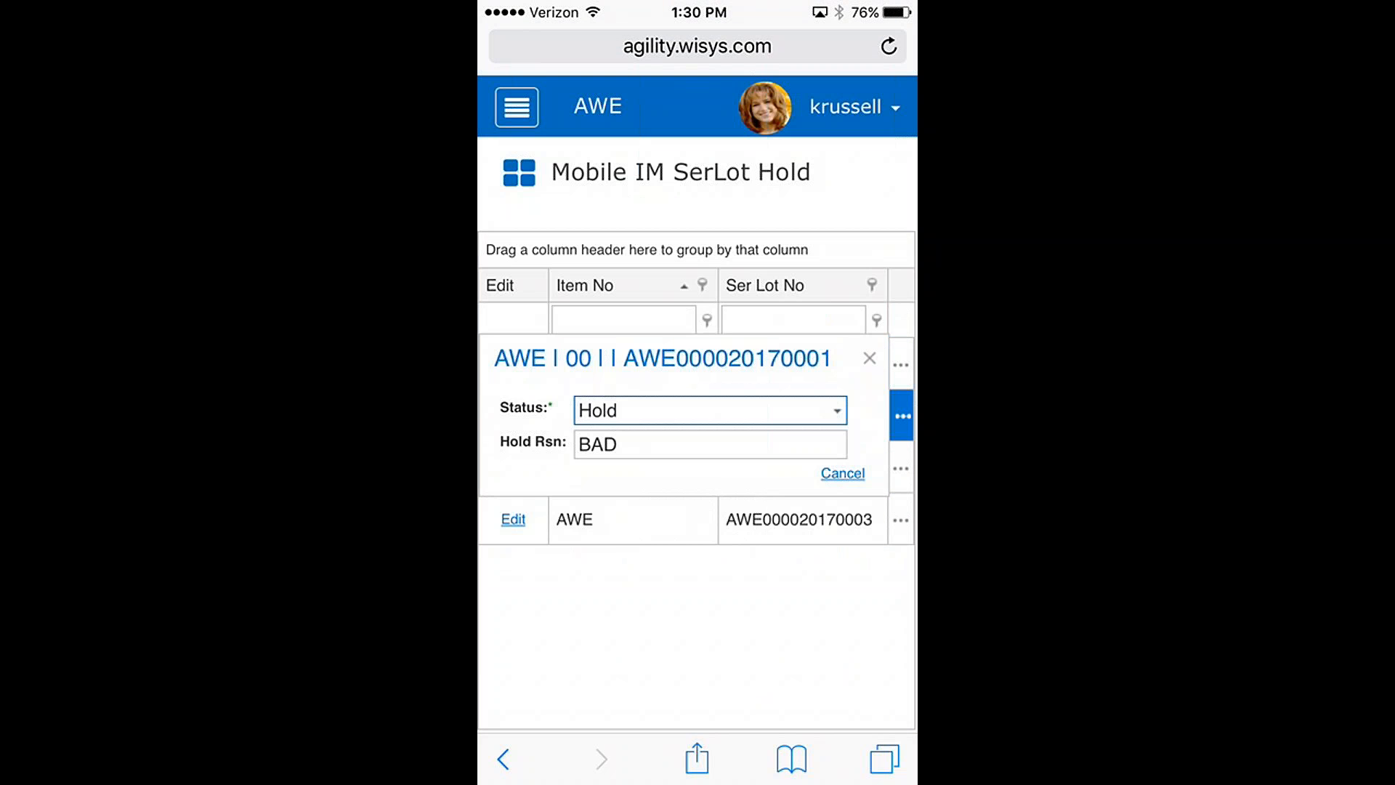
click(710, 444)
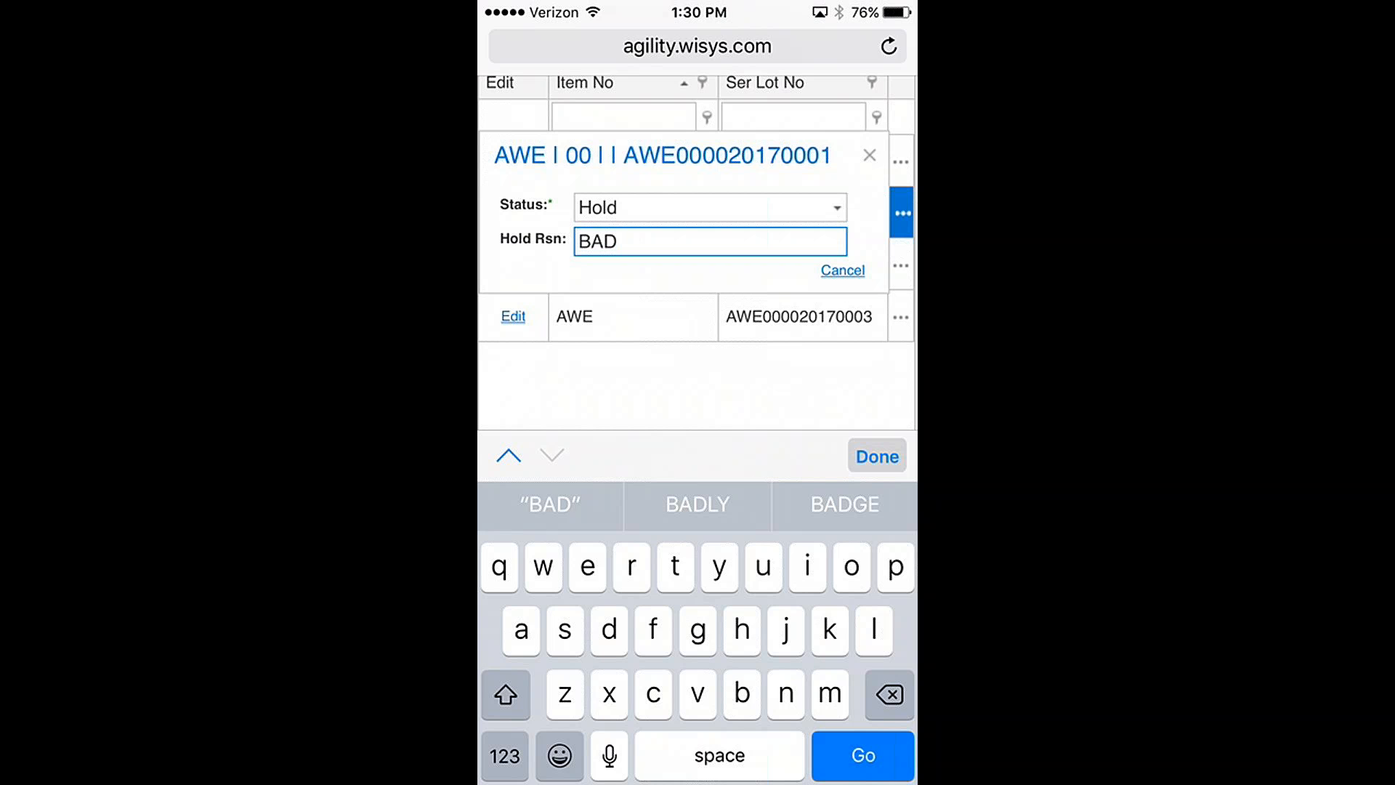
key(BackSpace)
key(BackSpace)
key(BackSpace)
text(R)
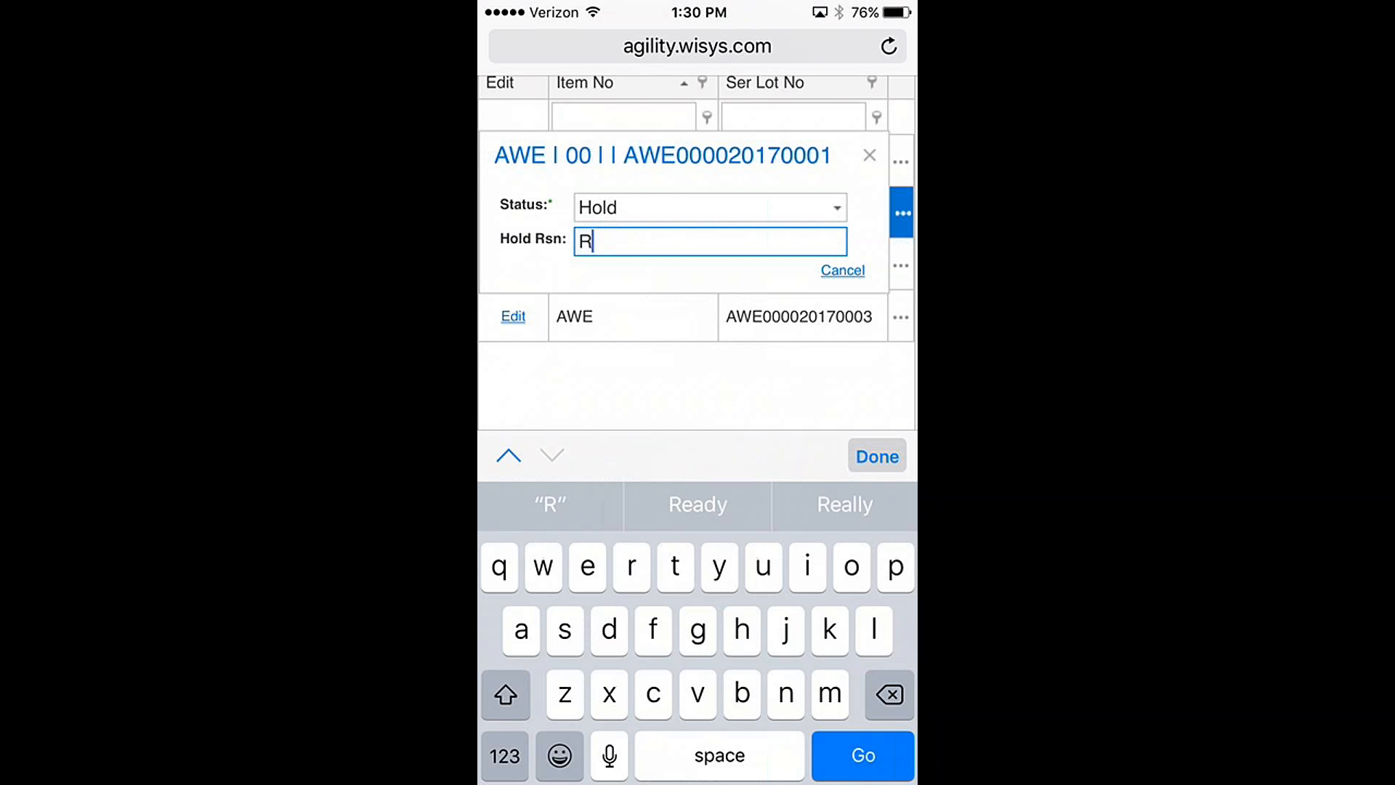
text(vw)
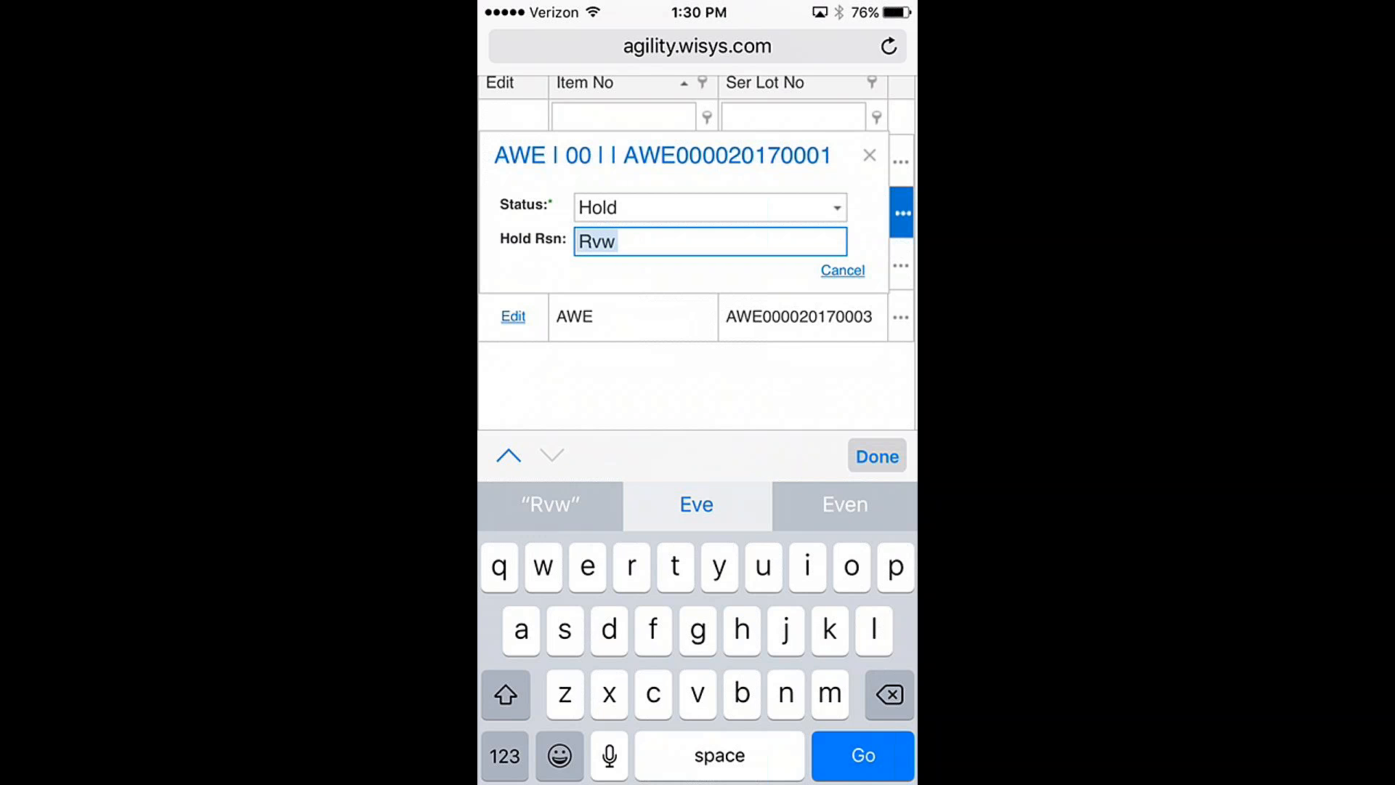
scroll(697, 253, up, 2)
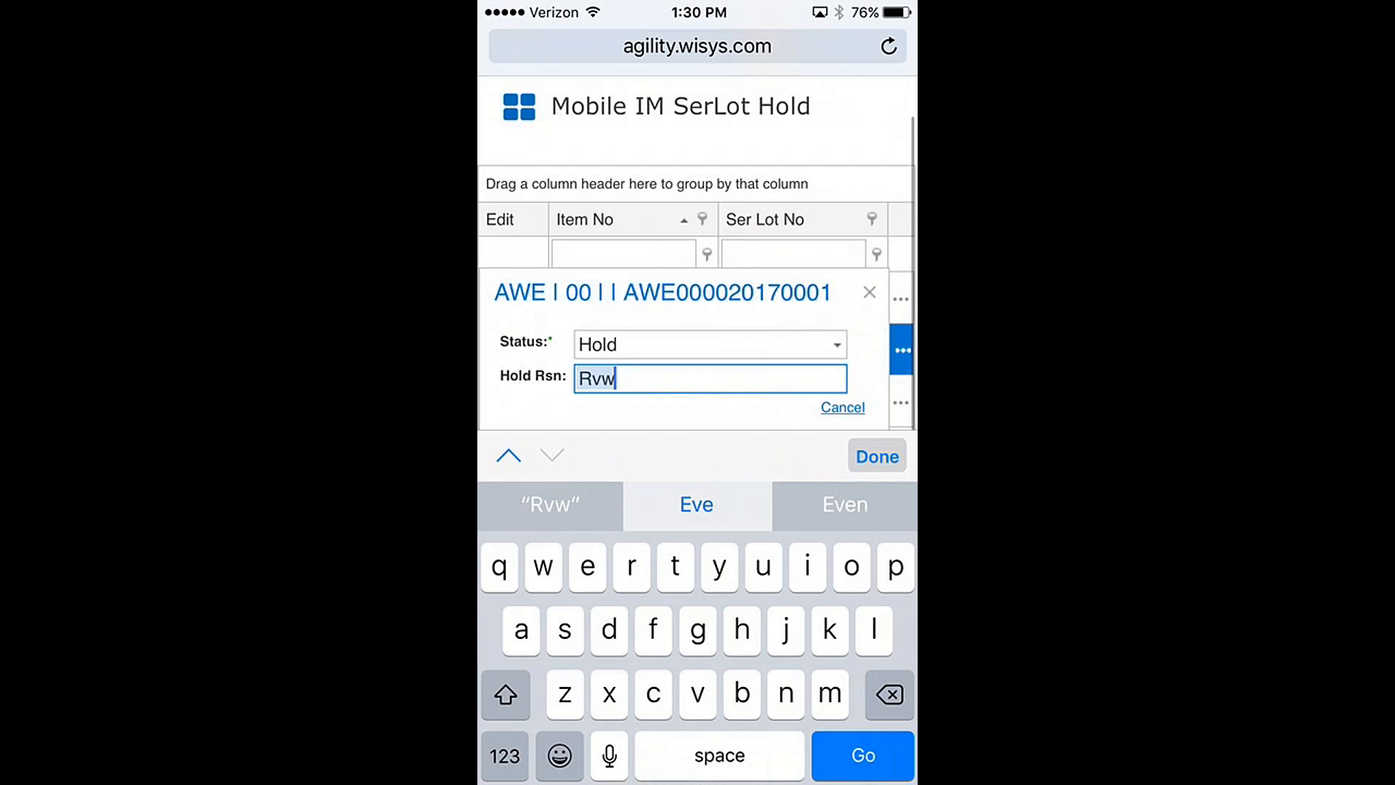
click(519, 107)
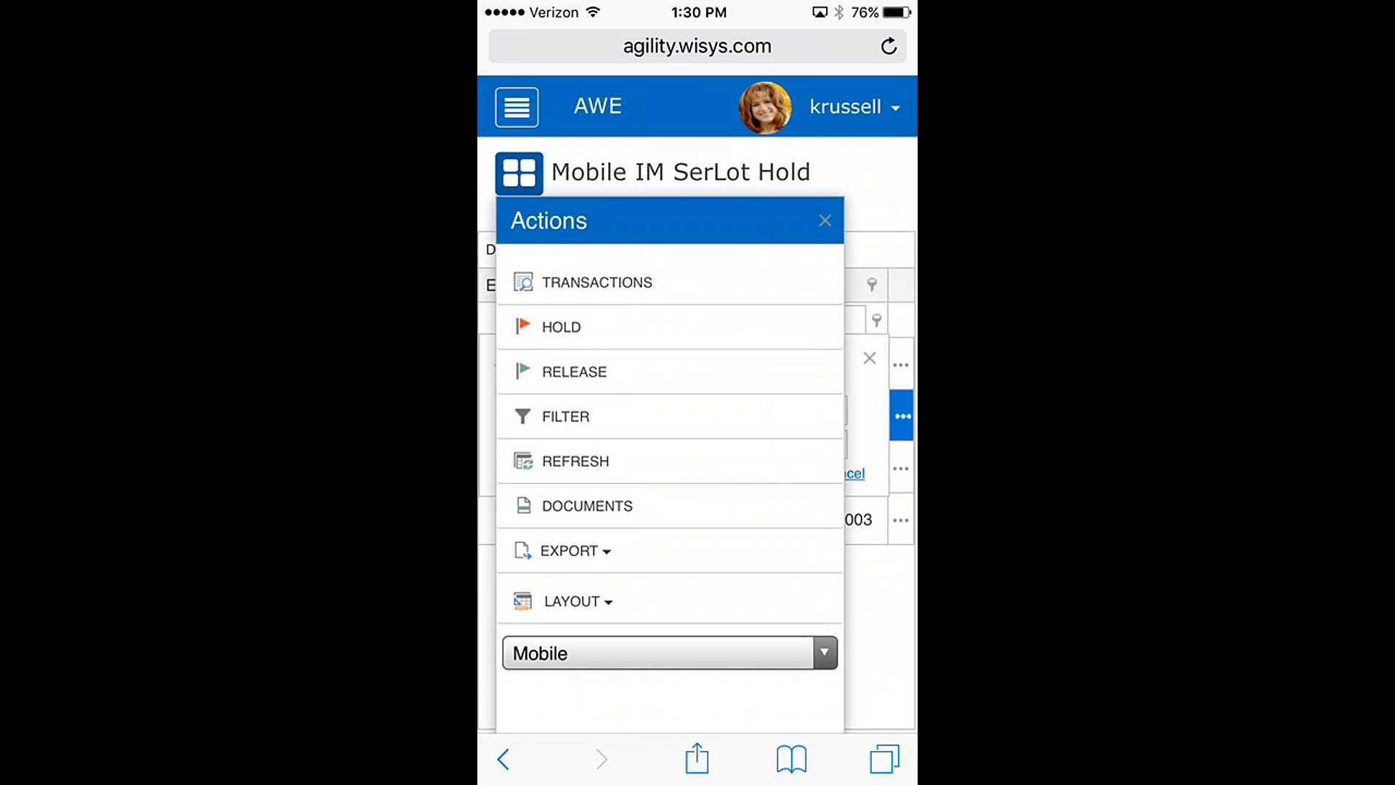
click(561, 327)
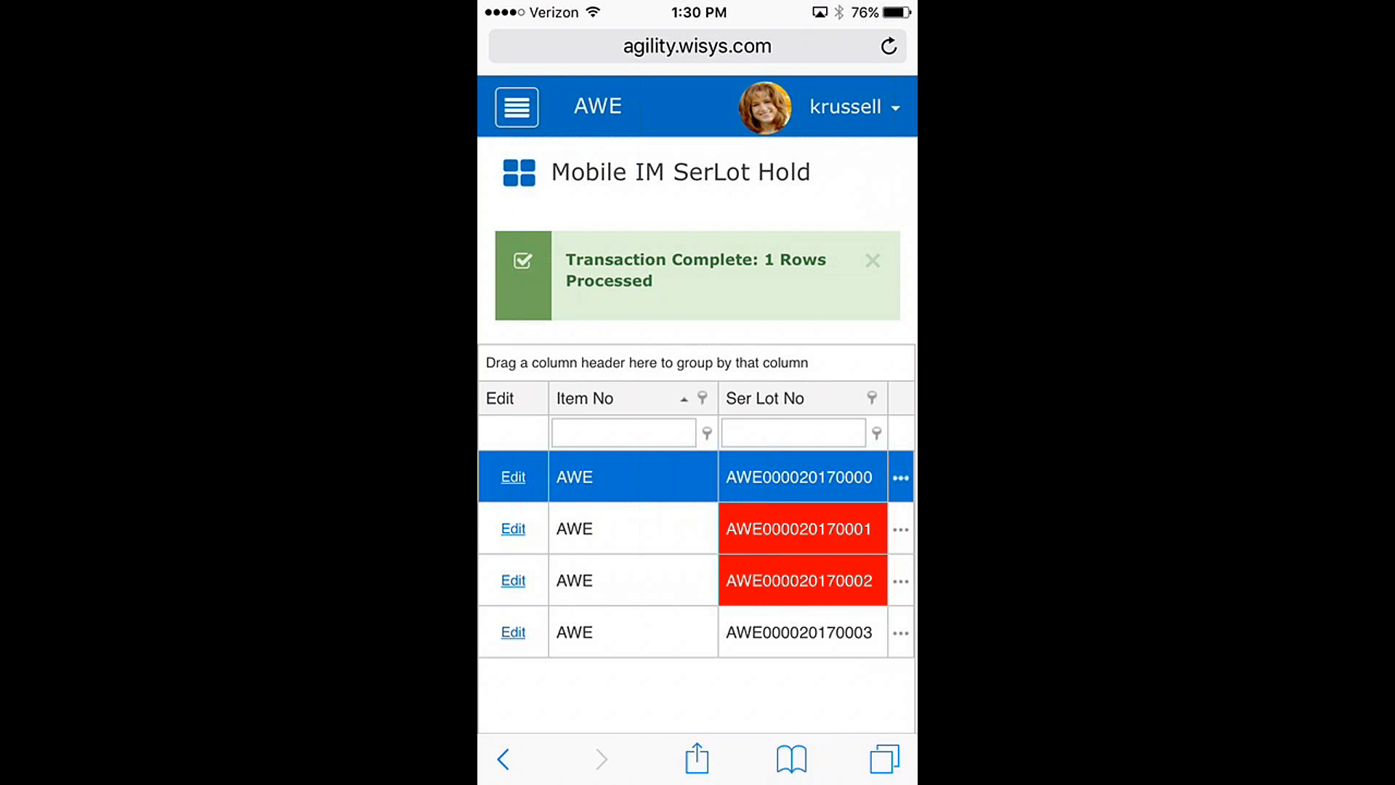
click(632, 529)
click(513, 529)
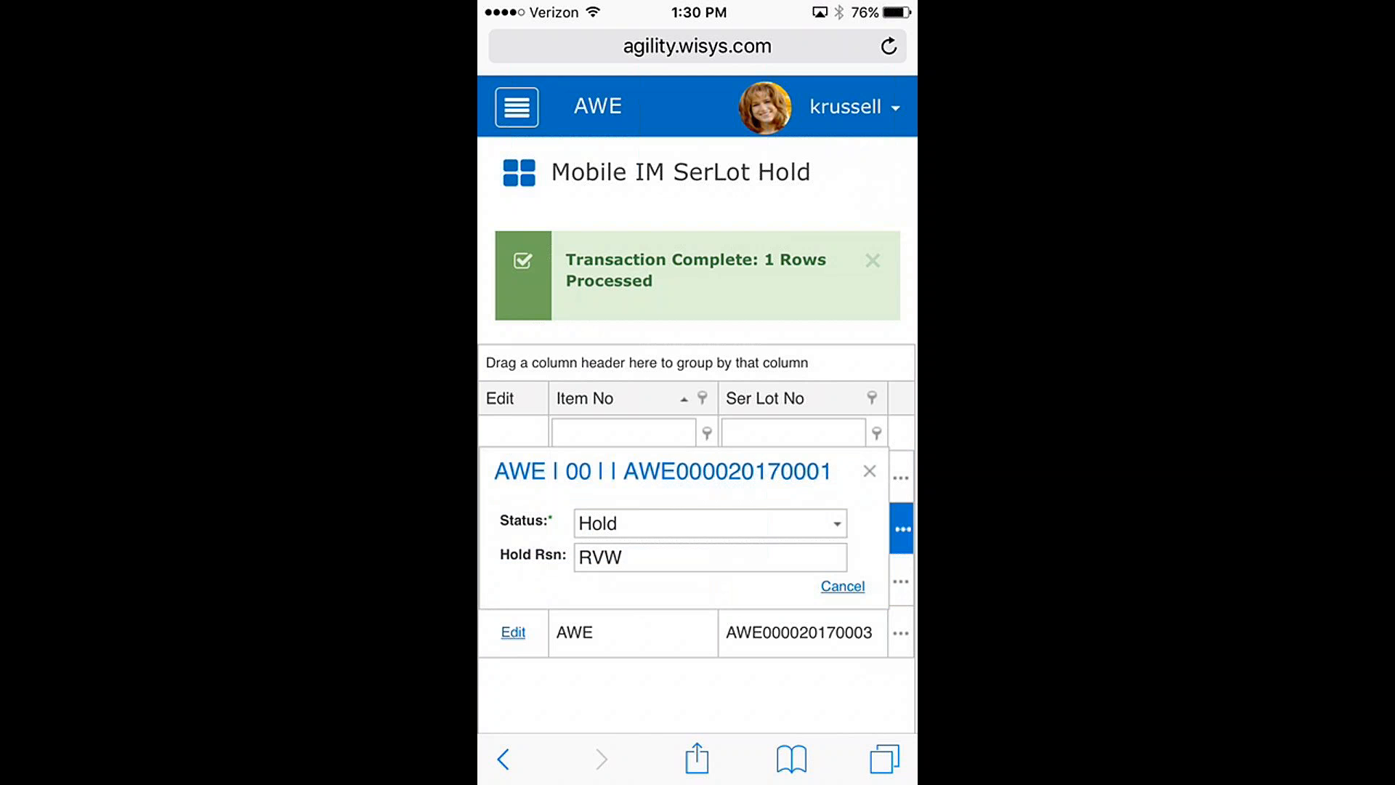
click(837, 523)
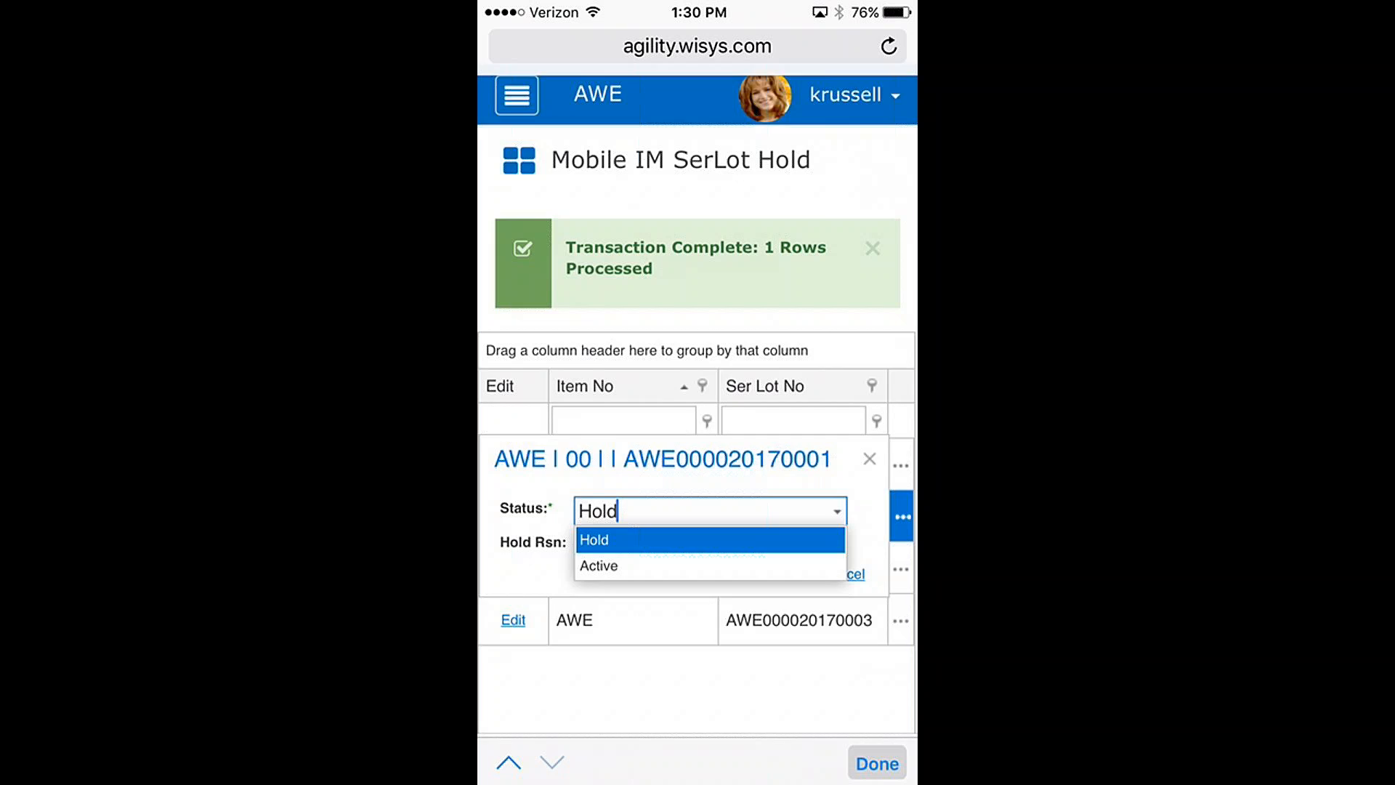
click(599, 321)
scroll(698, 429, up, 2)
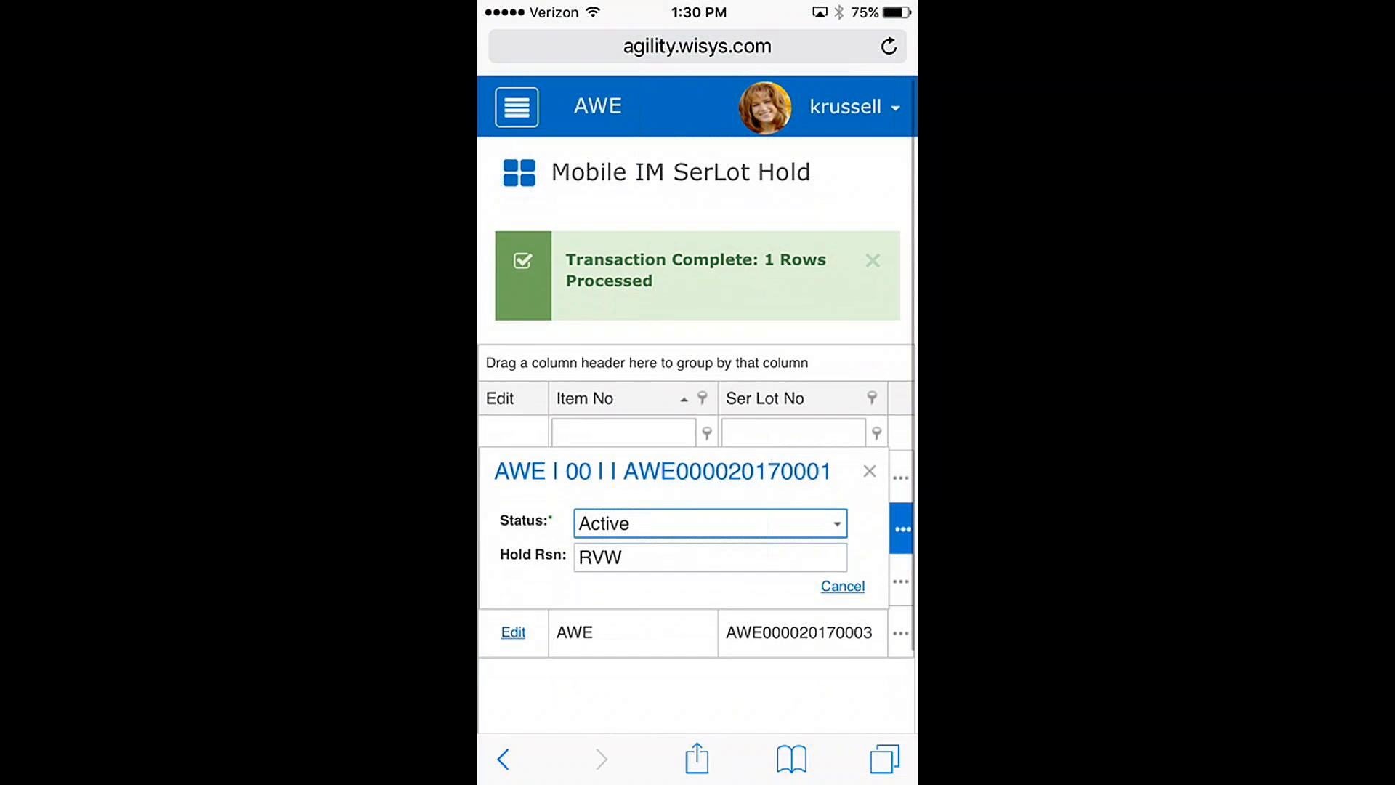
click(519, 172)
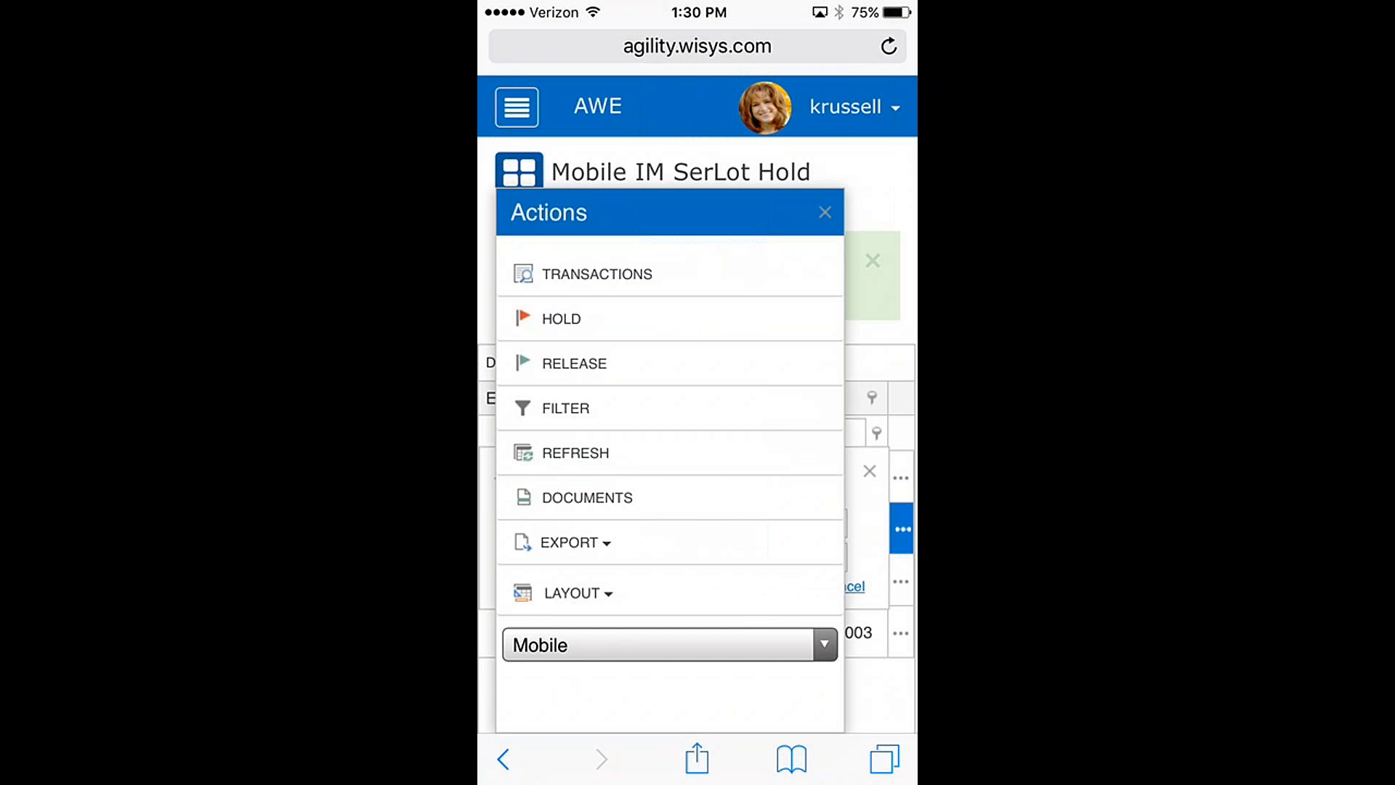
click(574, 364)
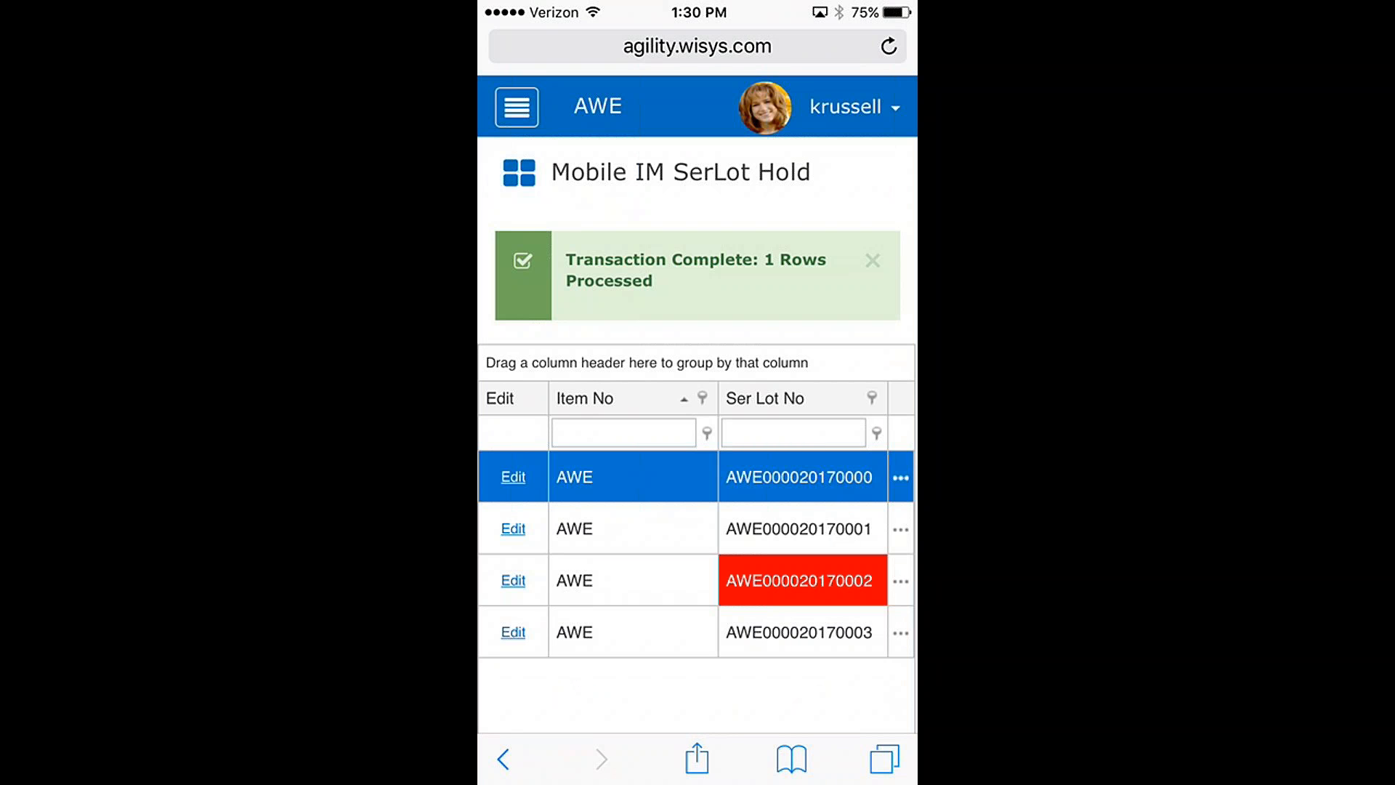
click(873, 261)
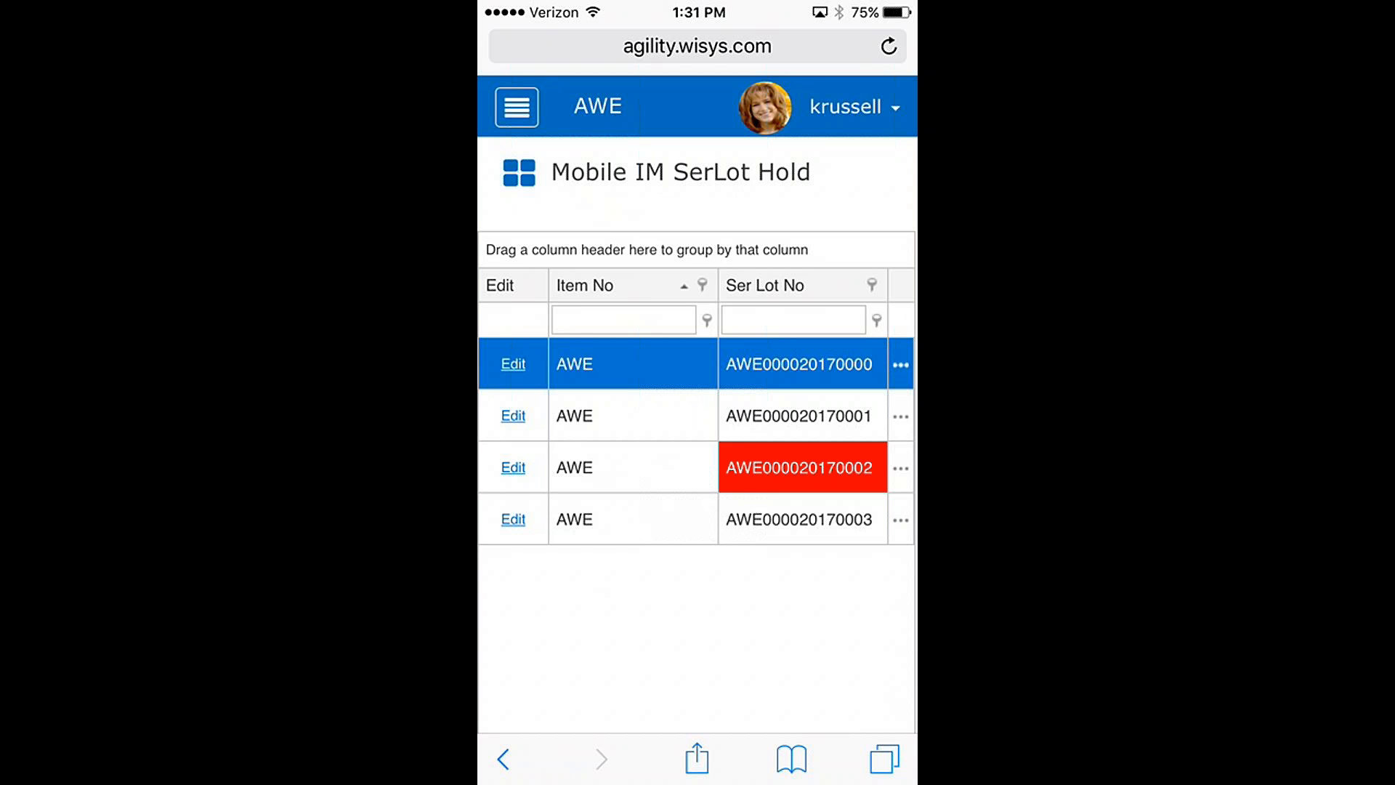
Step: Display the application categories and open the Evolve 2017 applications
click(516, 107)
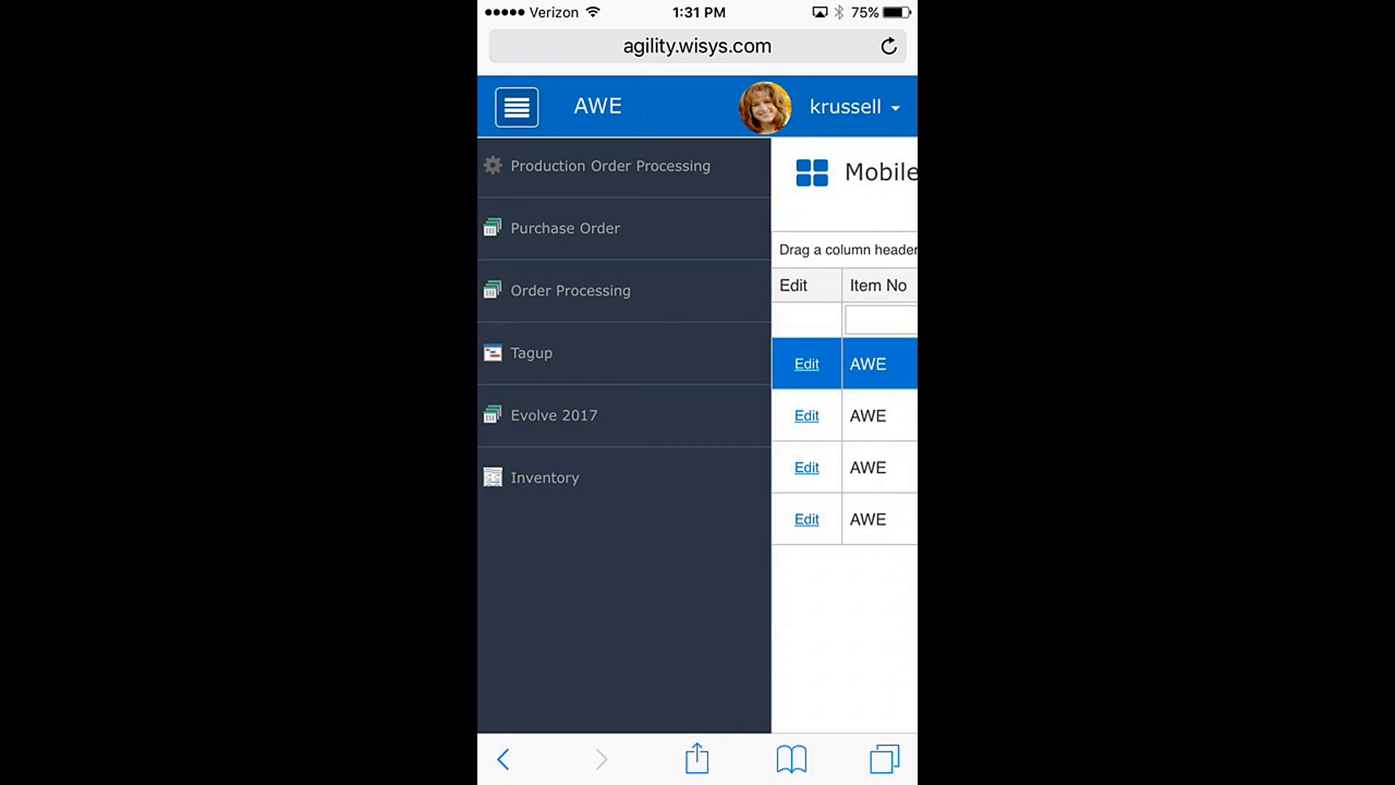
click(547, 478)
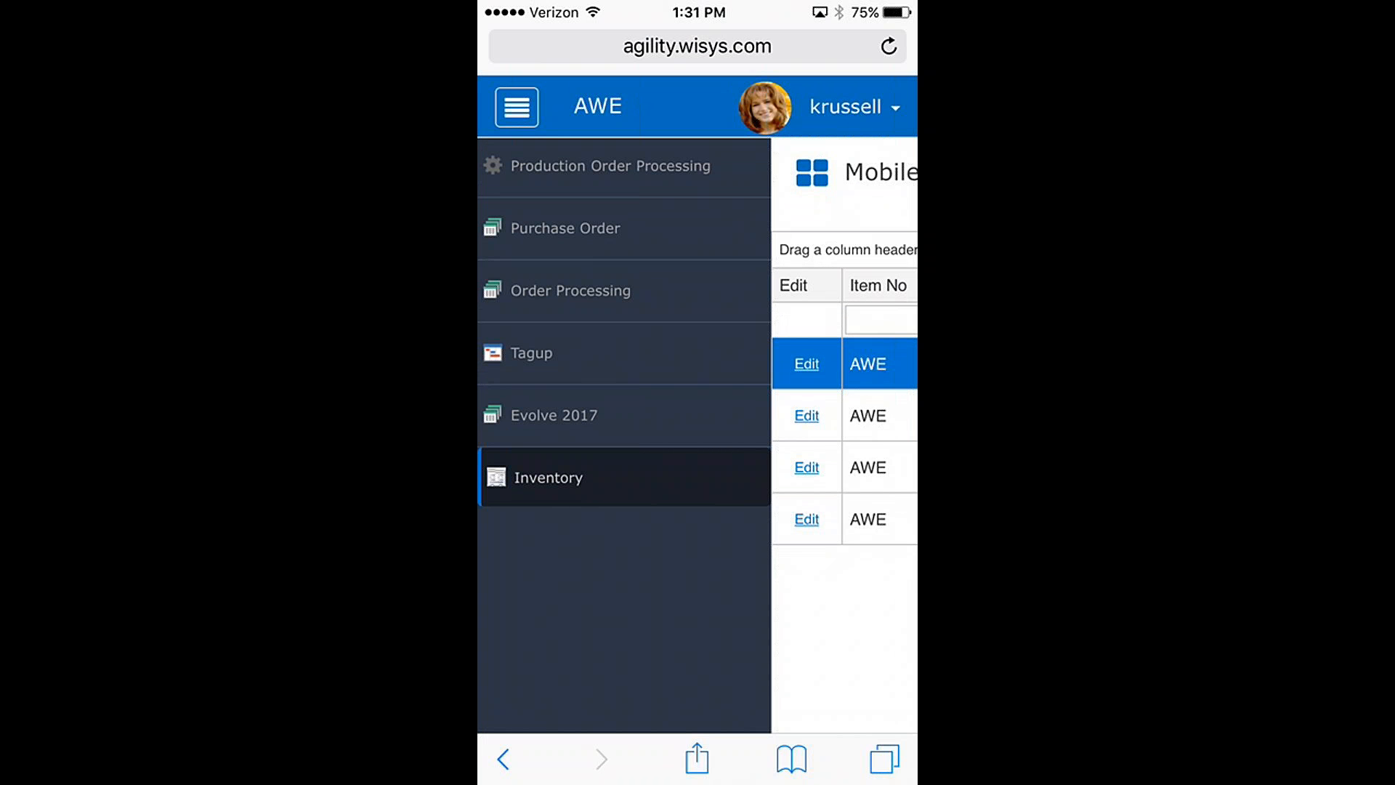
click(554, 415)
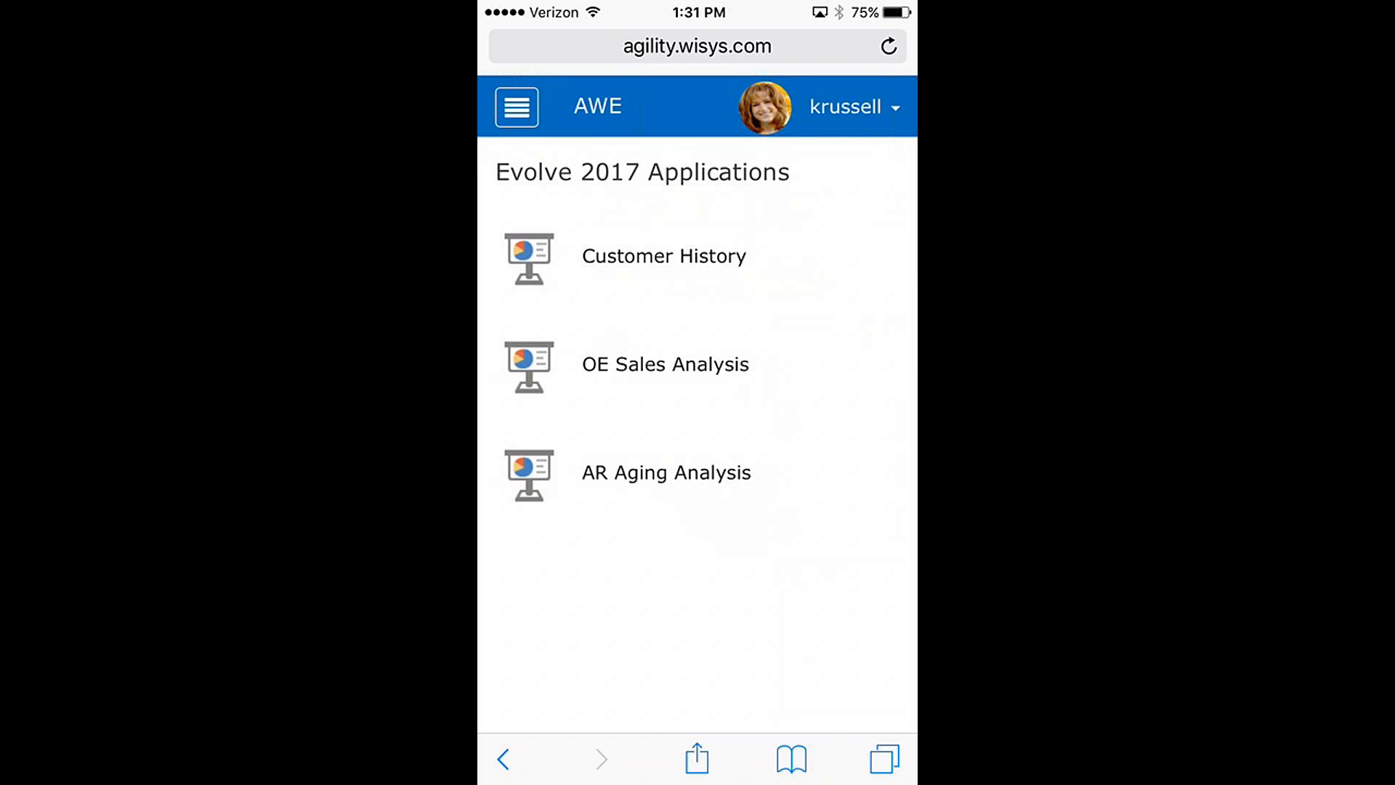
Step: Display the full application list on the phone and open the OE Dashboard Web application
click(517, 106)
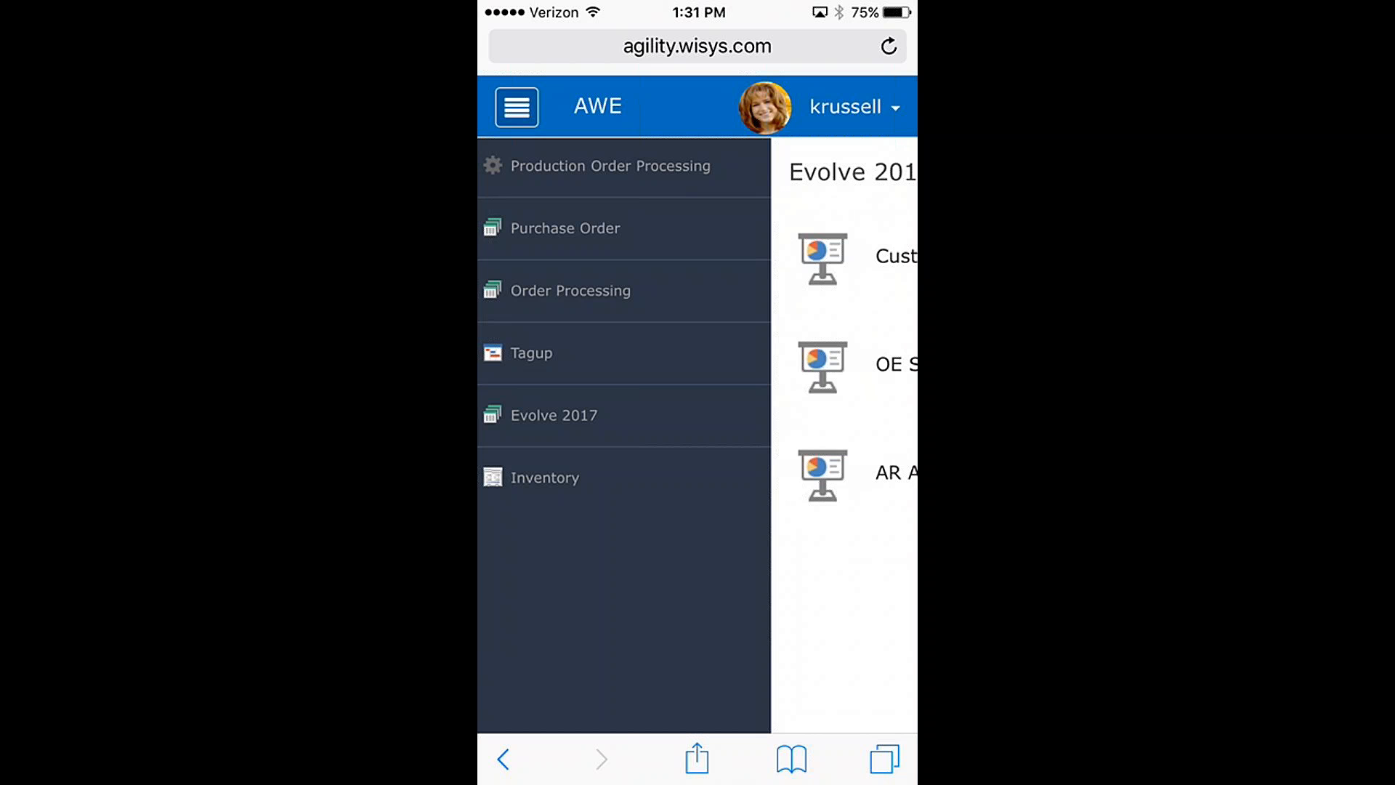
click(517, 107)
click(598, 106)
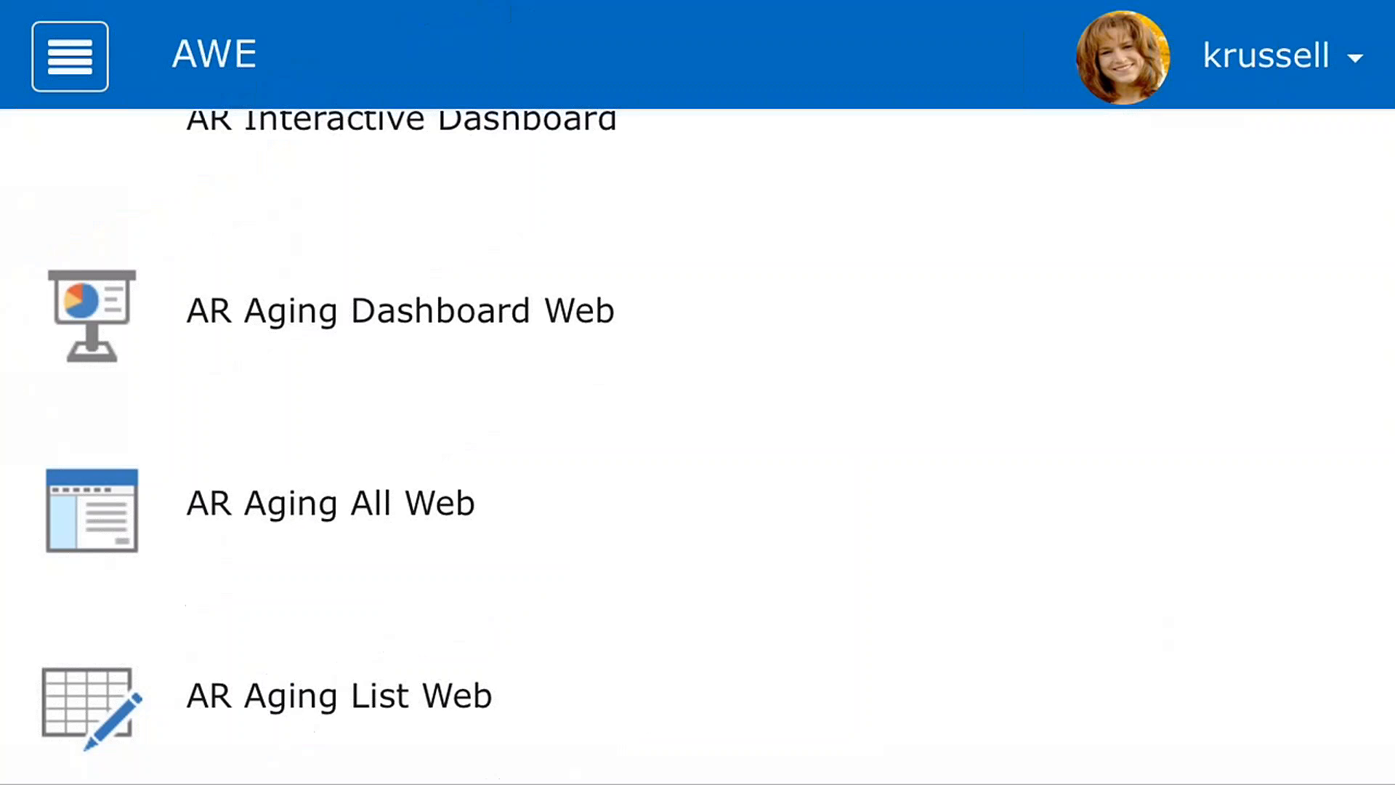
scroll(698, 443, down, 5)
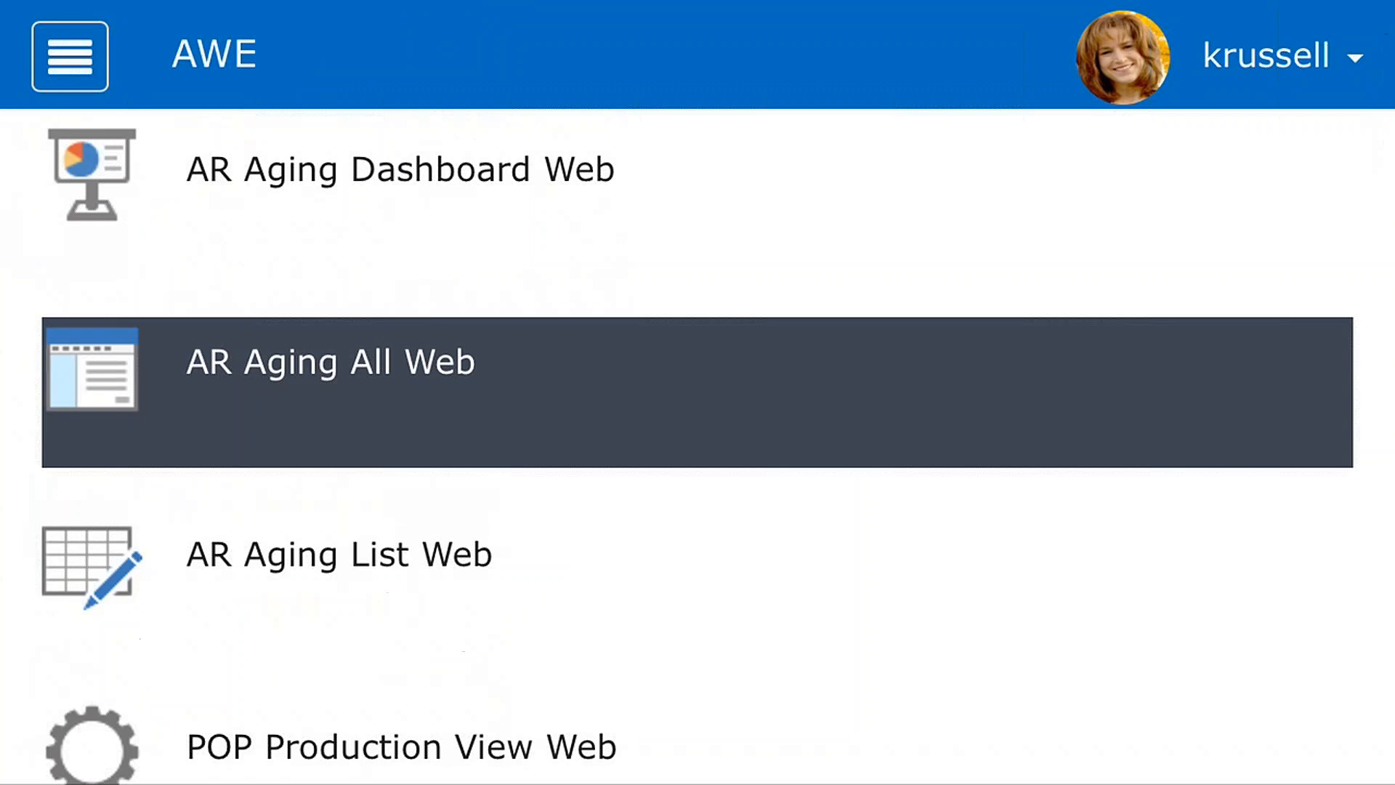
scroll(698, 465, down, 3)
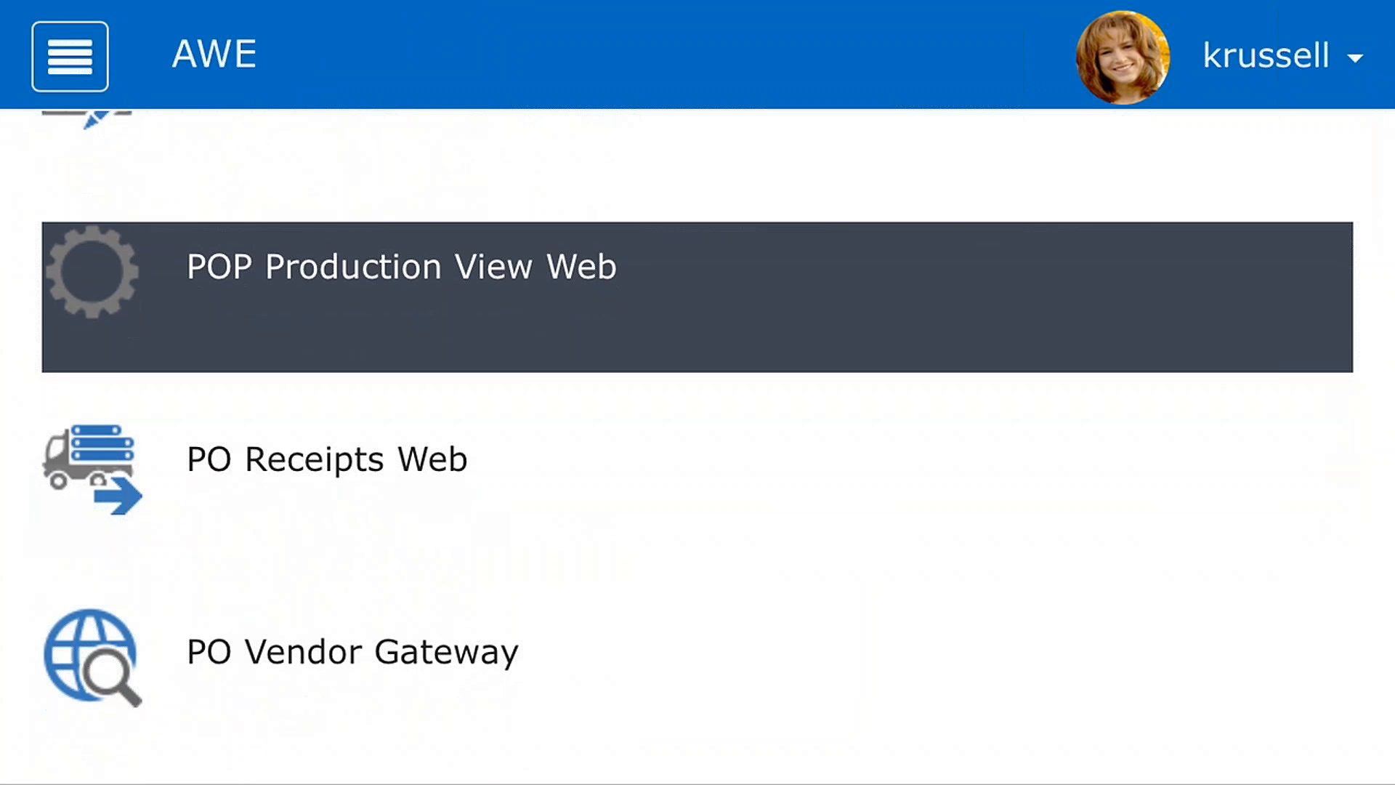
scroll(697, 443, up, 8)
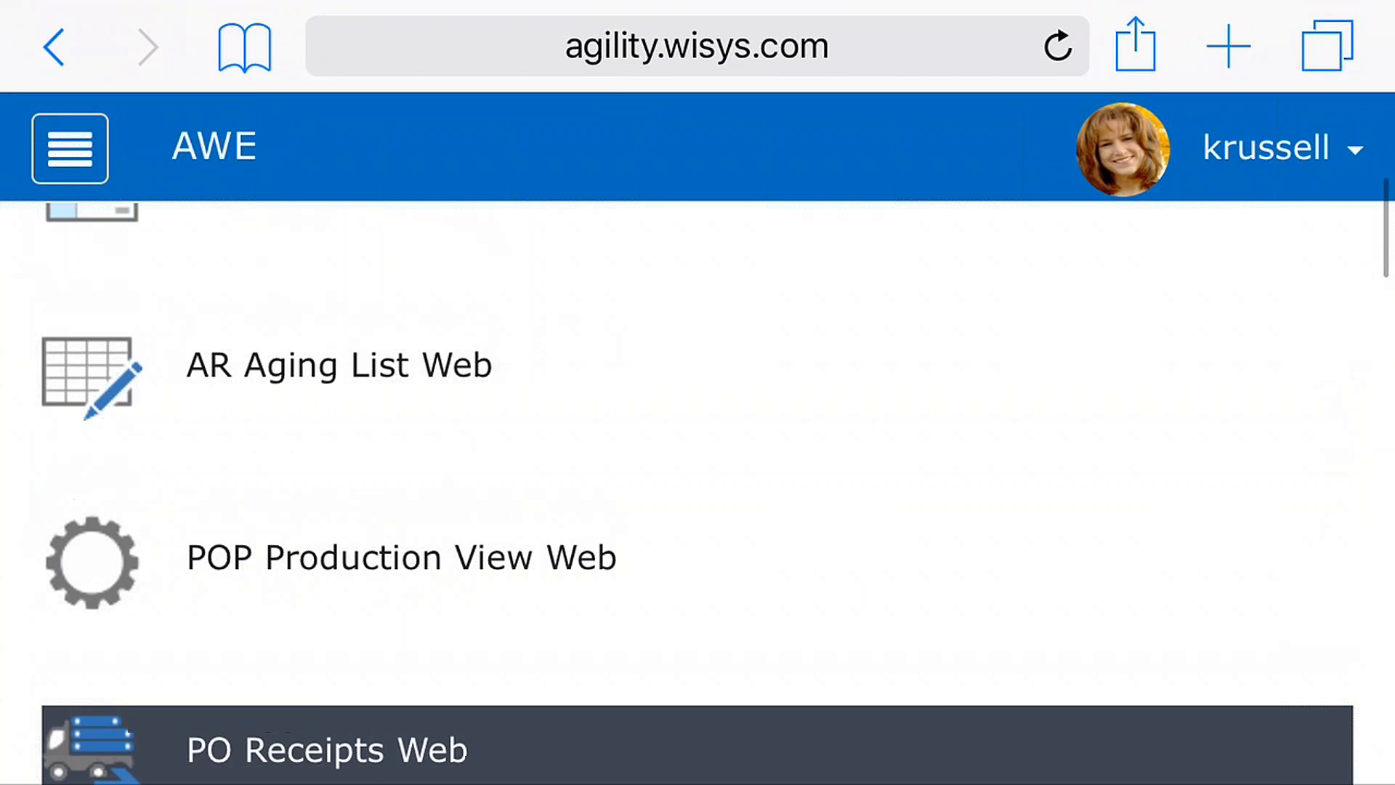
scroll(698, 443, up, 5)
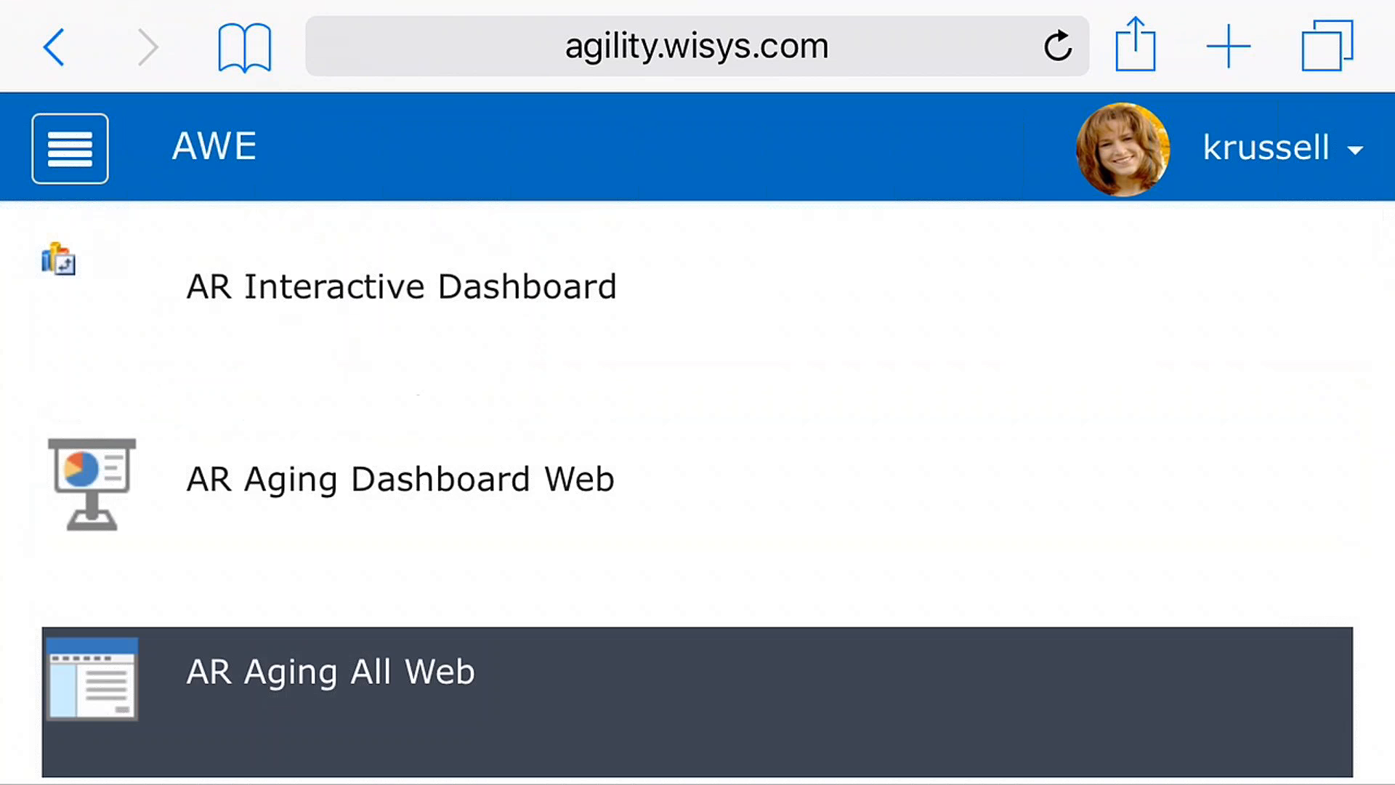
scroll(697, 479, down, 3)
scroll(697, 443, down, 10)
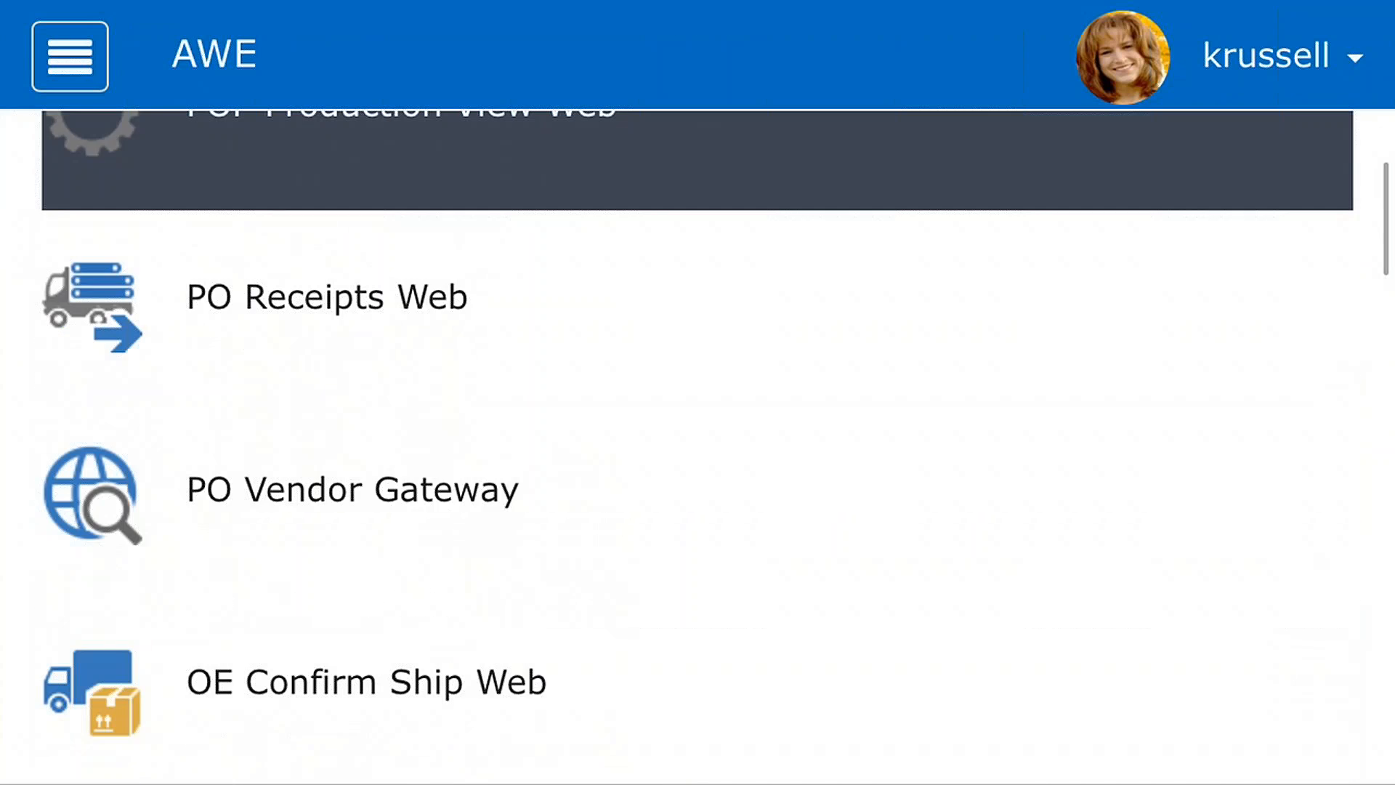
click(349, 398)
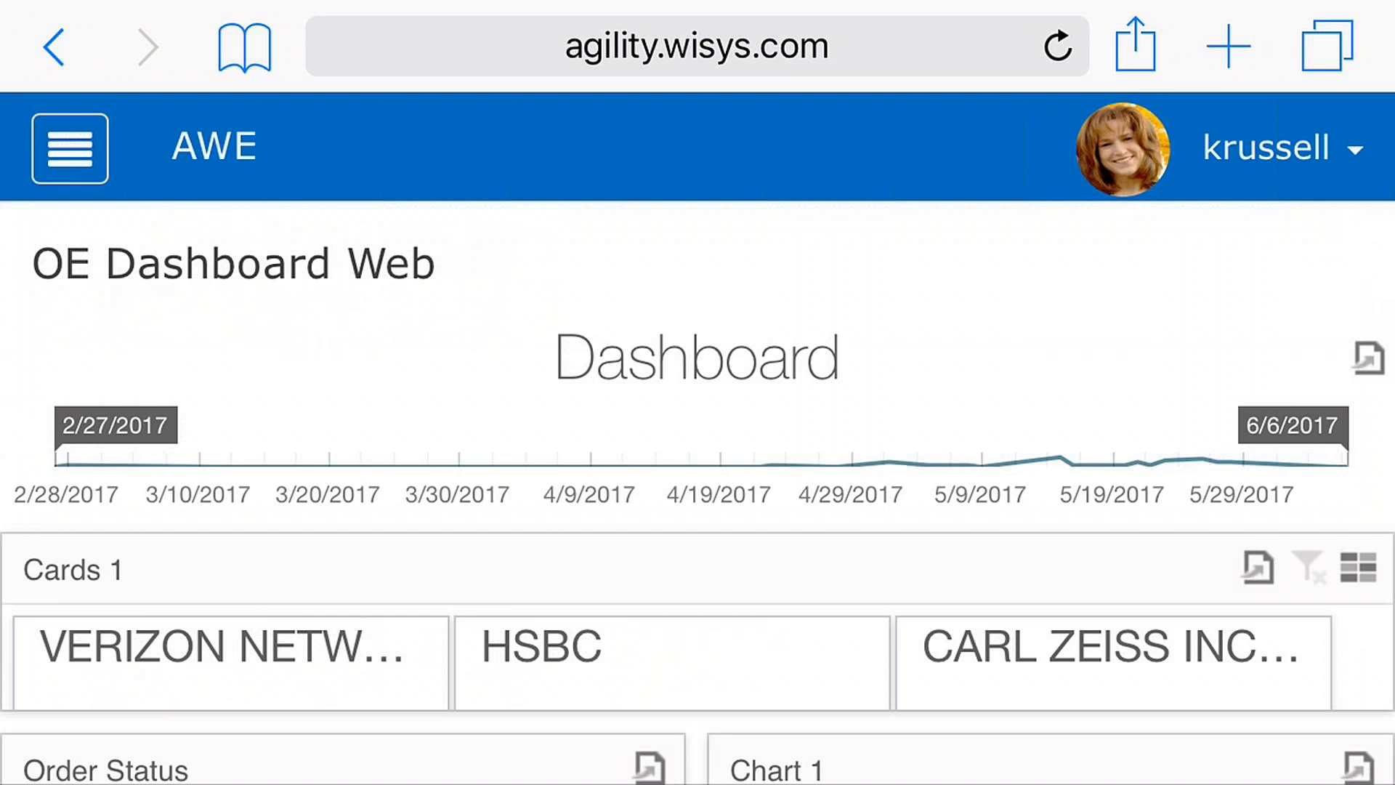
Step: Examine the OE dashboard's customer cards, order status and chart sections in landscape and portrait orientation
scroll(697, 436, down, 2)
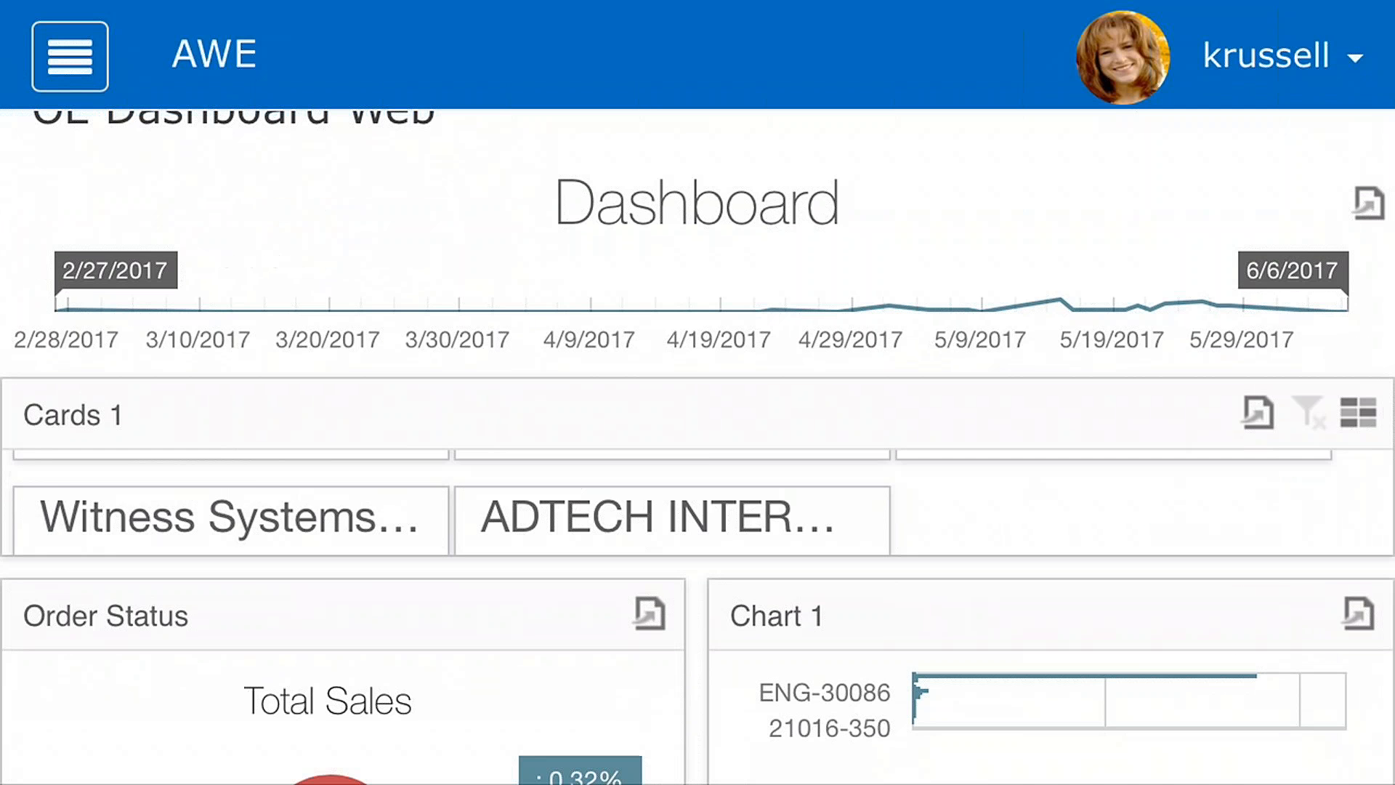
scroll(697, 436, down, 1)
scroll(698, 436, up, 1)
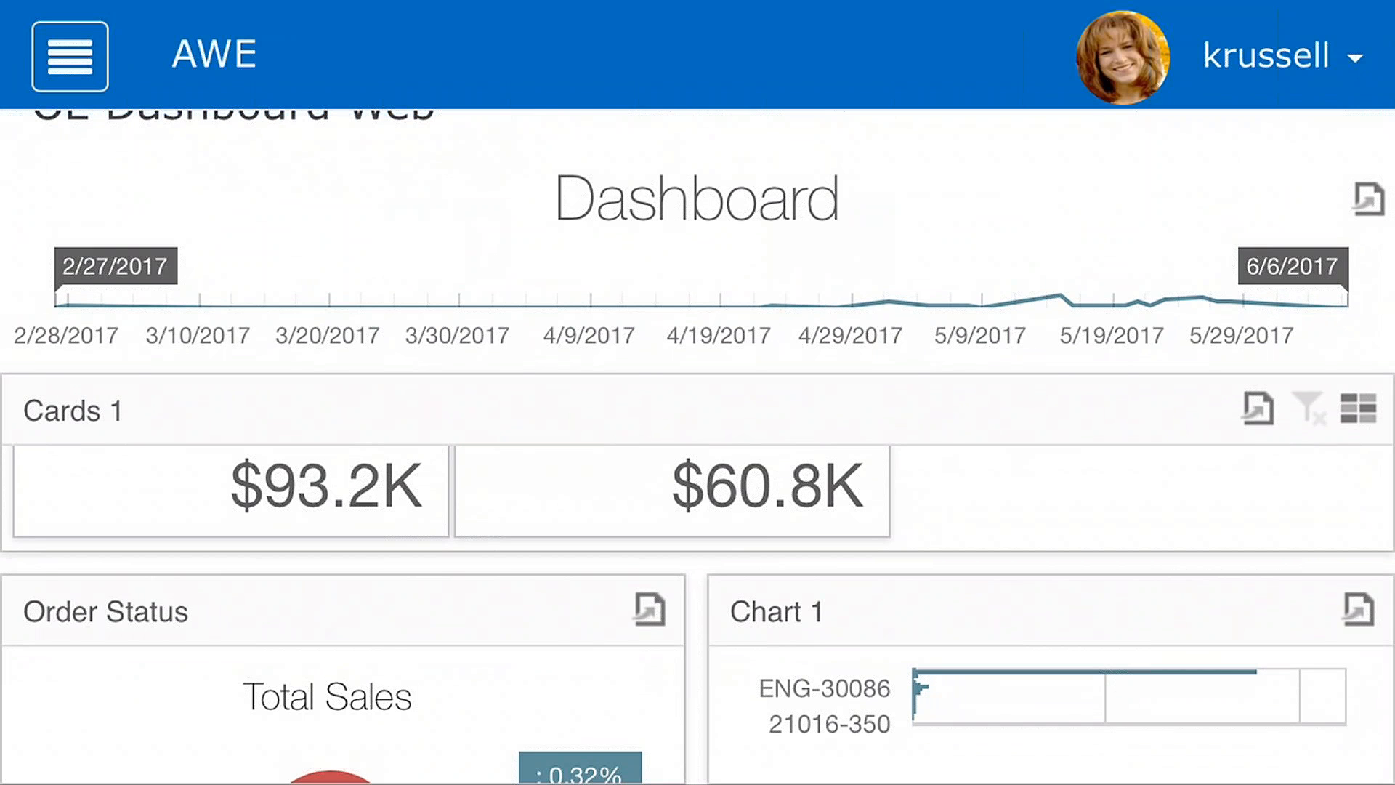
scroll(698, 436, down, 1)
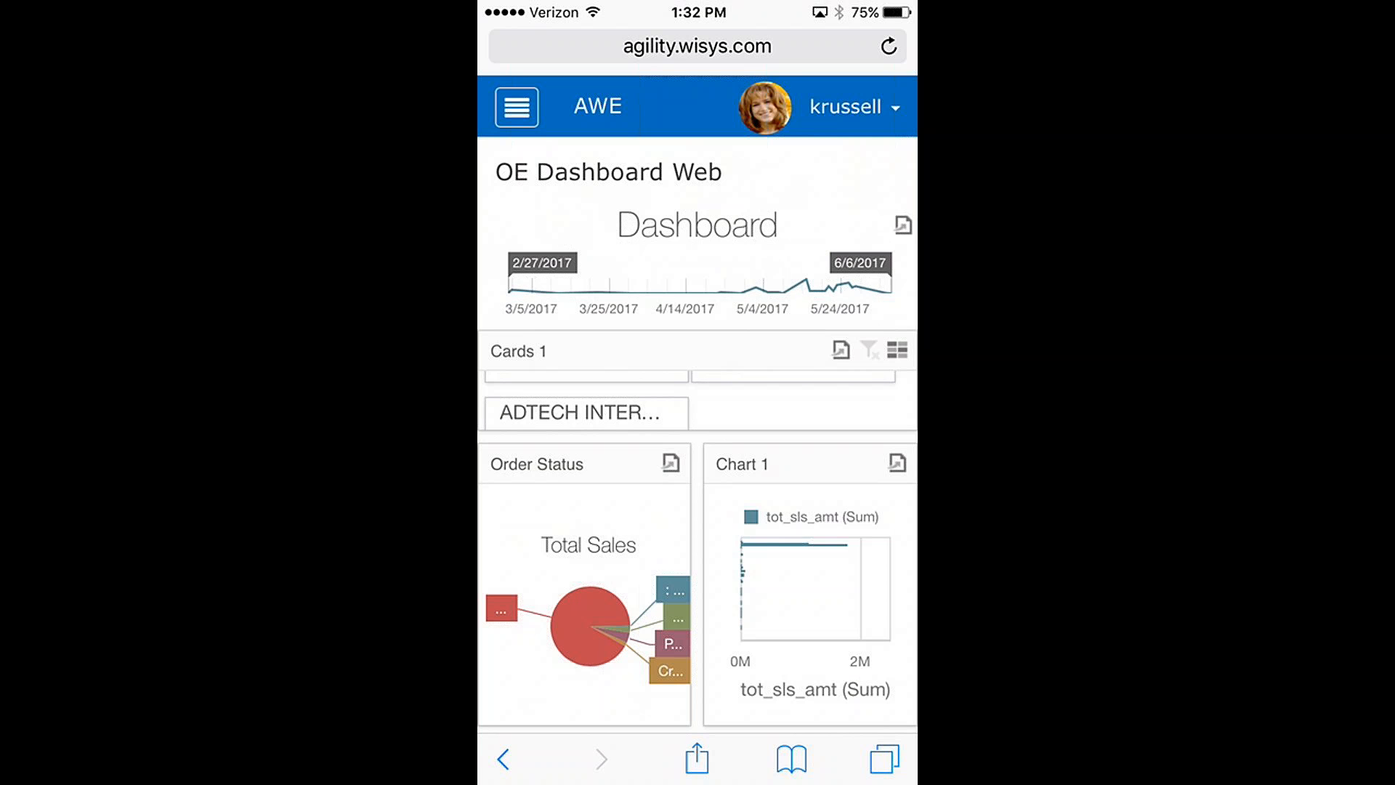
scroll(698, 436, down, 2)
Step: Return to the Inventory applications and turn off AirPlay mirroring on the phone
click(517, 107)
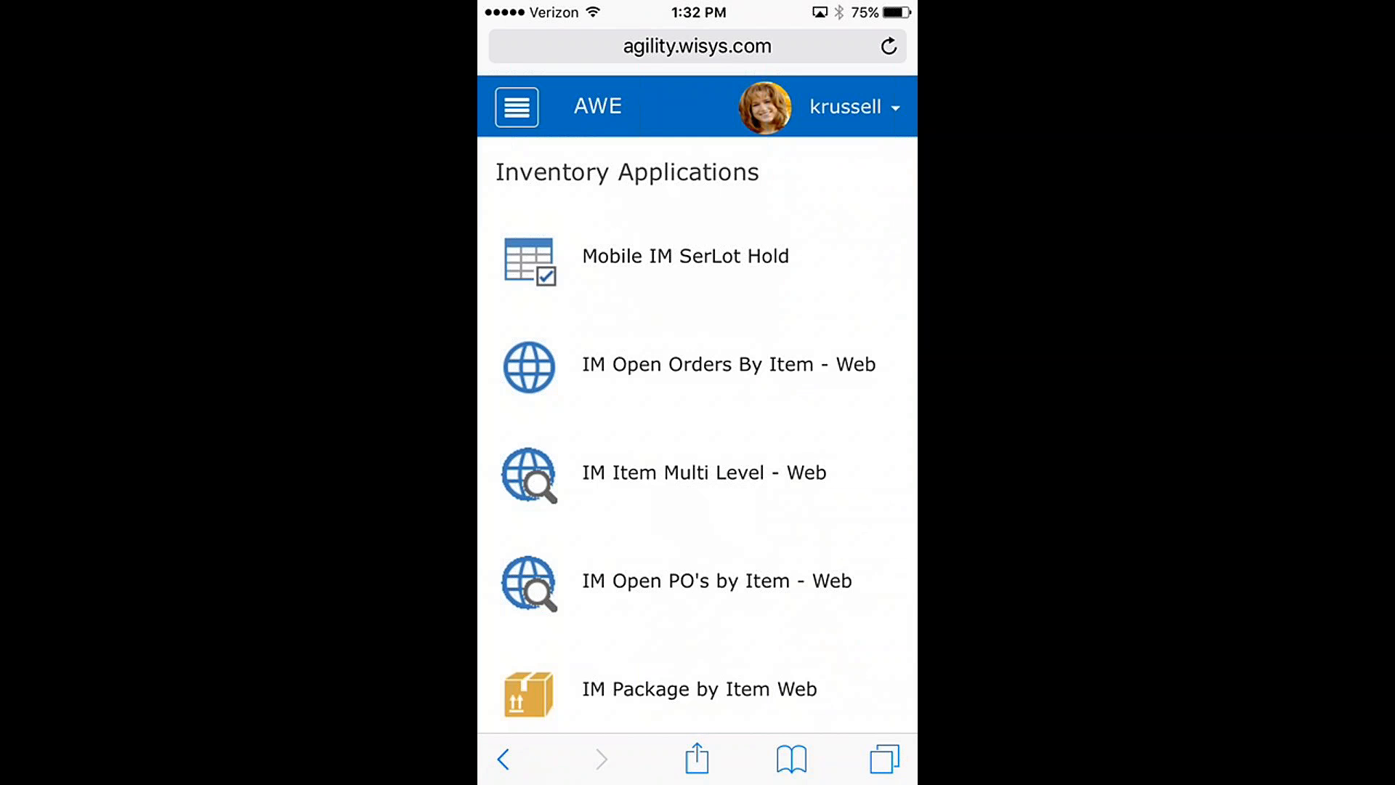
drag(698, 783, 698, 436)
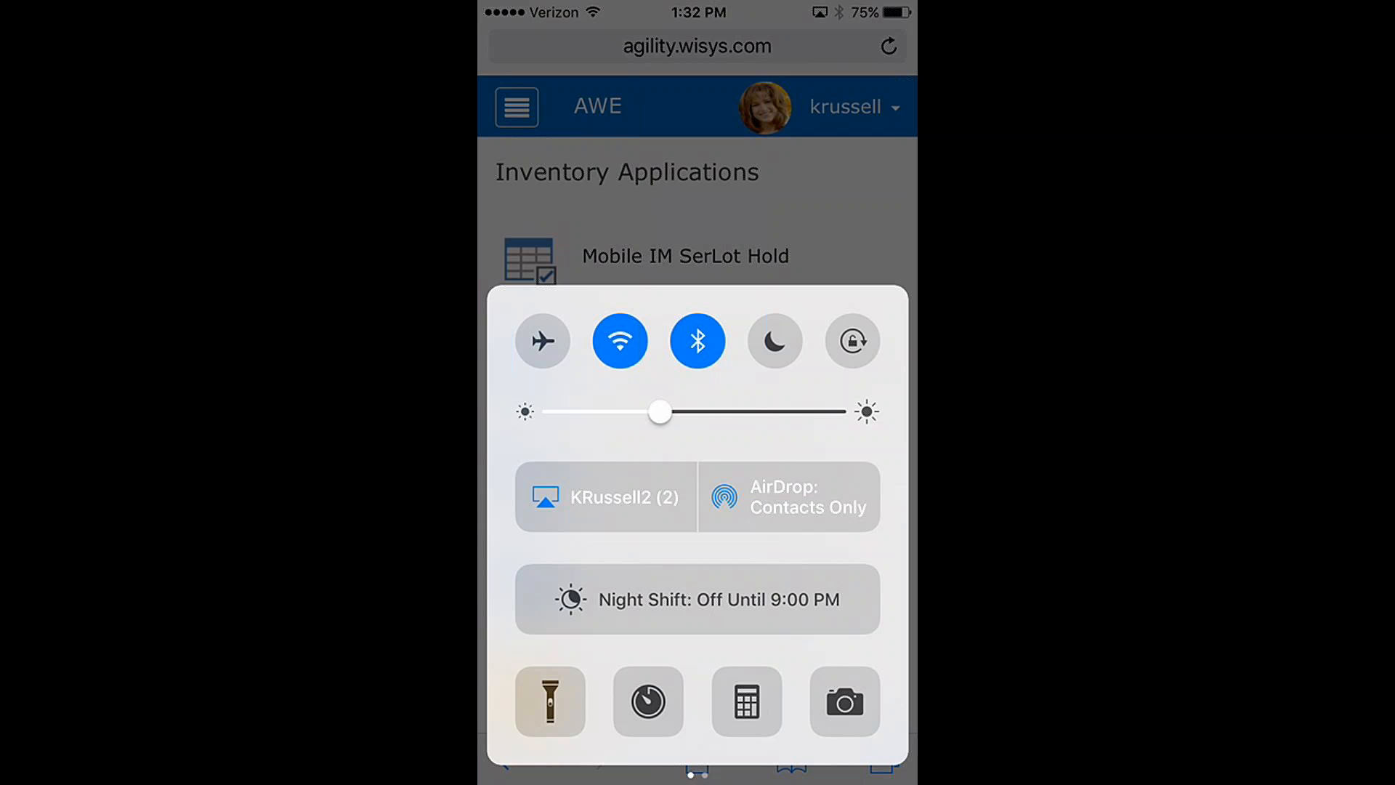
click(607, 497)
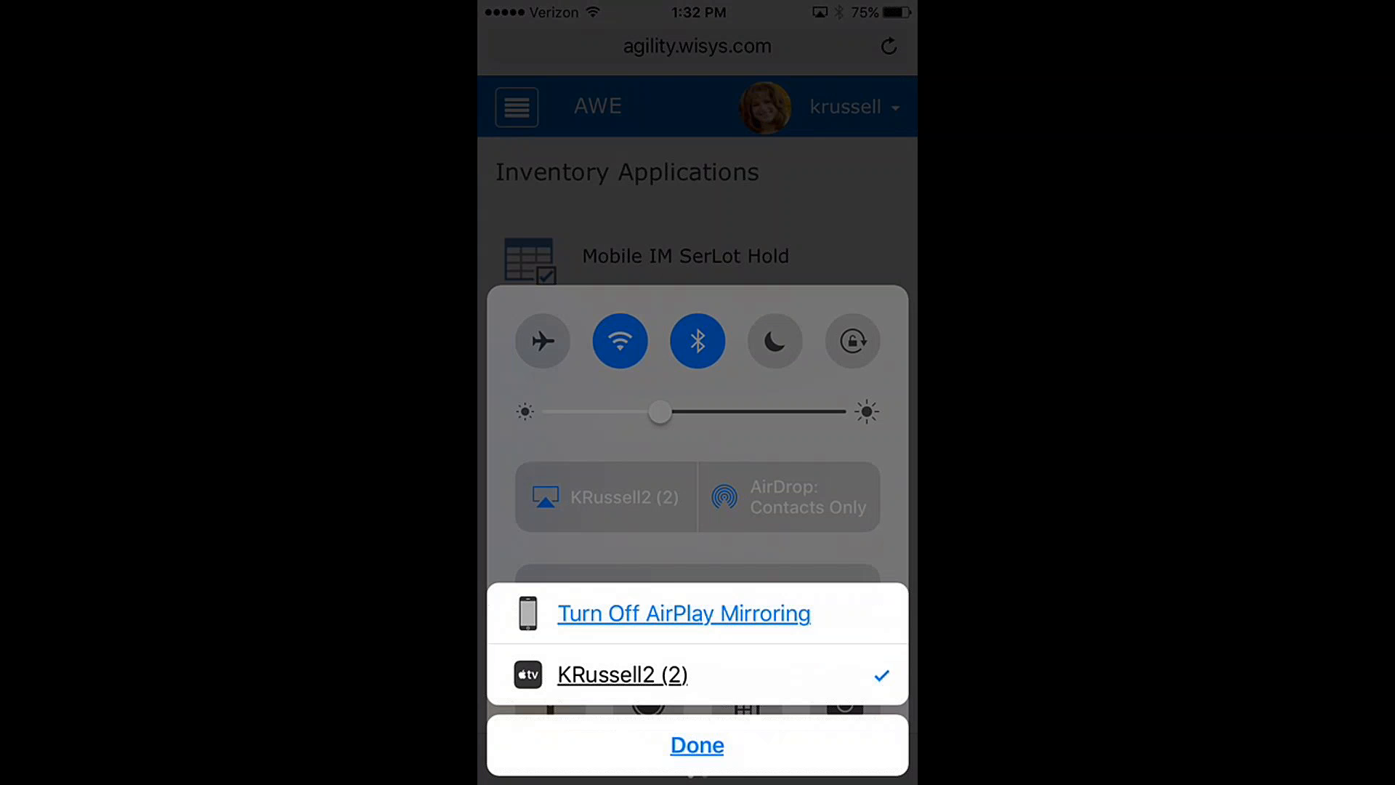
click(683, 613)
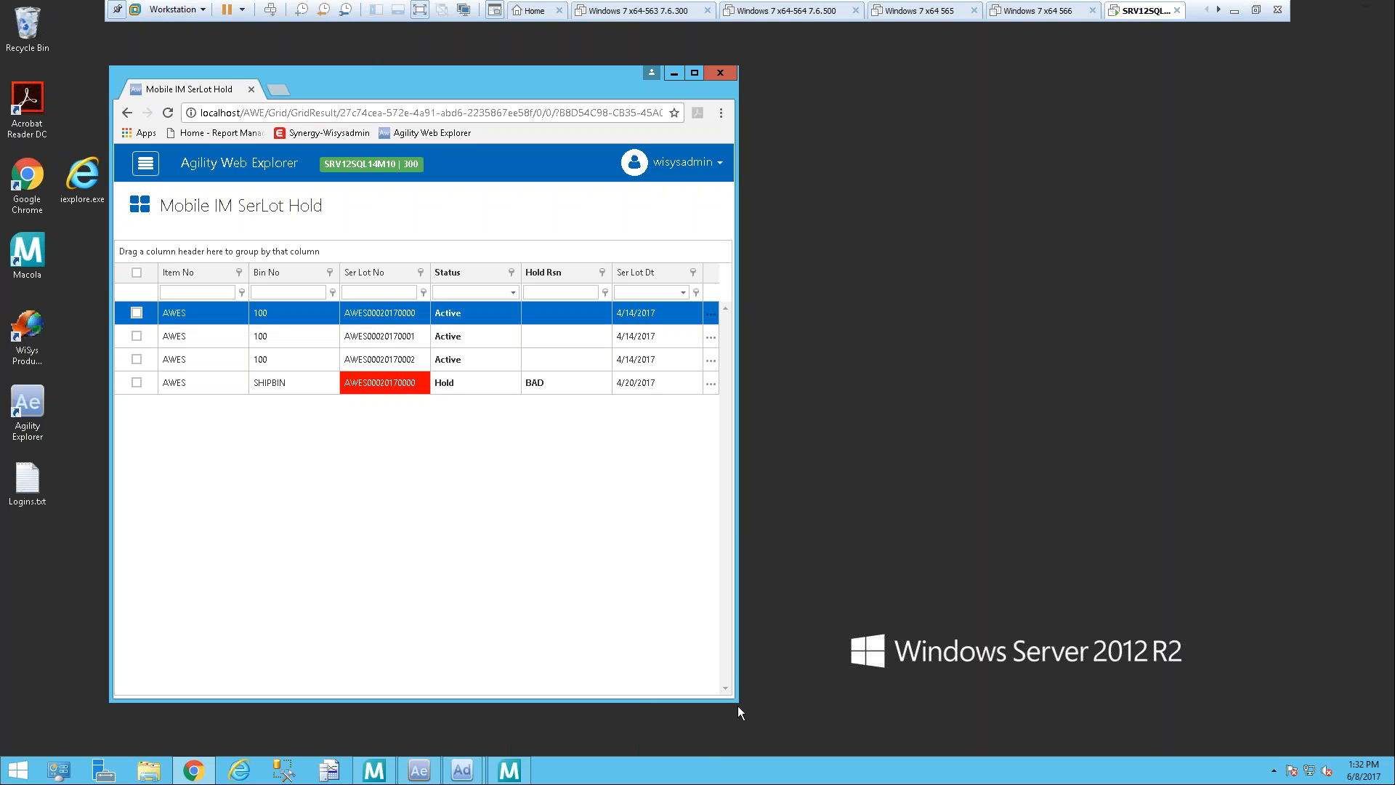
Step: Widen the desktop browser window and open OE Pick Management Web from the Order Processing applications
drag(737, 641, 1322, 641)
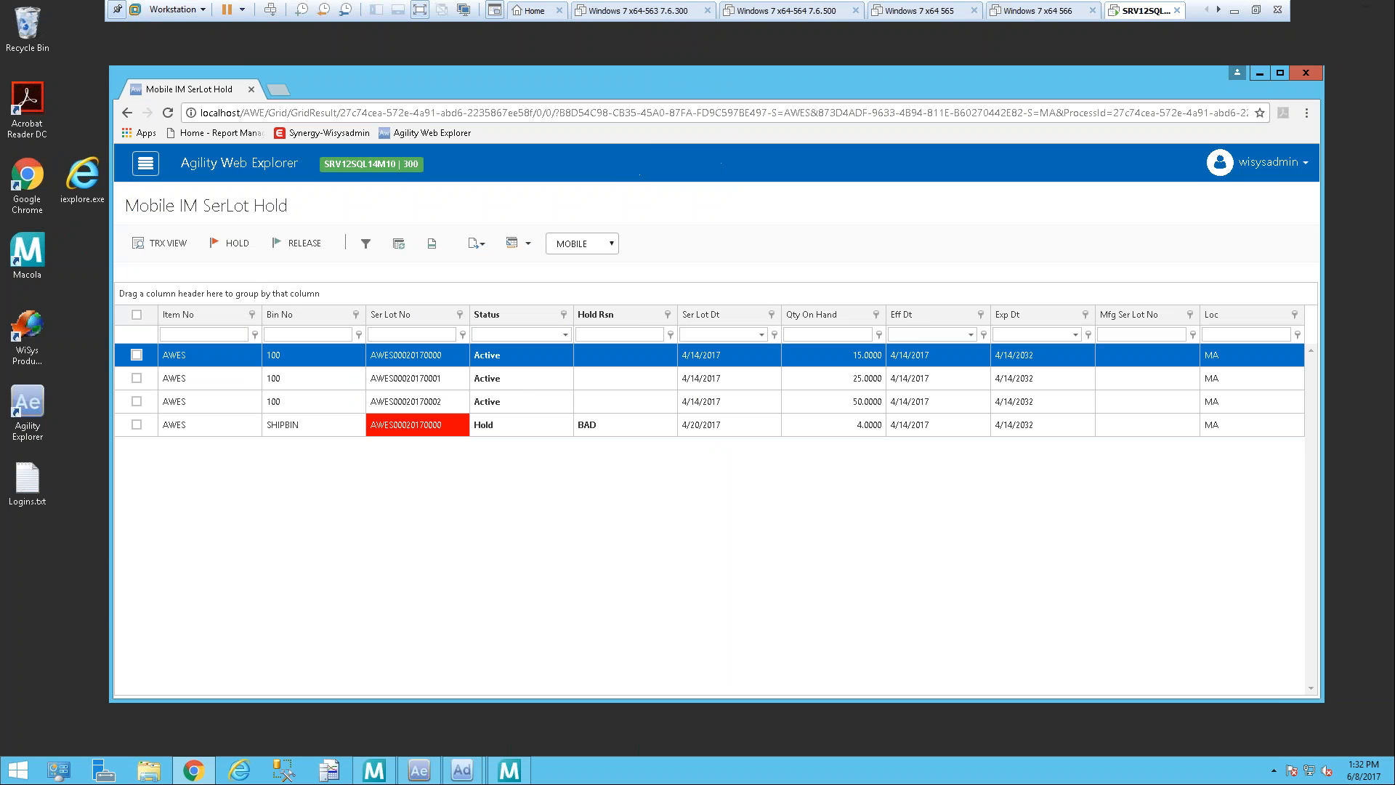
click(142, 168)
click(167, 282)
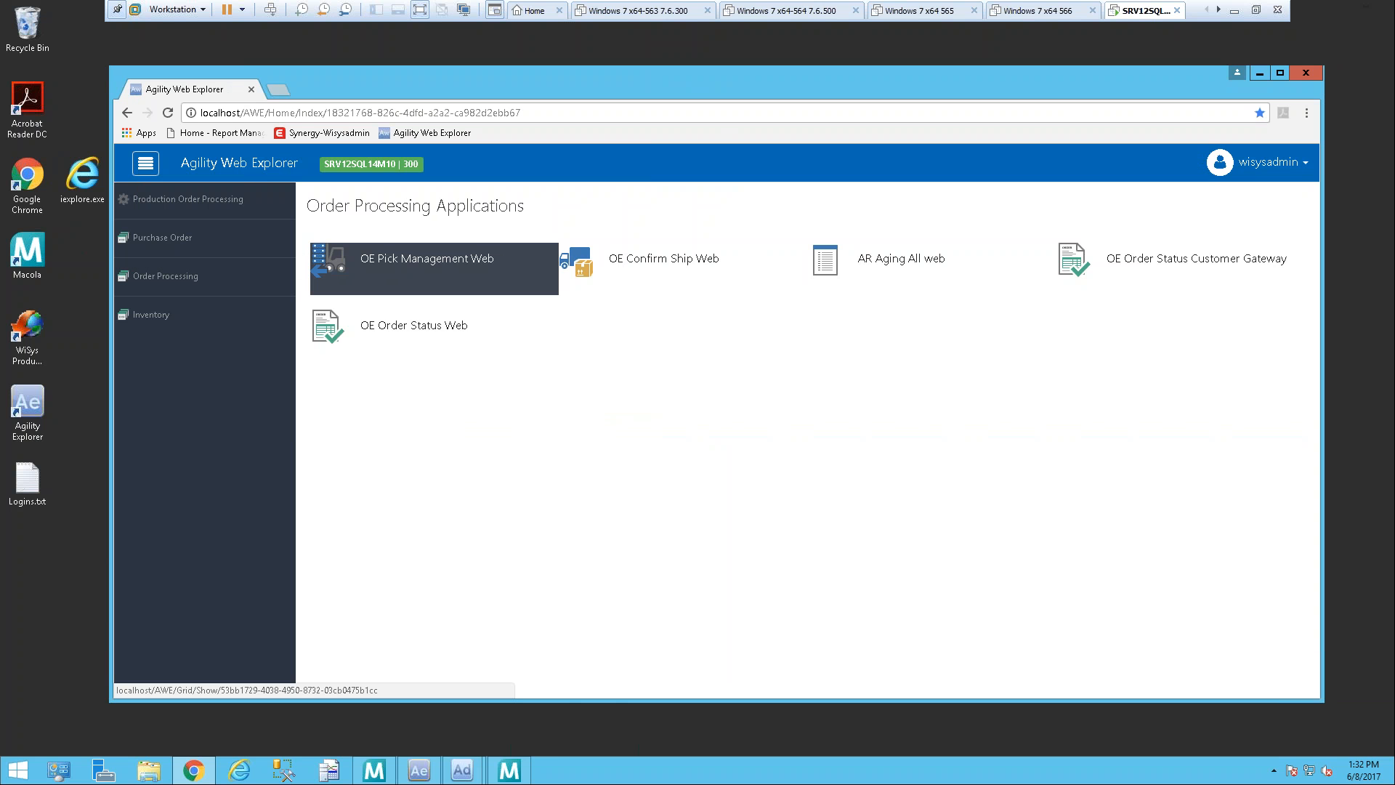
click(428, 265)
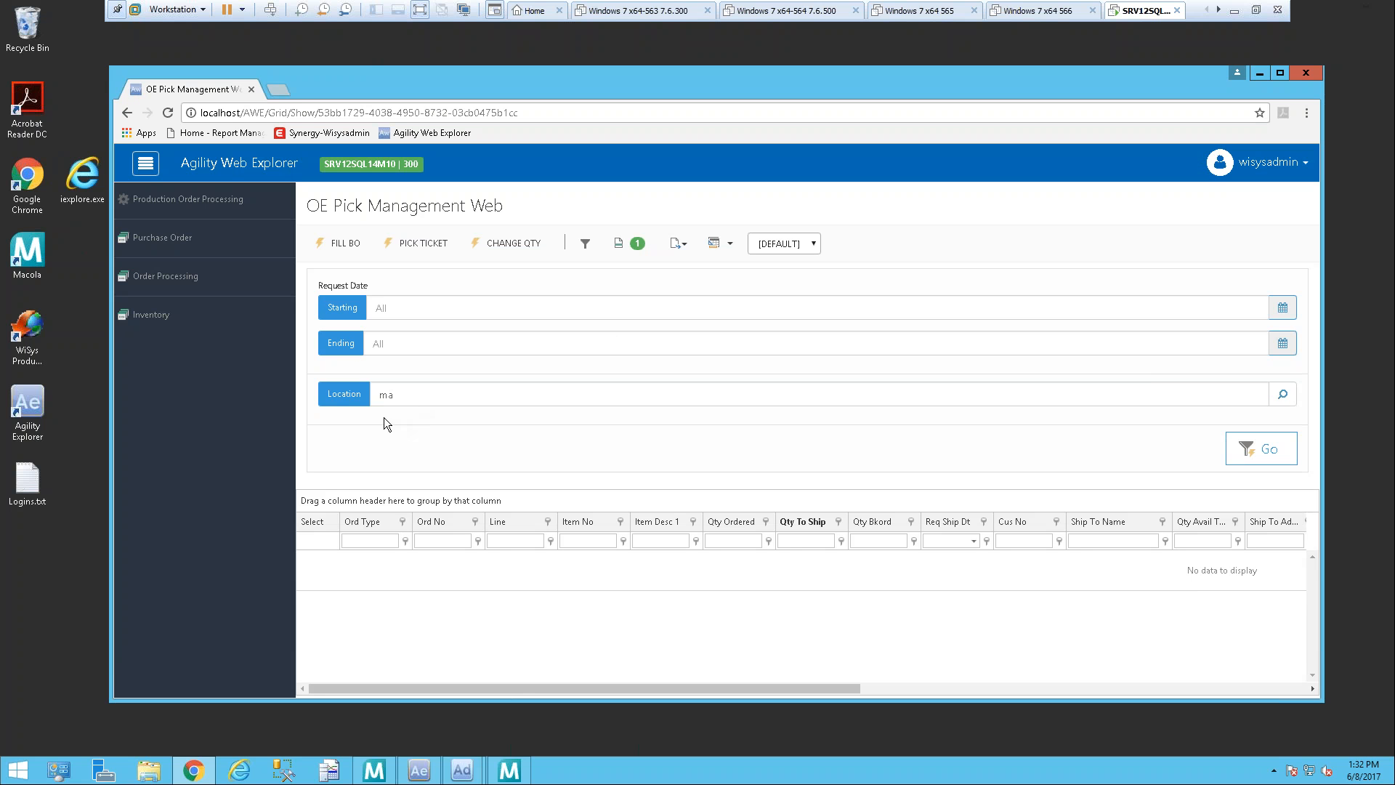
Step: Load the order lines for location ma and look across the pick grid's columns
click(1267, 455)
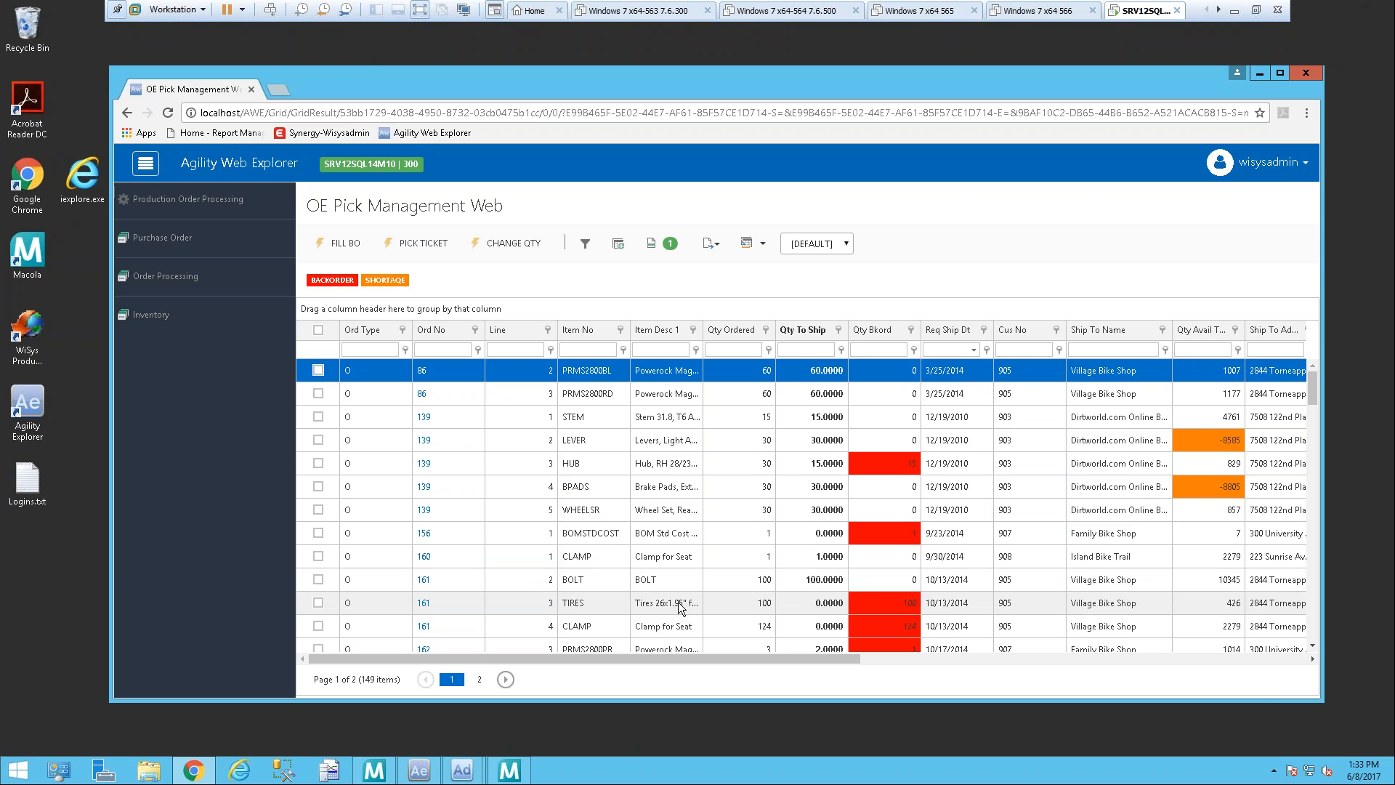
drag(761, 655, 808, 658)
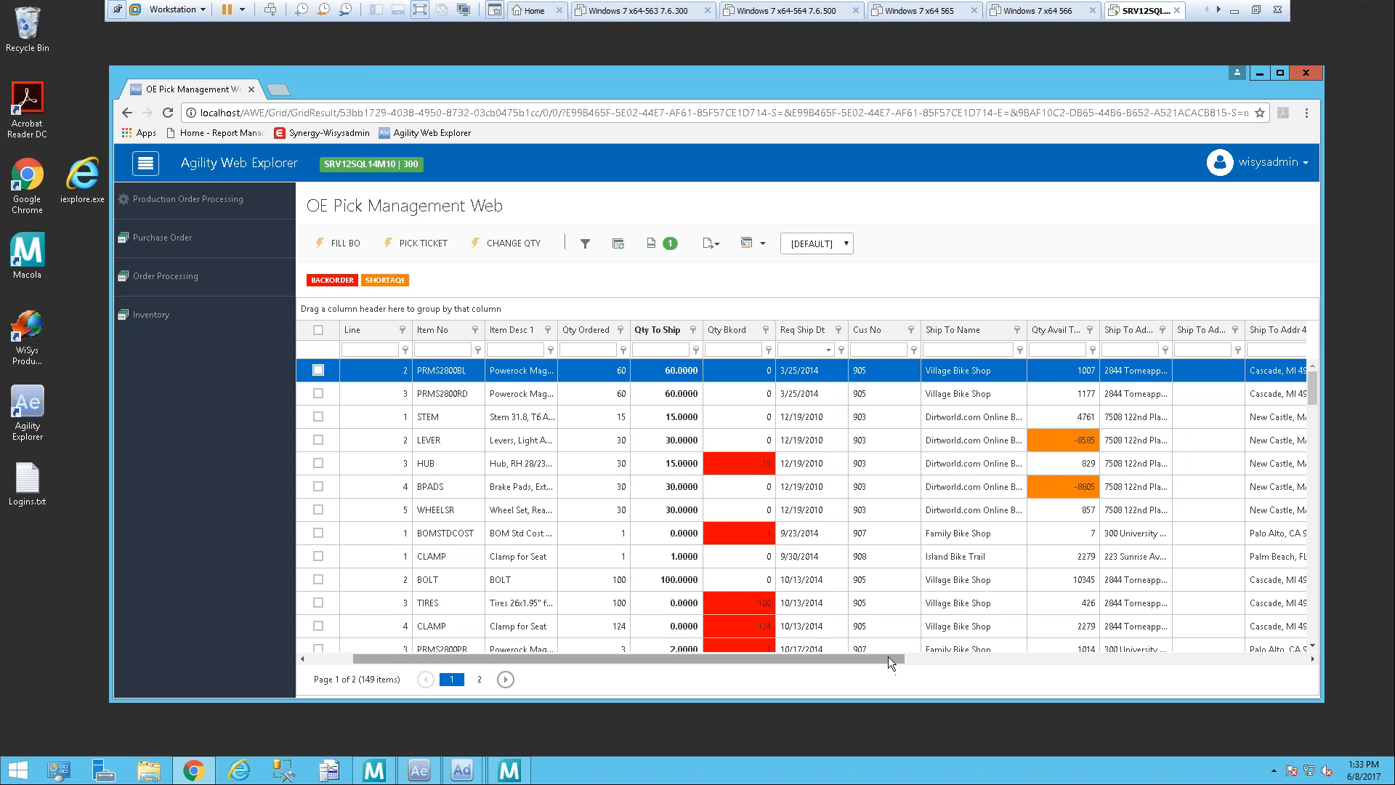
drag(888, 657, 757, 665)
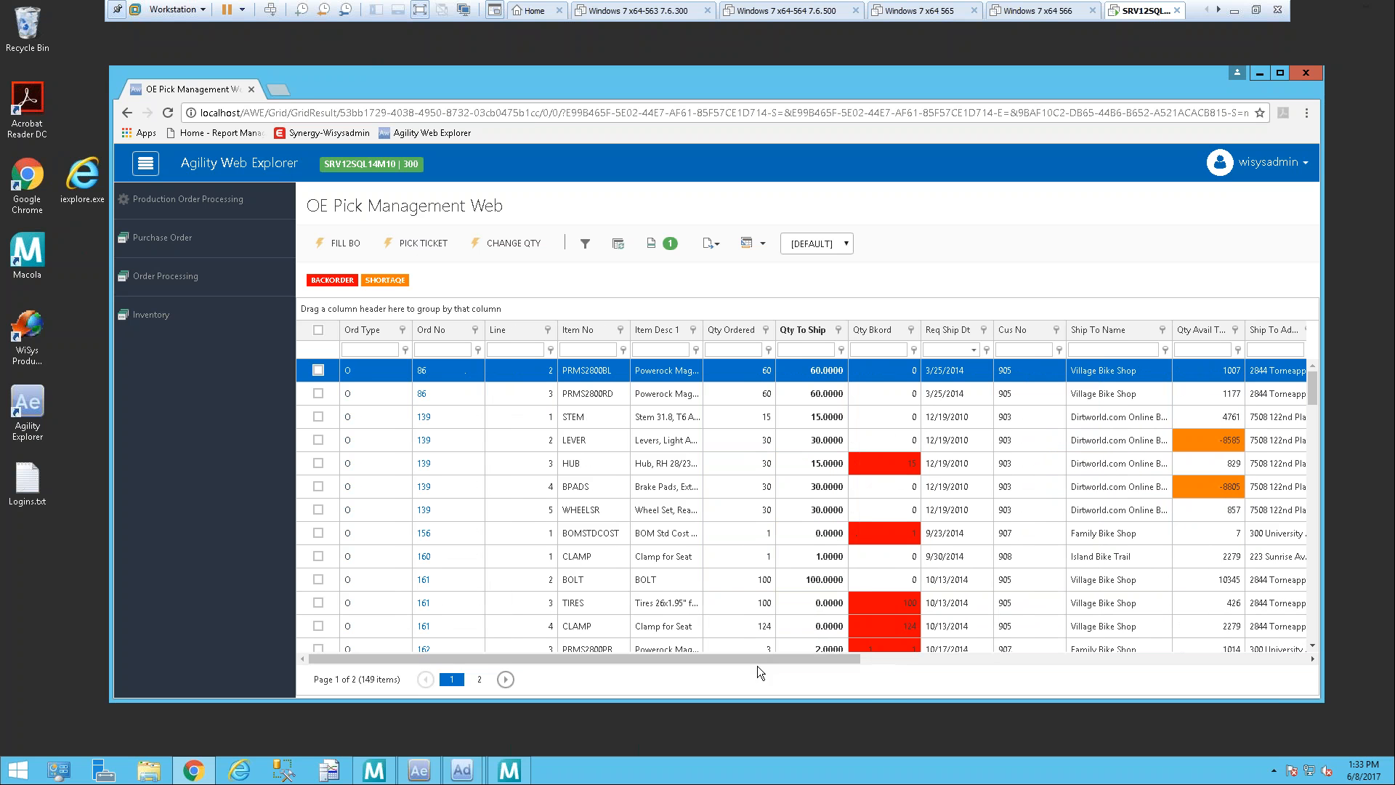
Step: Process the Fill BO action for the TIRES line of order 161
click(319, 602)
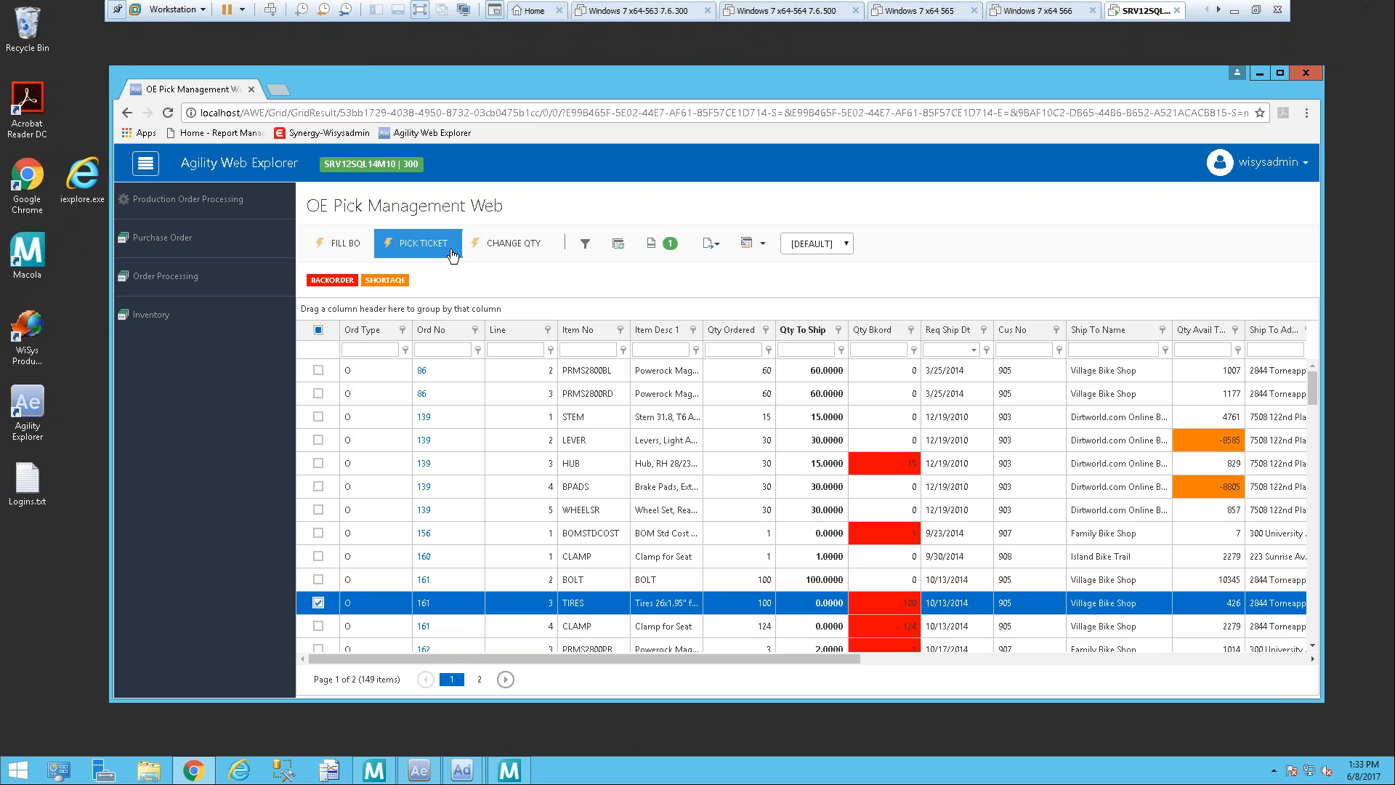
click(341, 245)
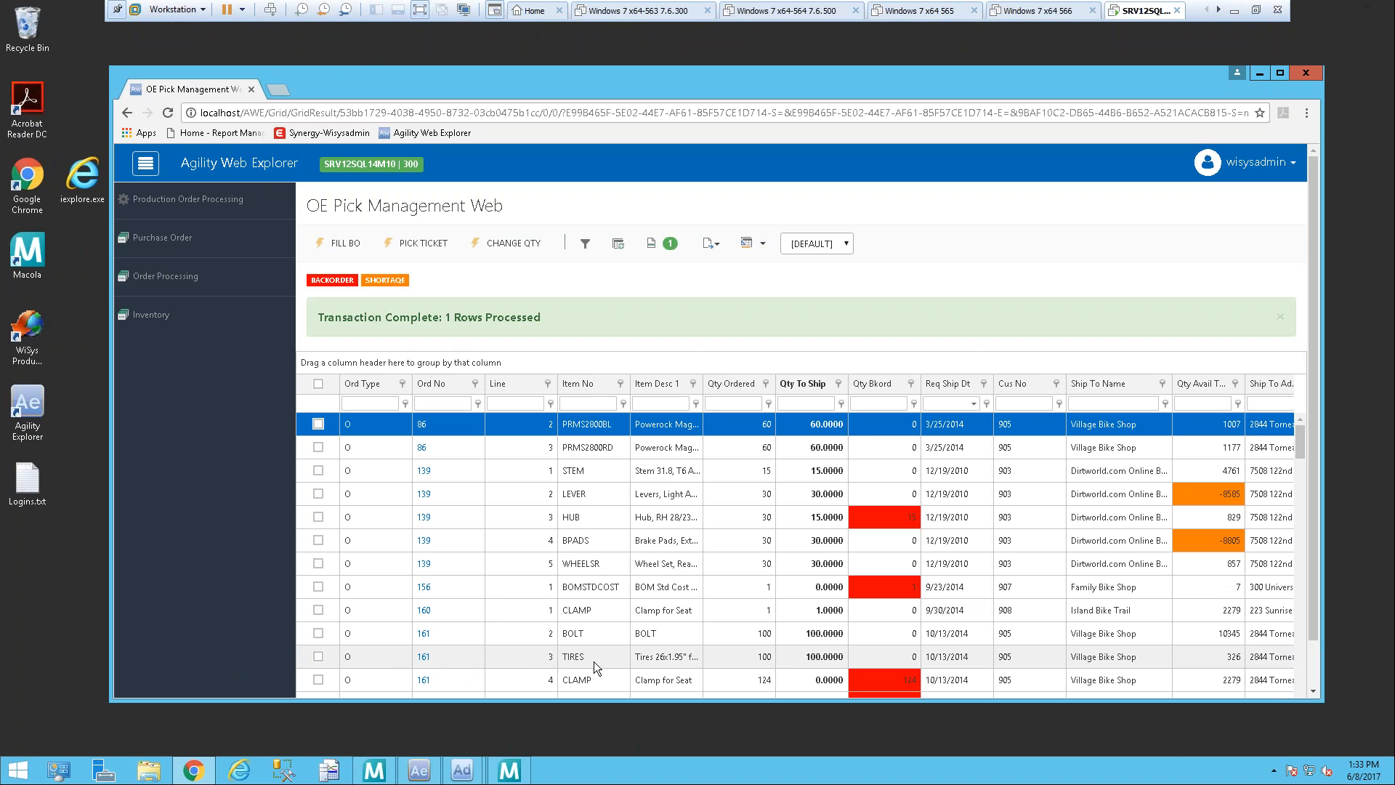
click(827, 660)
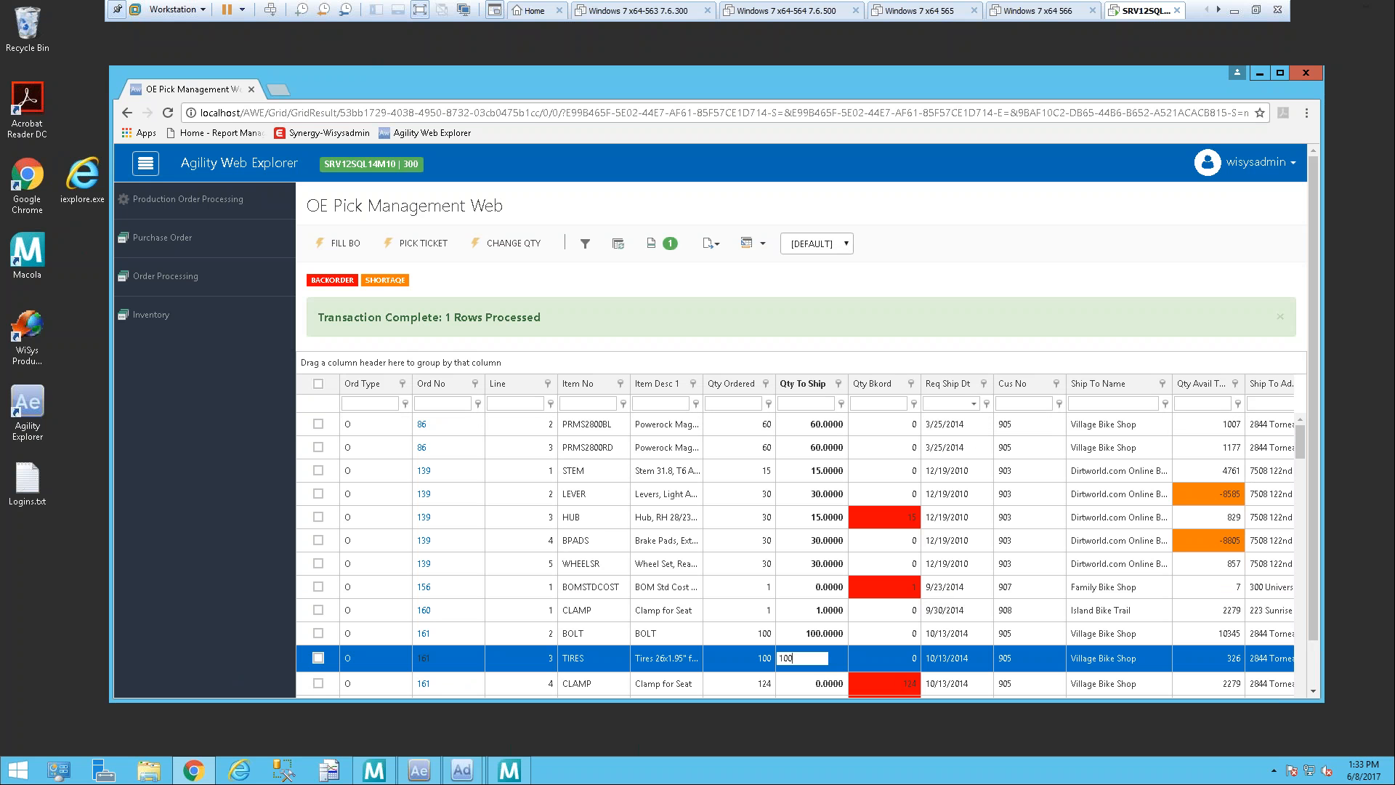
drag(804, 661, 670, 649)
text(50)
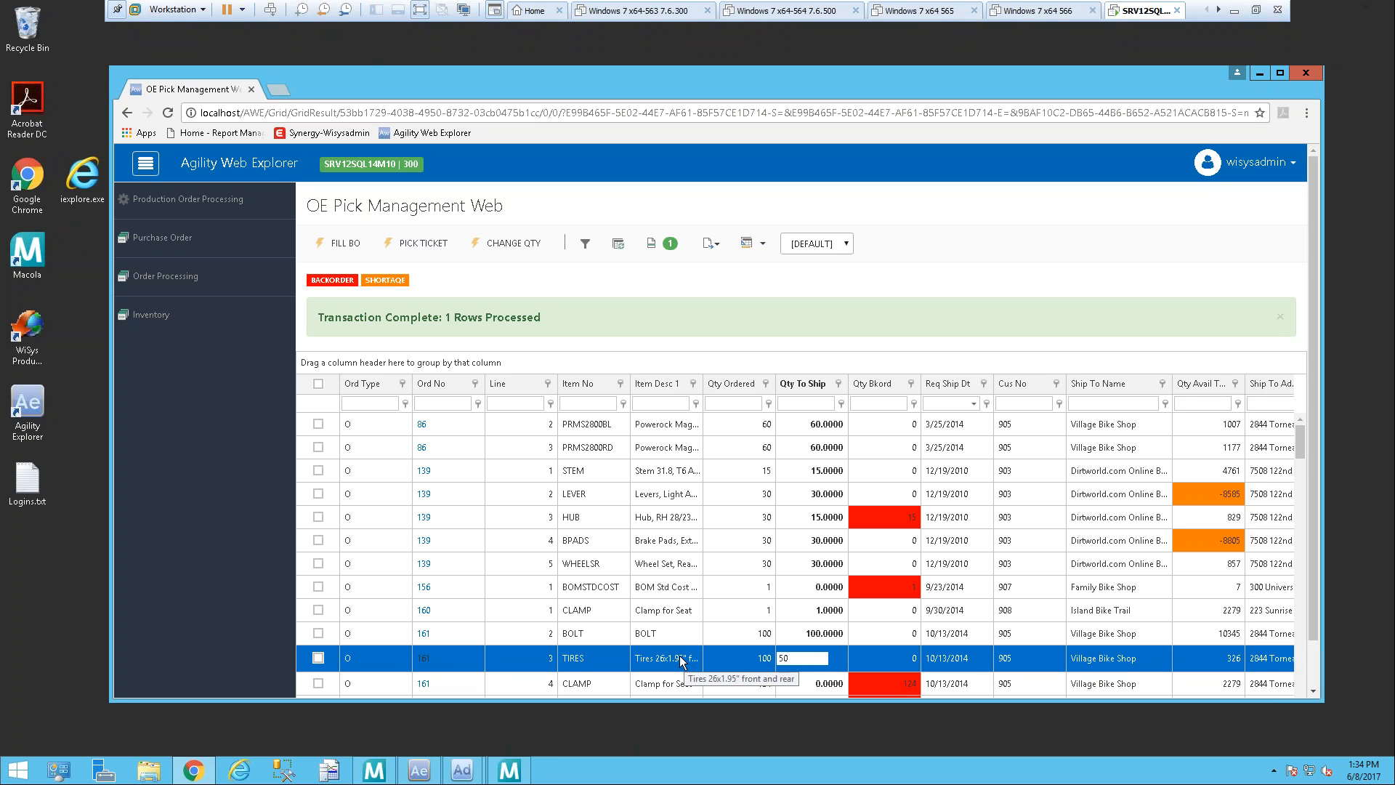
click(316, 658)
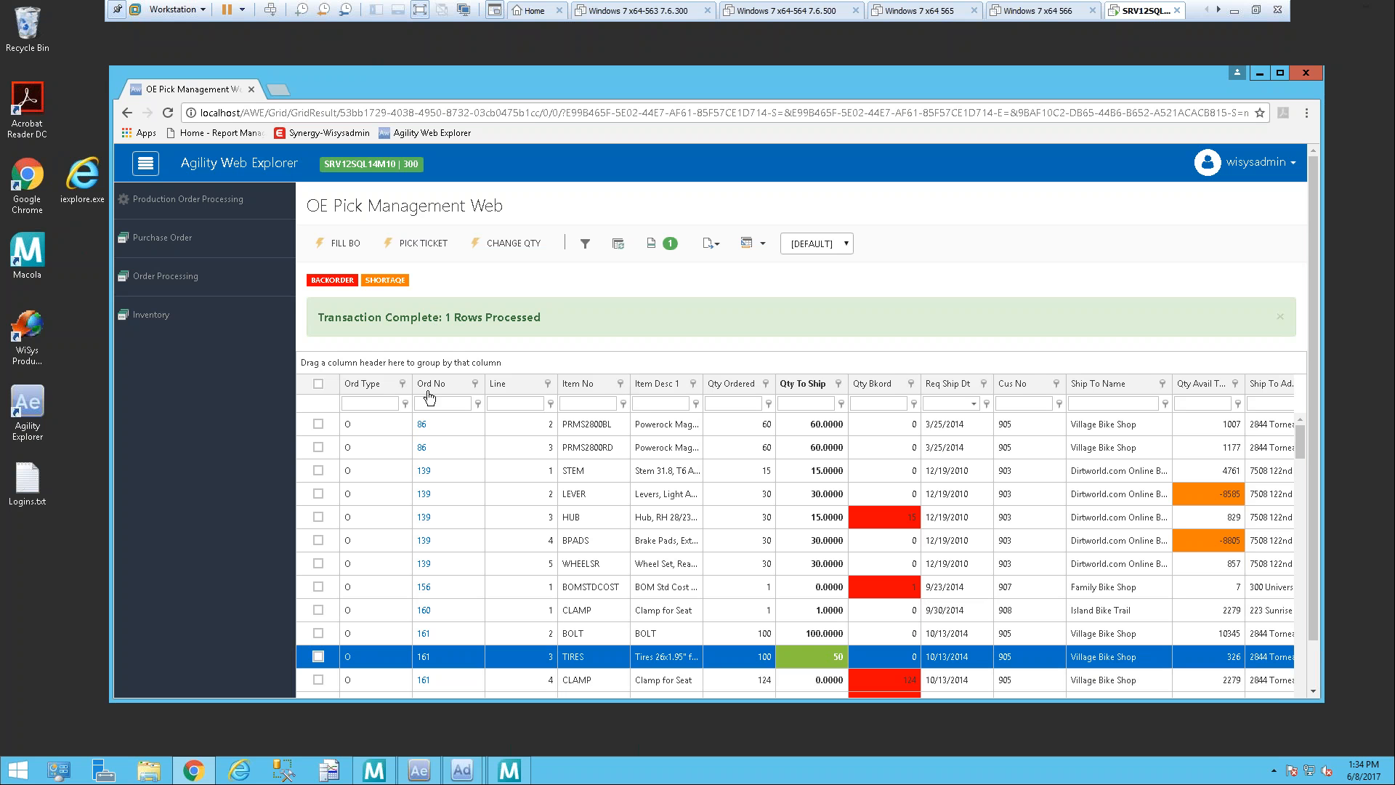
click(621, 247)
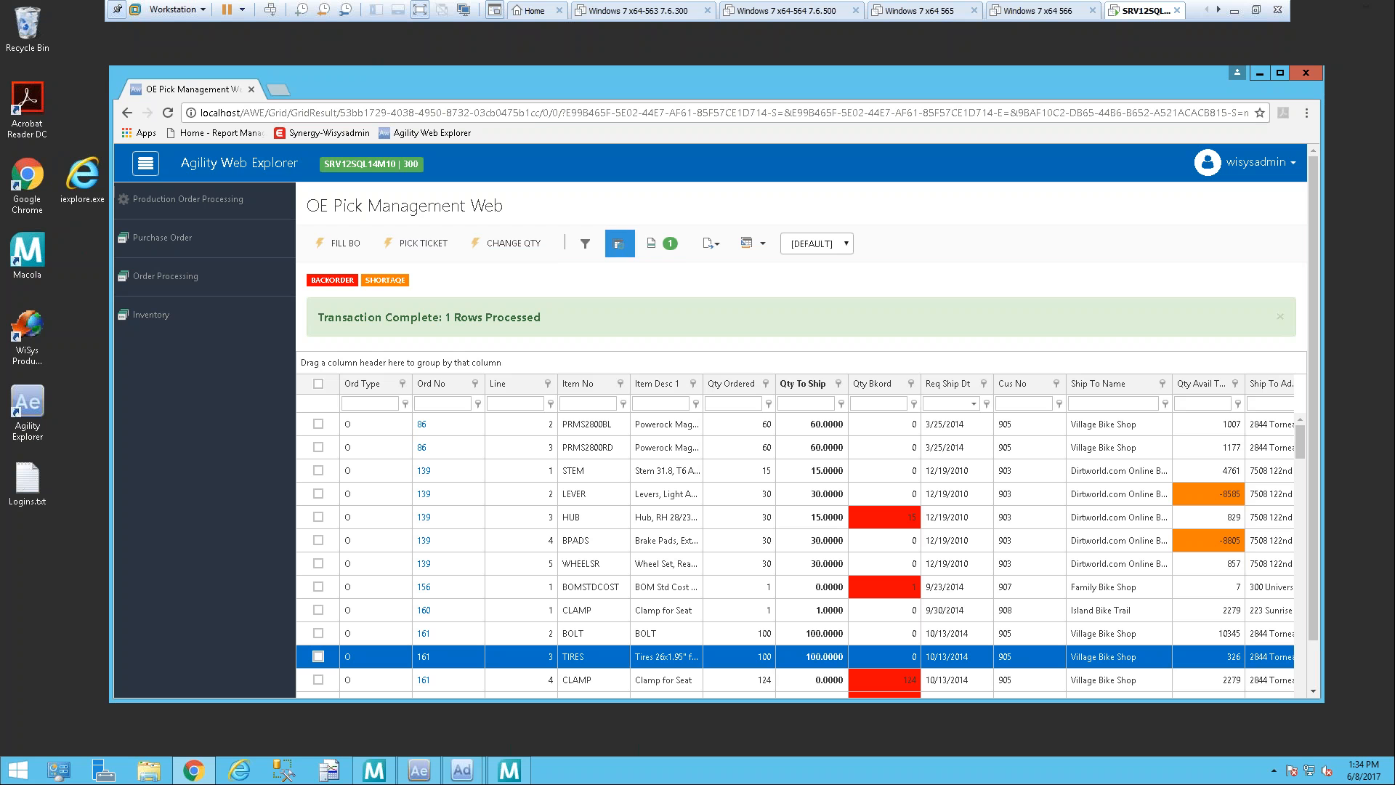
click(317, 656)
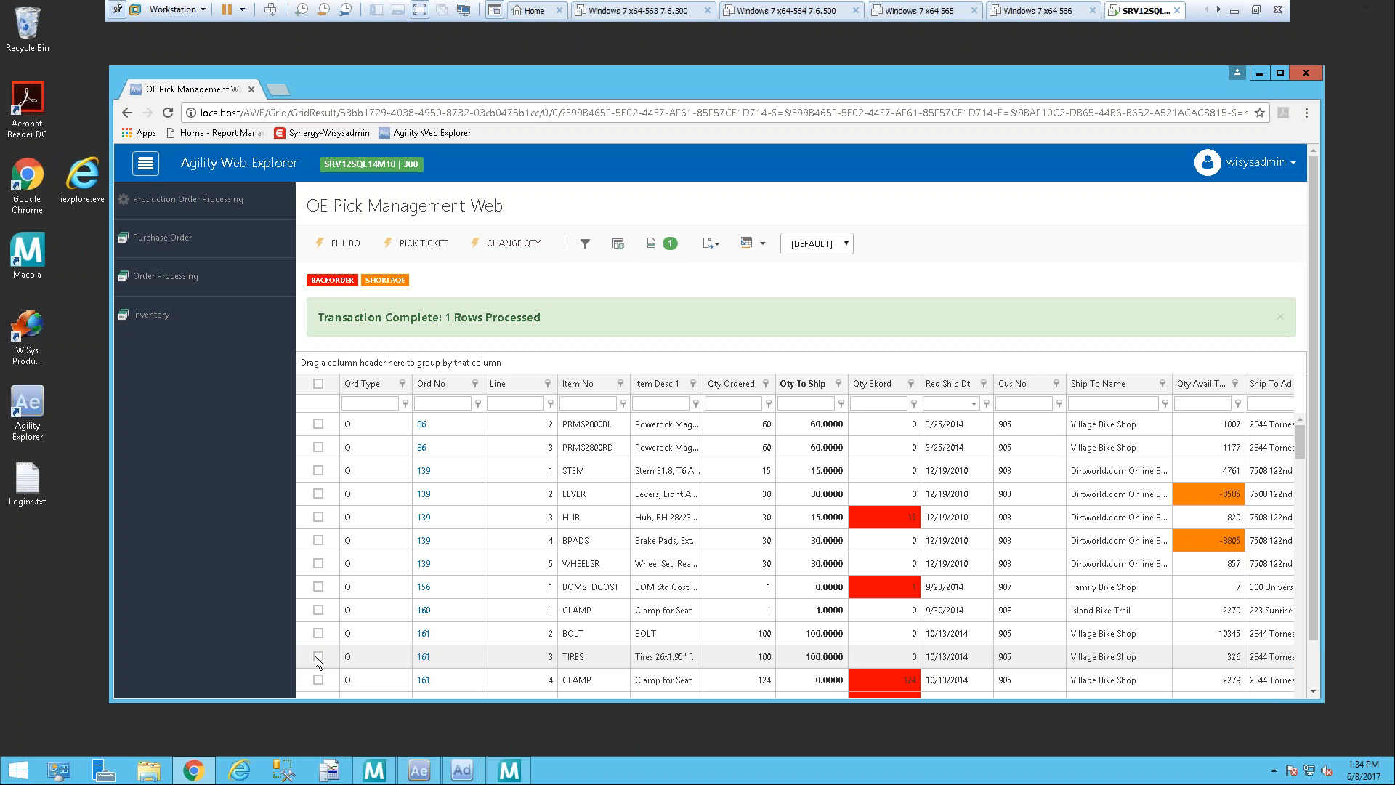
Step: Set the Qty To Ship of order 161's TIRES line to 50 and process the Change Qty action
click(317, 656)
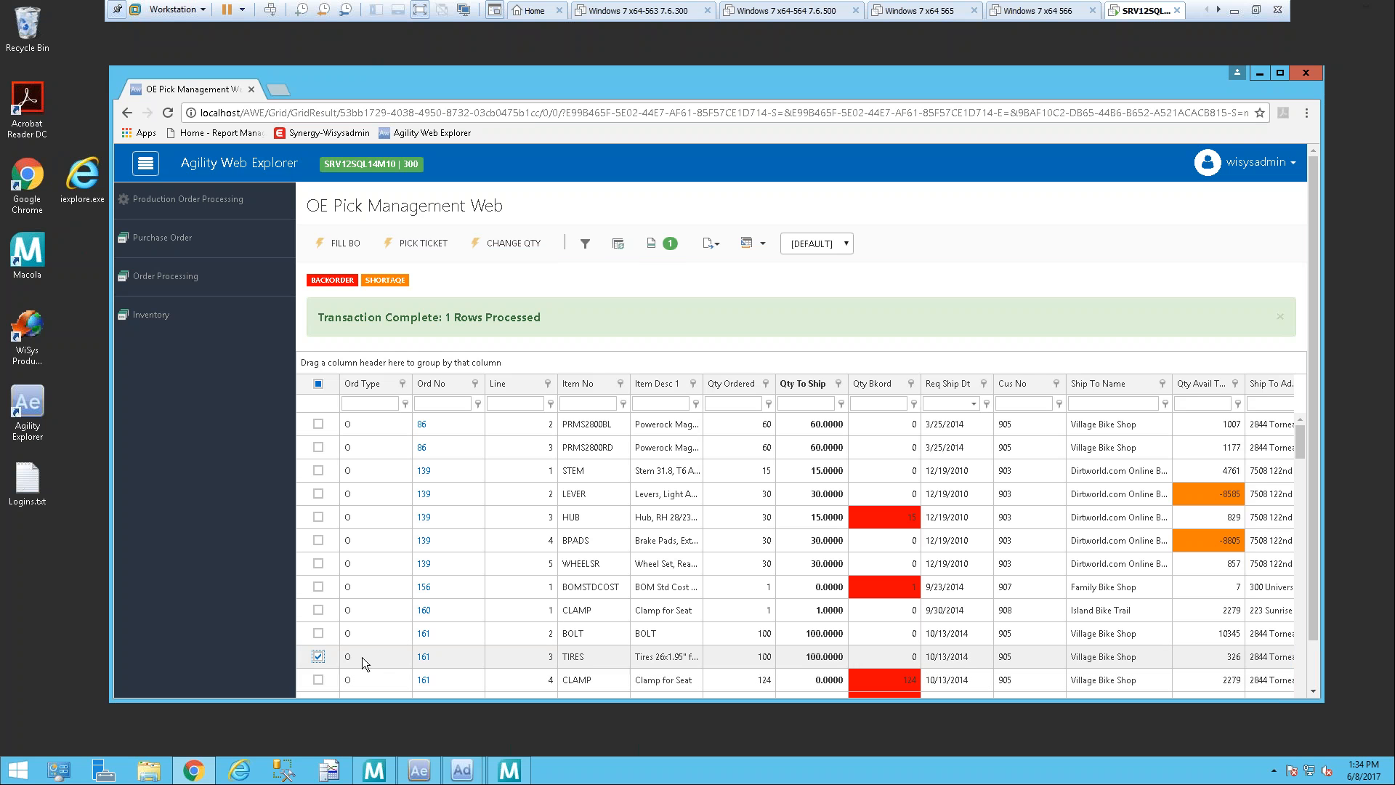
click(826, 658)
key(BackSpace)
key(BackSpace)
key(BackSpace)
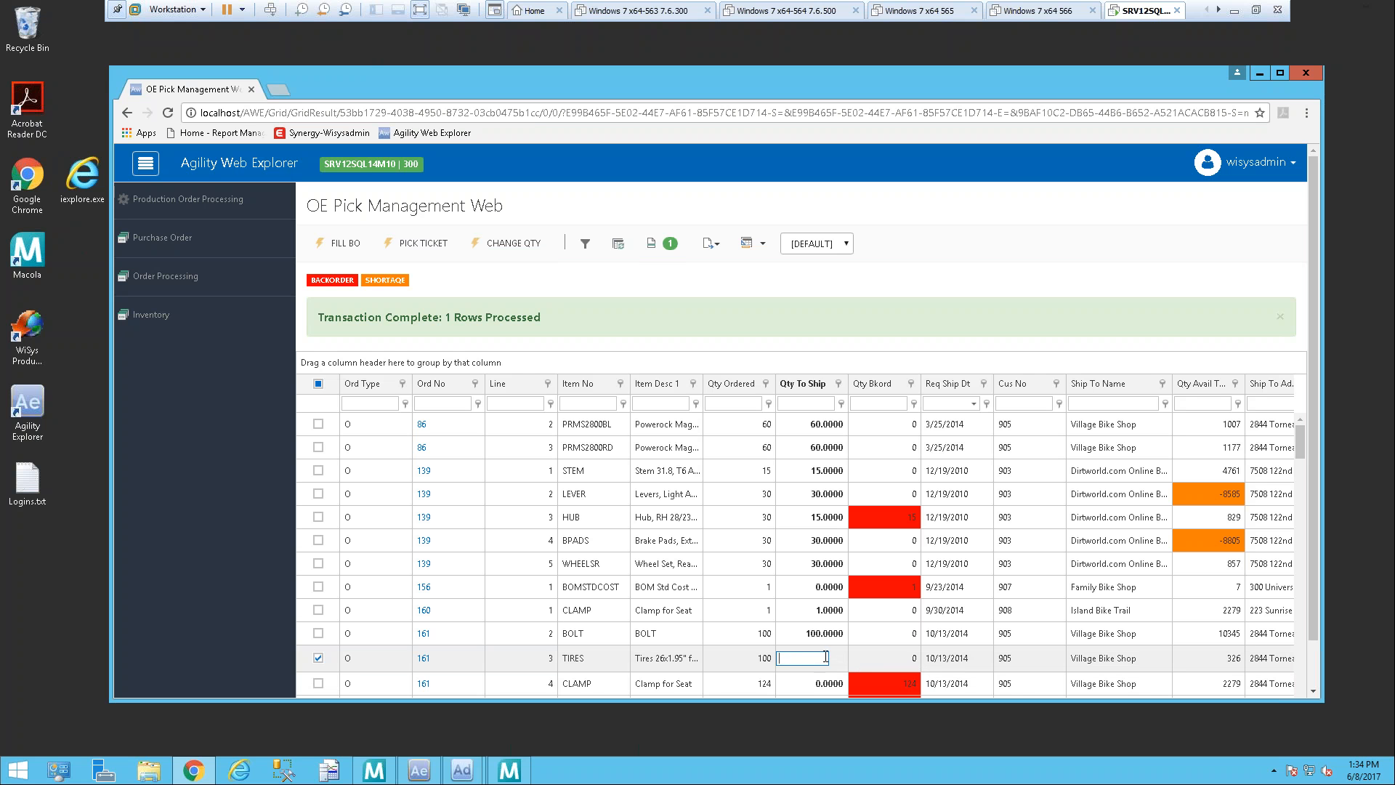
text(50)
key(Return)
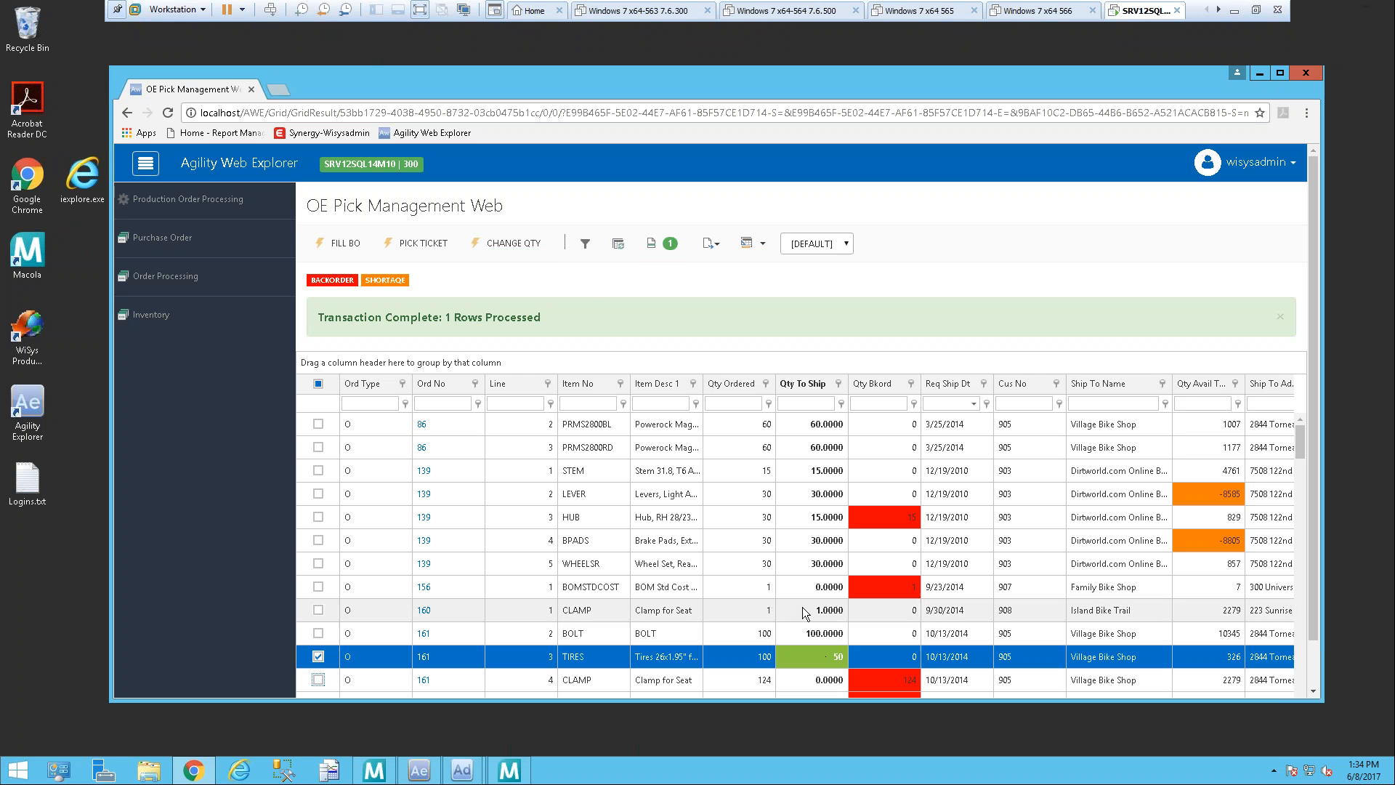
click(509, 243)
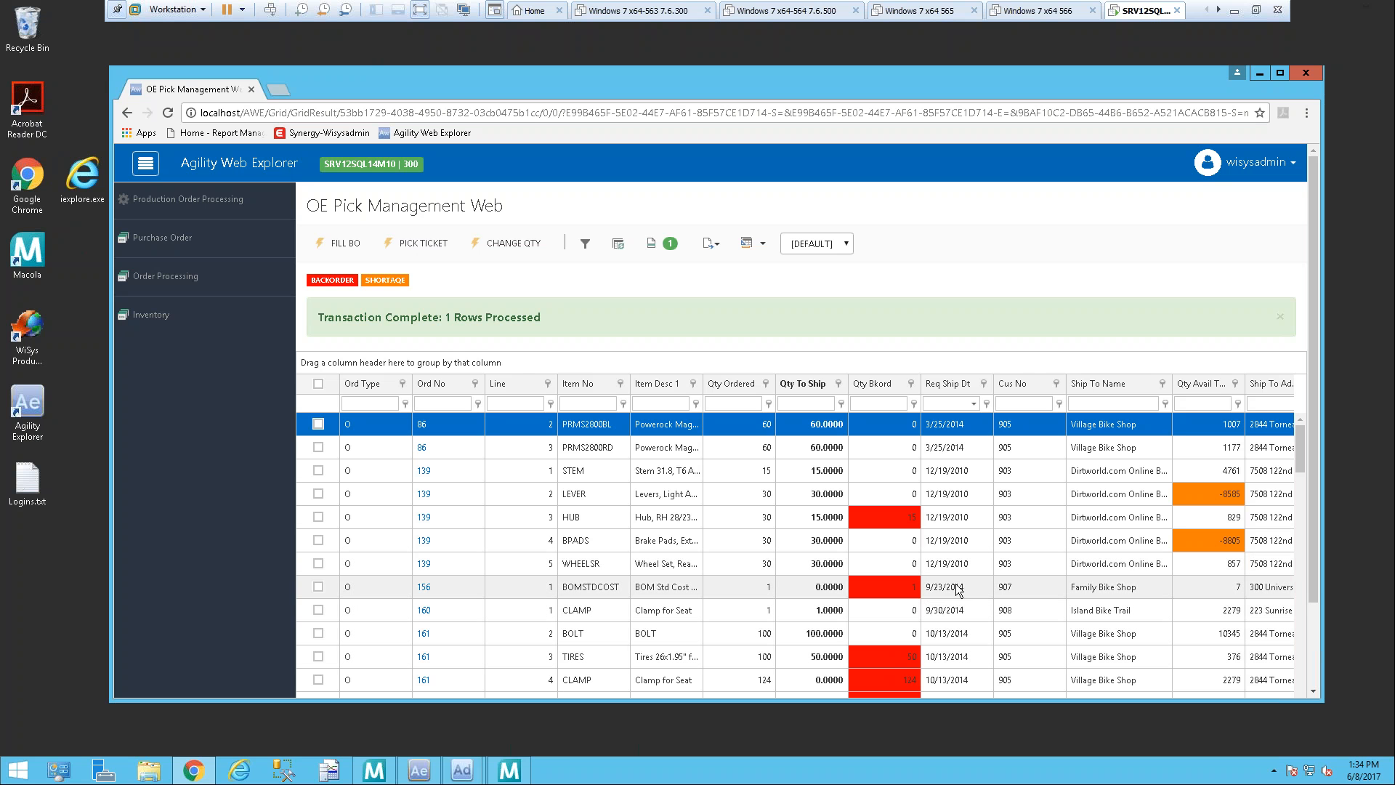
Step: Generate a pick ticket for the BOLT and TIRES lines of order 161
click(317, 634)
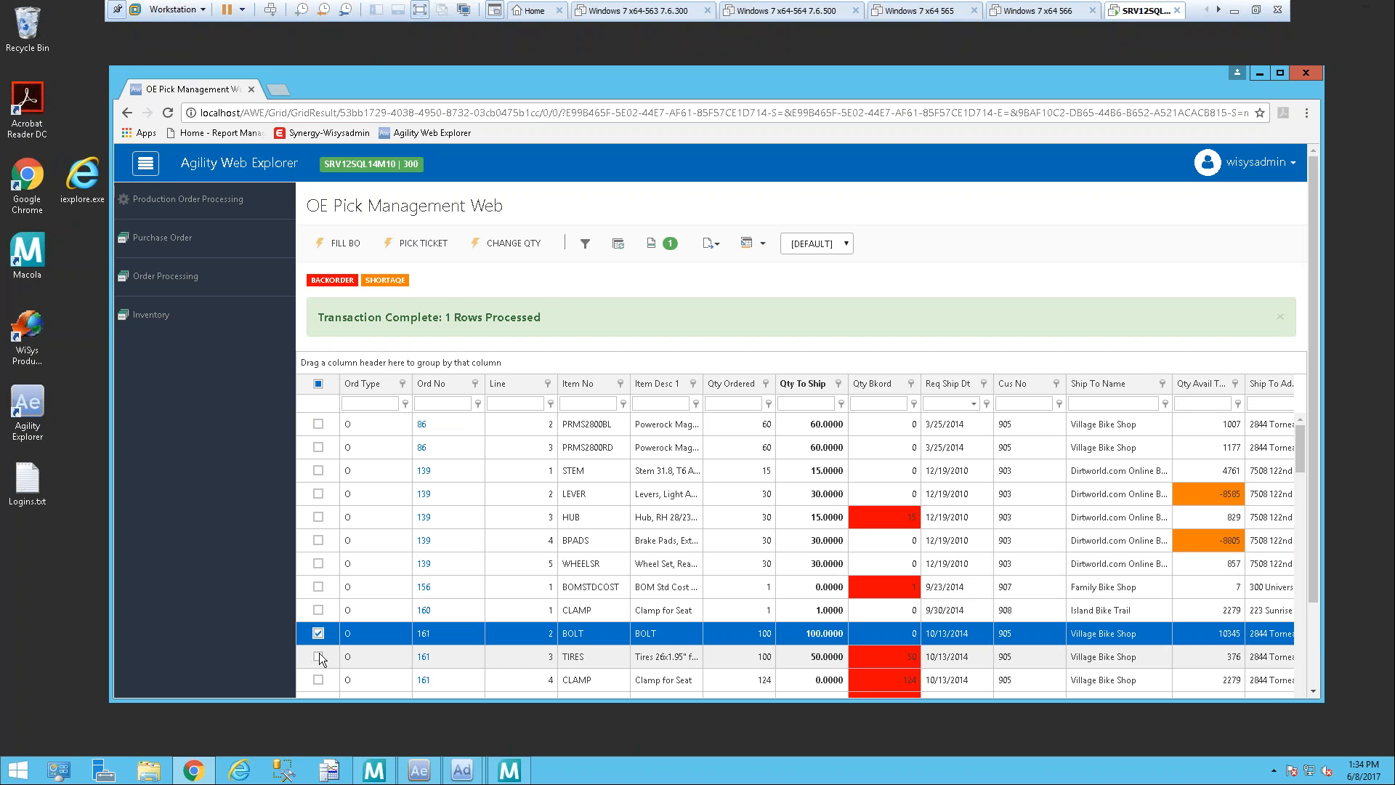
click(320, 656)
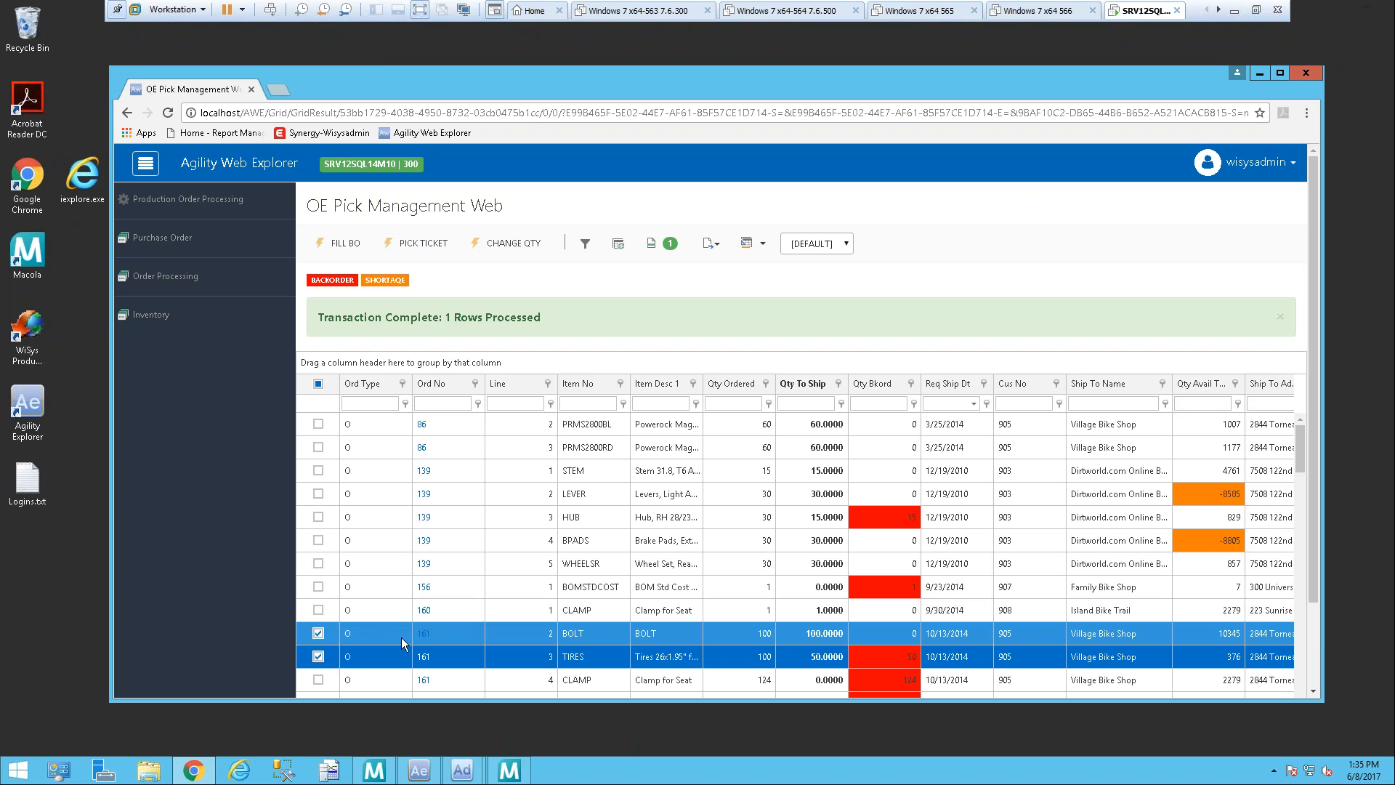
click(434, 251)
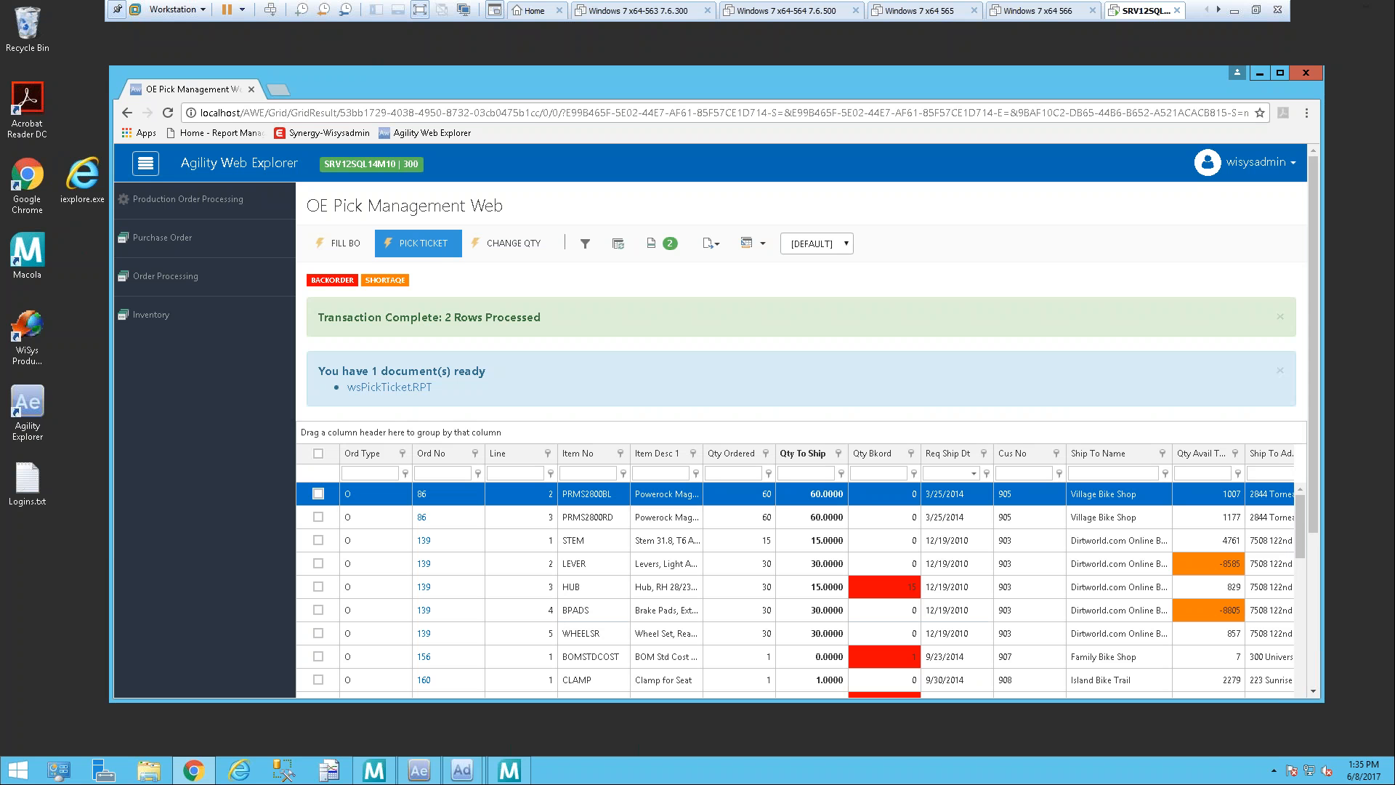
Step: Display the application's documents and open the wsPickTicket.RPT printed on 6/8/2017
click(661, 249)
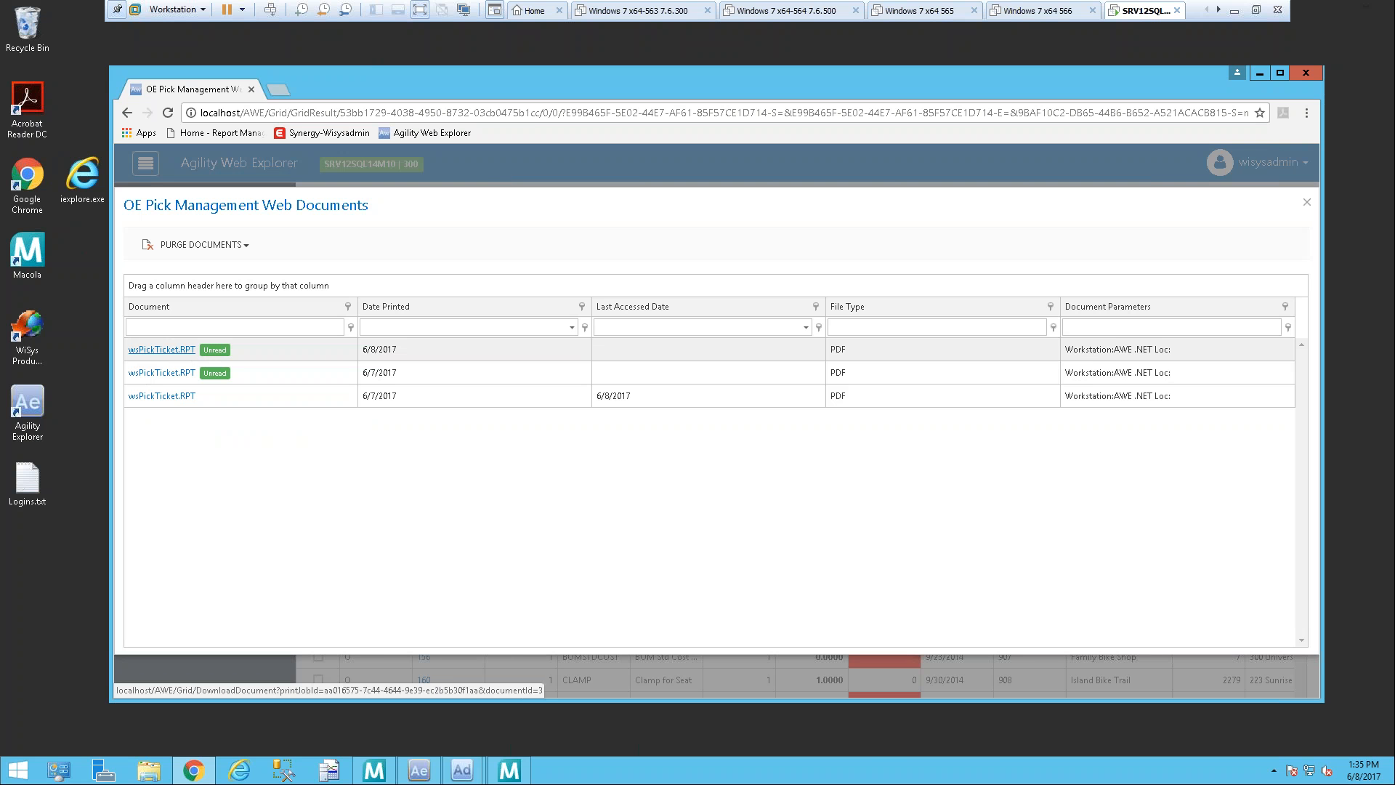
click(154, 350)
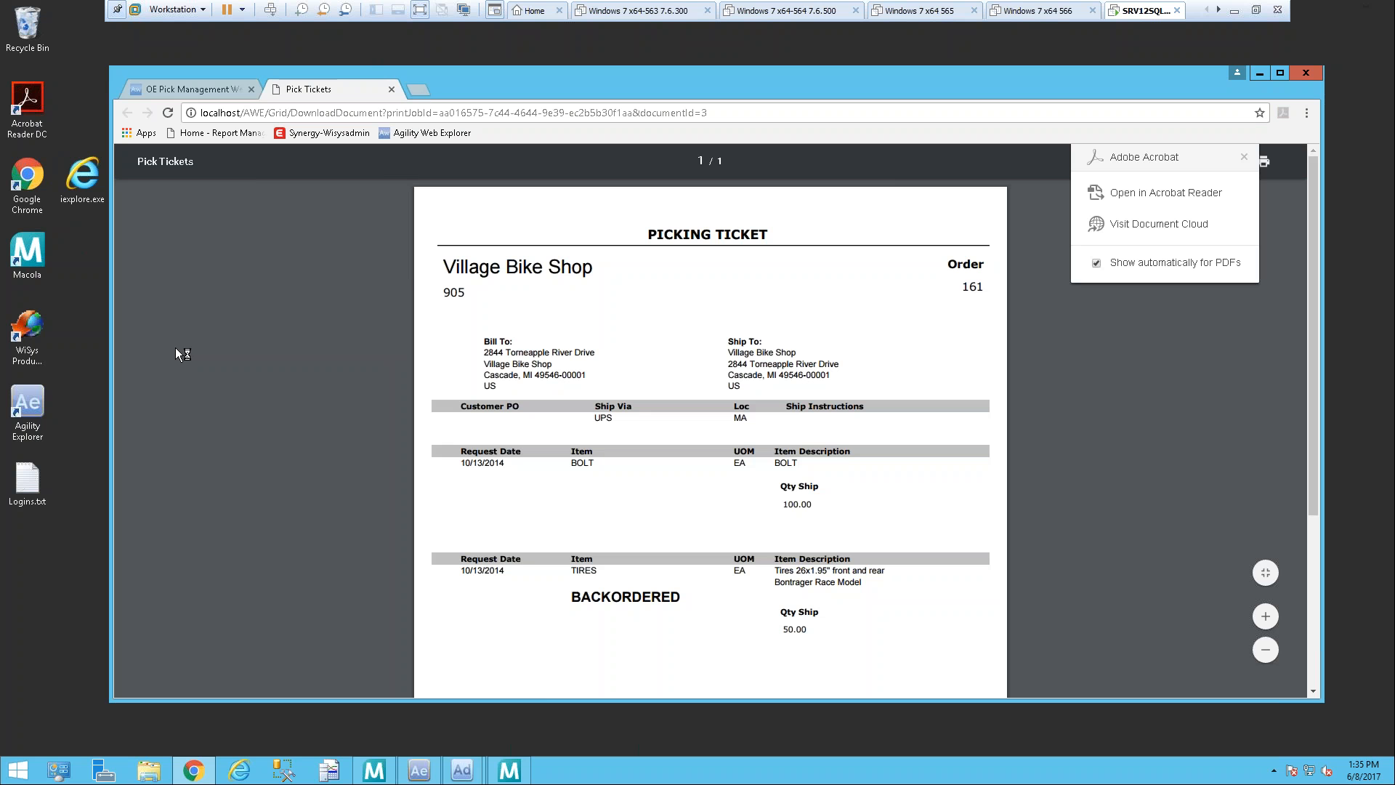
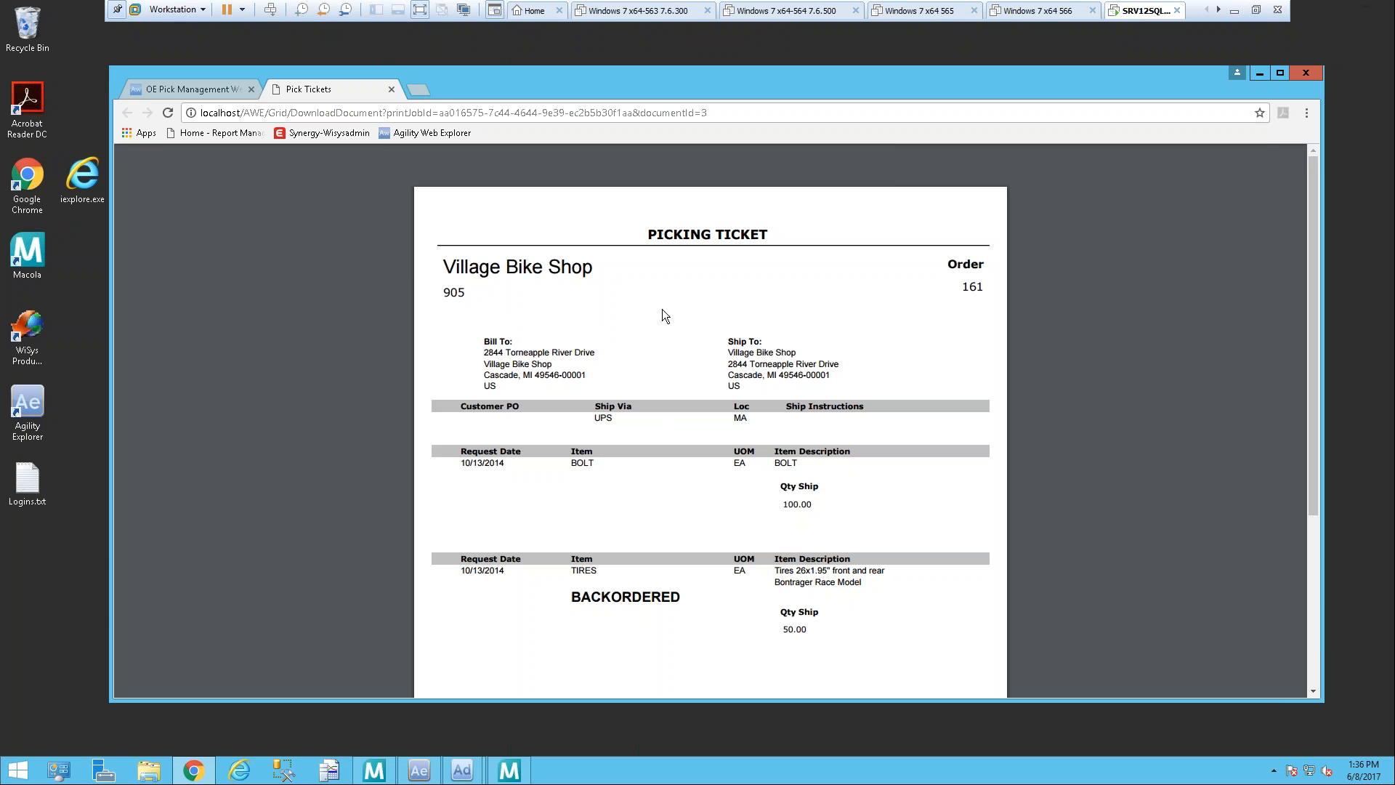
Step: Close the pick ticket PDF, review the Purge Documents options, and close the OE Pick Management Web Documents list
click(392, 89)
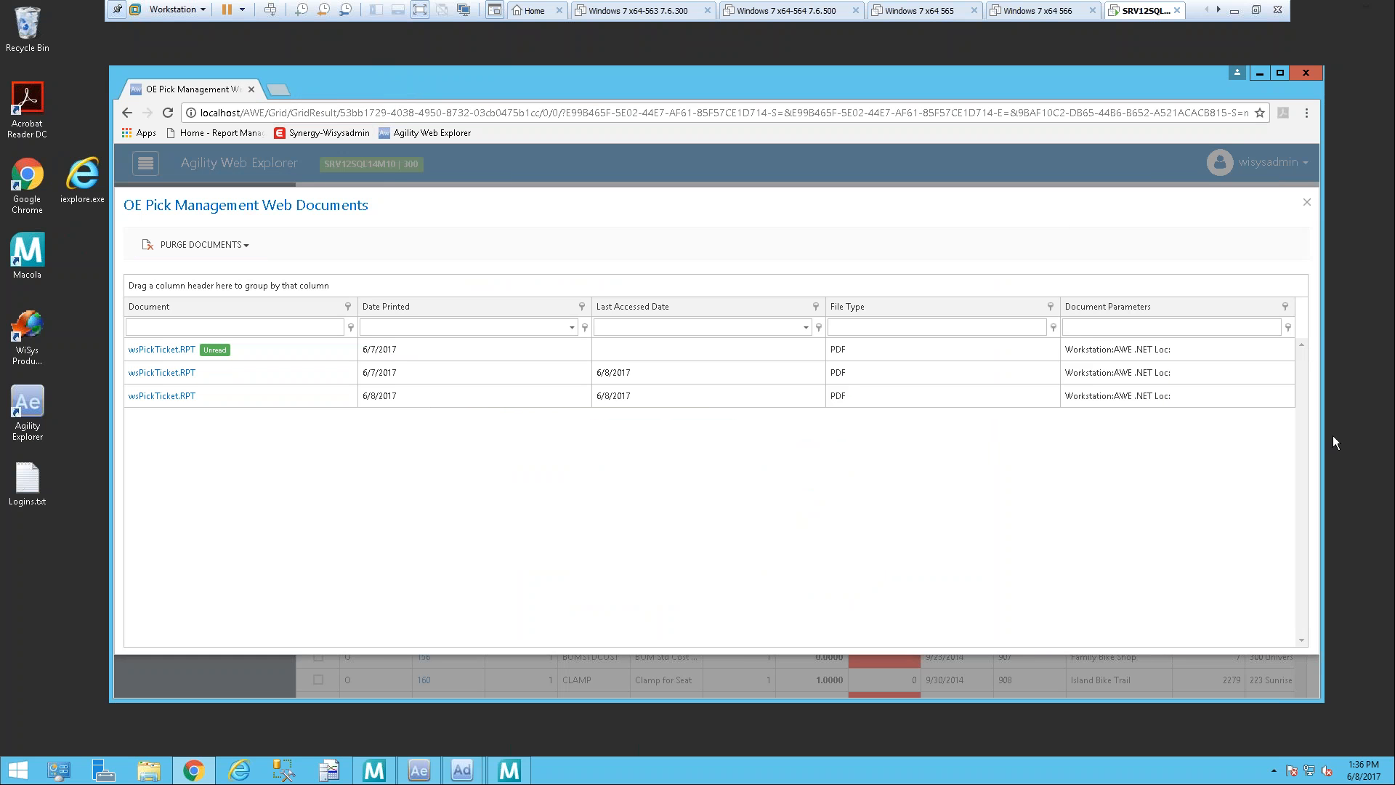
click(246, 250)
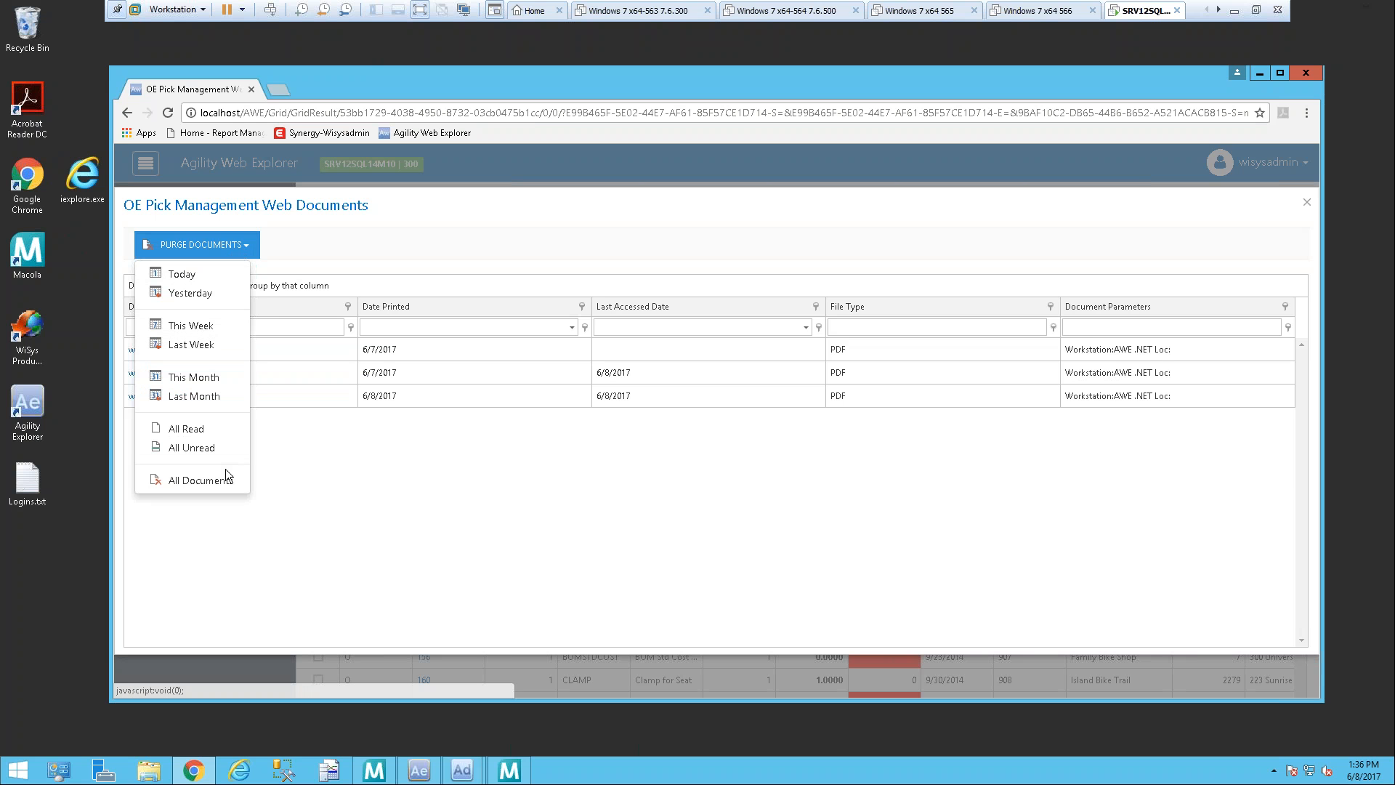
click(988, 470)
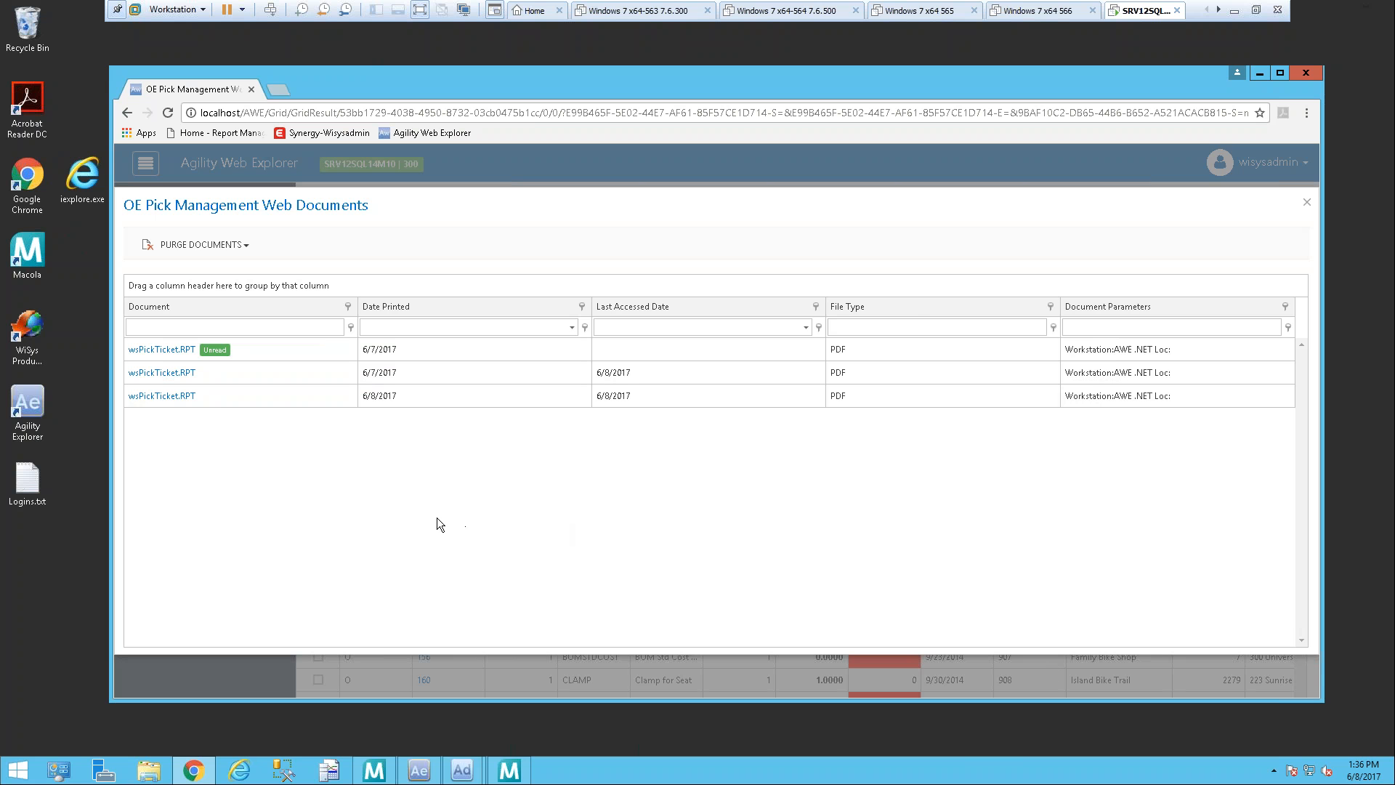
click(1307, 206)
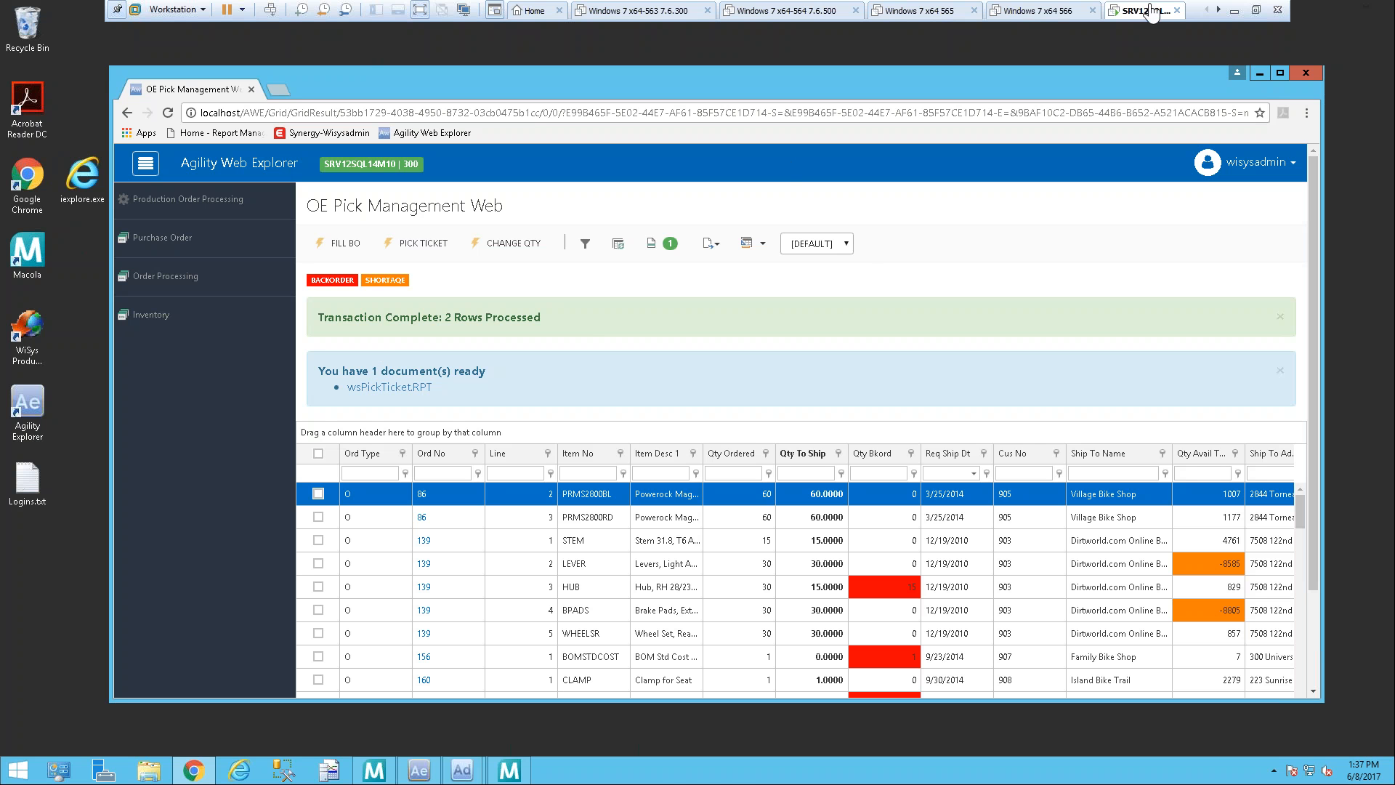
Step: Leave the remote session and switch to the Exact Synergy Enterprise Home workspace in the local browser
click(1256, 13)
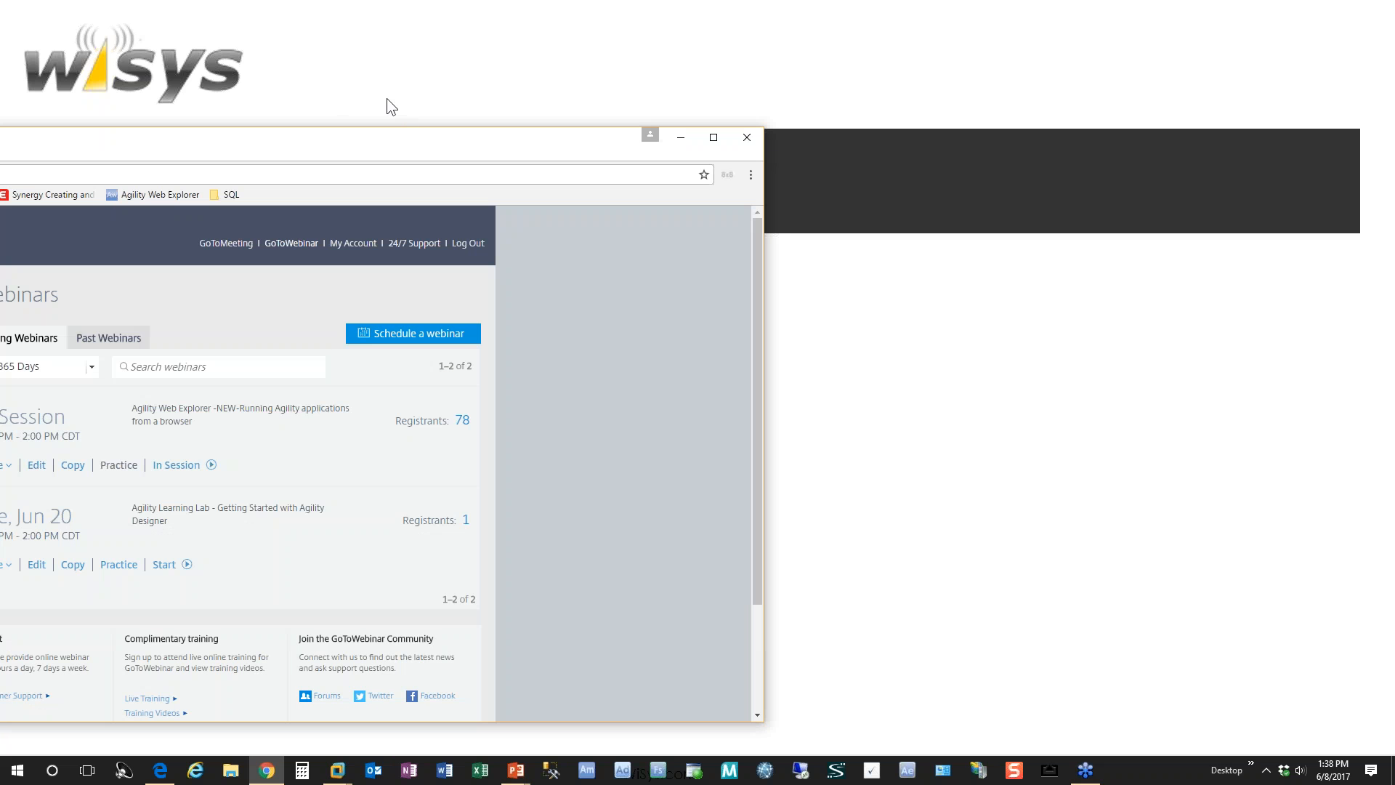
drag(399, 147, 920, 109)
click(472, 114)
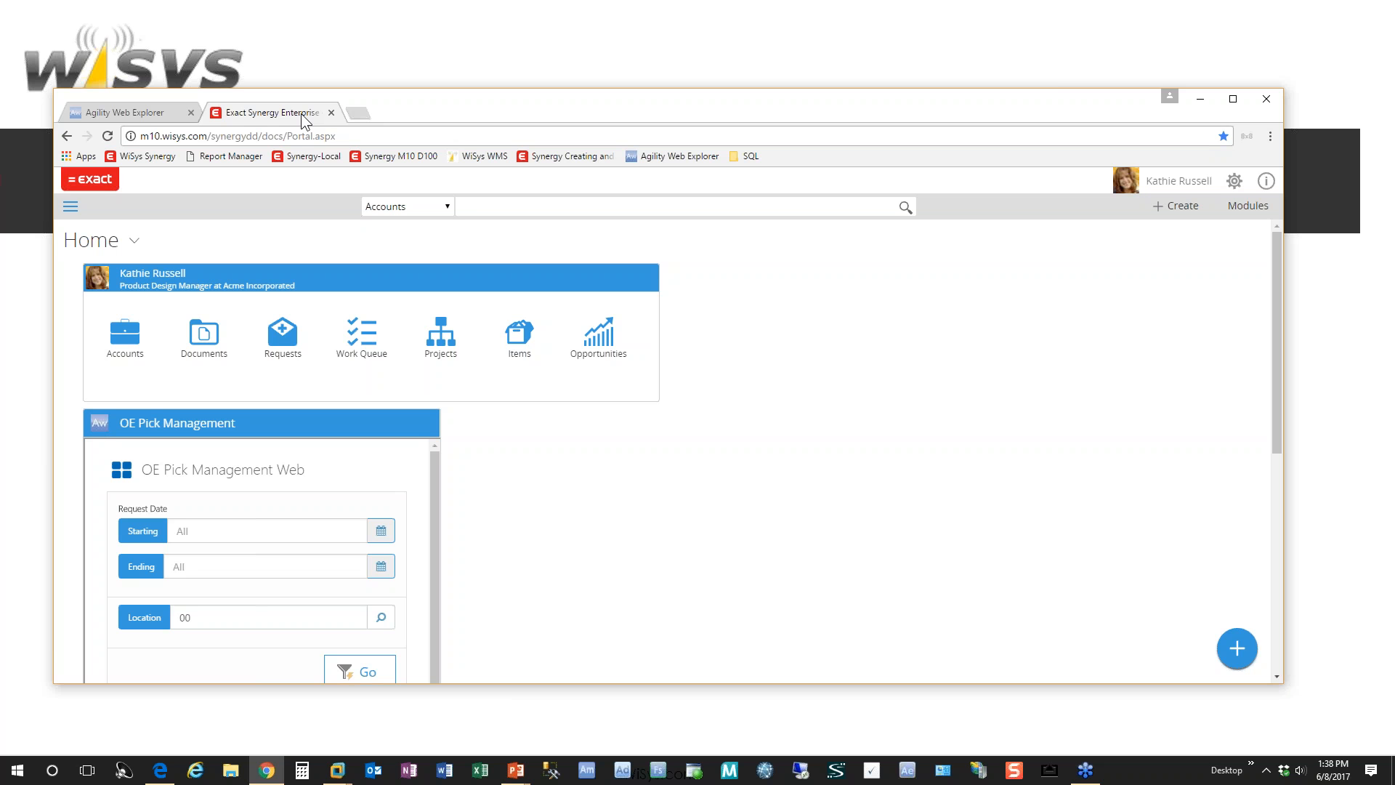
mouse_move(94, 242)
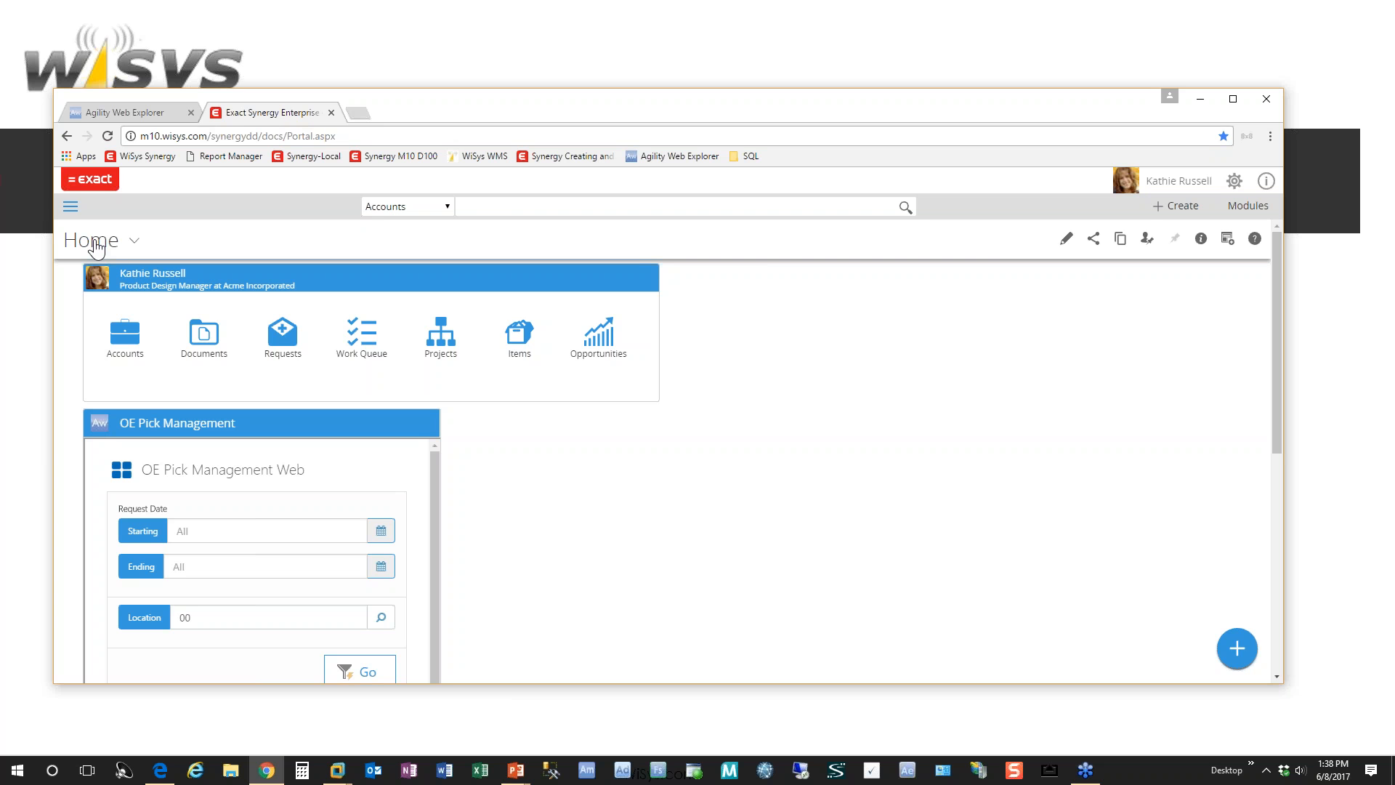
mouse_move(401, 270)
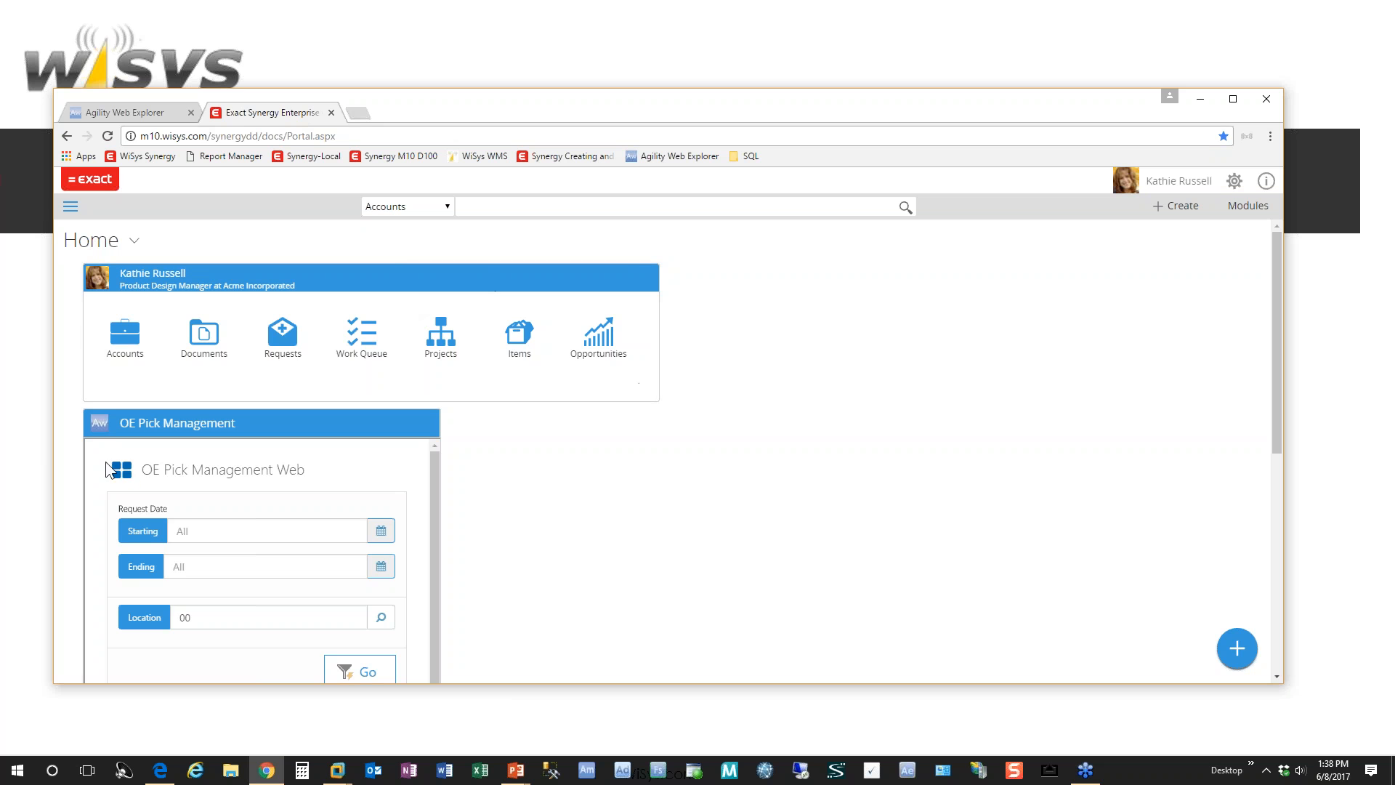
mouse_move(402, 456)
Step: Add a Wisys AWE Widget to the Home workspace and title it IM Ser Lot Hold Release
click(1240, 658)
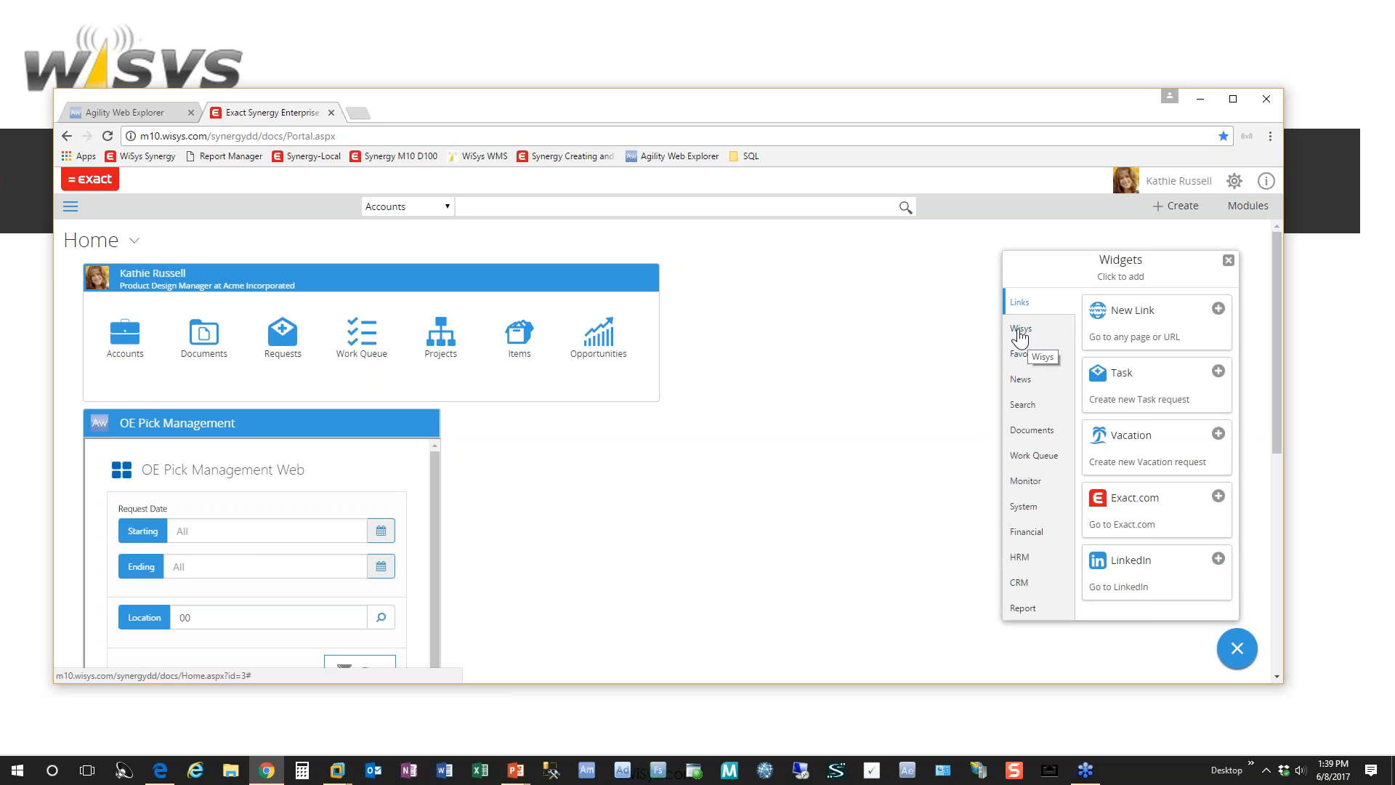
click(1021, 330)
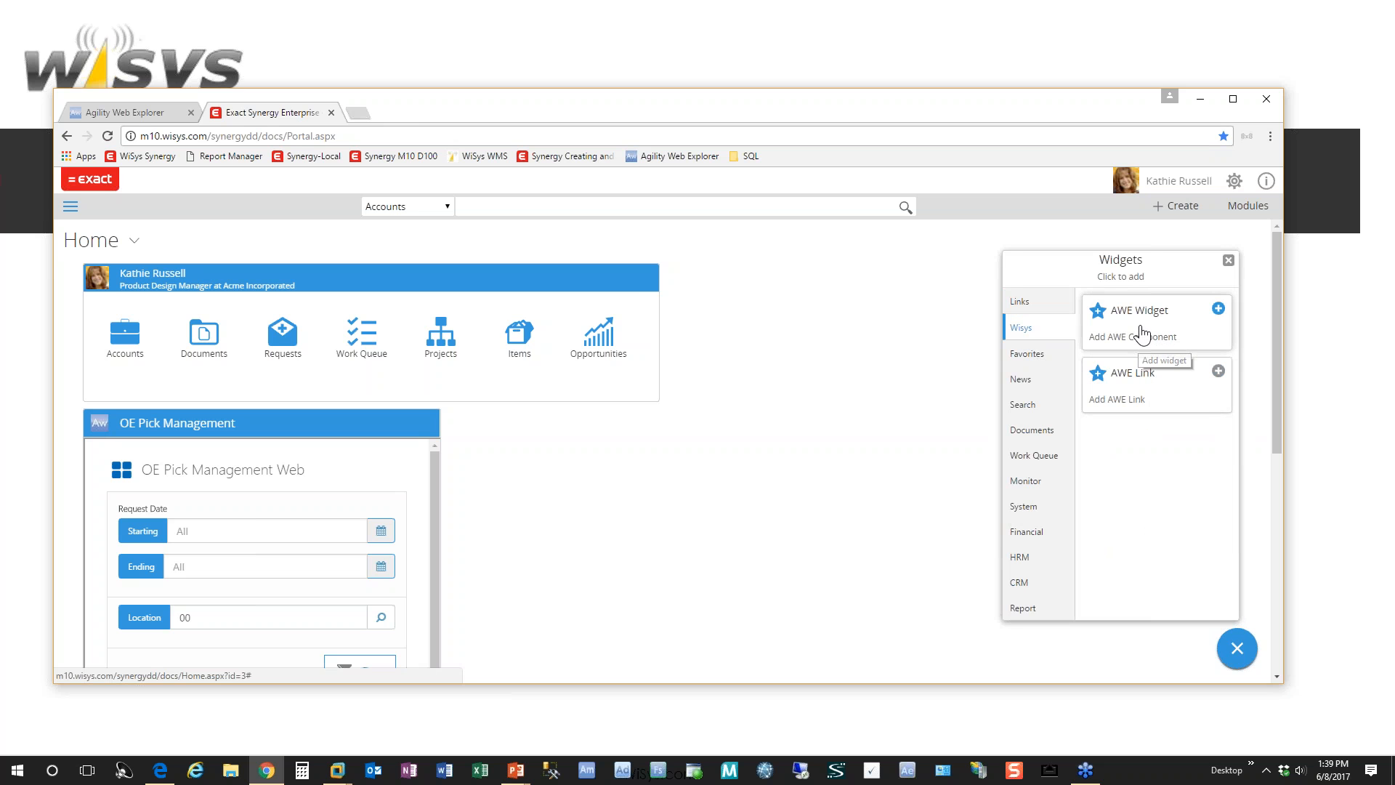
click(1143, 334)
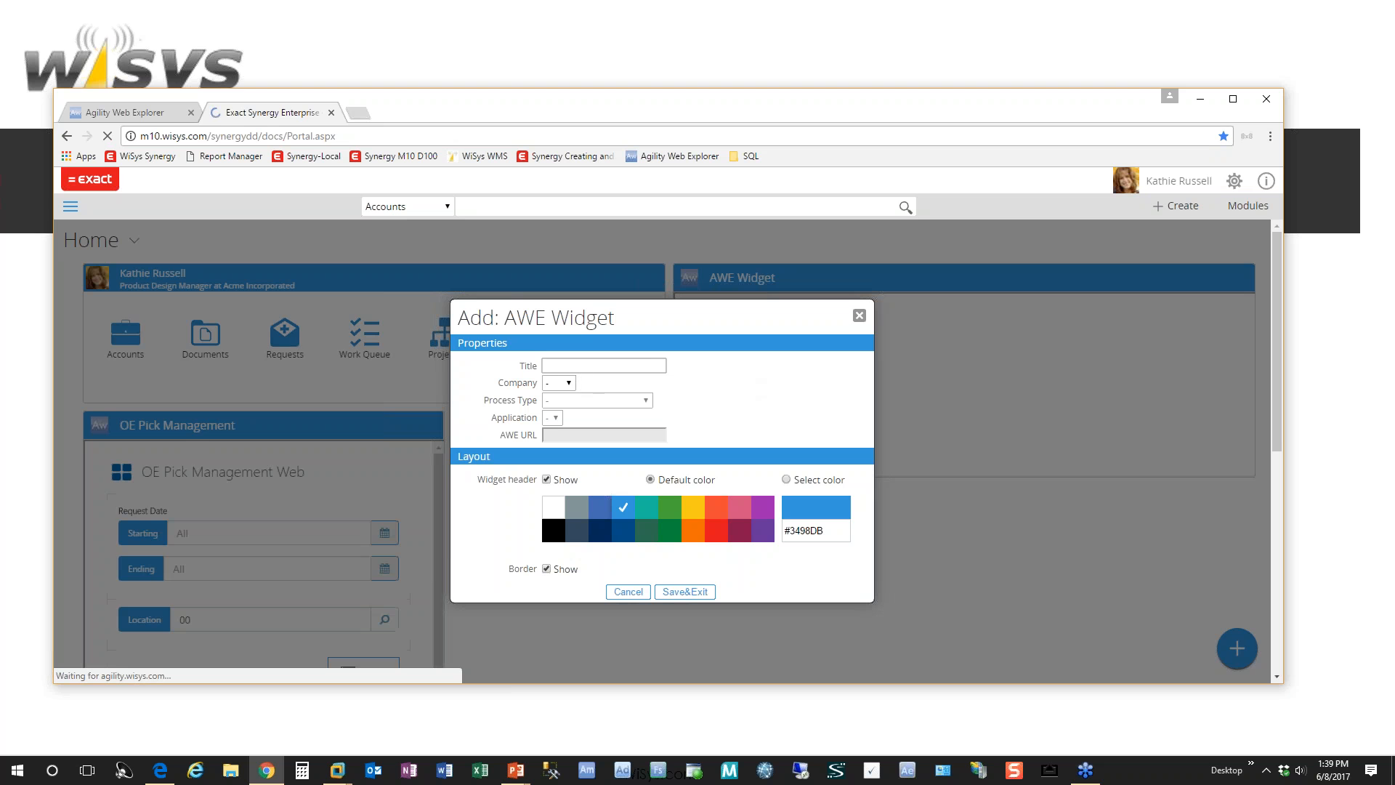
click(590, 366)
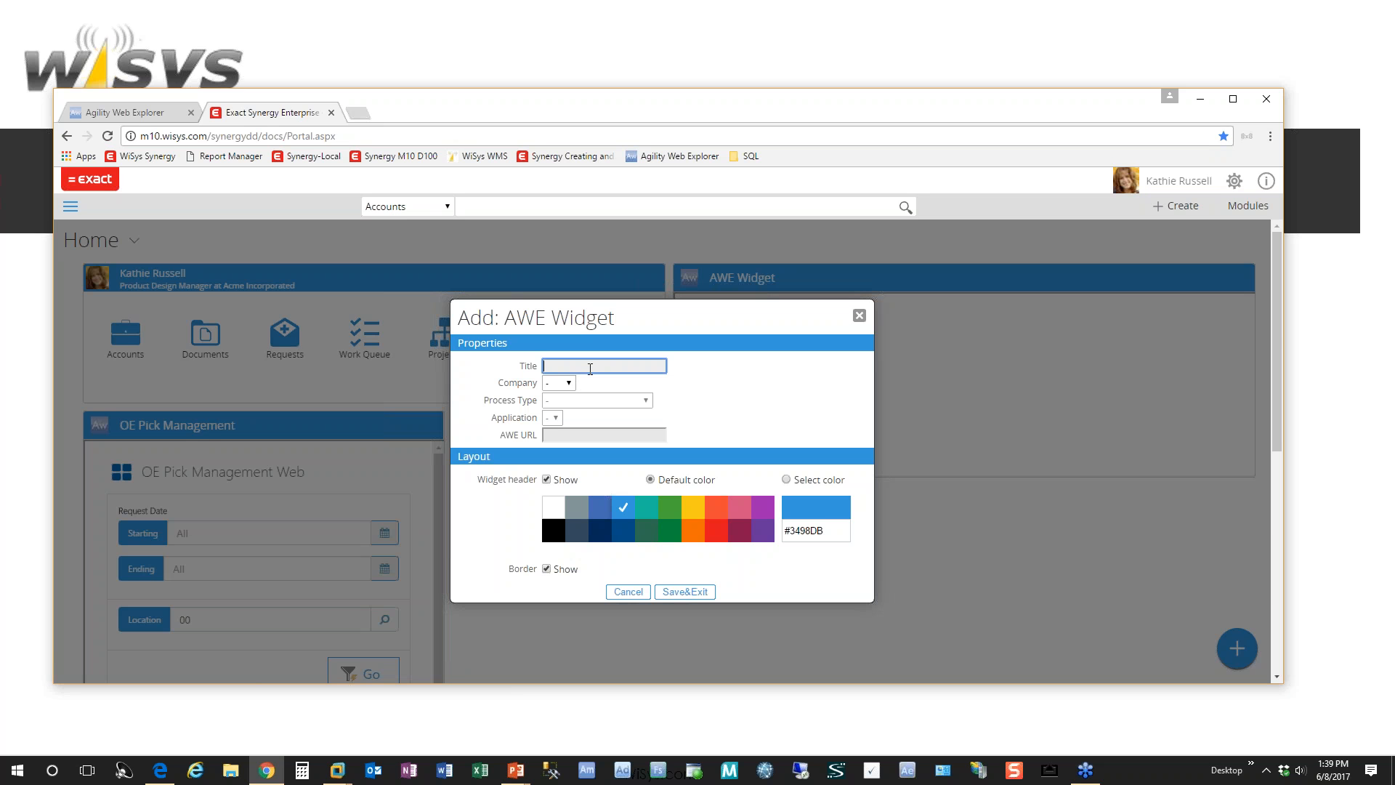
text(IM Ser Lot Hold Release)
Step: Configure the widget with company 100, process type Process Grid and application Mobile IM SerLot Hold, and save it
click(569, 383)
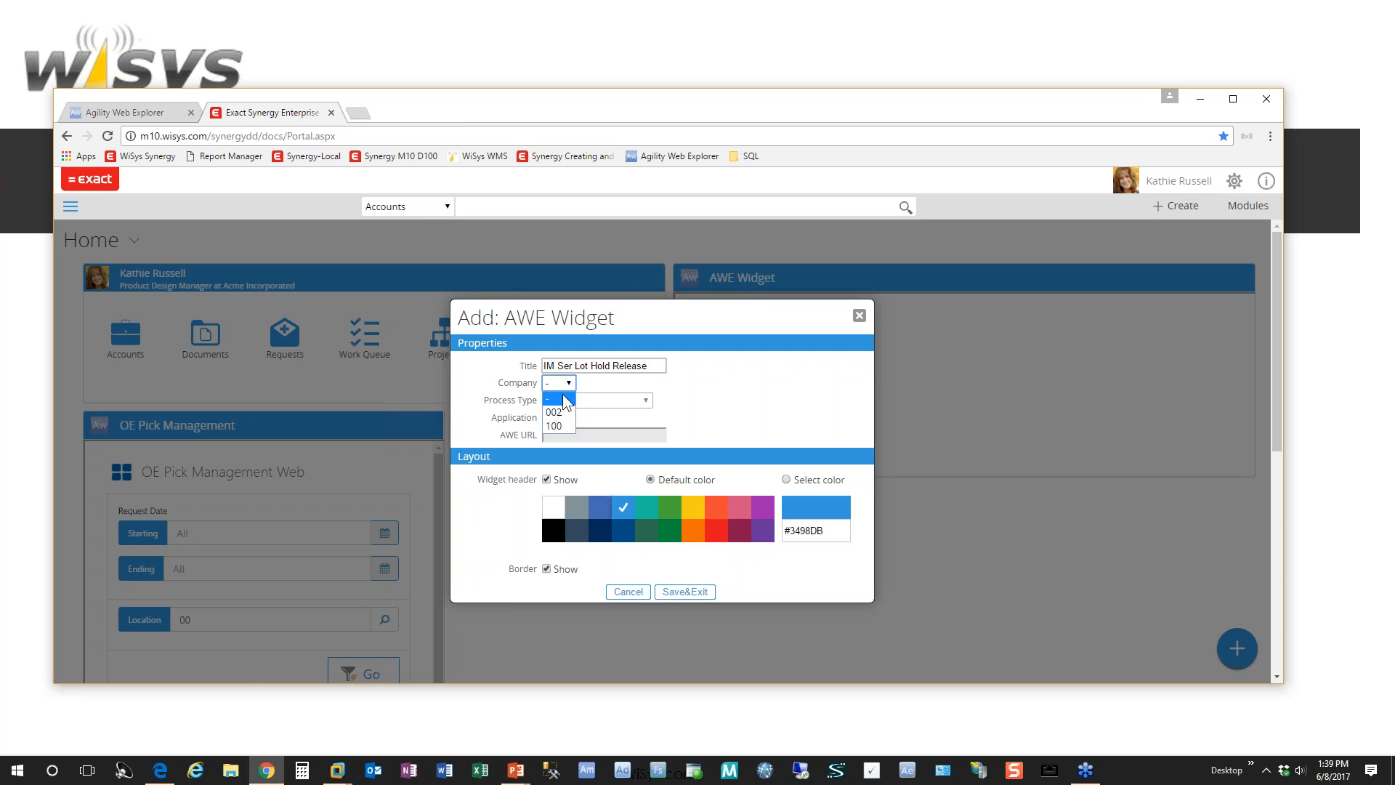
click(560, 426)
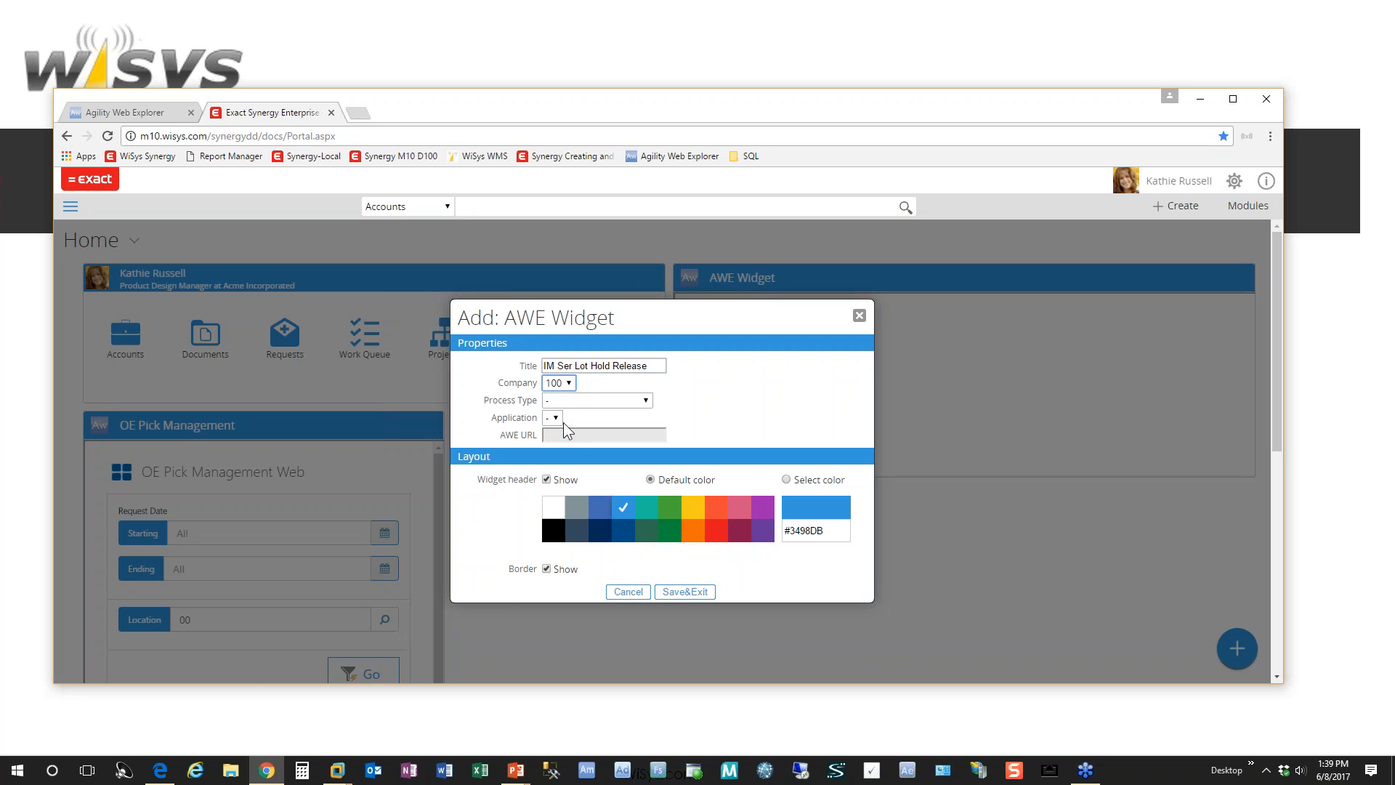
click(646, 402)
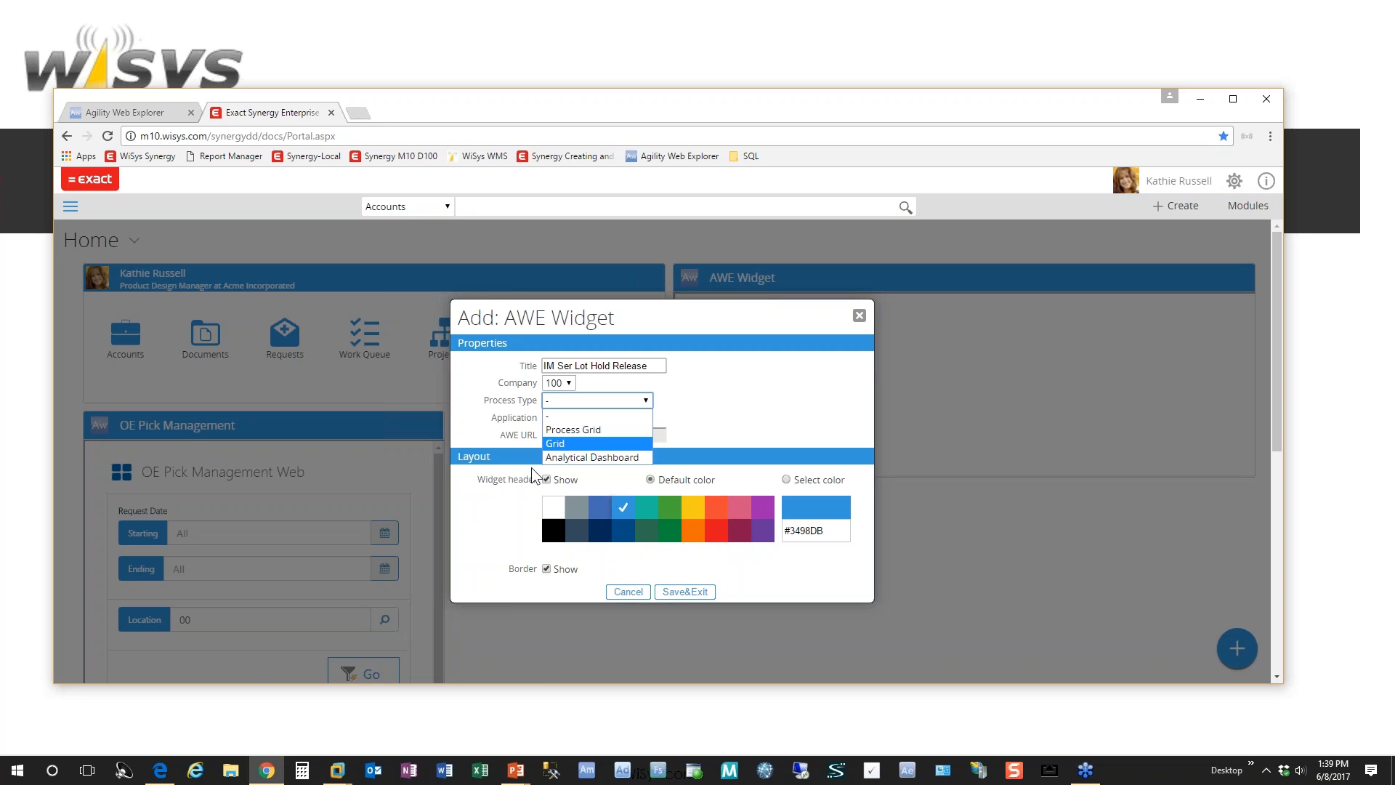
click(620, 432)
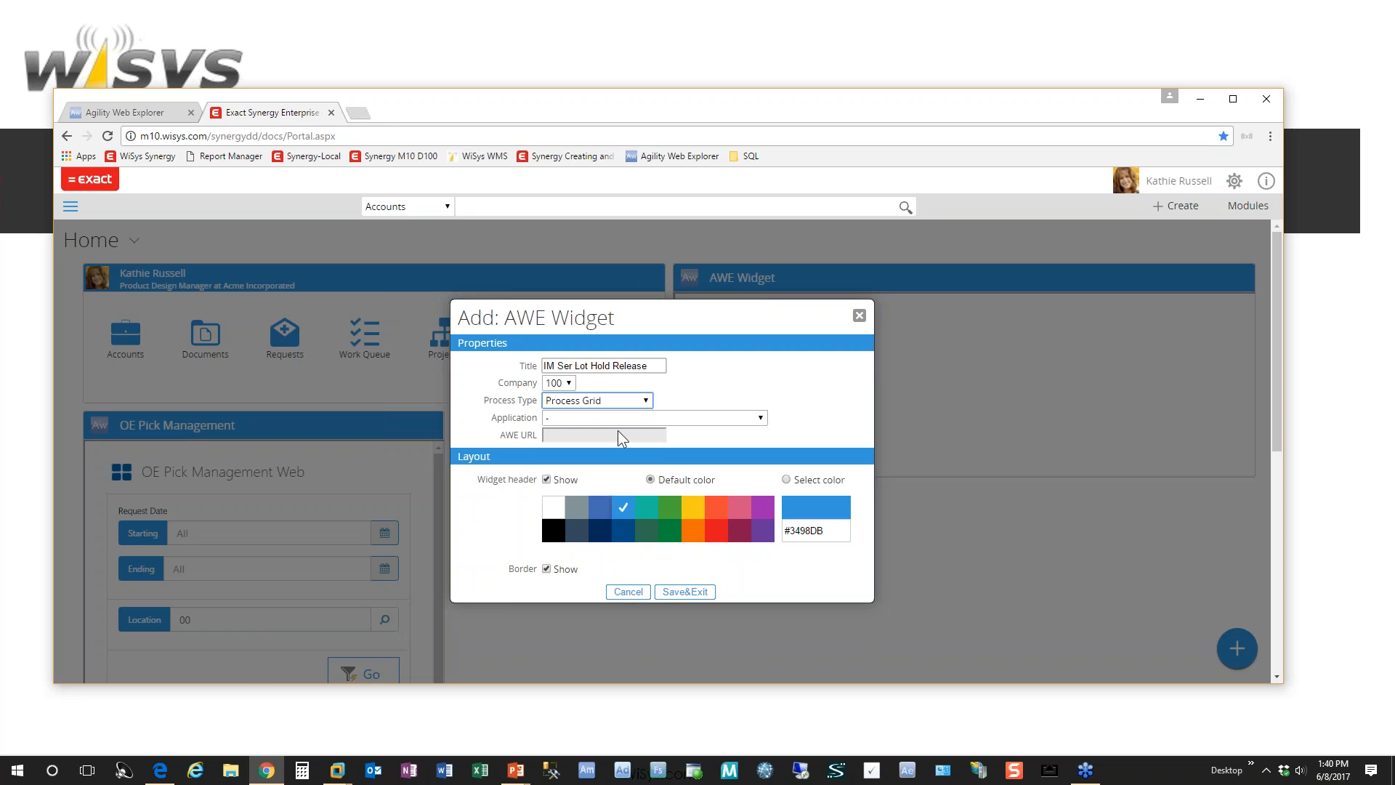
click(761, 420)
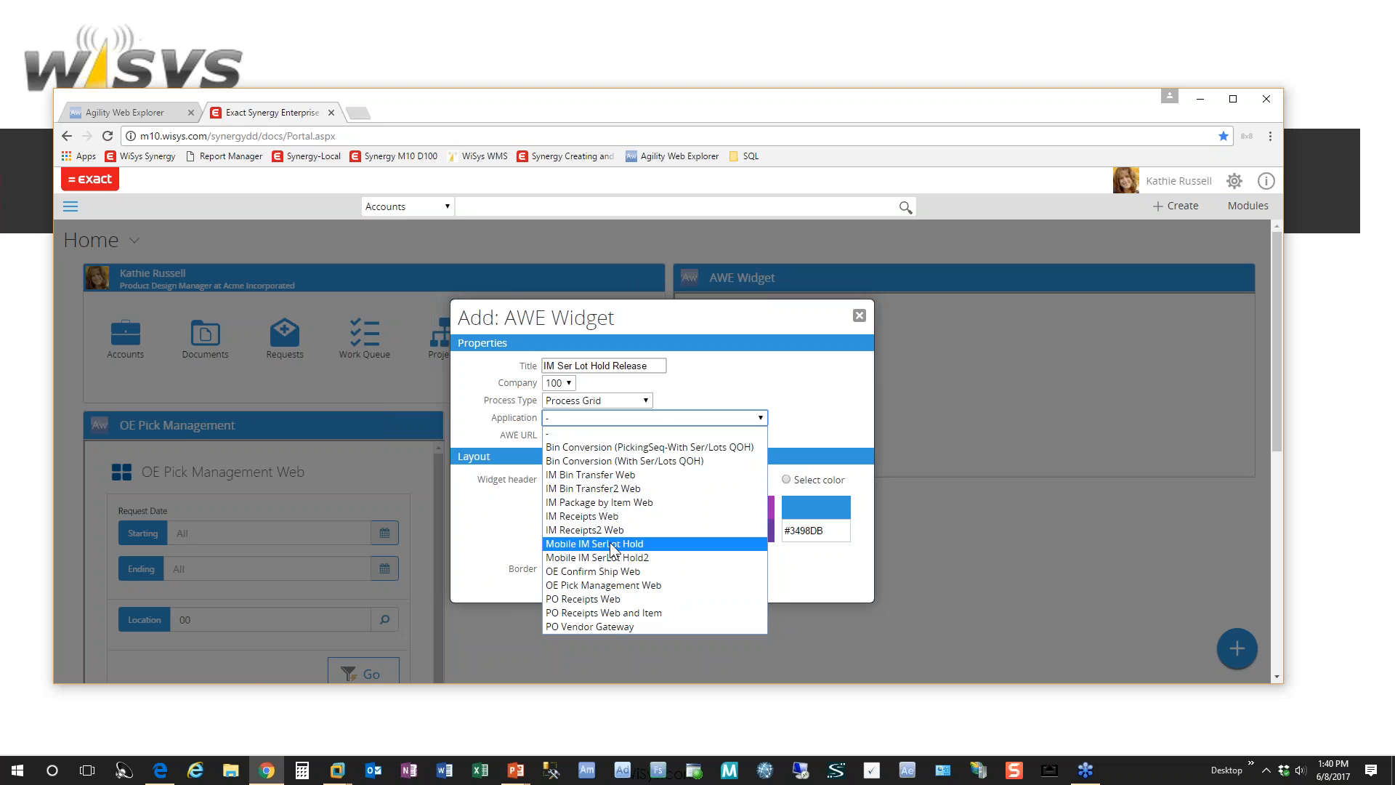
click(636, 544)
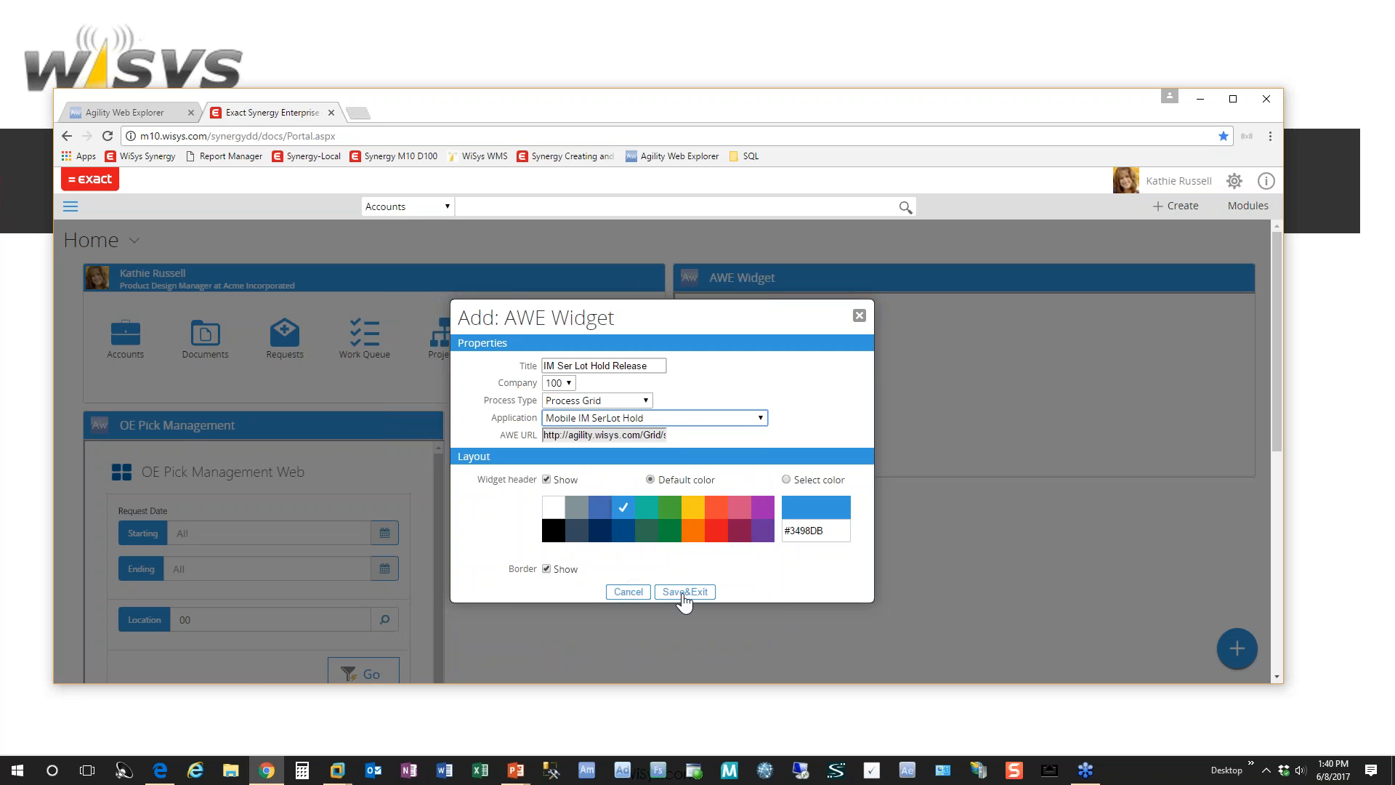
click(702, 593)
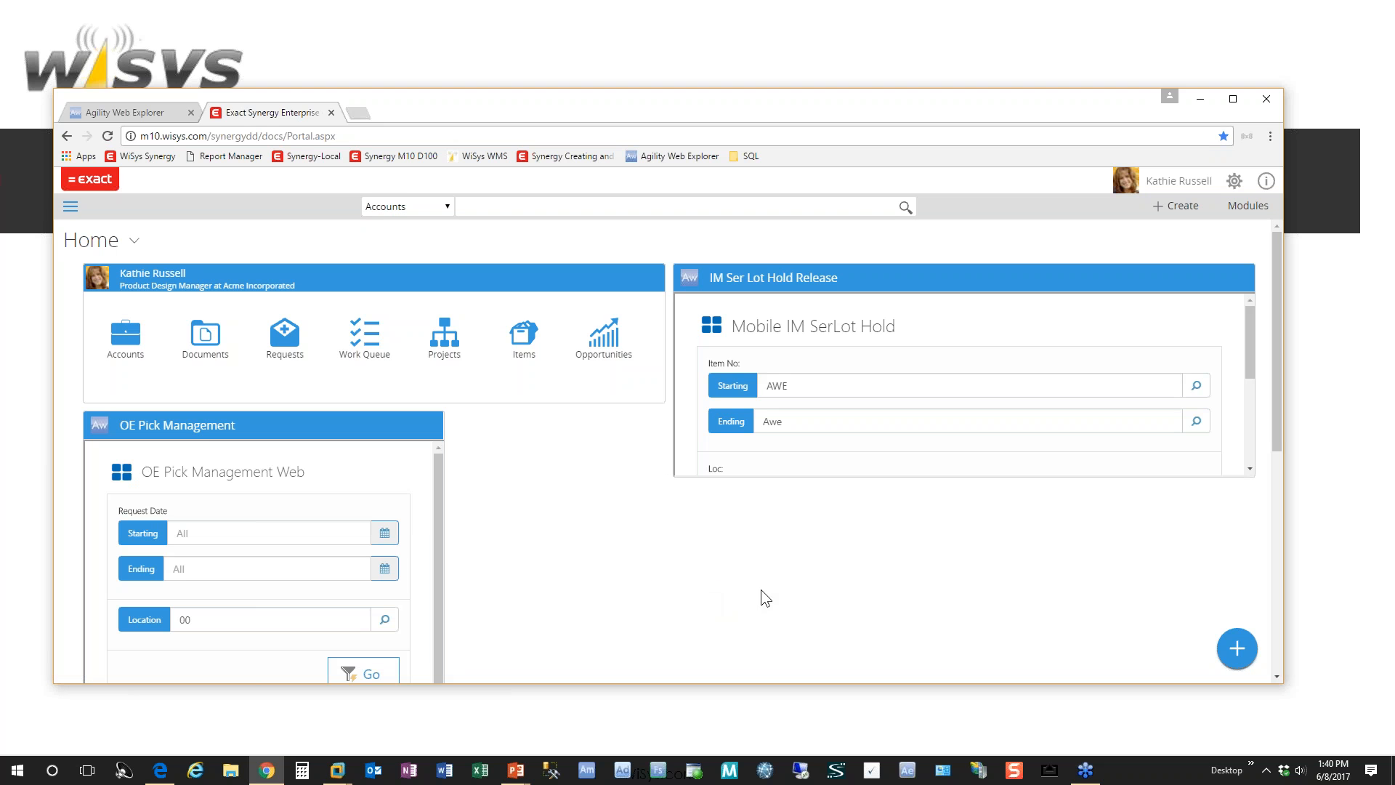
Step: Position the IM Ser Lot Hold Release widget beside OE Pick Management, making it taller and narrow enough to show its compact Actions list
drag(920, 280, 725, 434)
mouse_move(1028, 625)
drag(1027, 625, 1227, 595)
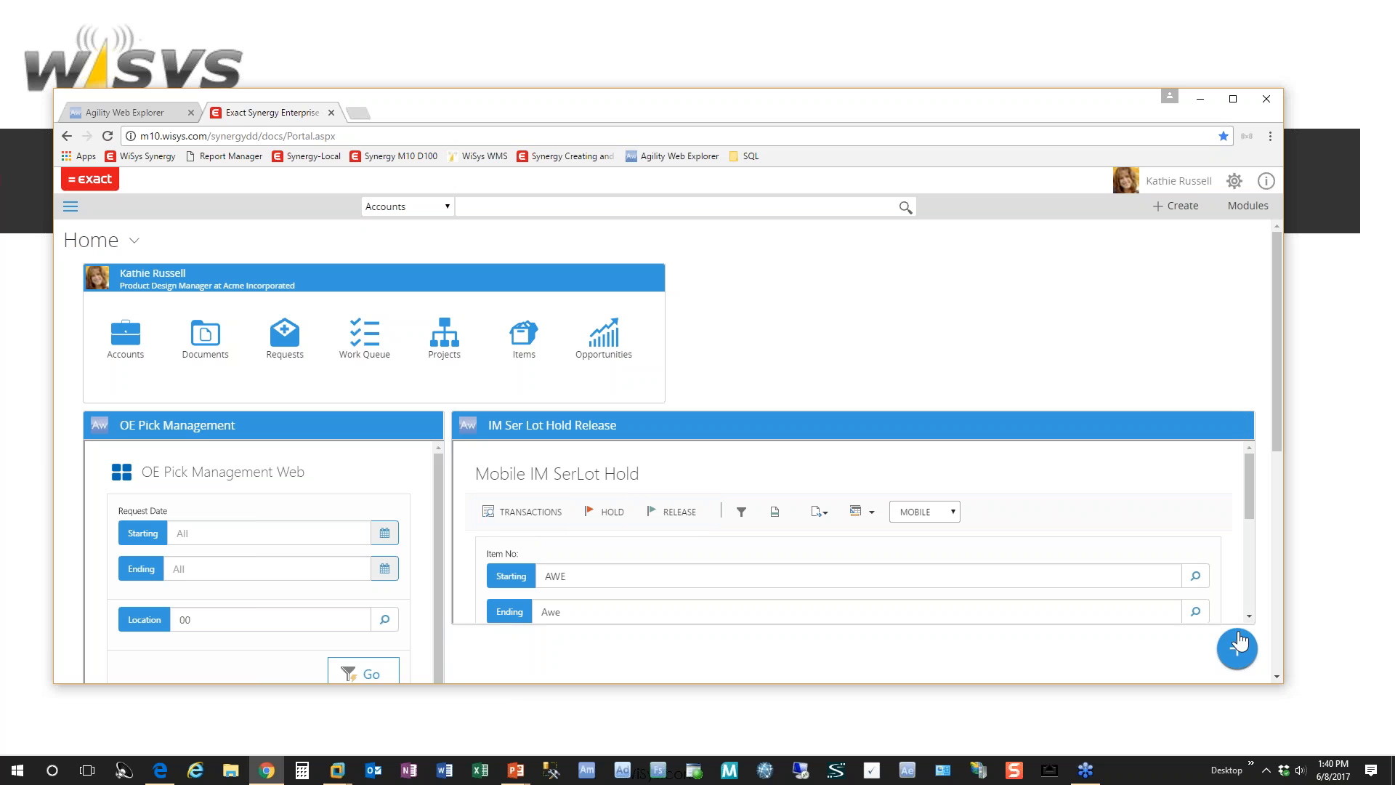
drag(1244, 614, 1095, 682)
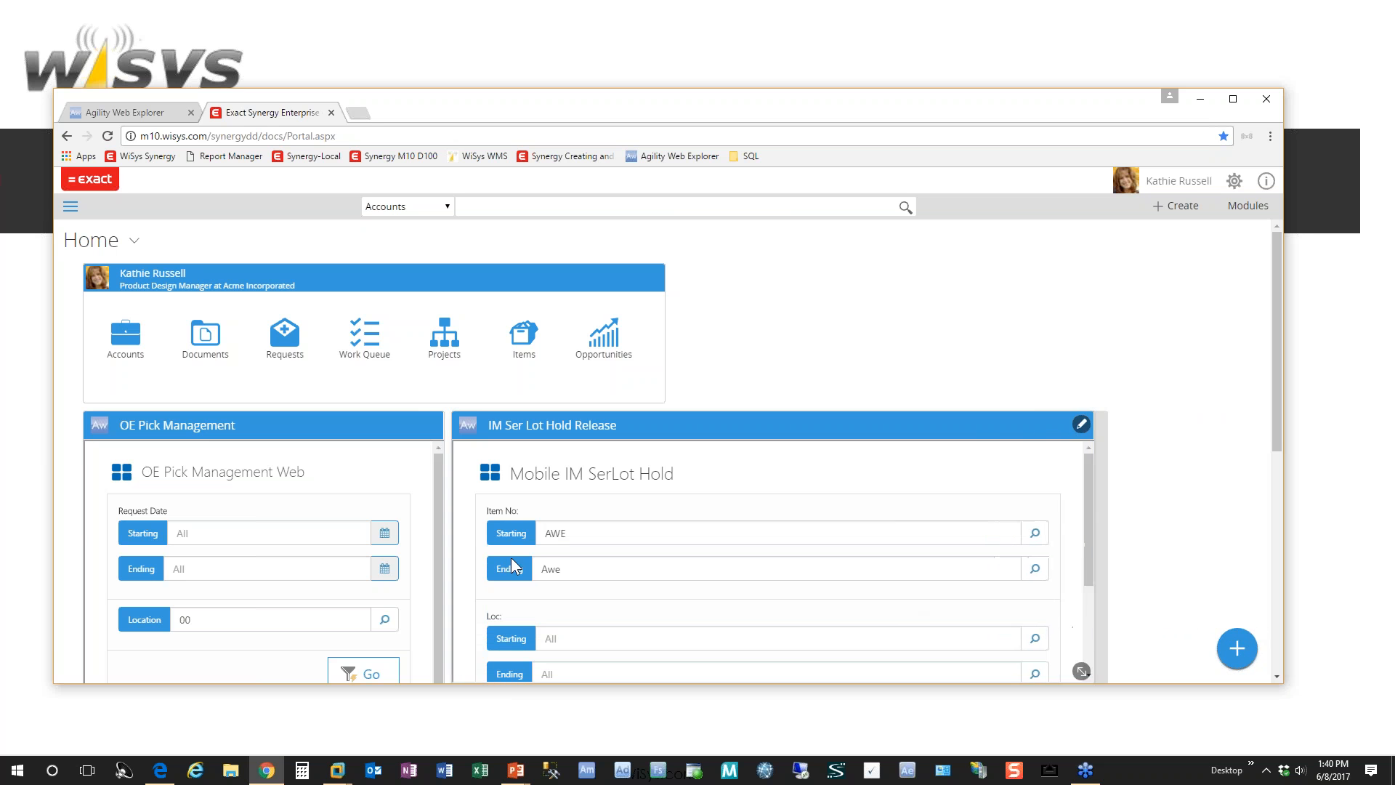
click(492, 485)
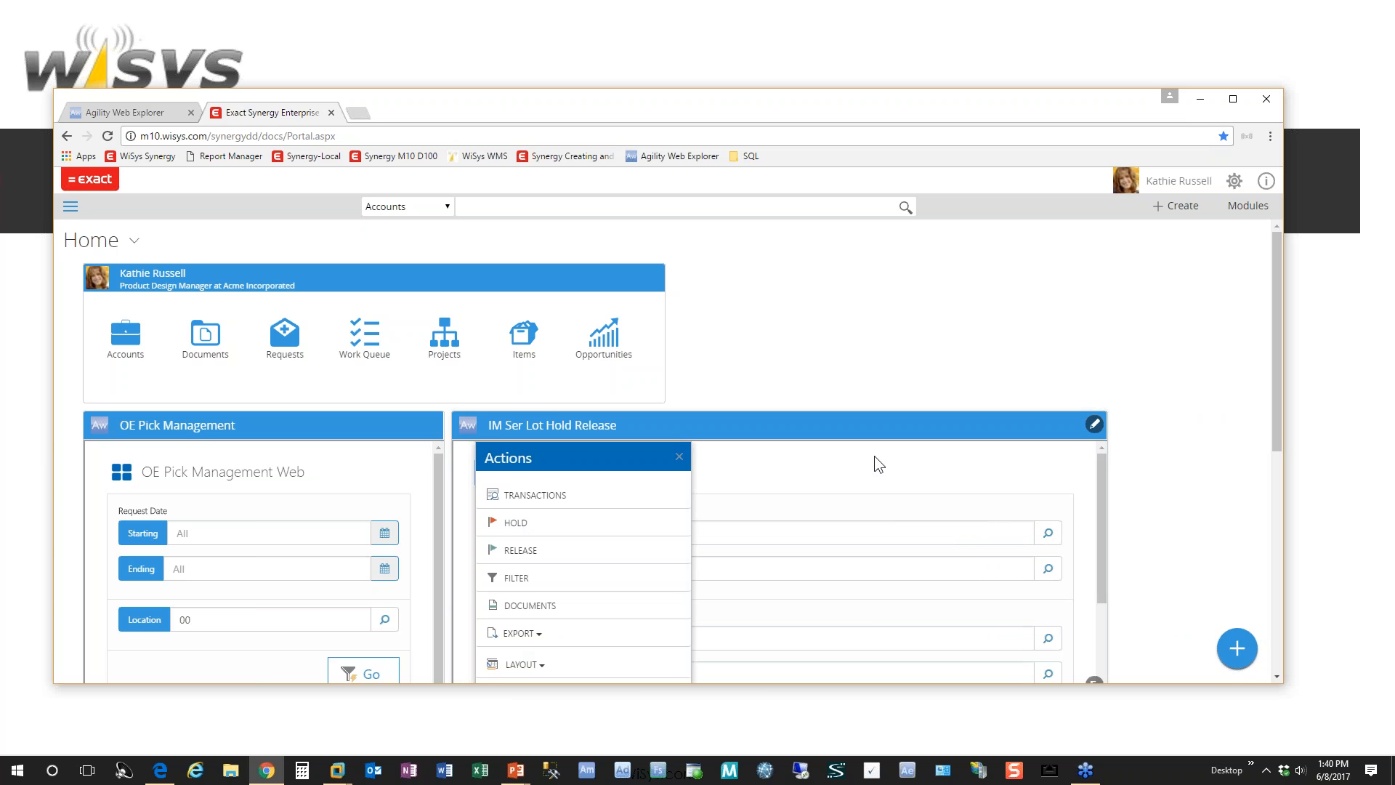
drag(927, 424, 1013, 426)
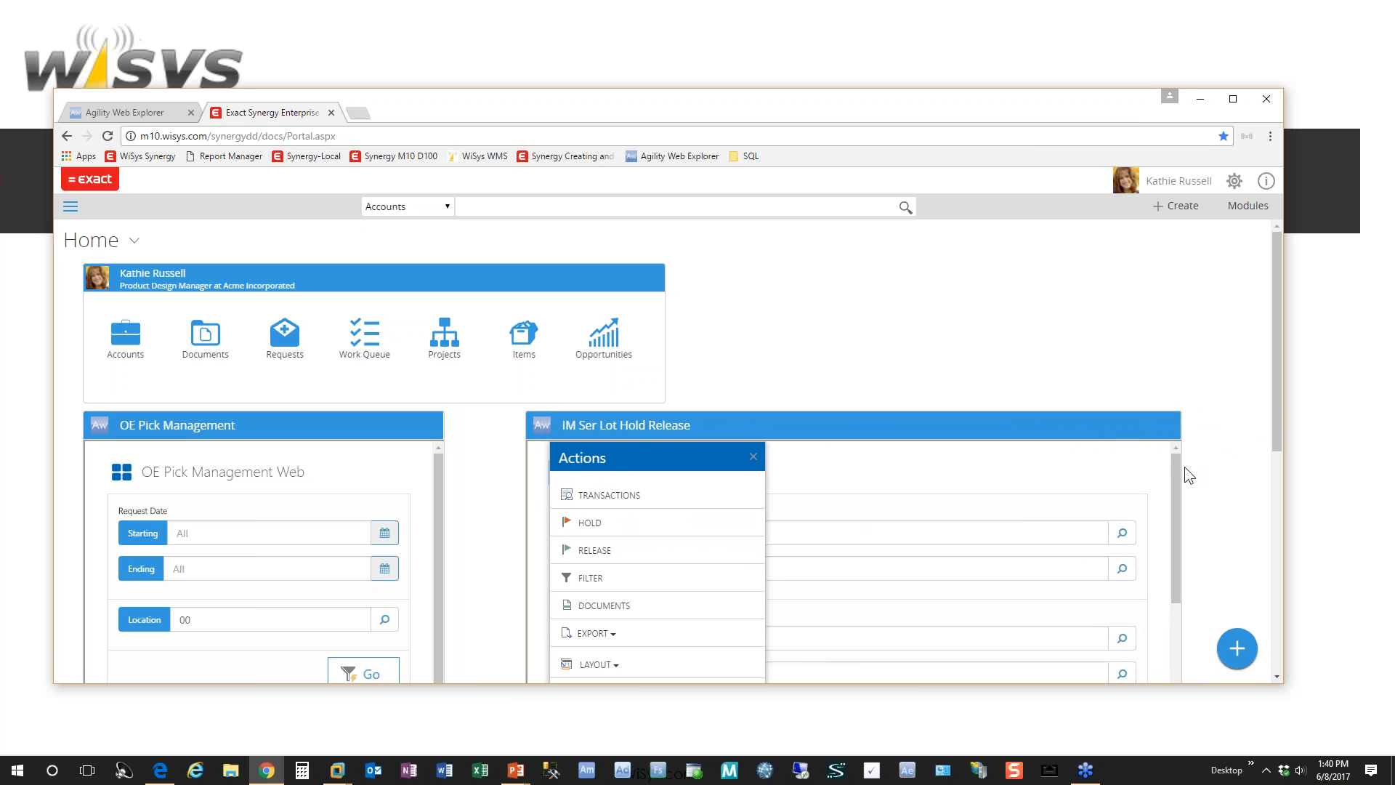
Step: Run the Mobile IM SerLot Hold query for item AWE inside the widget and display its available actions
click(1174, 484)
drag(1176, 462, 1176, 578)
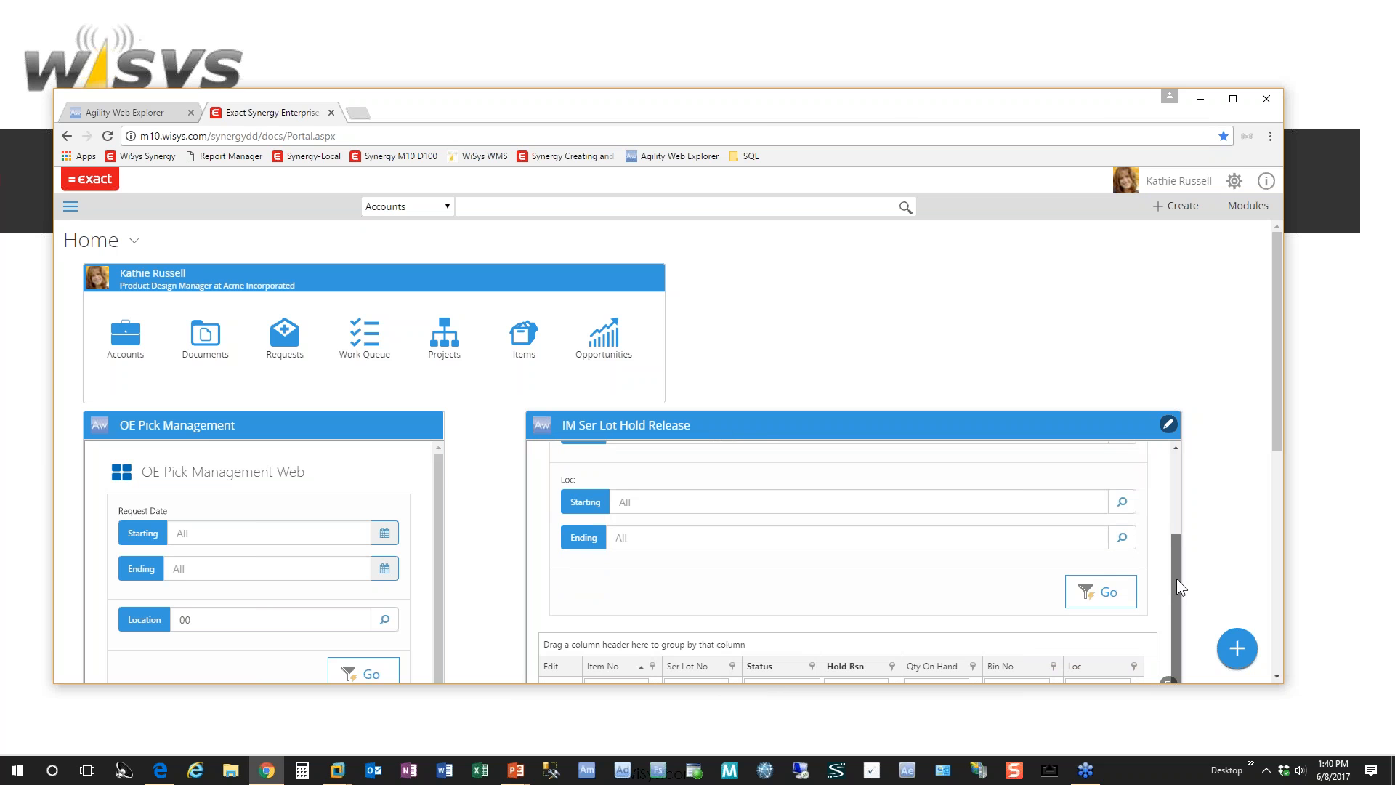
click(1111, 597)
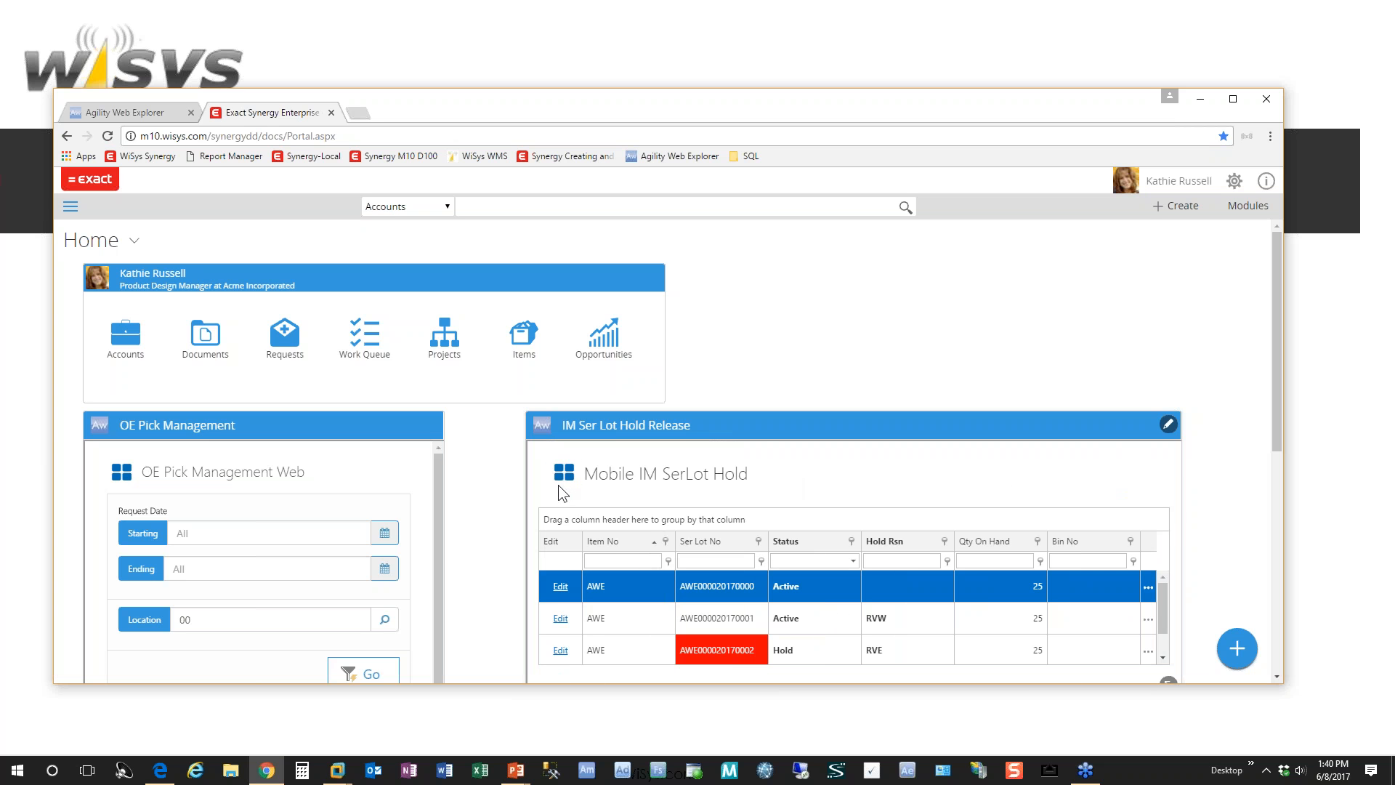
click(563, 474)
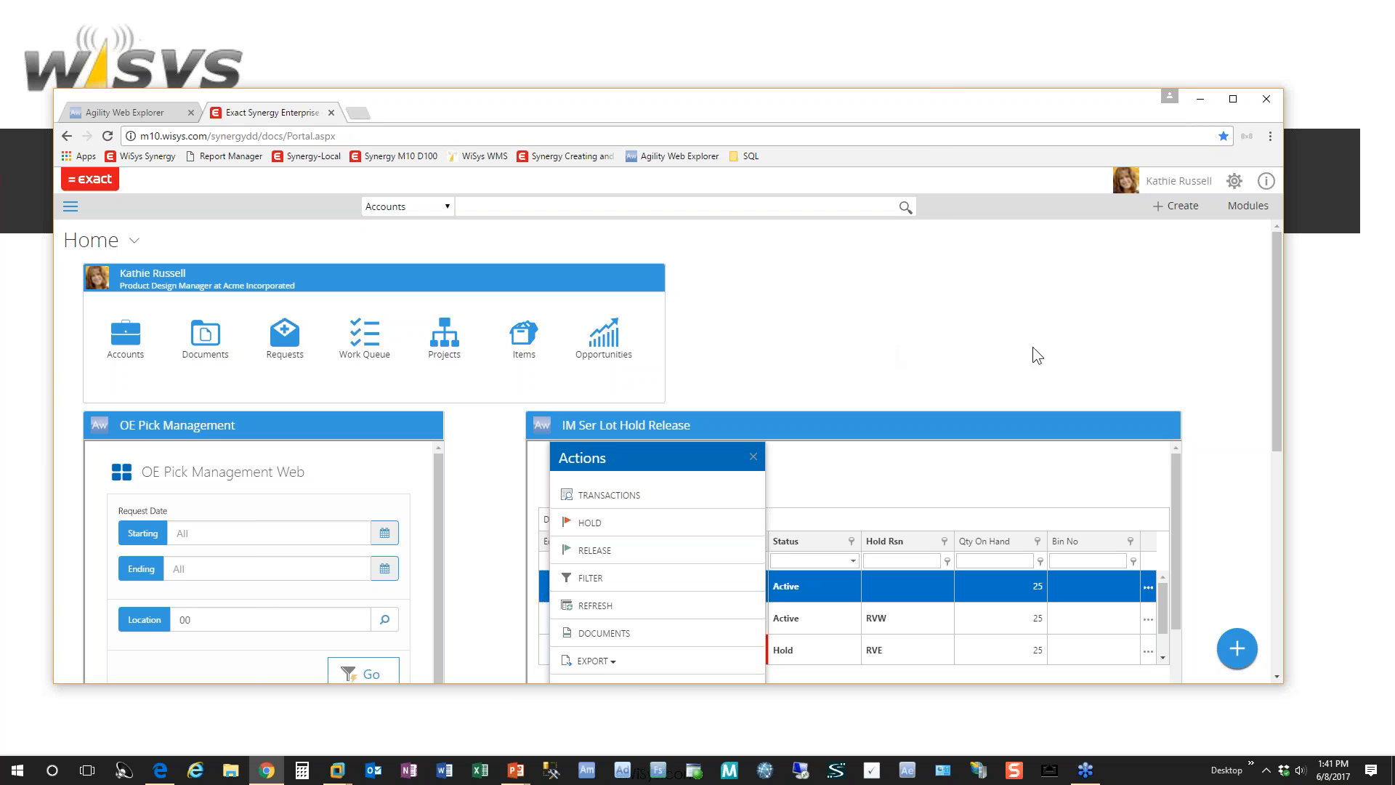
Step: Switch from the Home workspace to the Pick Management workspace
click(138, 245)
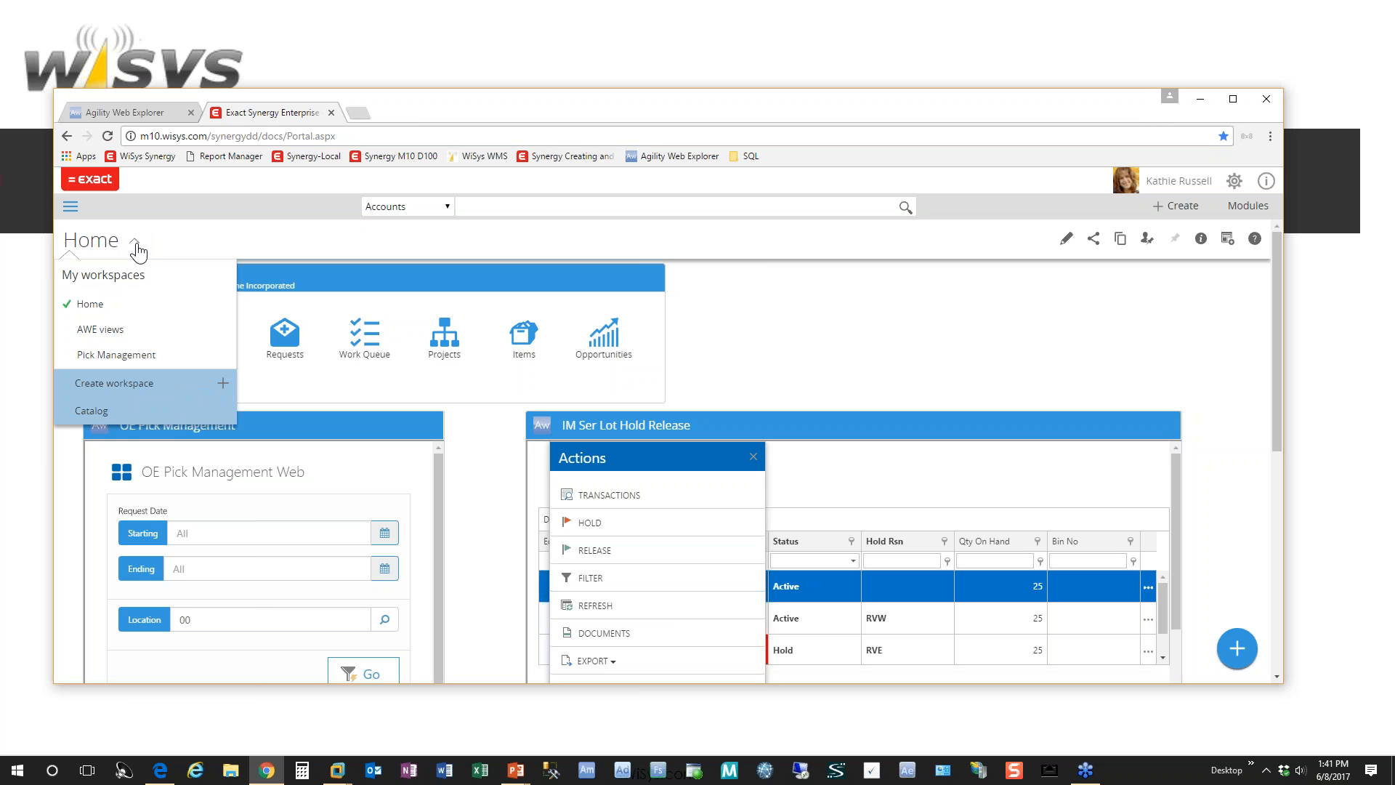
click(151, 358)
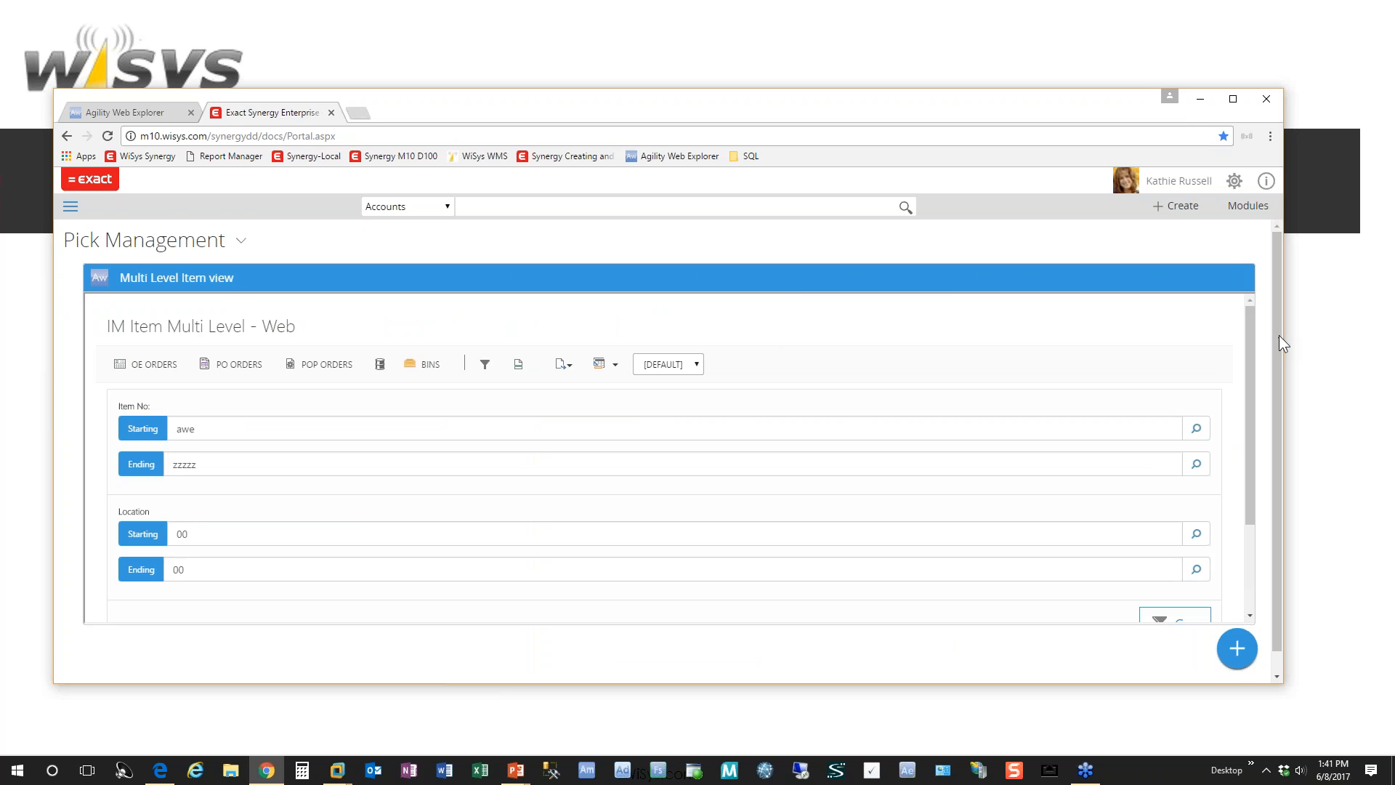
scroll(1276, 342, down, 1)
drag(1288, 404, 1282, 367)
Step: Delete the Multi Level Item view widget from the Pick Management workspace
click(1242, 276)
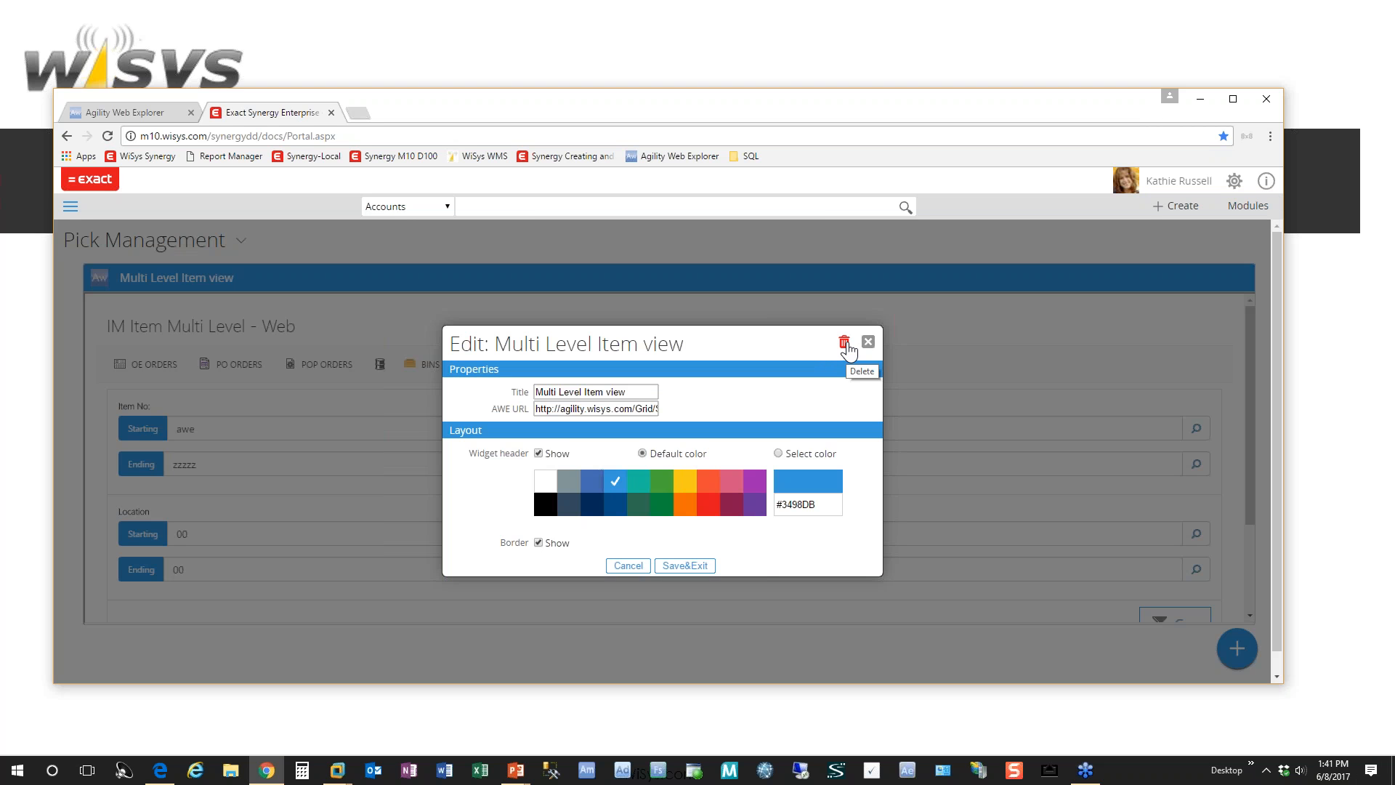
click(846, 344)
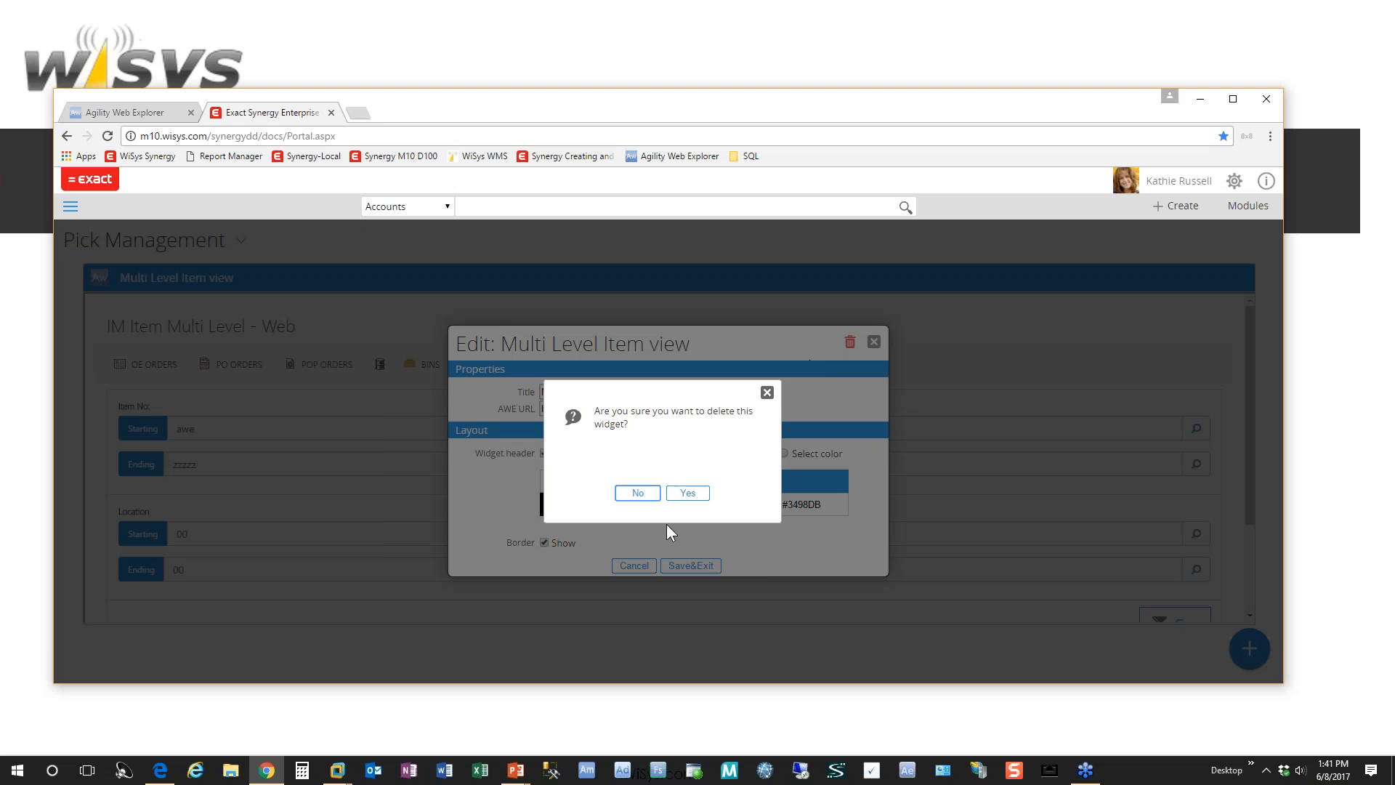
click(637, 493)
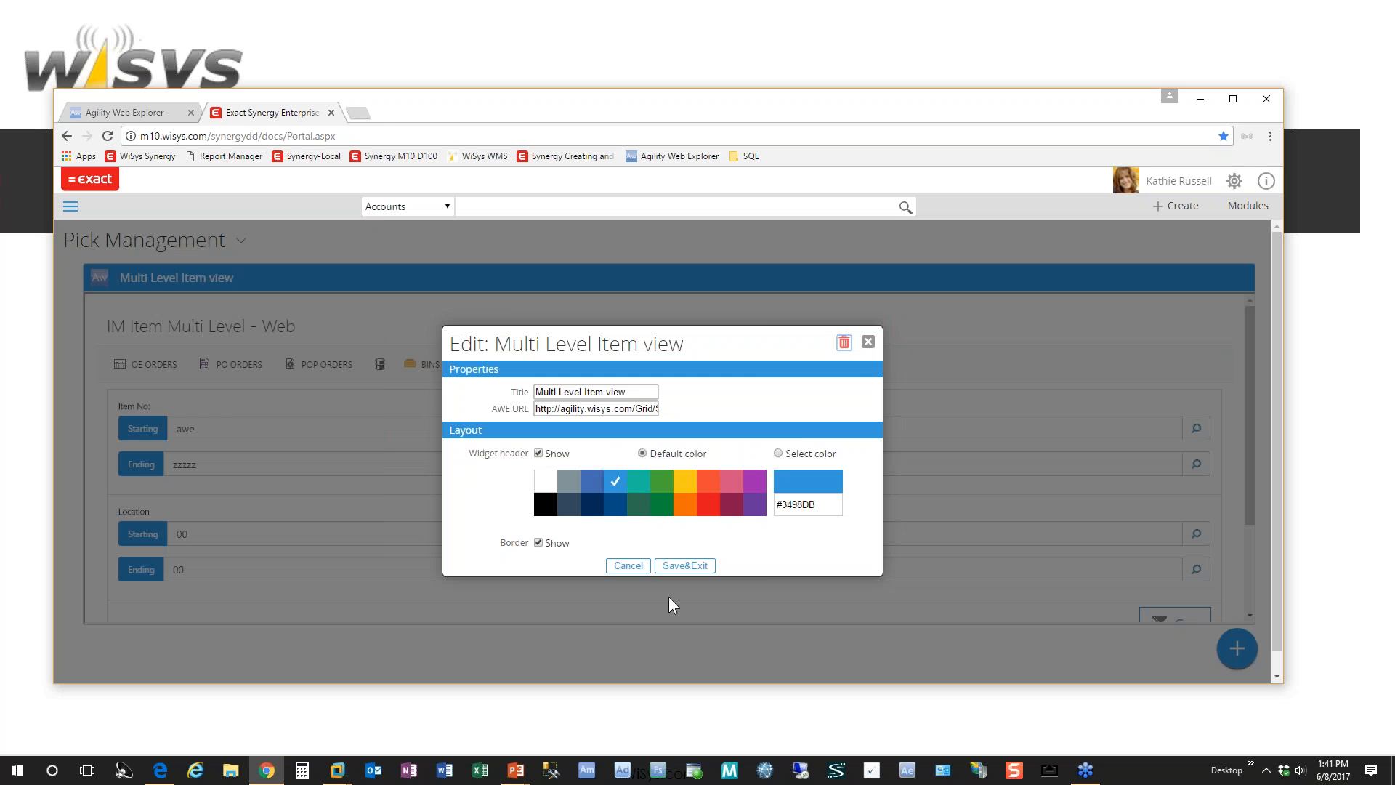
click(844, 342)
click(689, 494)
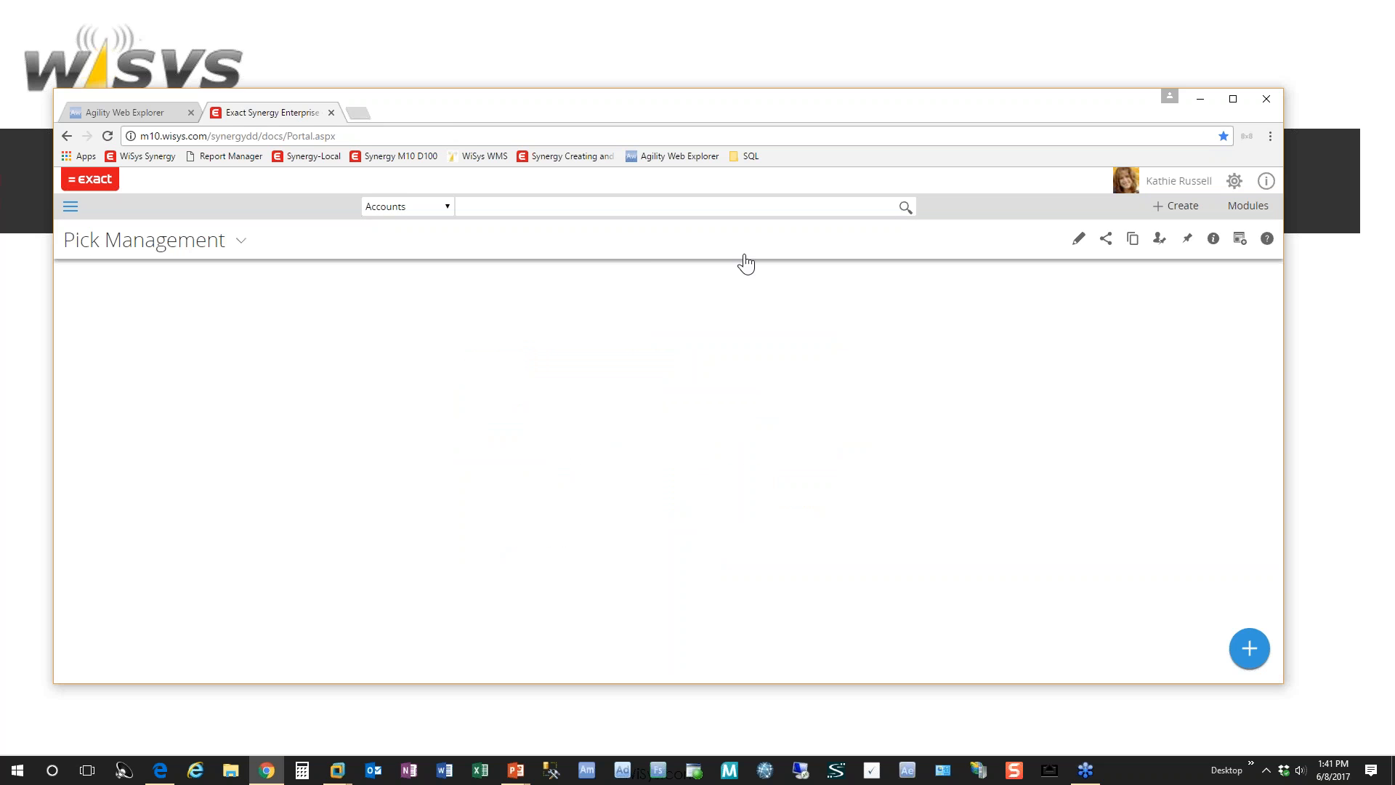
Step: Add a Wisys AWE Link widget to the Pick Management workspace
click(1250, 654)
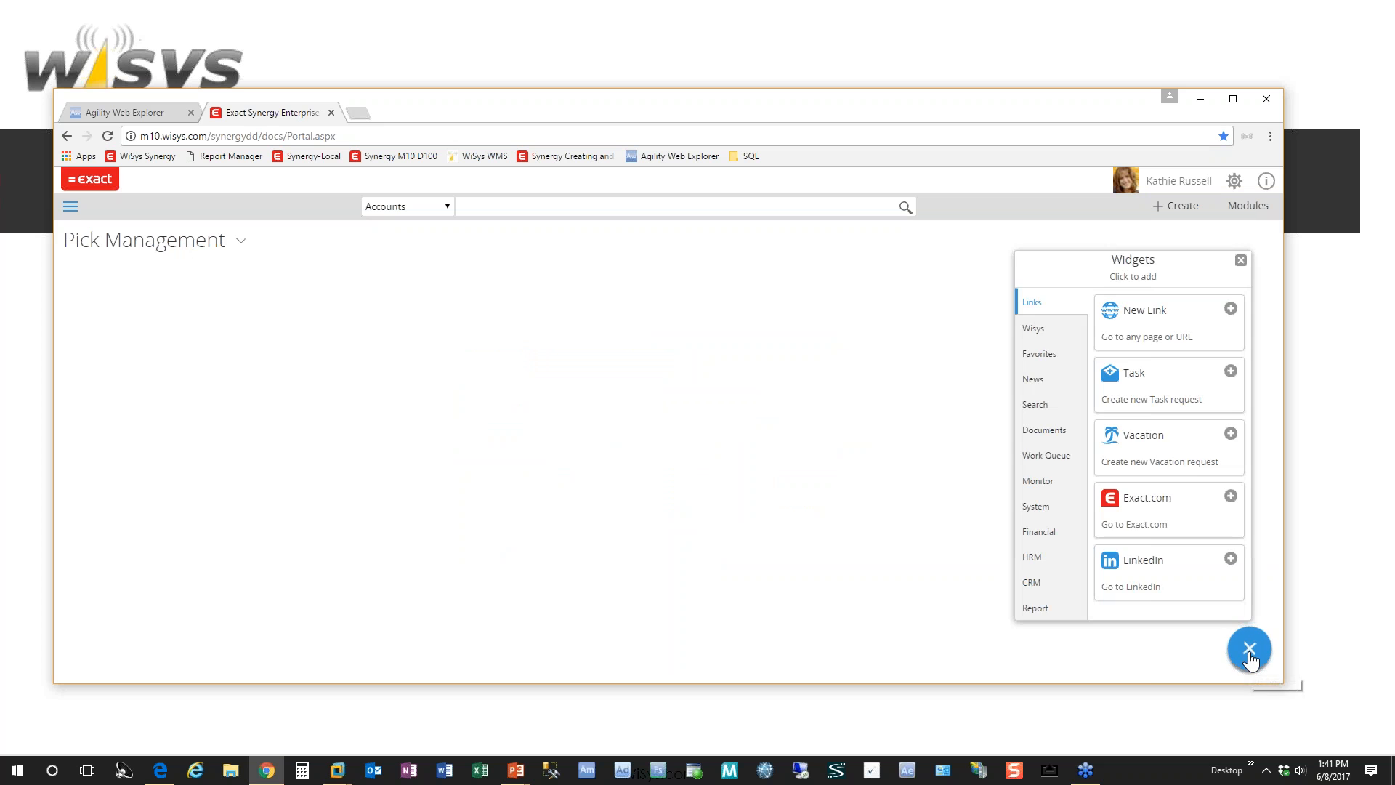
click(1040, 335)
click(1196, 392)
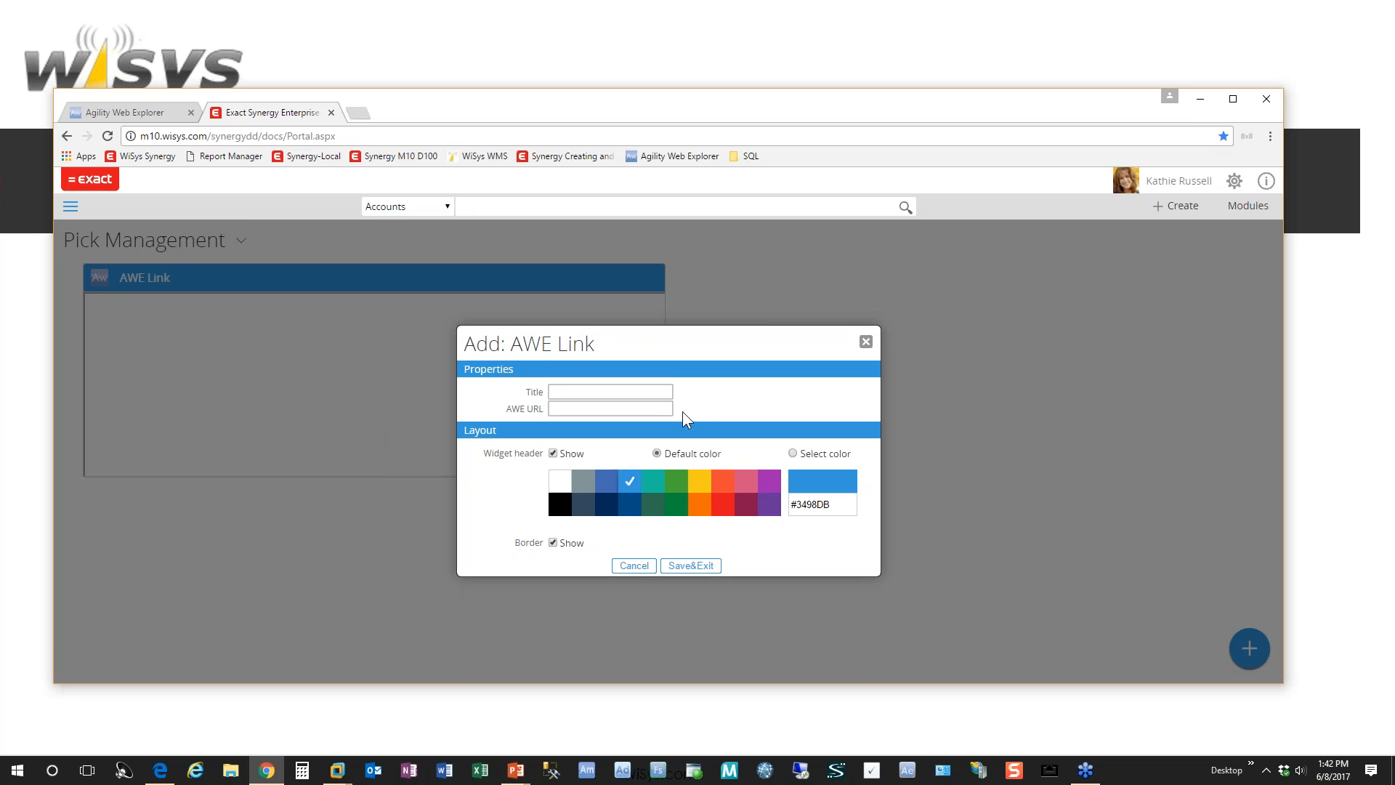
Step: Open the IM Item Multi Level - Web application in Agility Web Explorer and copy its page address
click(155, 115)
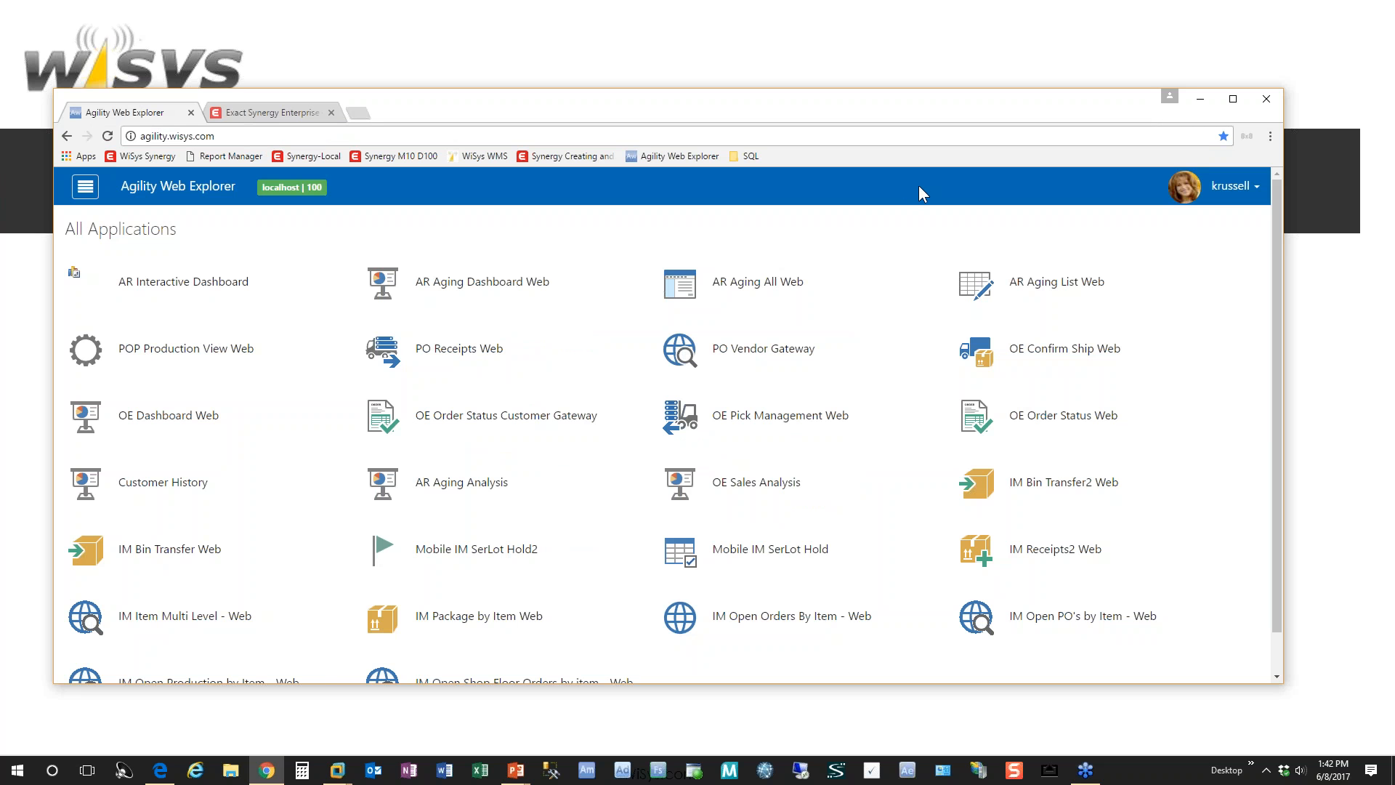
click(237, 630)
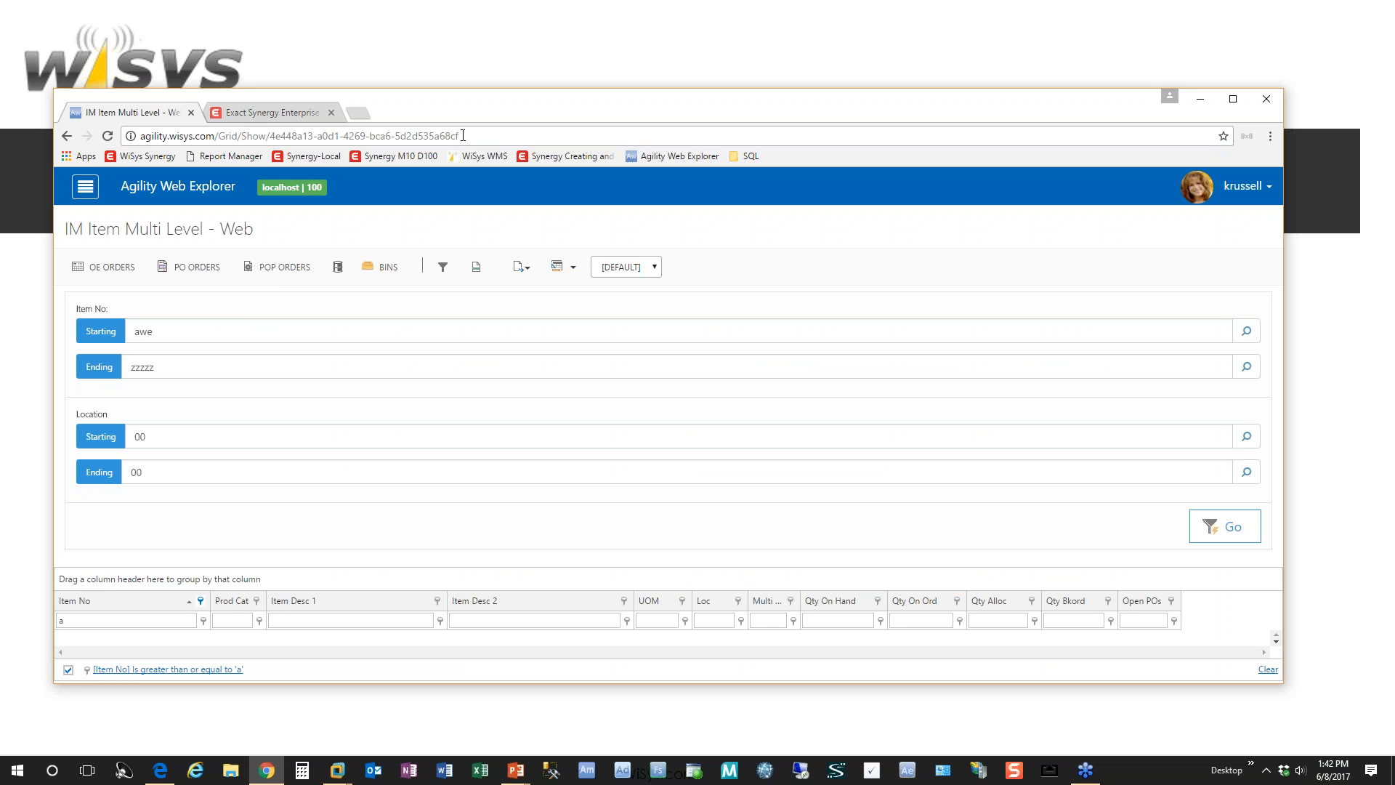
click(491, 137)
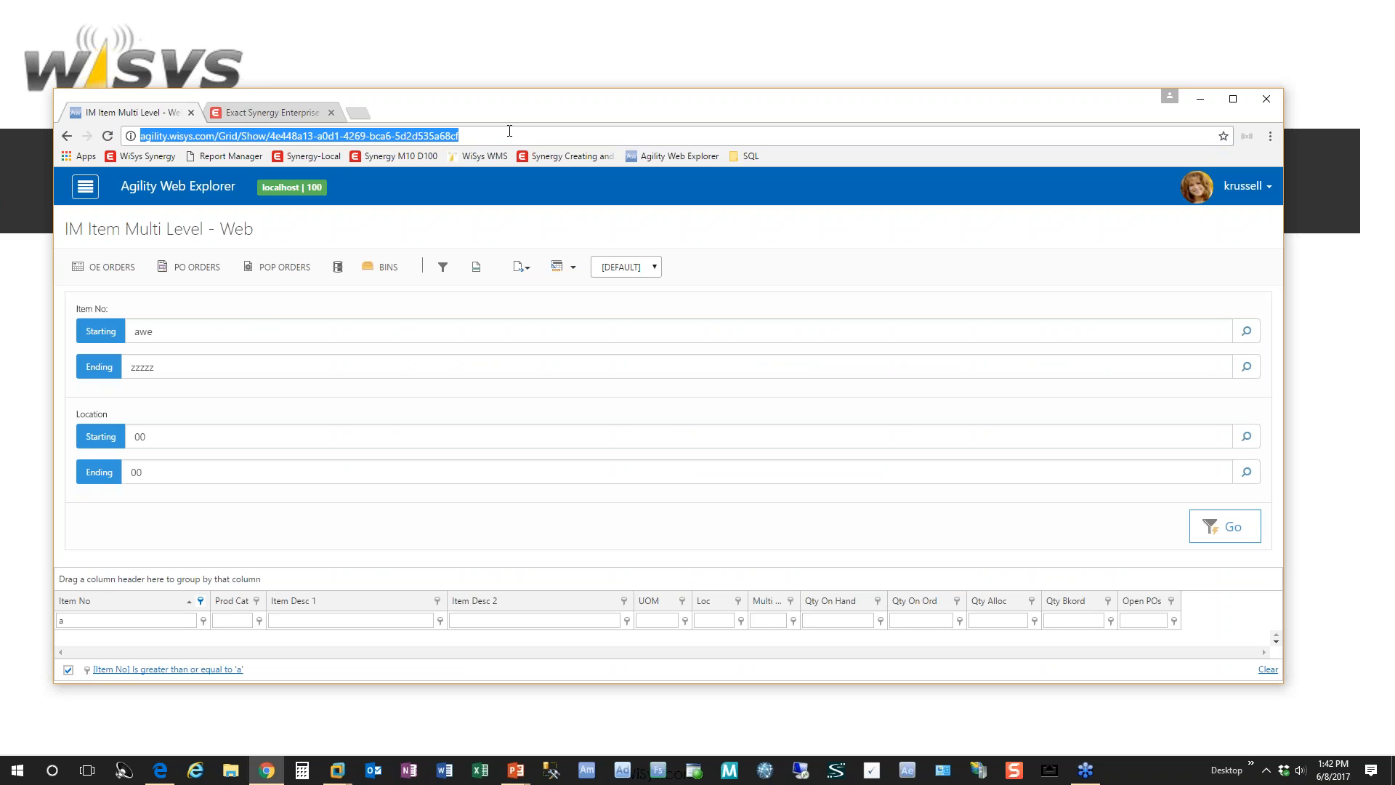
right_click(442, 133)
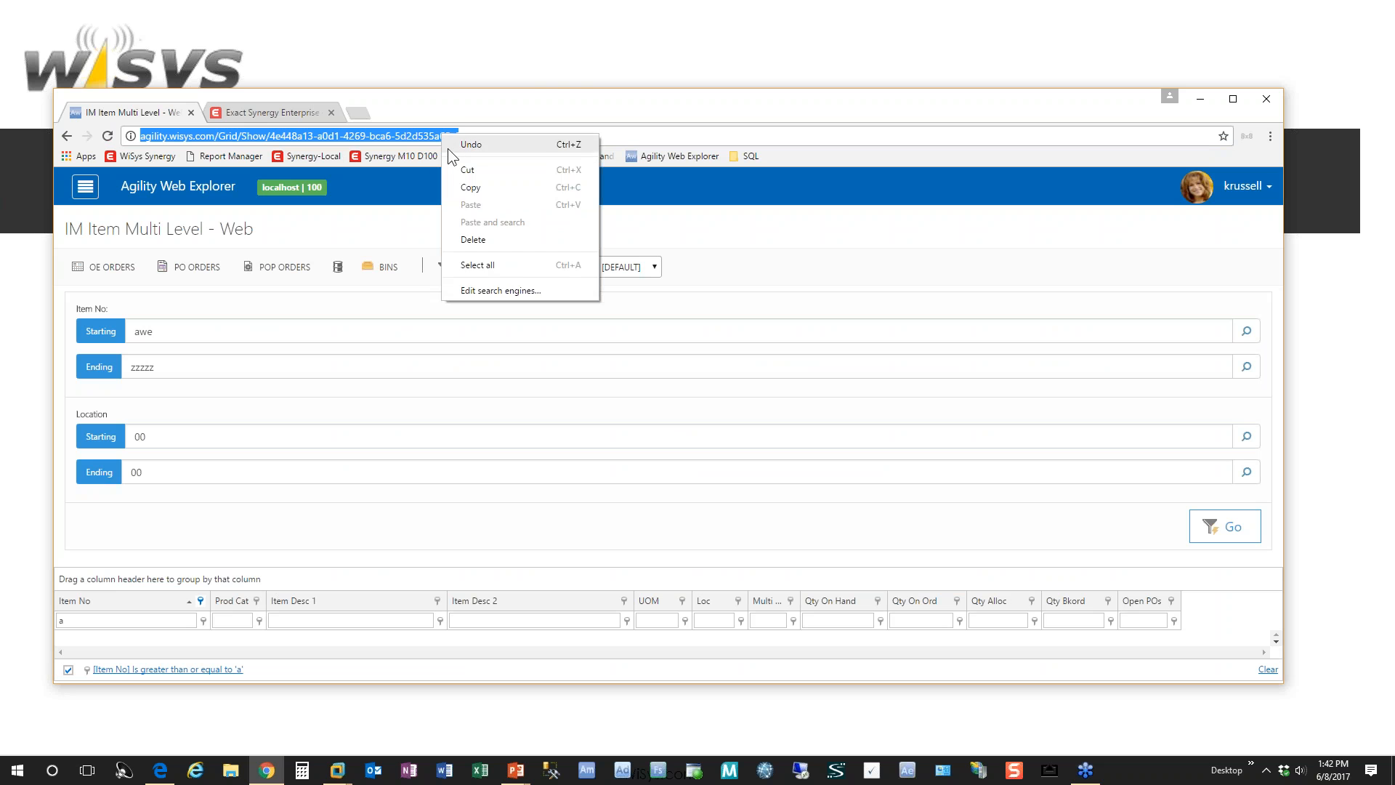
click(469, 186)
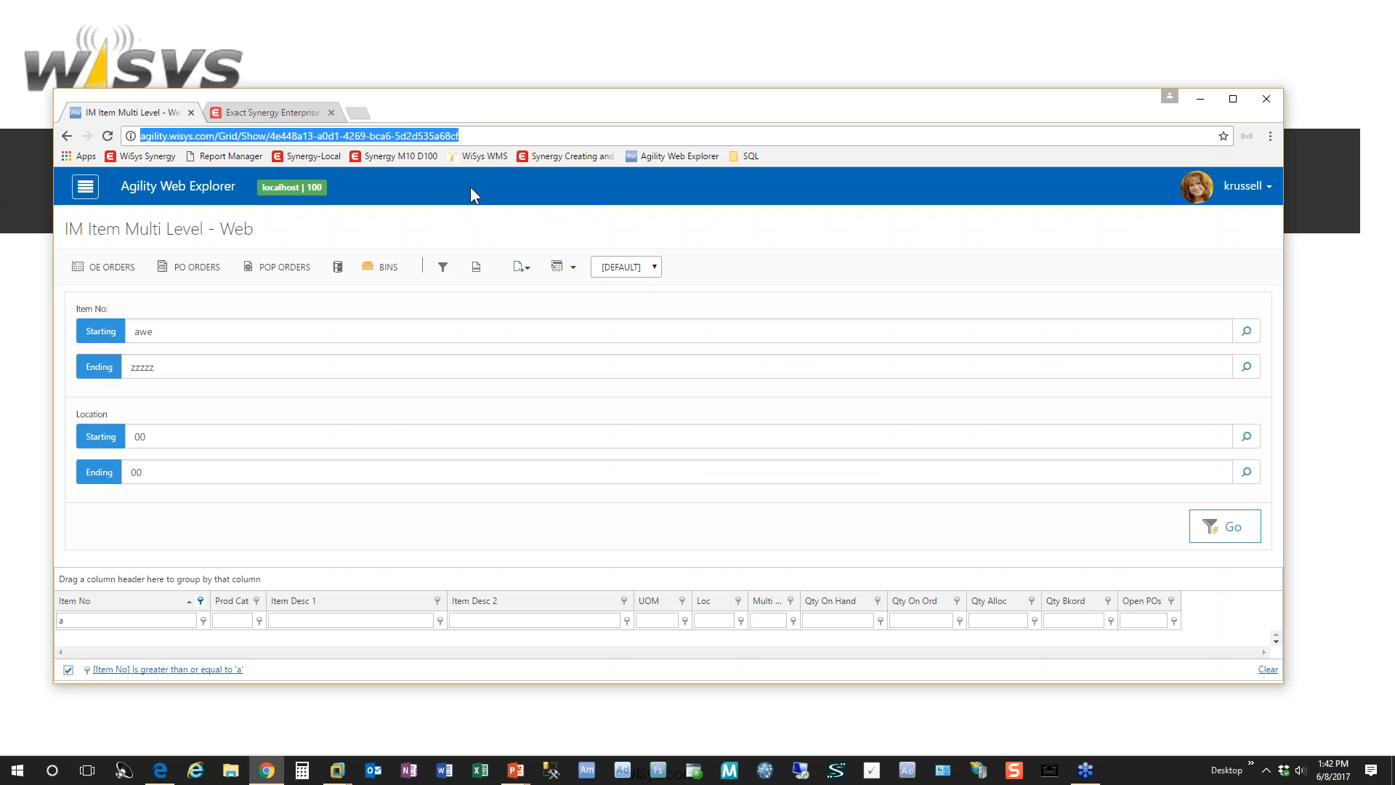
Step: Title the new AWE Link widget "Multi Item Link w/filters on", paste the copied address as its AWE URL and save it
click(259, 114)
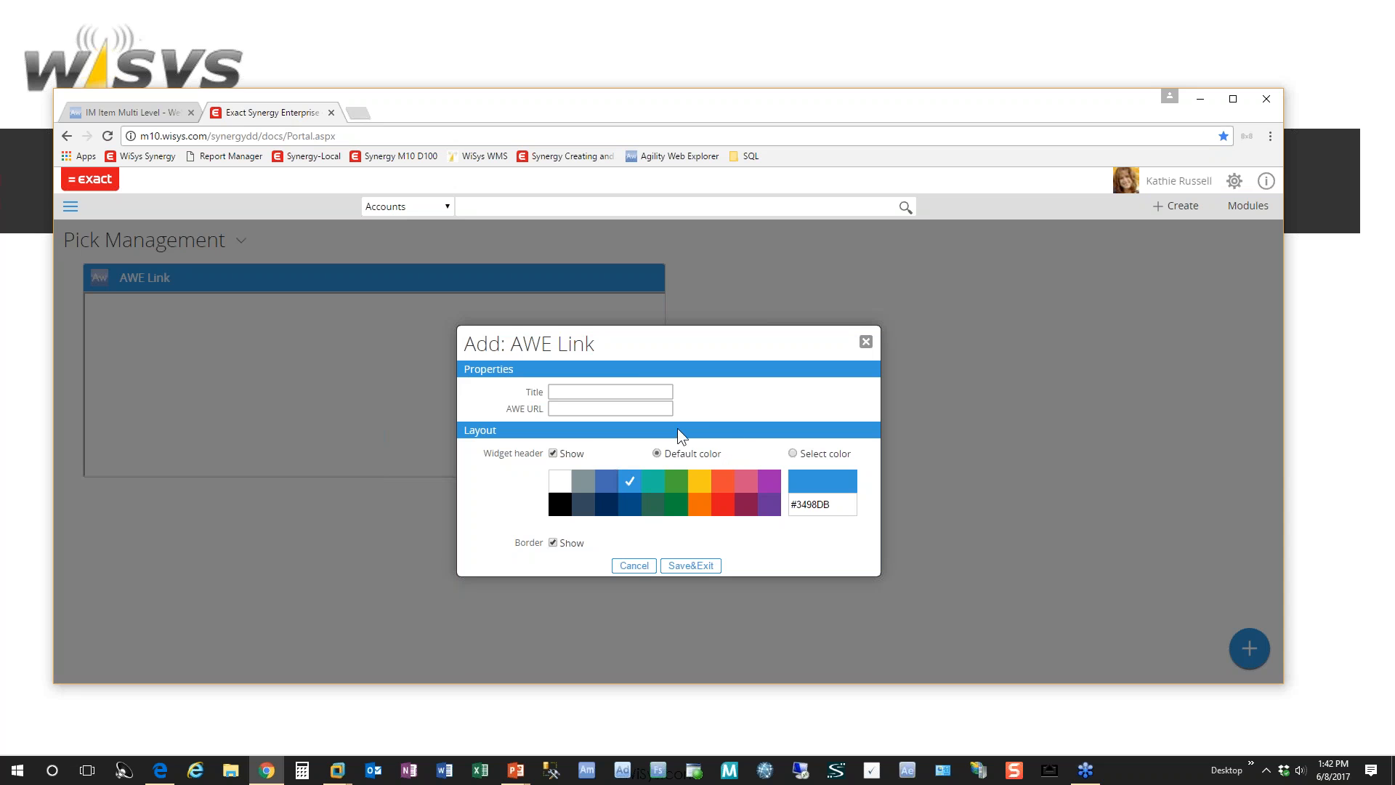
click(639, 392)
text(Mul)
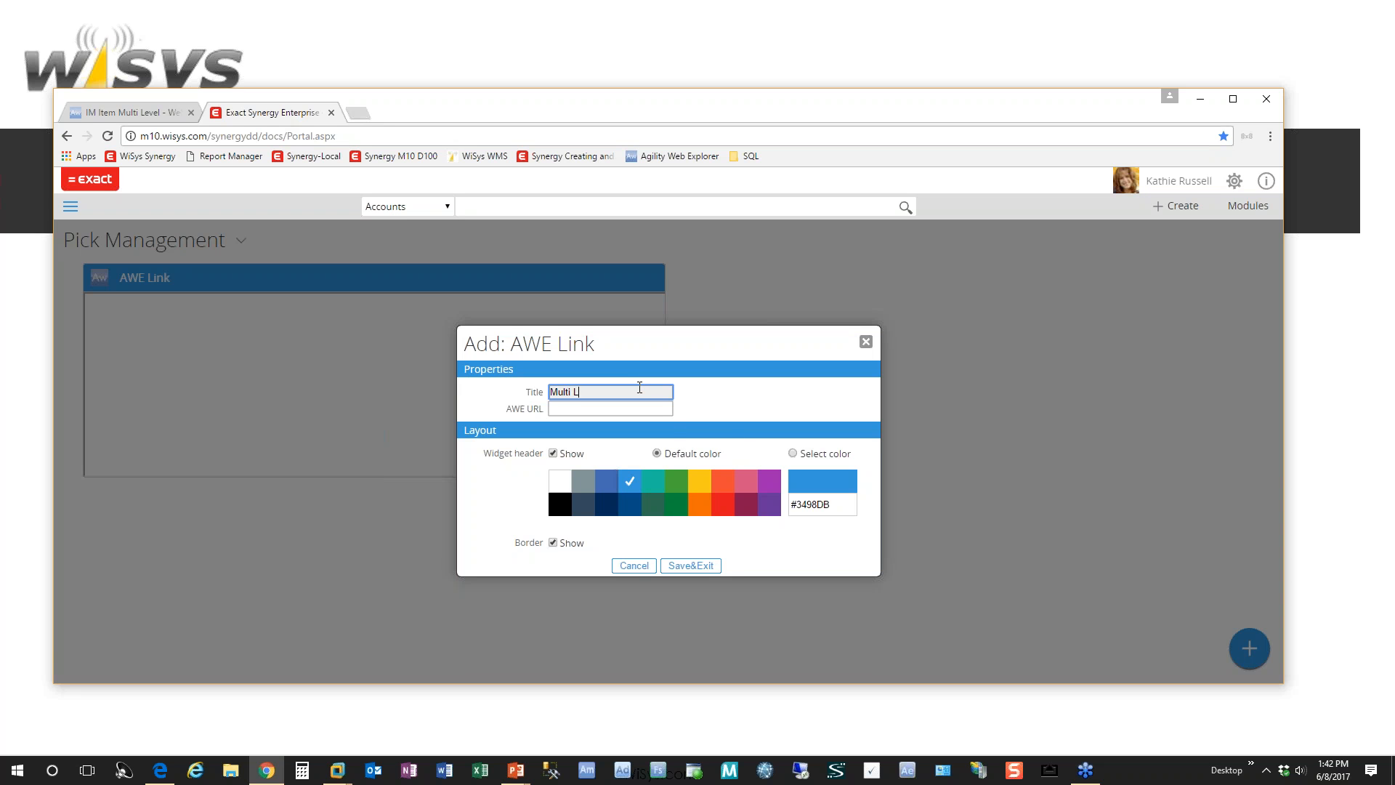
text(ti Item Link w/)
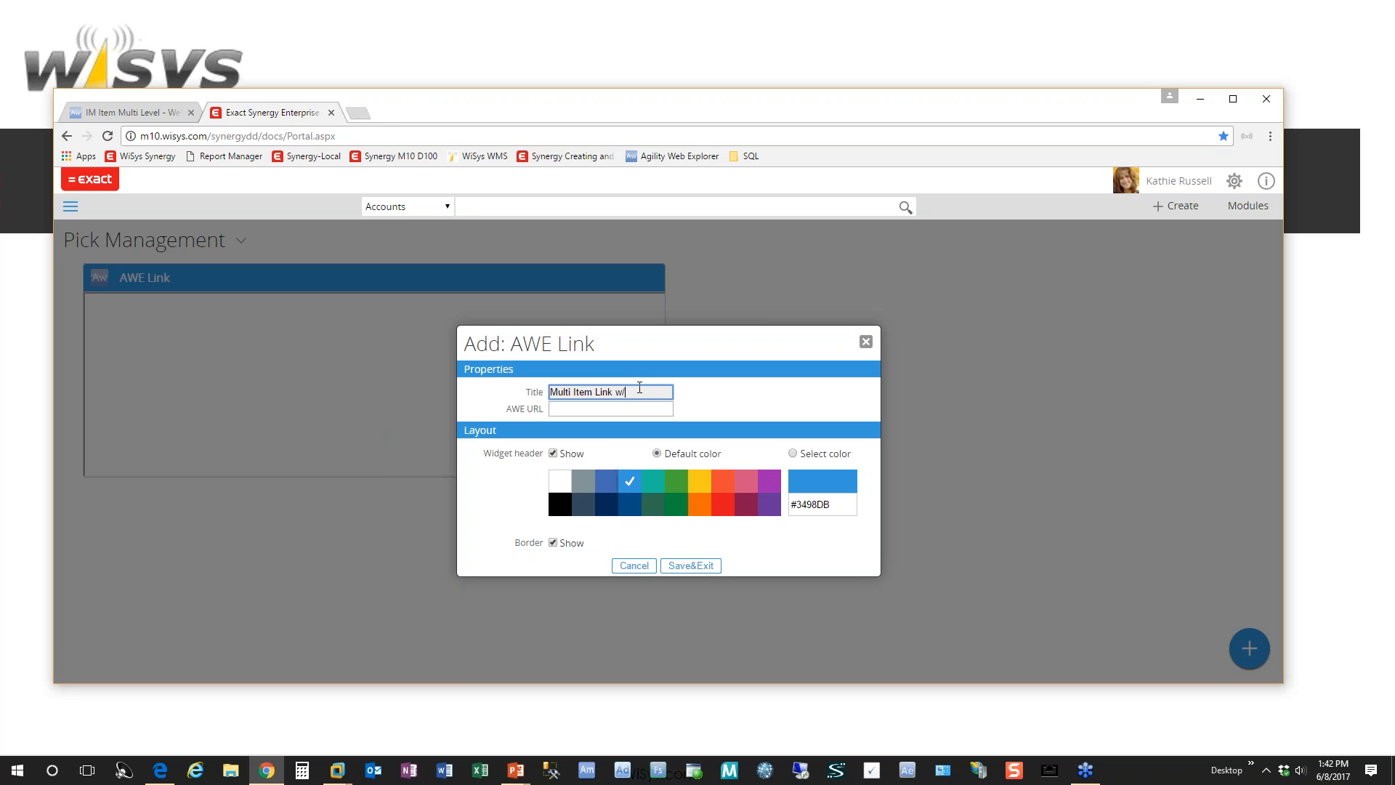
text(filters on)
key(Tab)
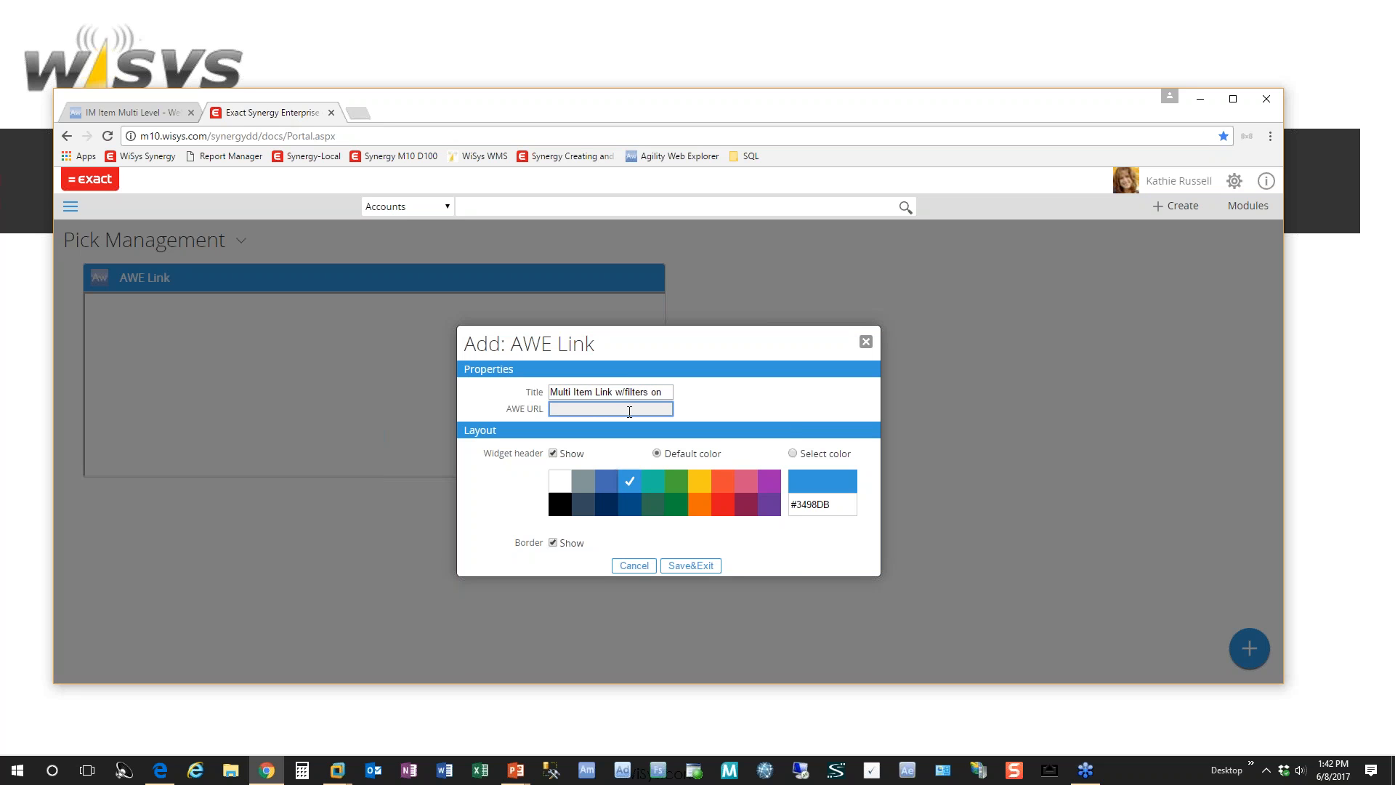
right_click(618, 410)
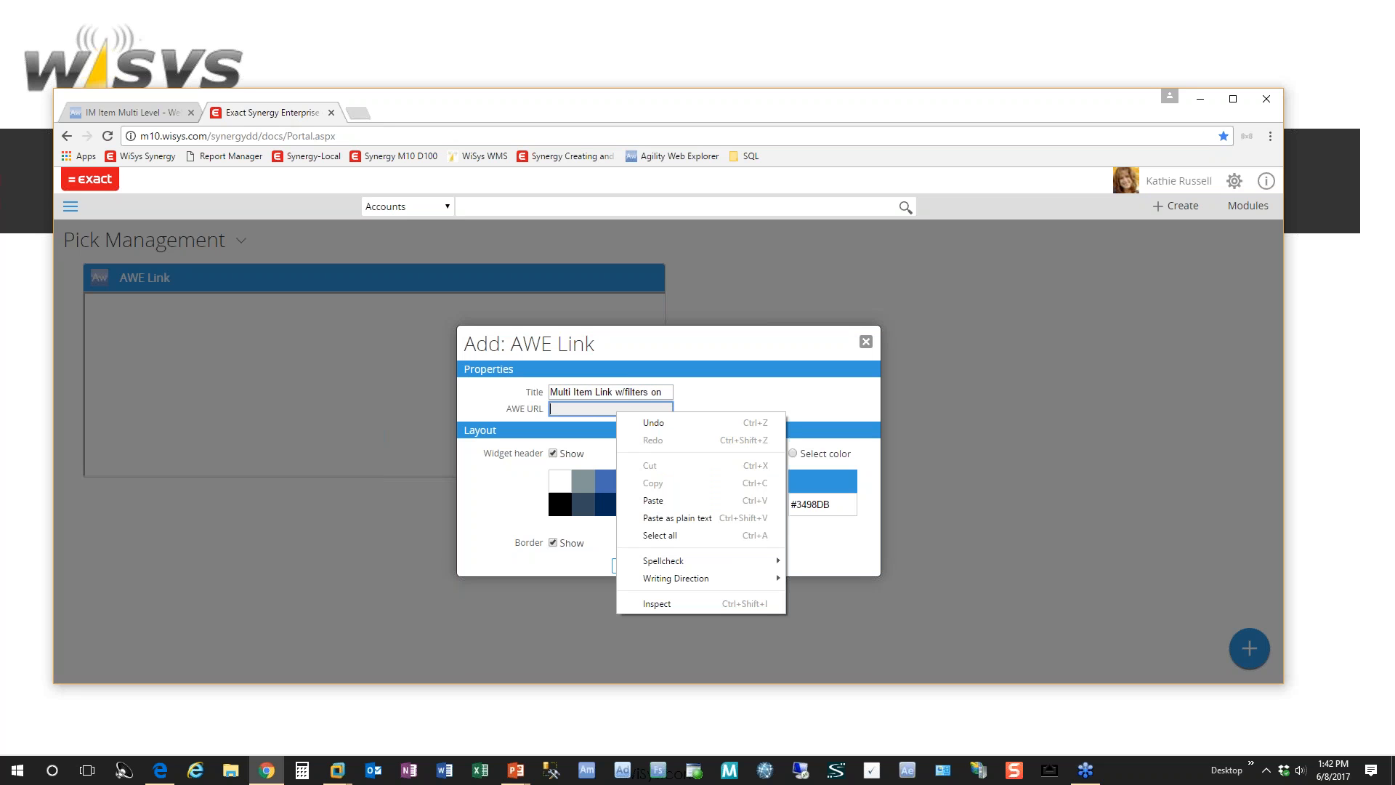
click(672, 501)
click(691, 566)
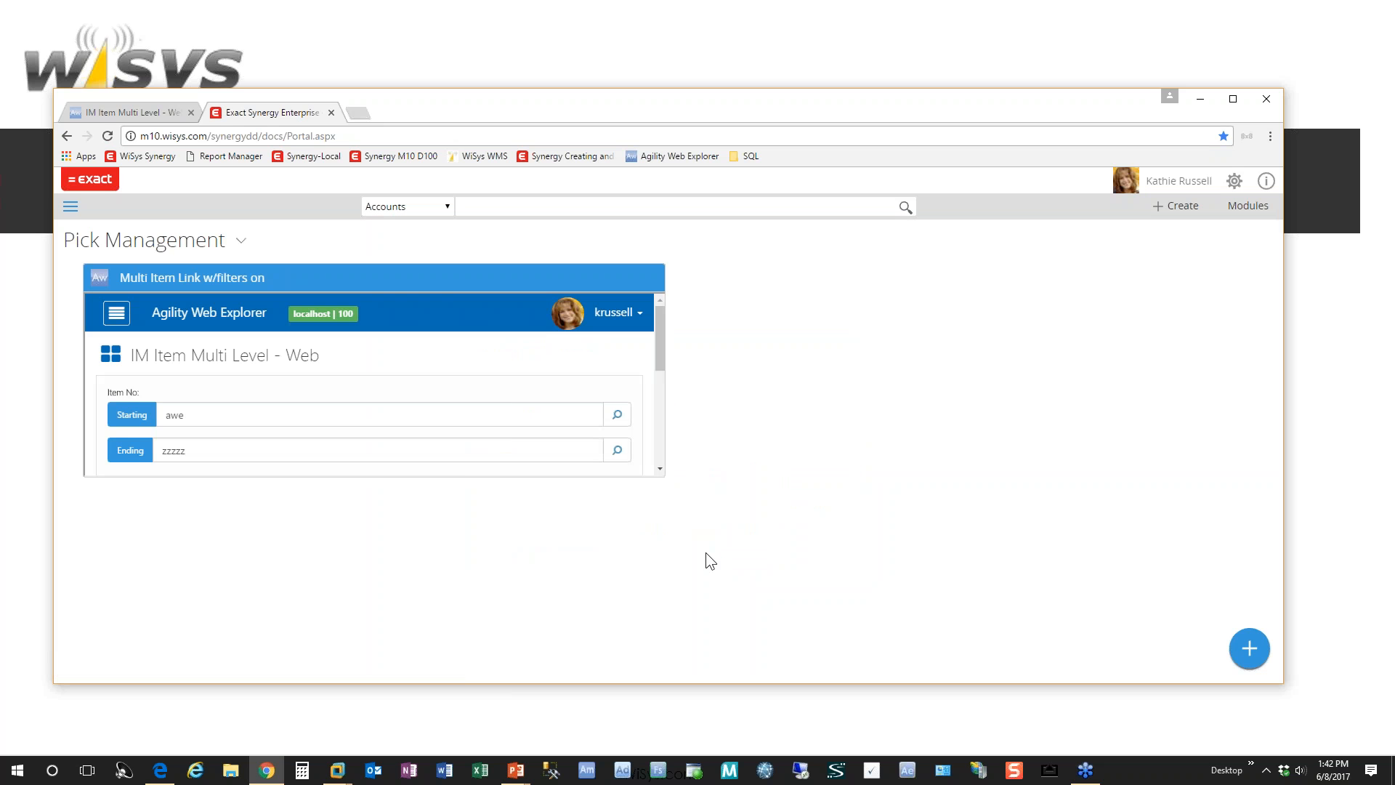
Step: Enlarge the Multi Item Link w/filters on widget to nearly the full workspace width and run its item query
mouse_move(660, 474)
drag(660, 471, 1176, 546)
drag(1180, 347, 1191, 509)
click(1132, 438)
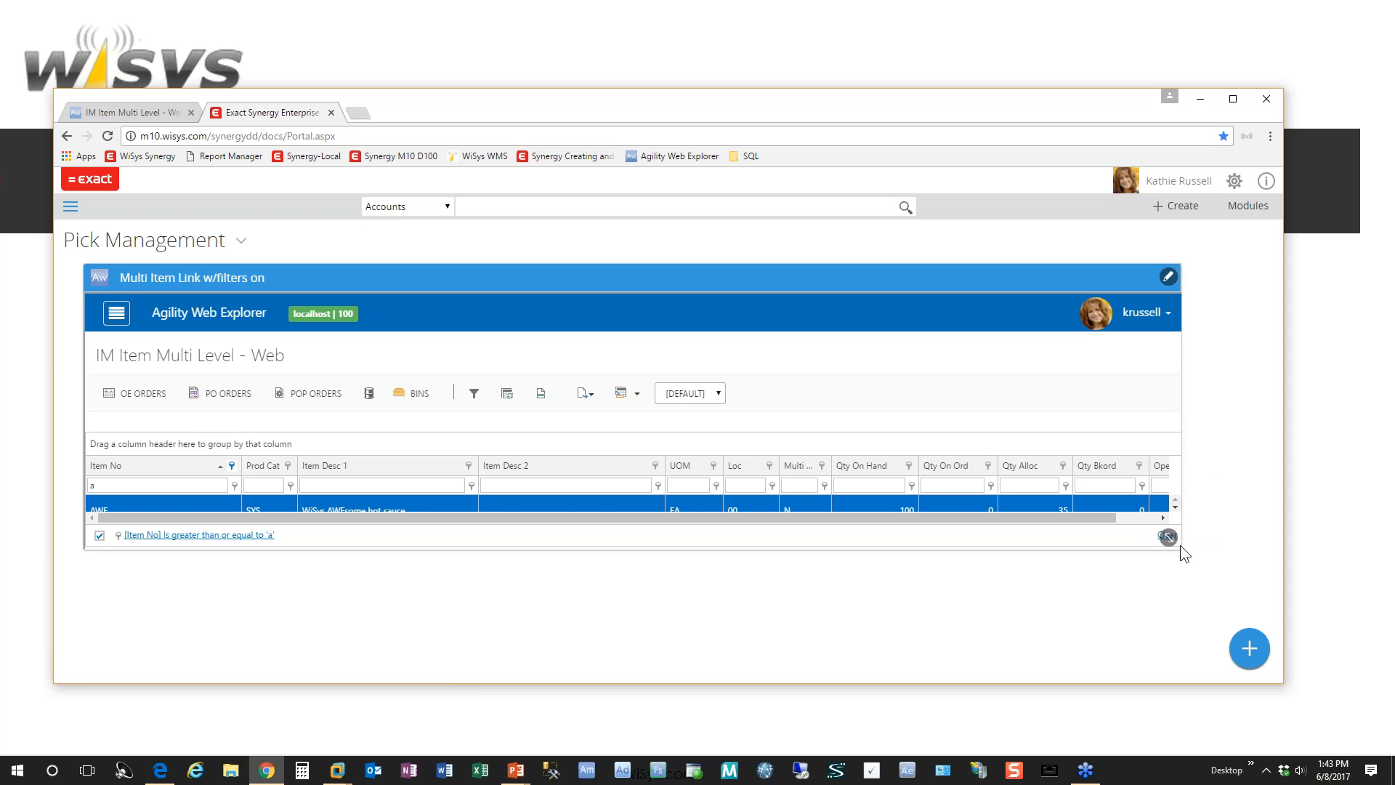
drag(1170, 537, 1205, 533)
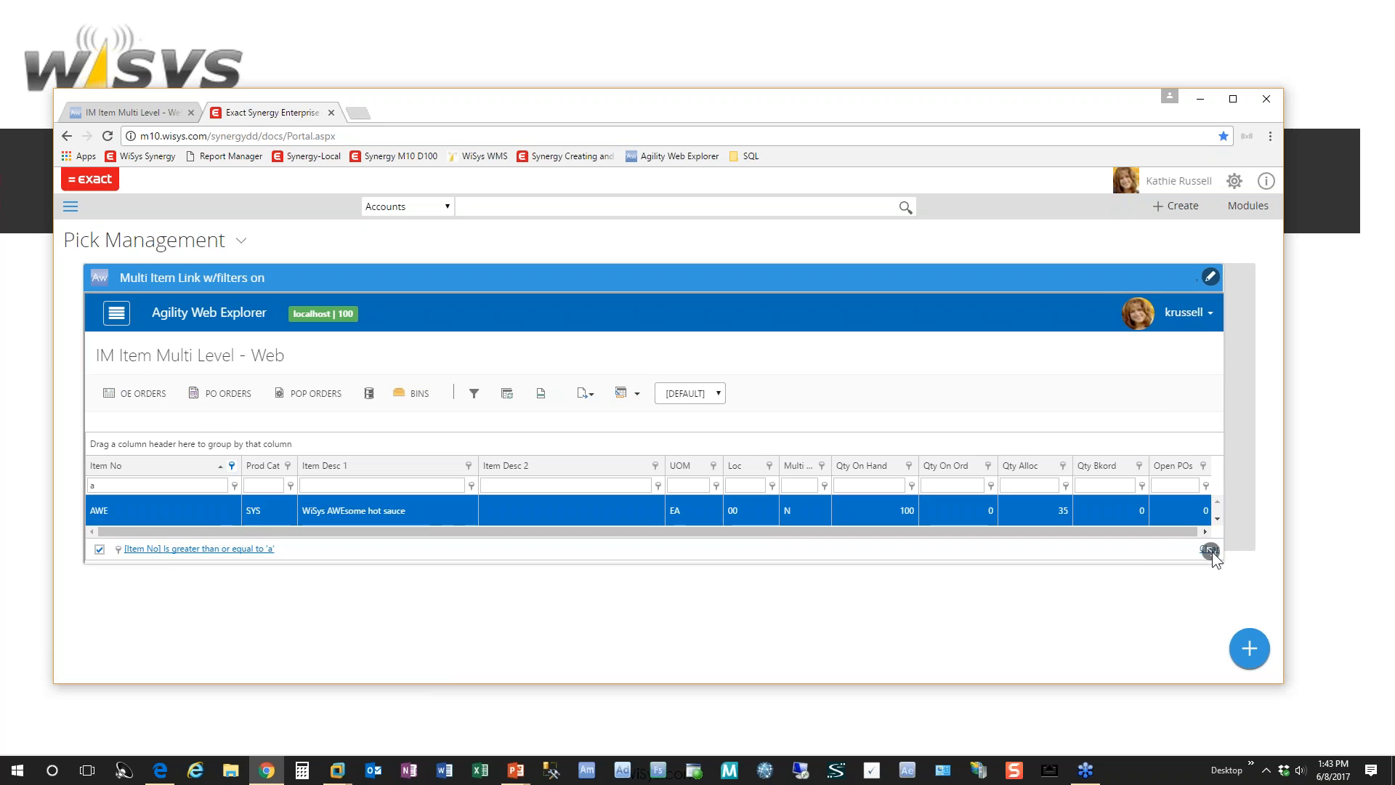
Step: Append /1 to the AWE URL of the Multi Item Link w/filters on widget, save it and review the reloaded filter form
click(1241, 279)
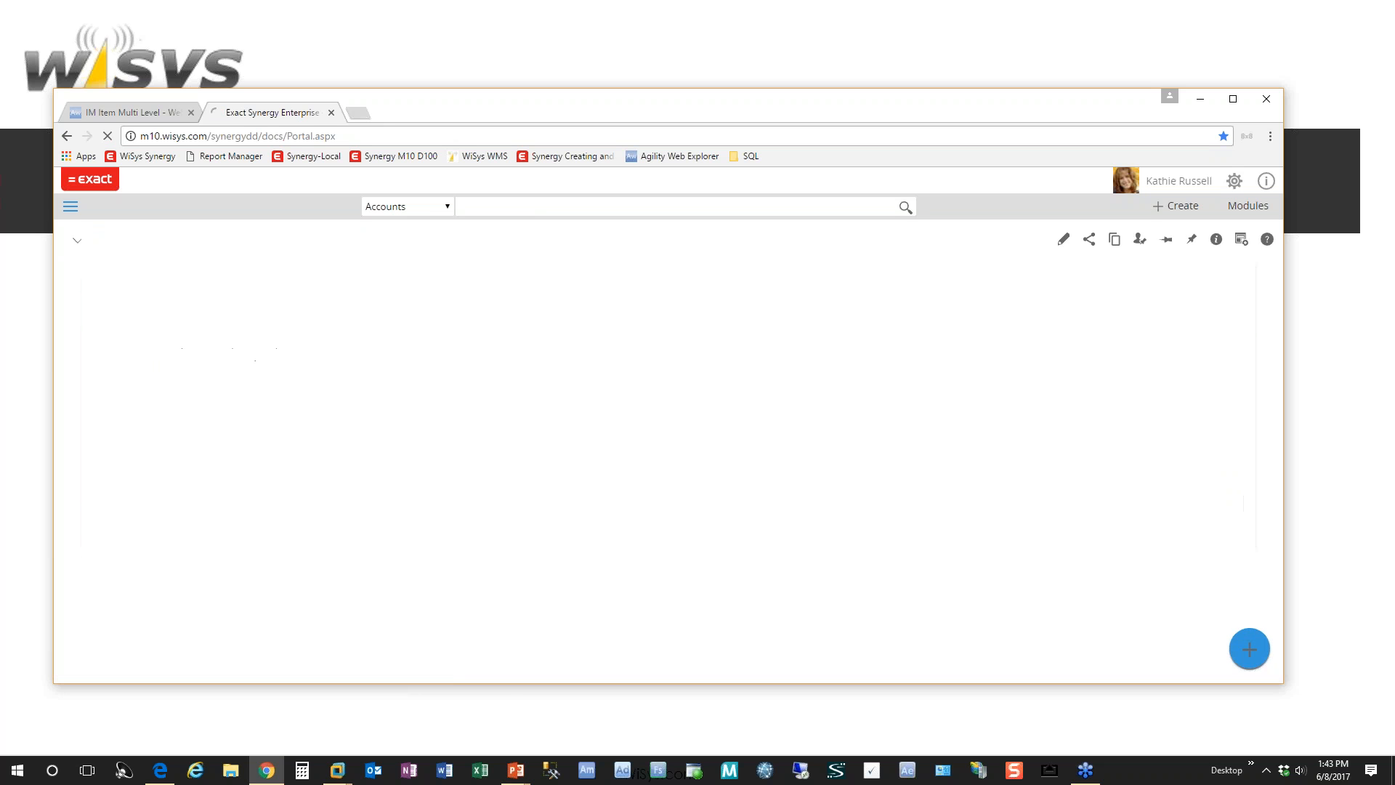
click(653, 409)
key(End)
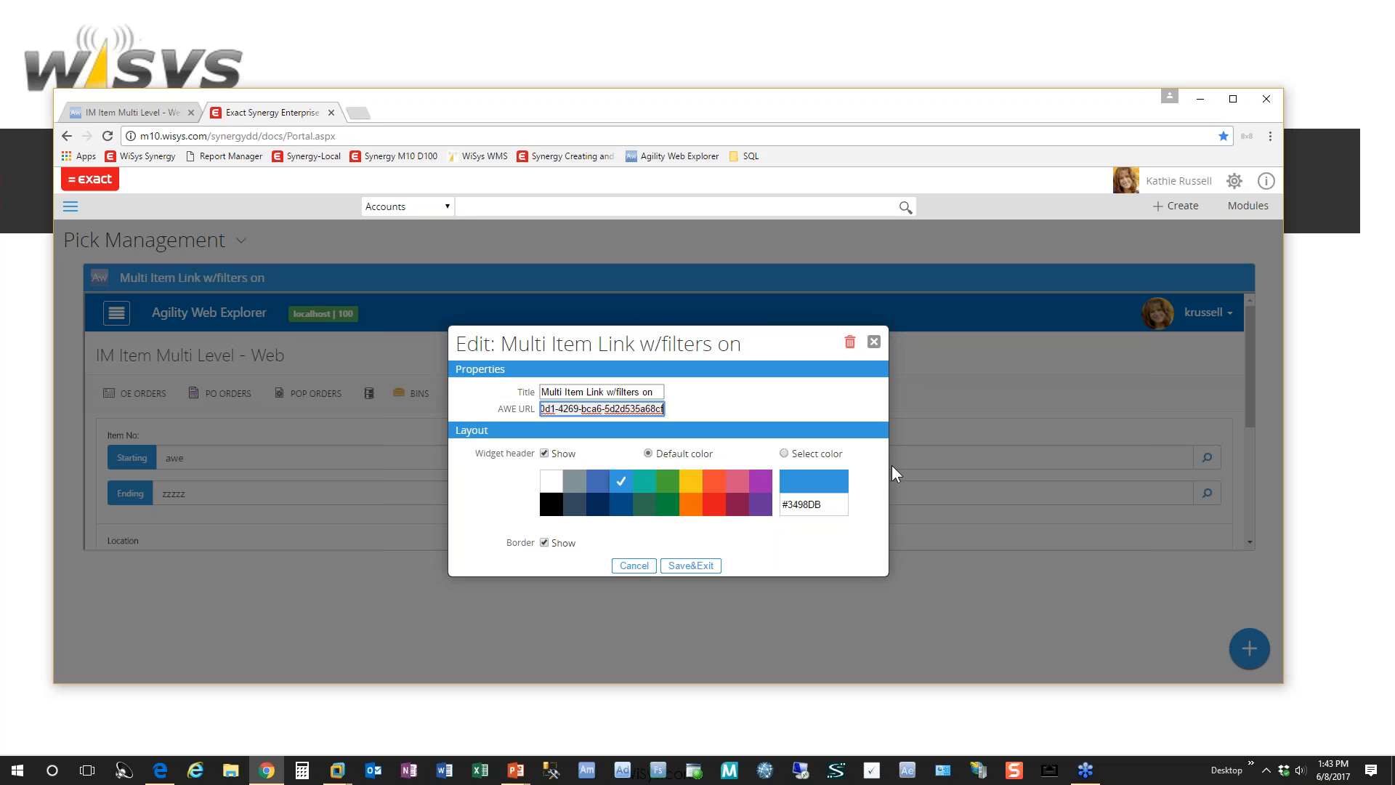
text(/1)
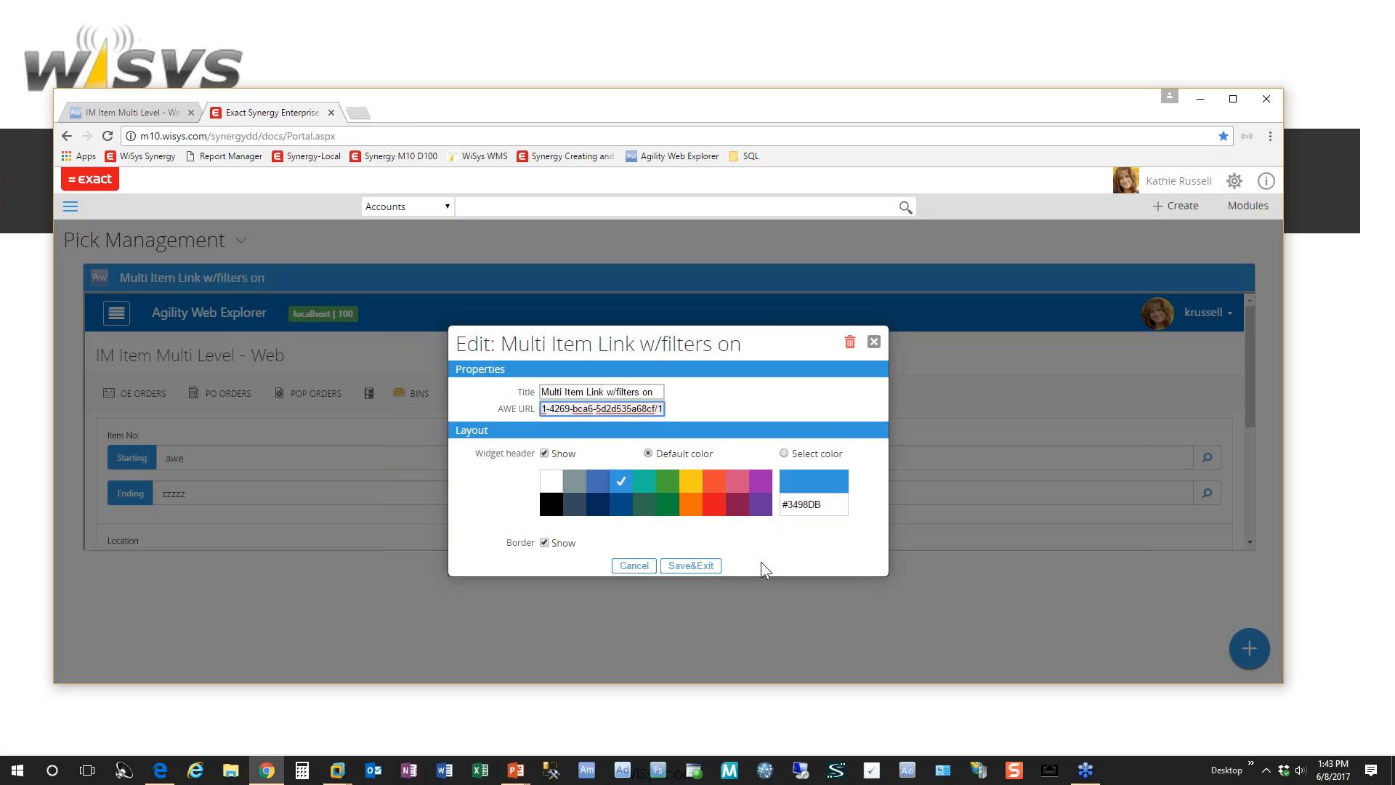
click(690, 565)
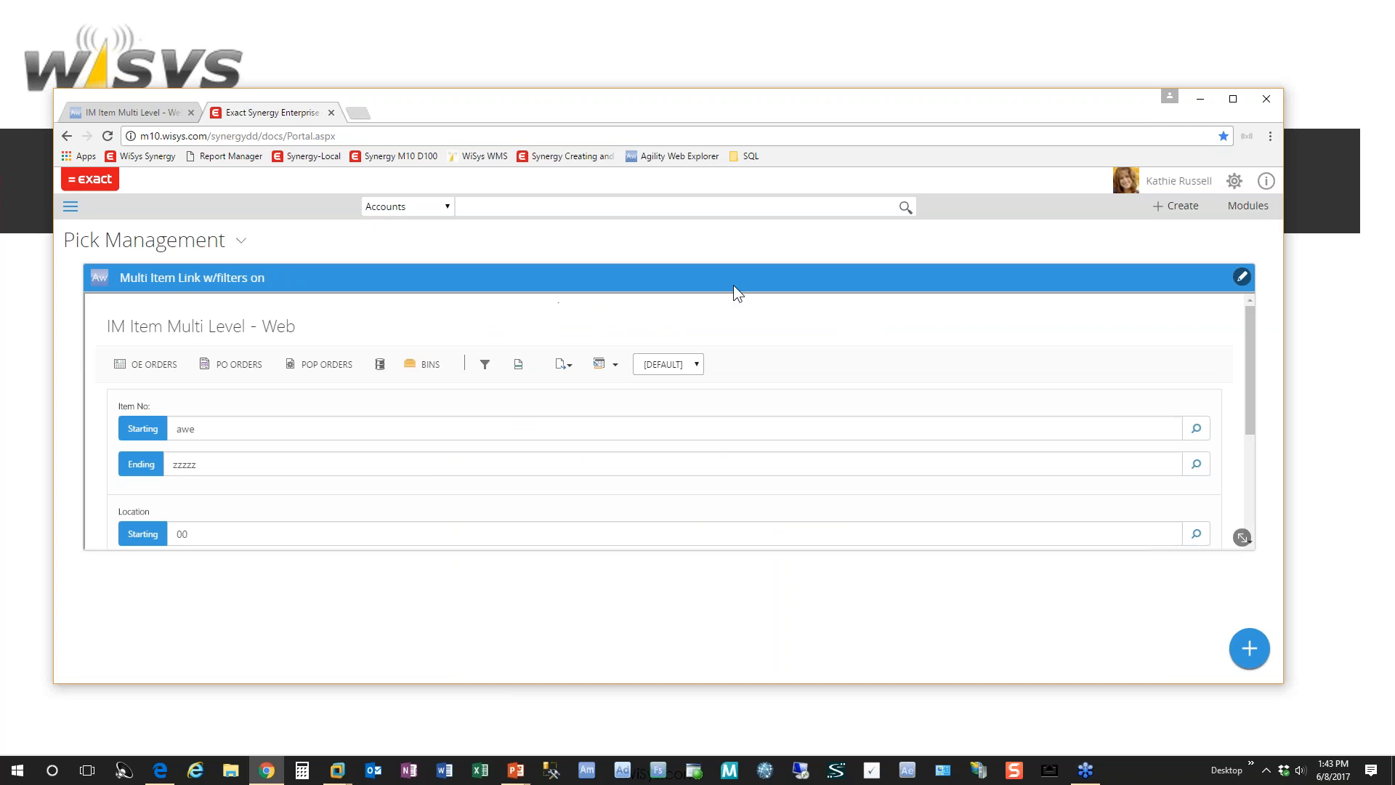
drag(1253, 368, 1266, 508)
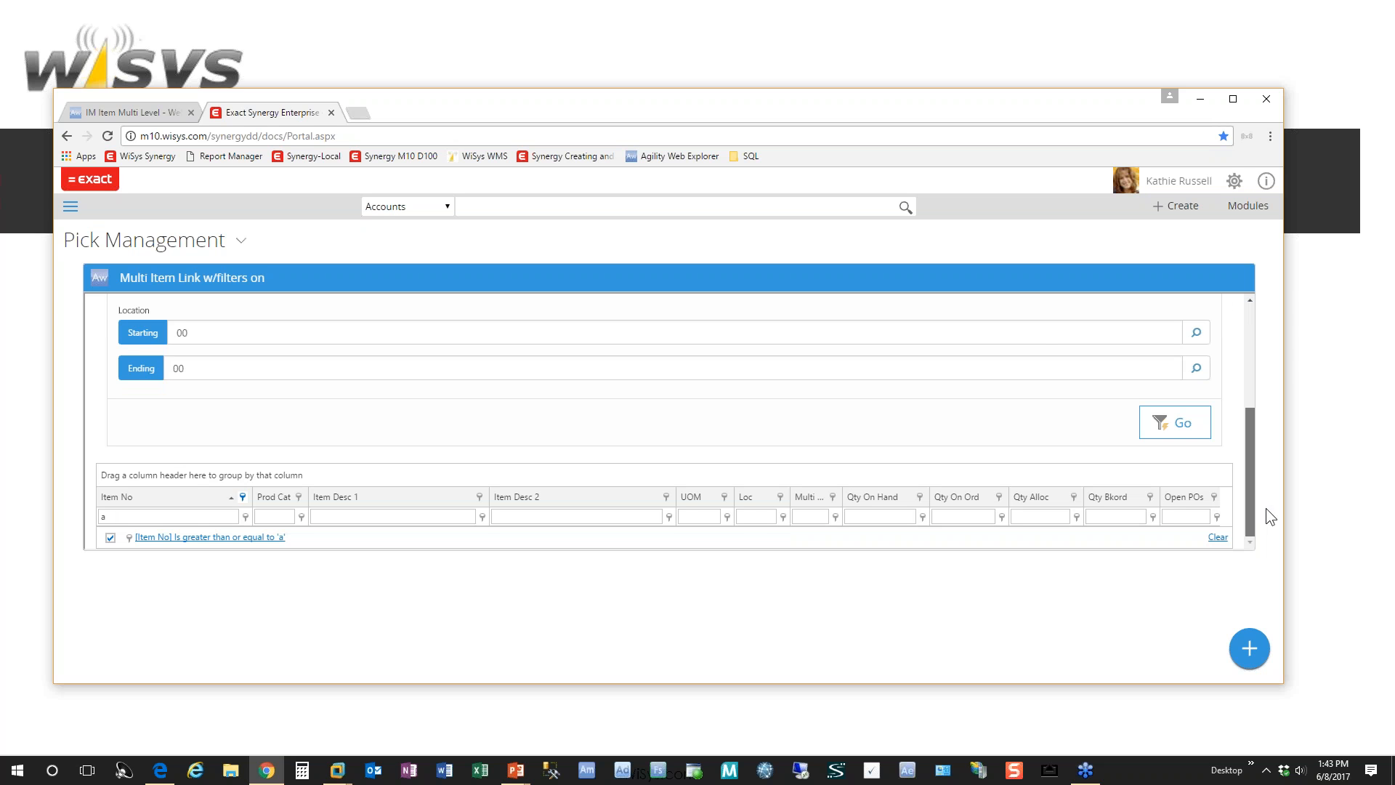
Step: Run the IM Item Multi Level query in Agility Web Explorer with its existing filters and copy the results page address
click(109, 111)
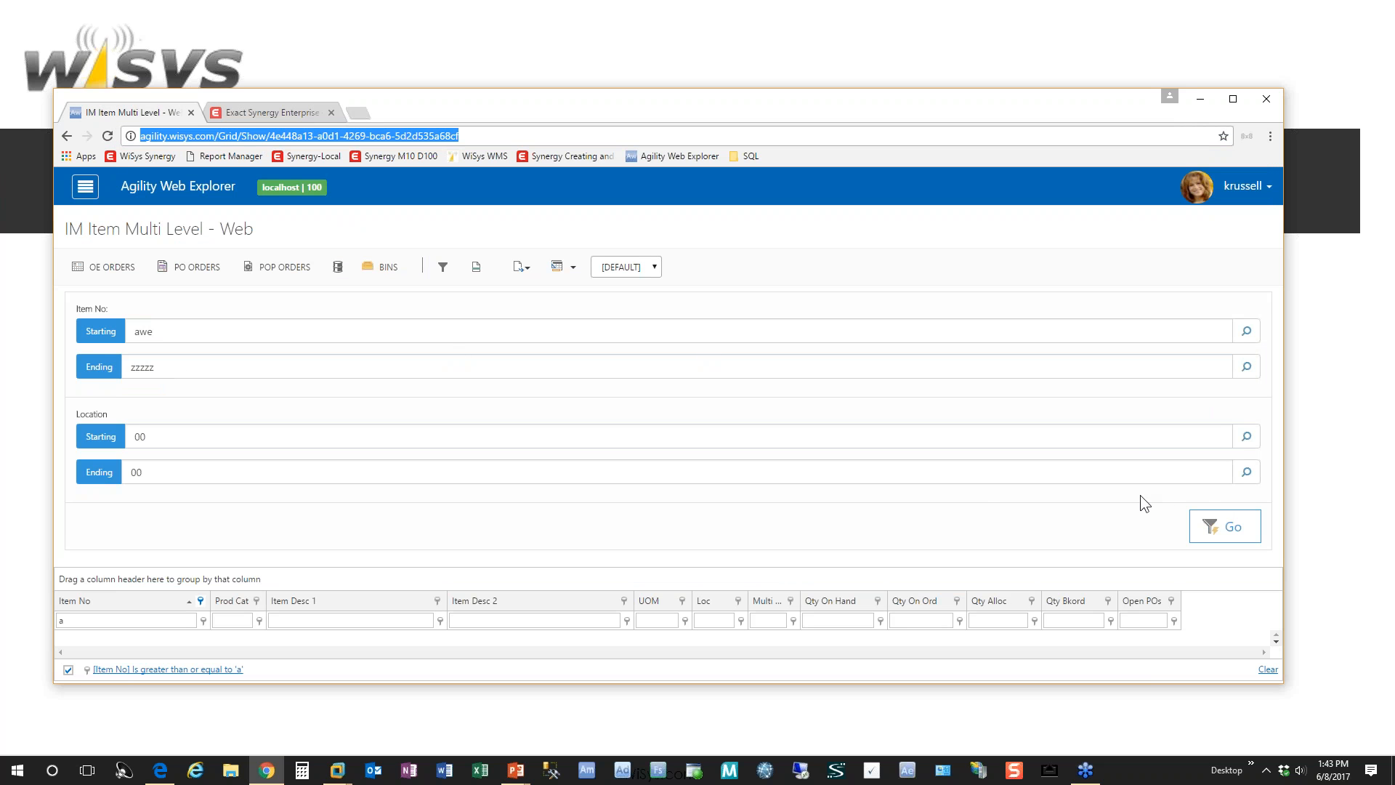
click(1247, 543)
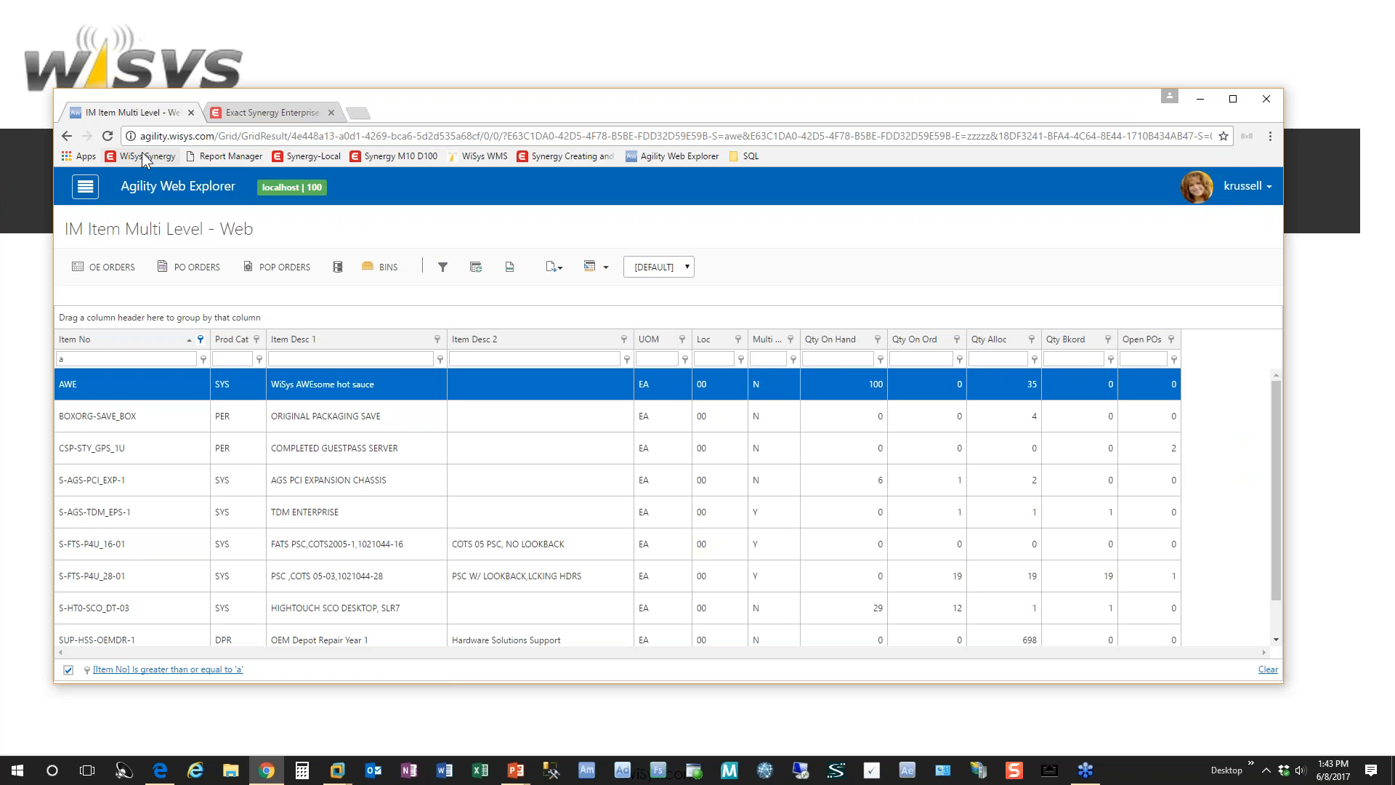
click(550, 136)
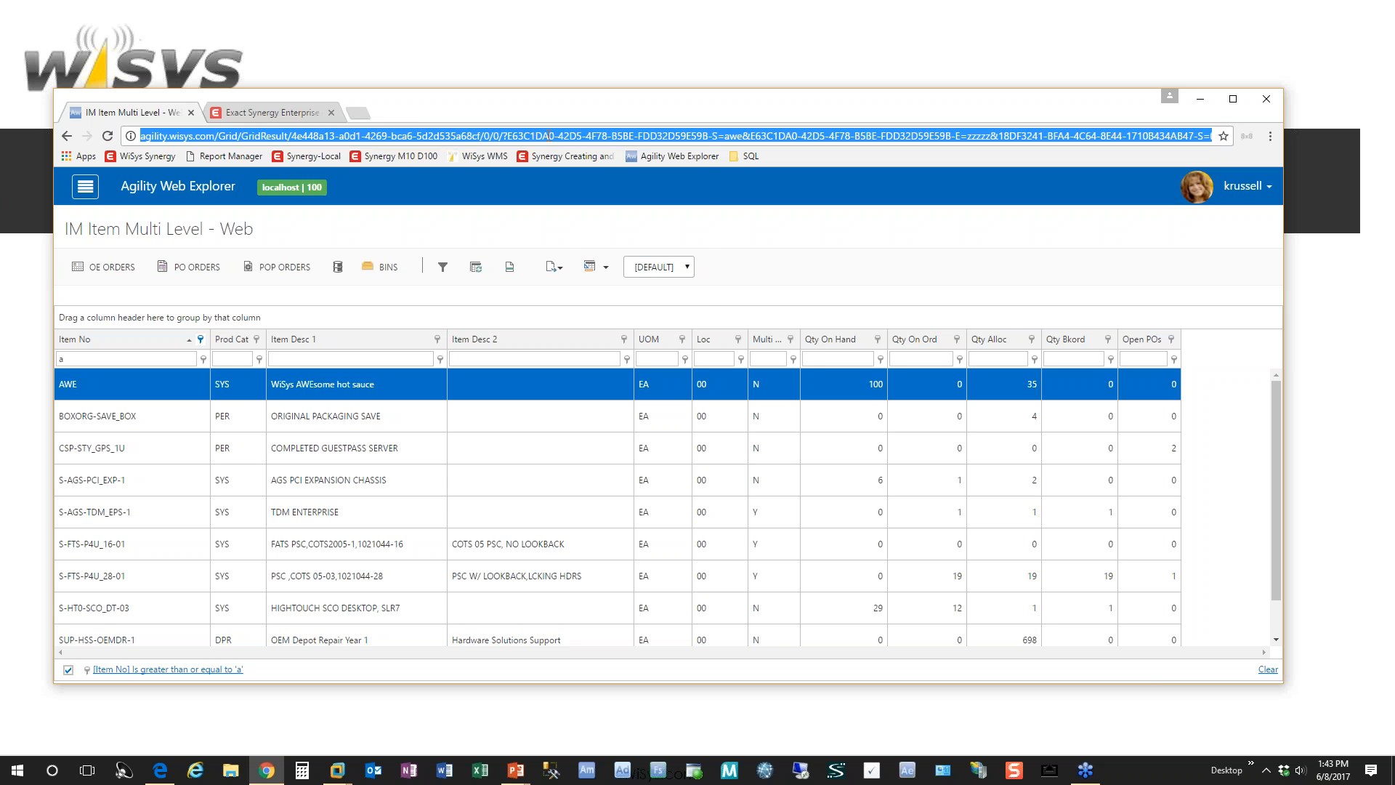
right_click(549, 136)
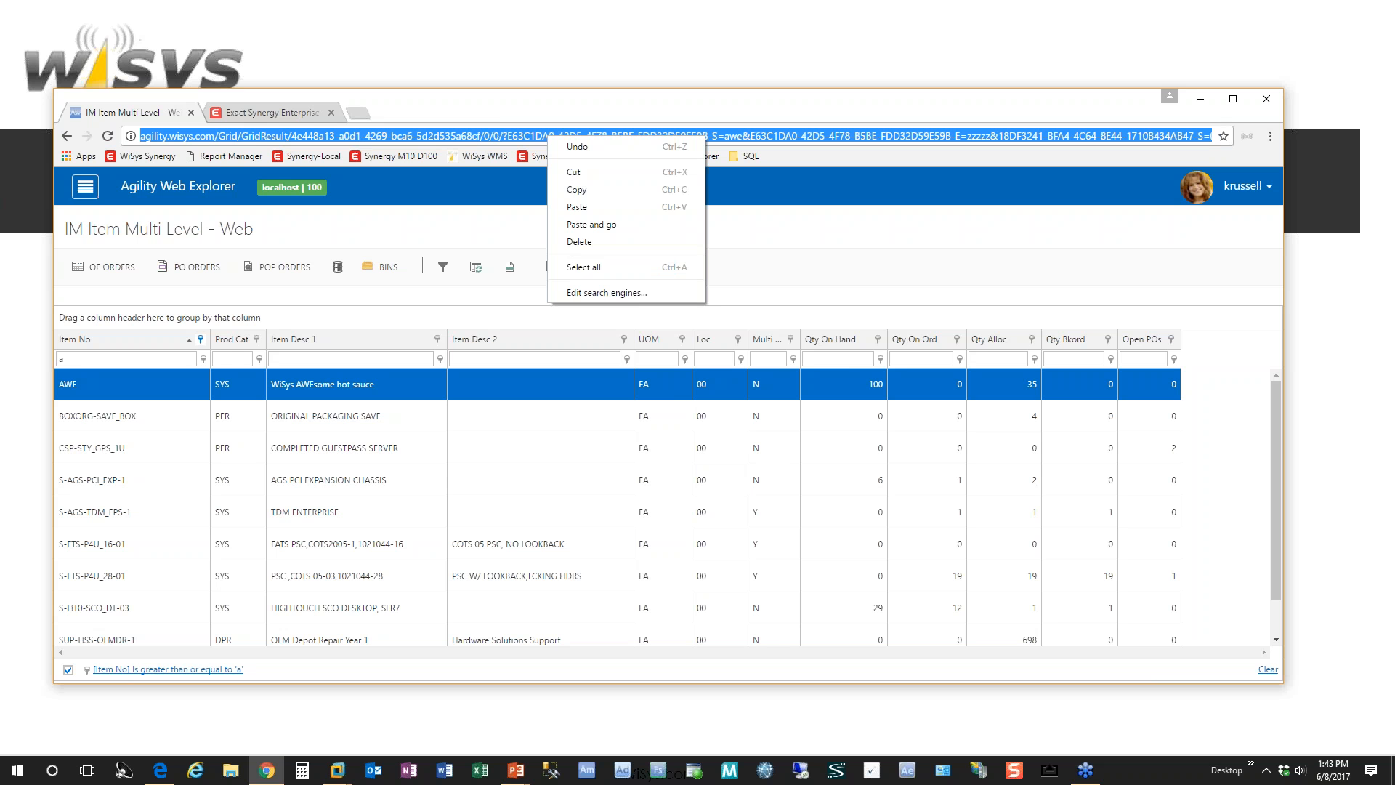
click(580, 188)
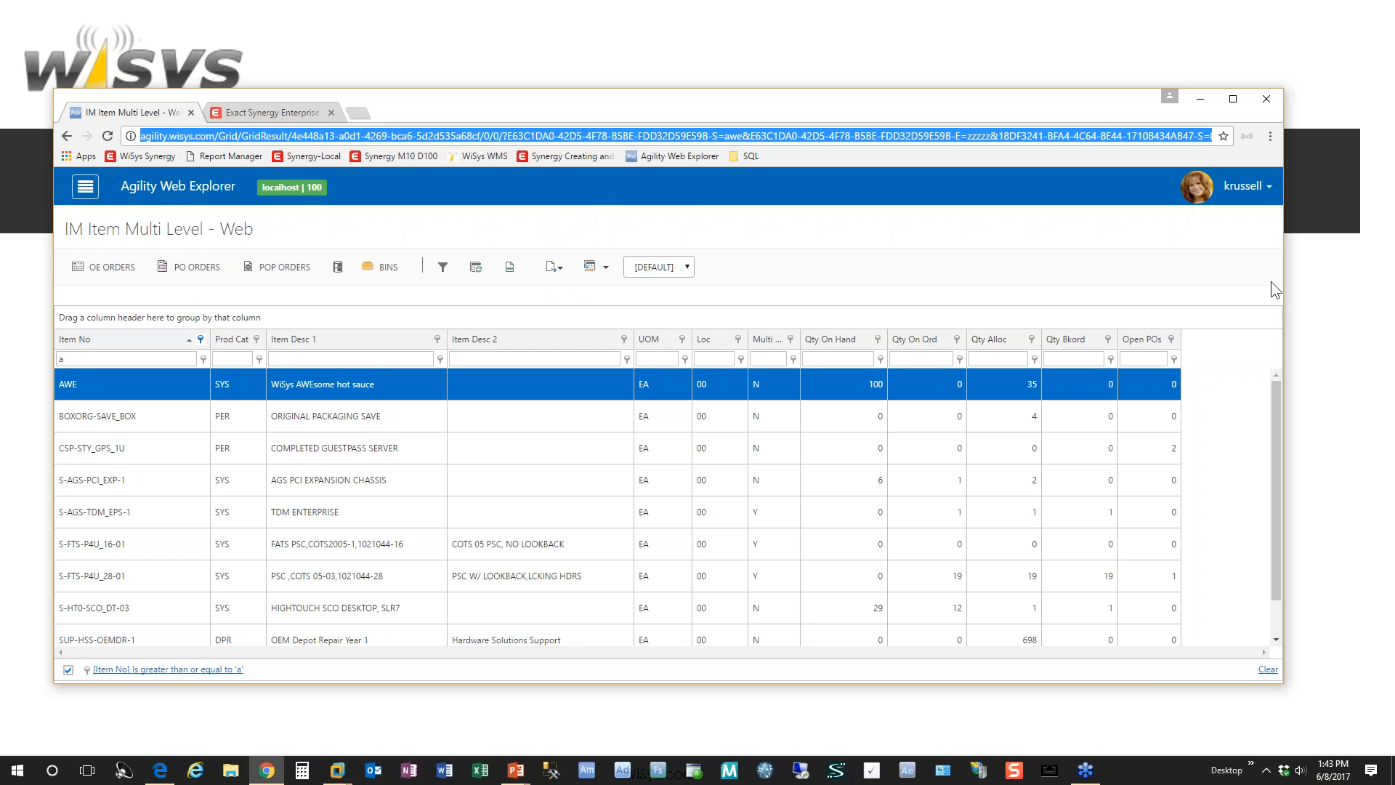
Step: Add a second Wisys AWE Link widget to the Pick Management workspace in Exact Synergy
click(309, 112)
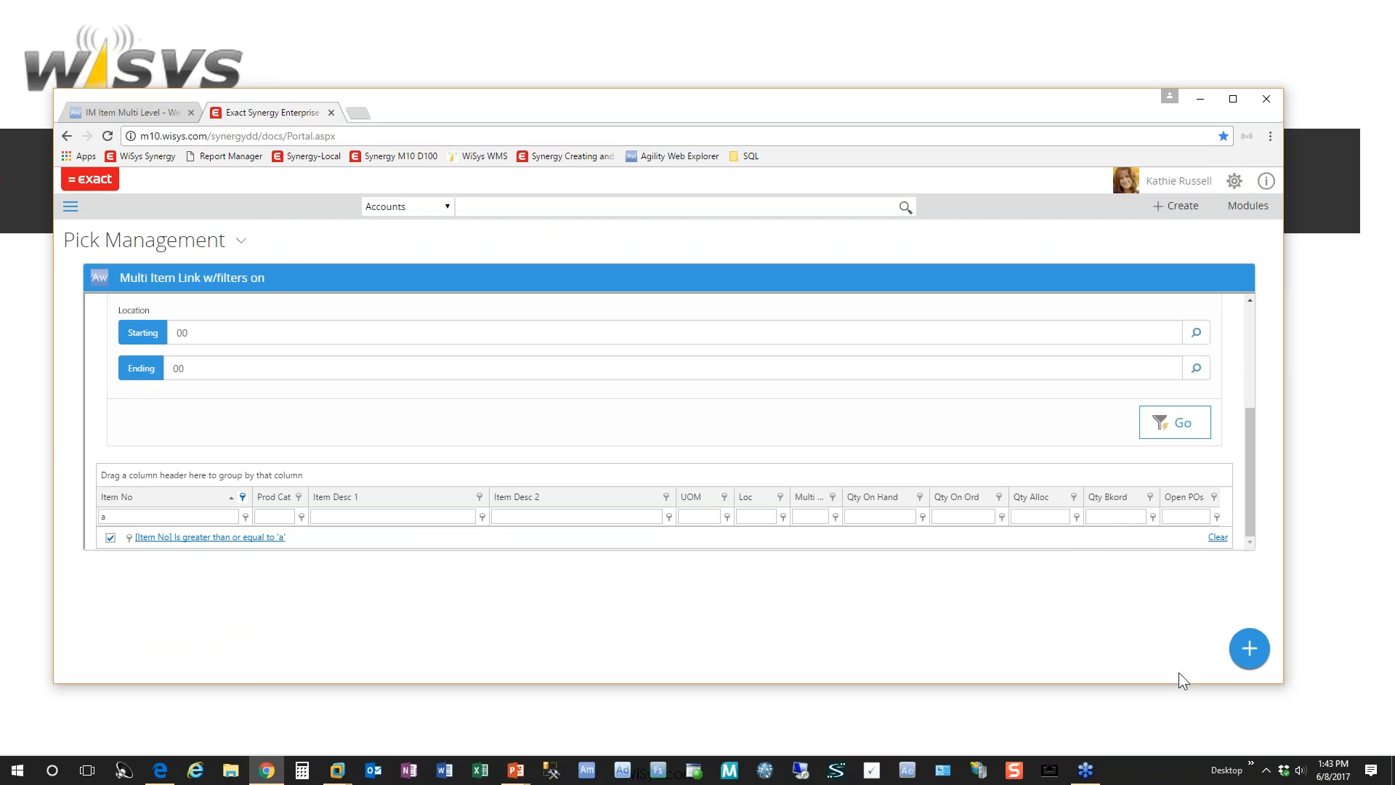
click(1249, 648)
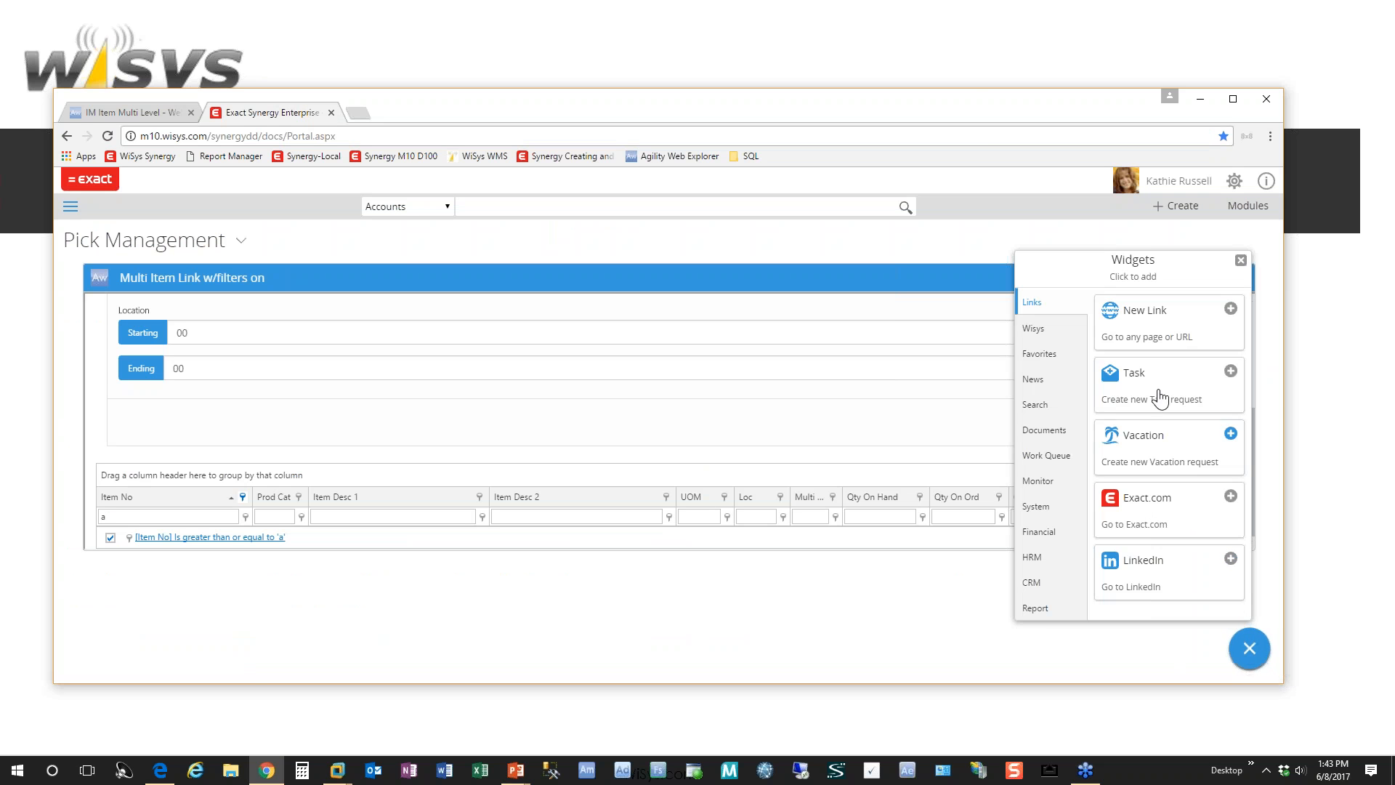
click(1033, 328)
click(1205, 388)
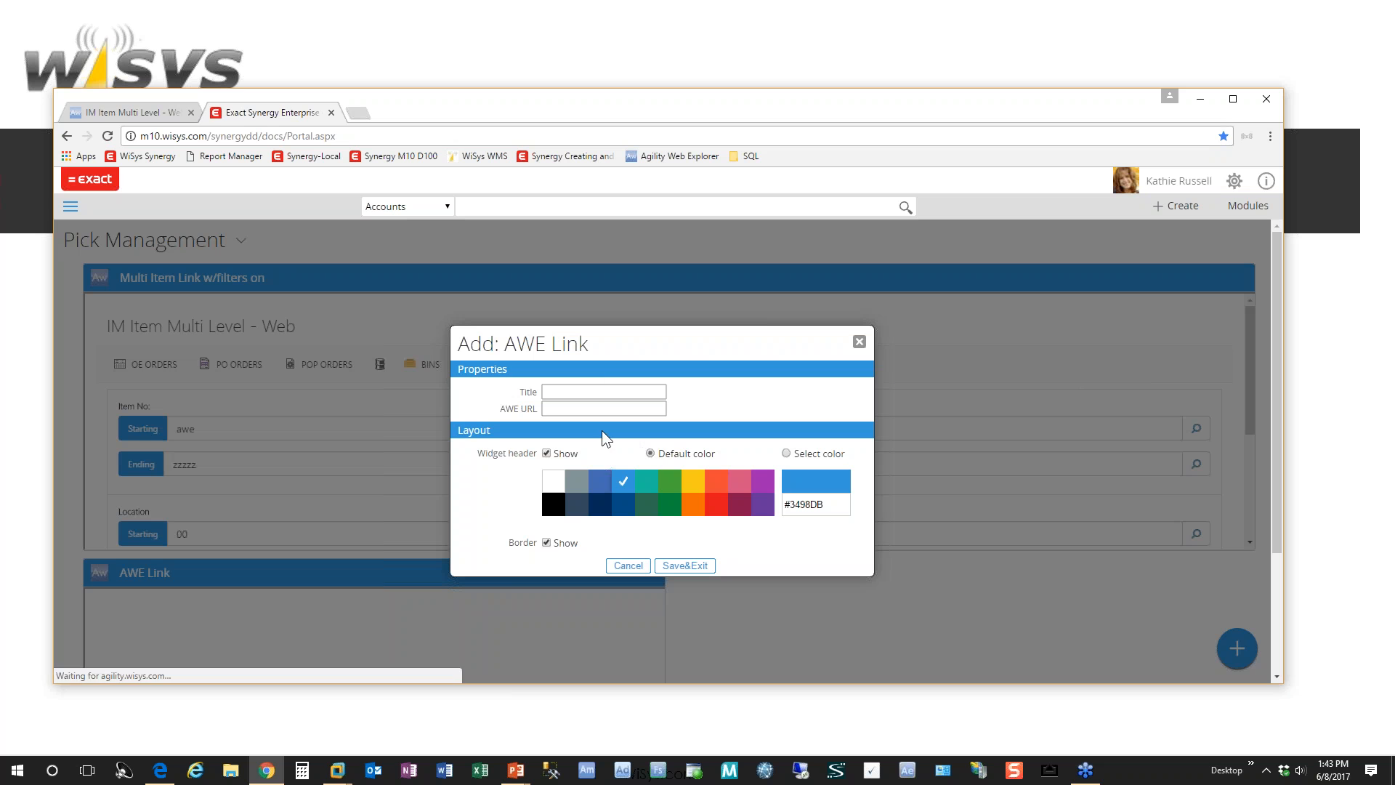
Step: Title the second AWE Link widget "MLI full data", paste the item query's address as its AWE URL and save it
click(598, 391)
text(ML)
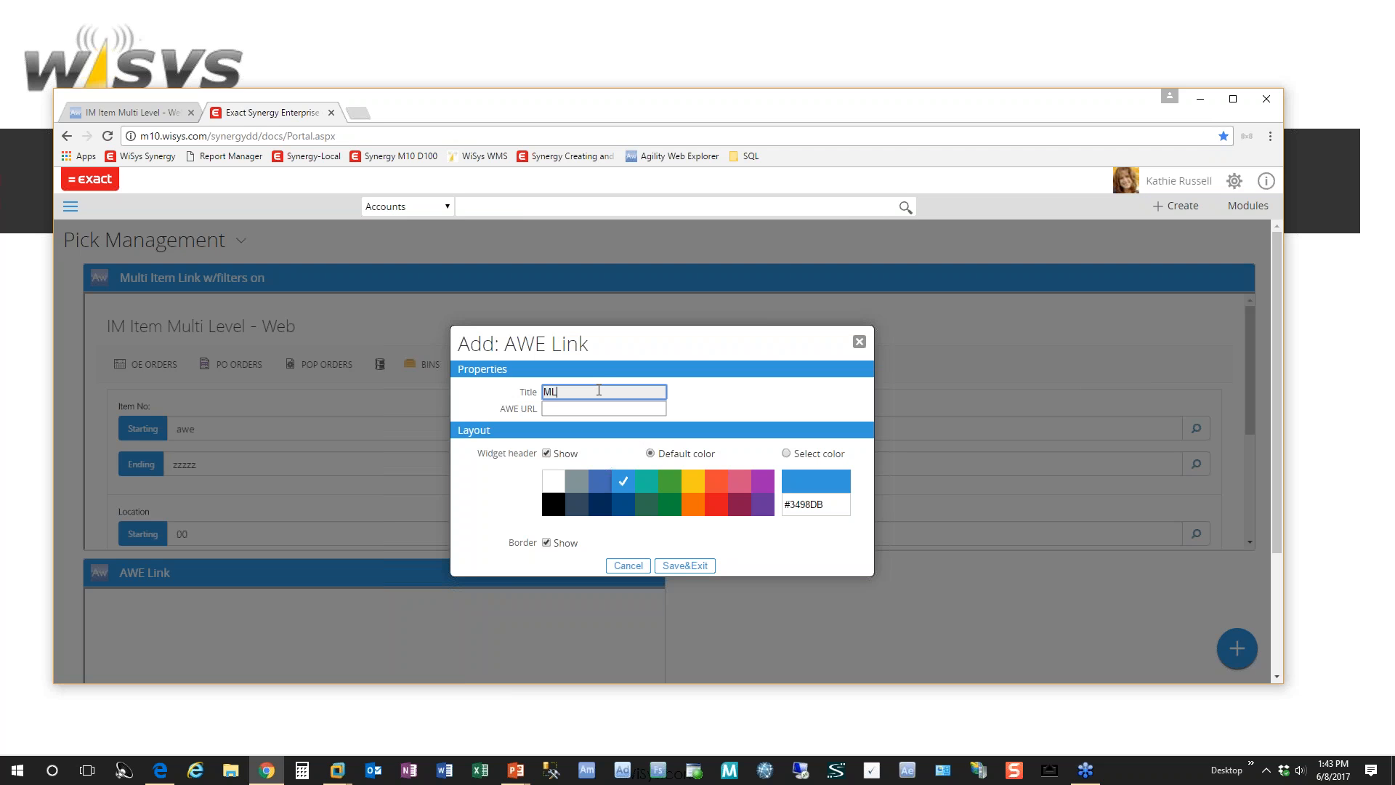
text(I full data)
click(589, 409)
right_click(588, 409)
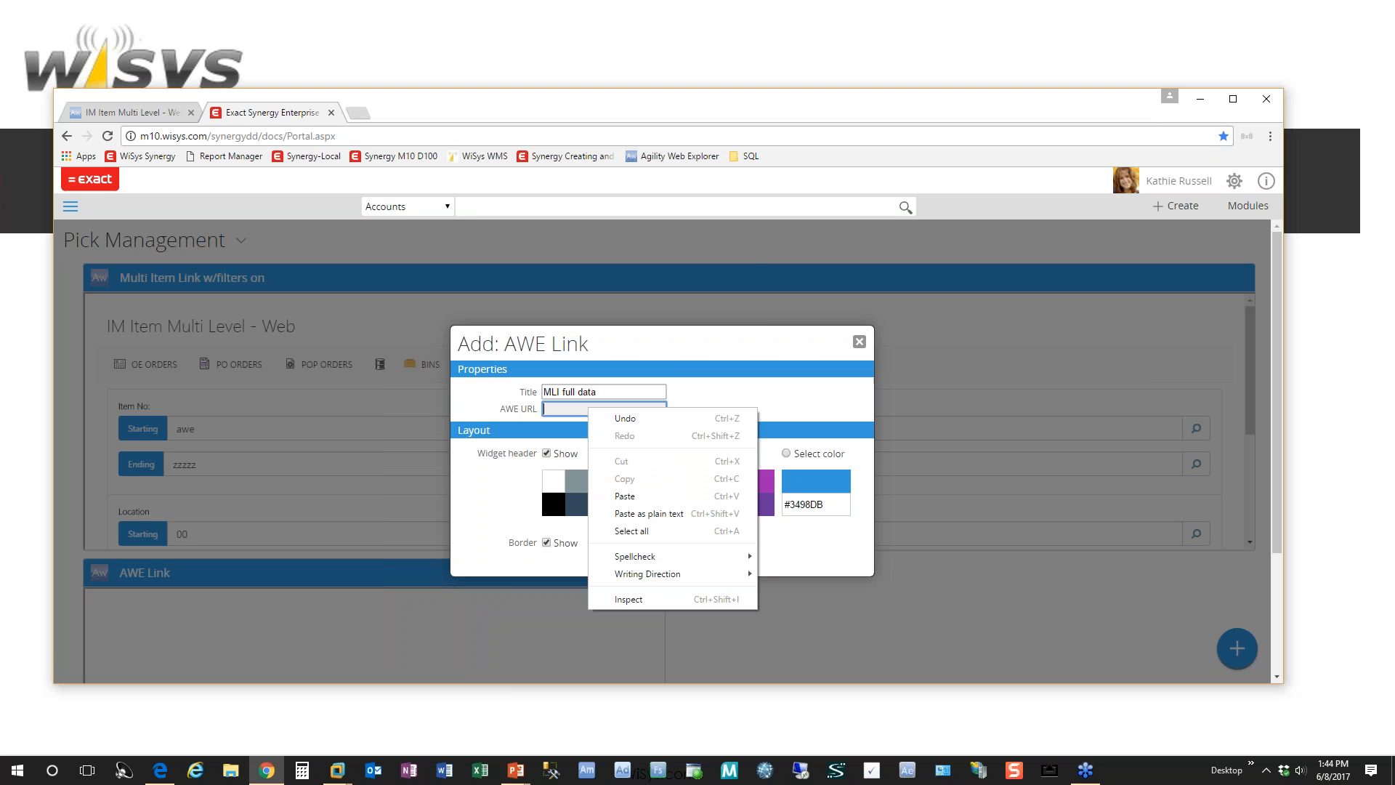
click(639, 496)
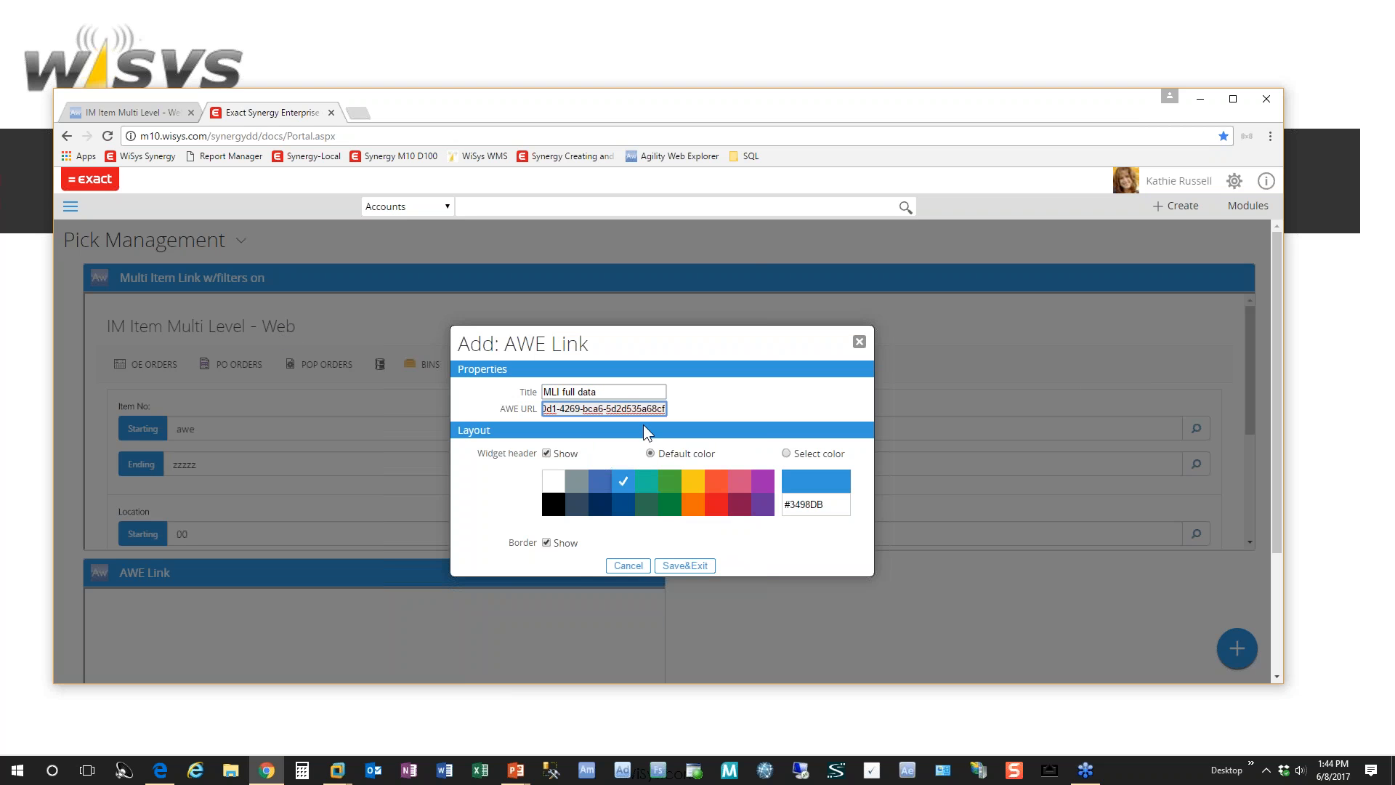
click(703, 568)
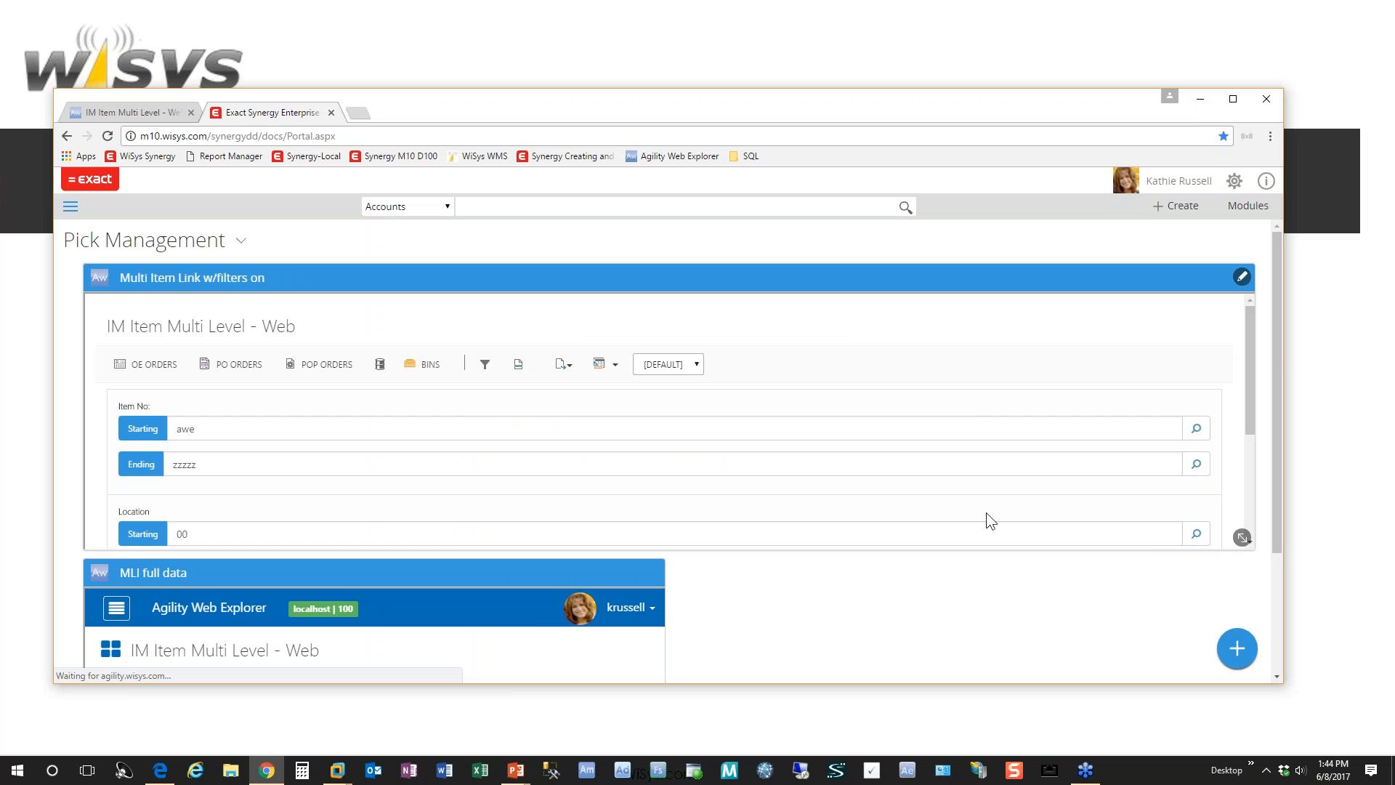
Step: Widen the MLI full data widget to match the full width of the widget above it
drag(1278, 359, 1283, 479)
mouse_move(659, 605)
drag(659, 606, 1211, 619)
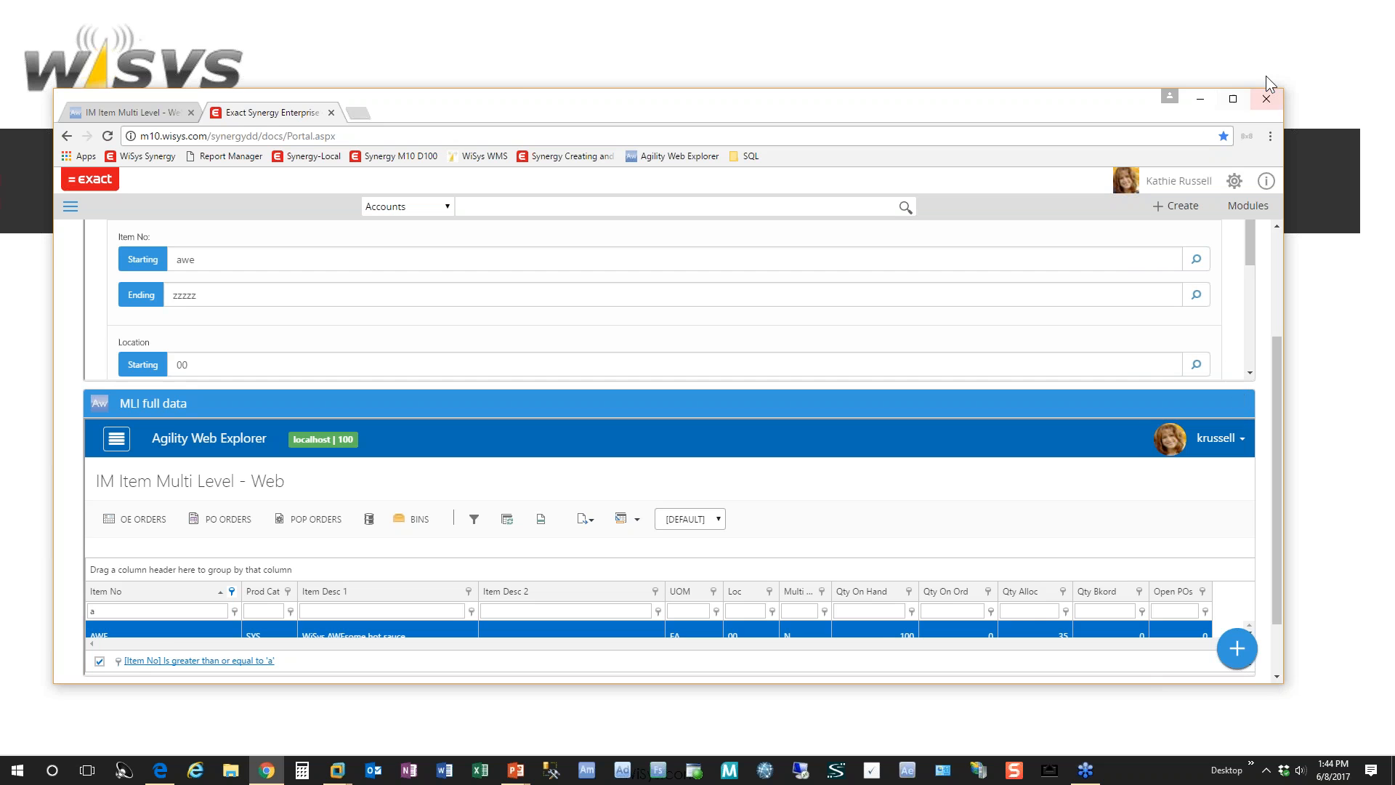
Step: Maximize the browser window and select the AWE item row in the MLI full data widget
click(1233, 98)
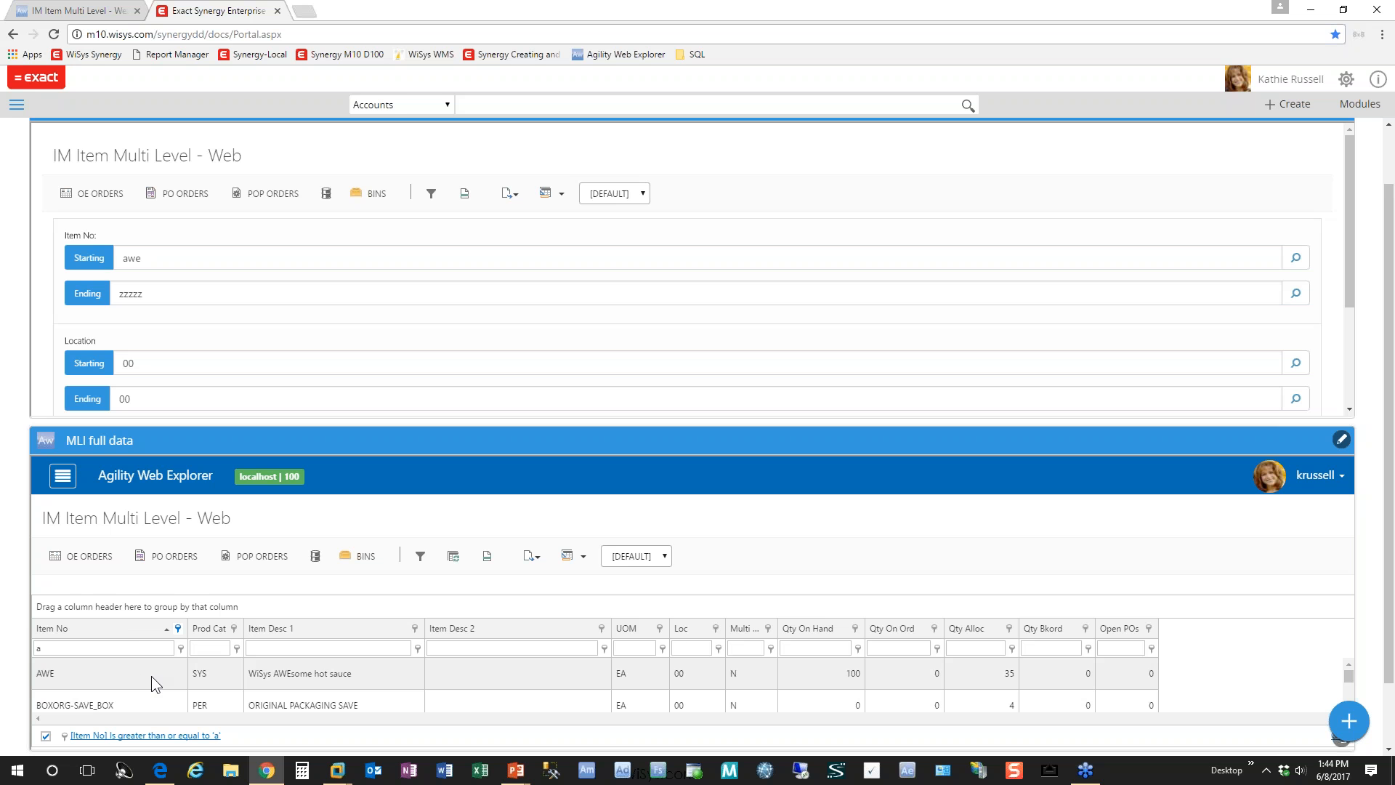
click(152, 676)
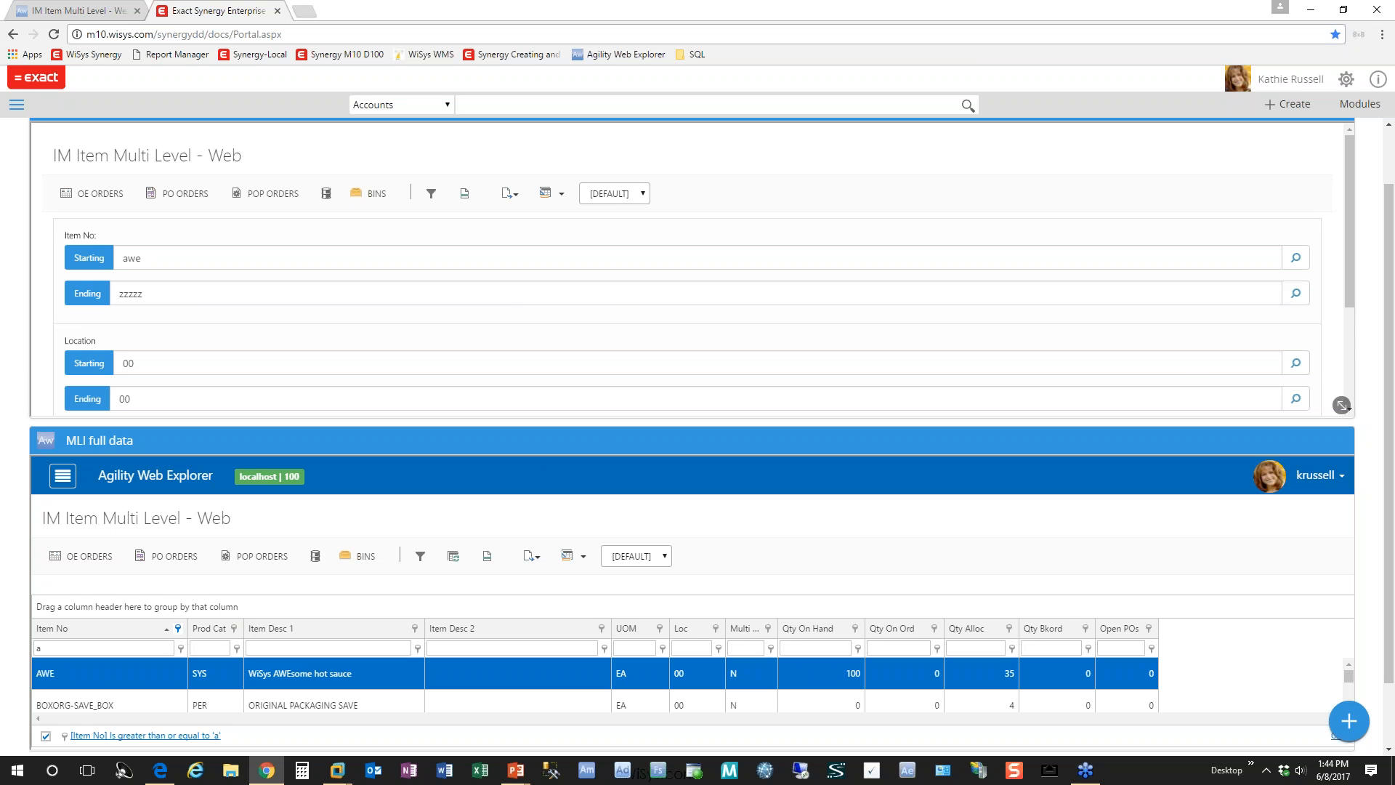
Step: Delete the Multi Item Link w/filters on widget from the Pick Management workspace
drag(1394, 212, 1392, 150)
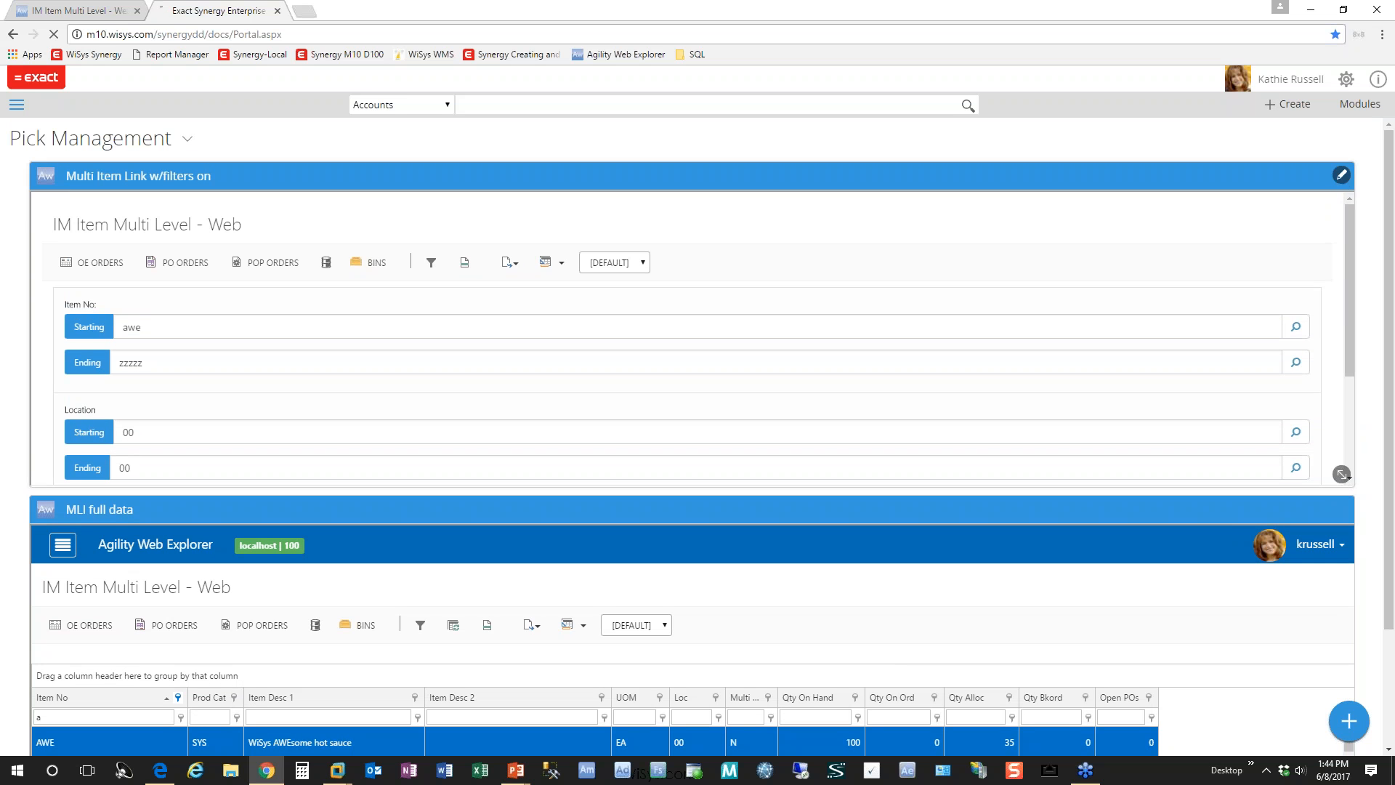
click(1342, 176)
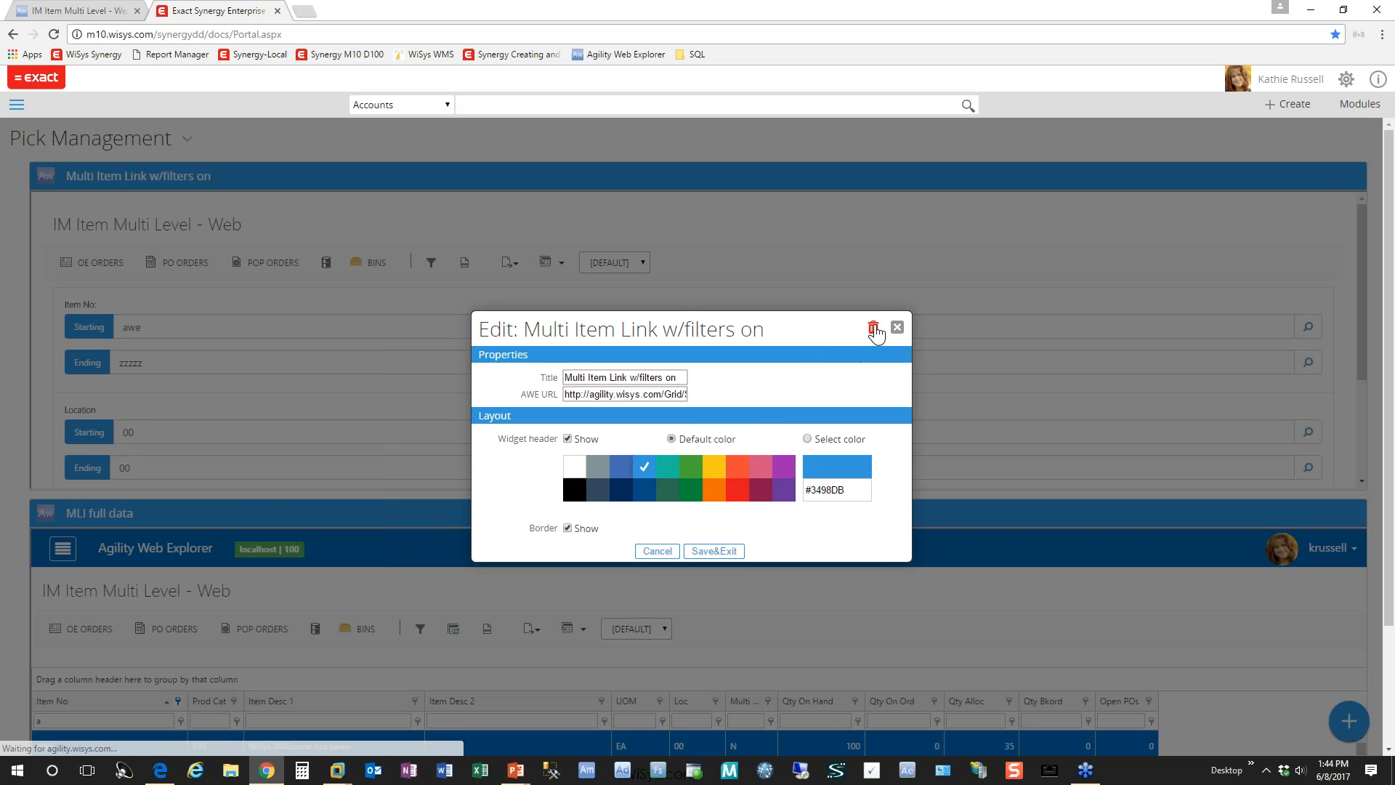
click(875, 330)
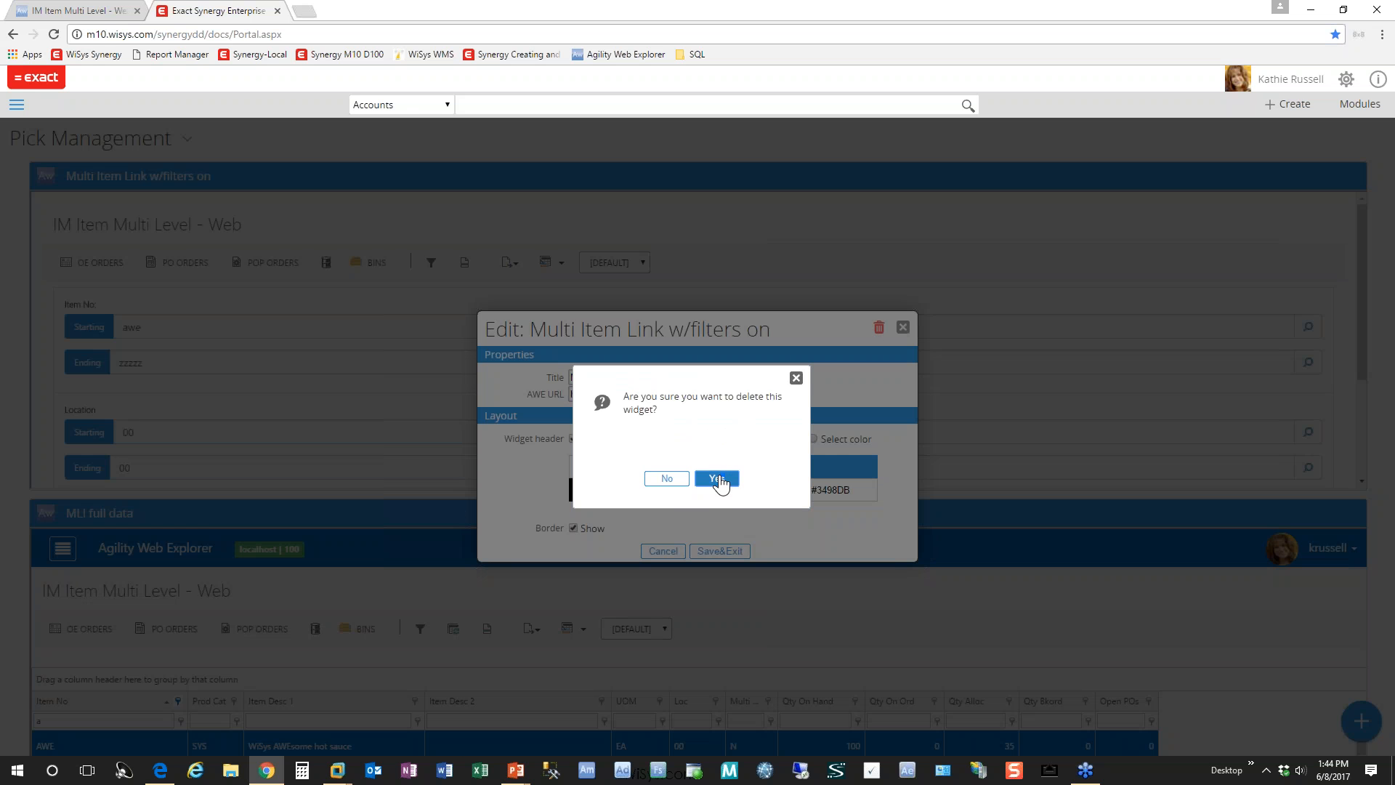
click(717, 479)
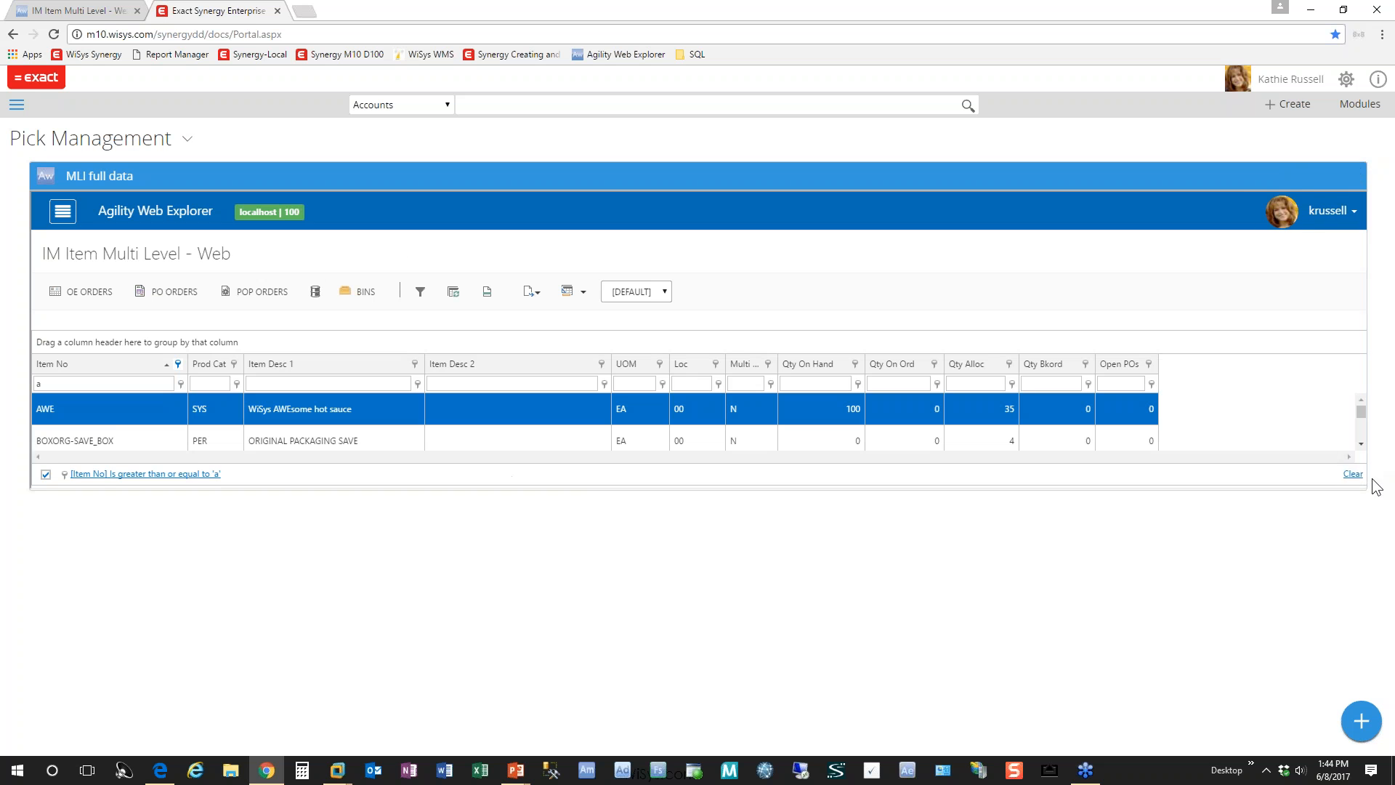
Step: Make the MLI full data widget taller to fit more item rows, and toggle its filter section on and off
click(1354, 477)
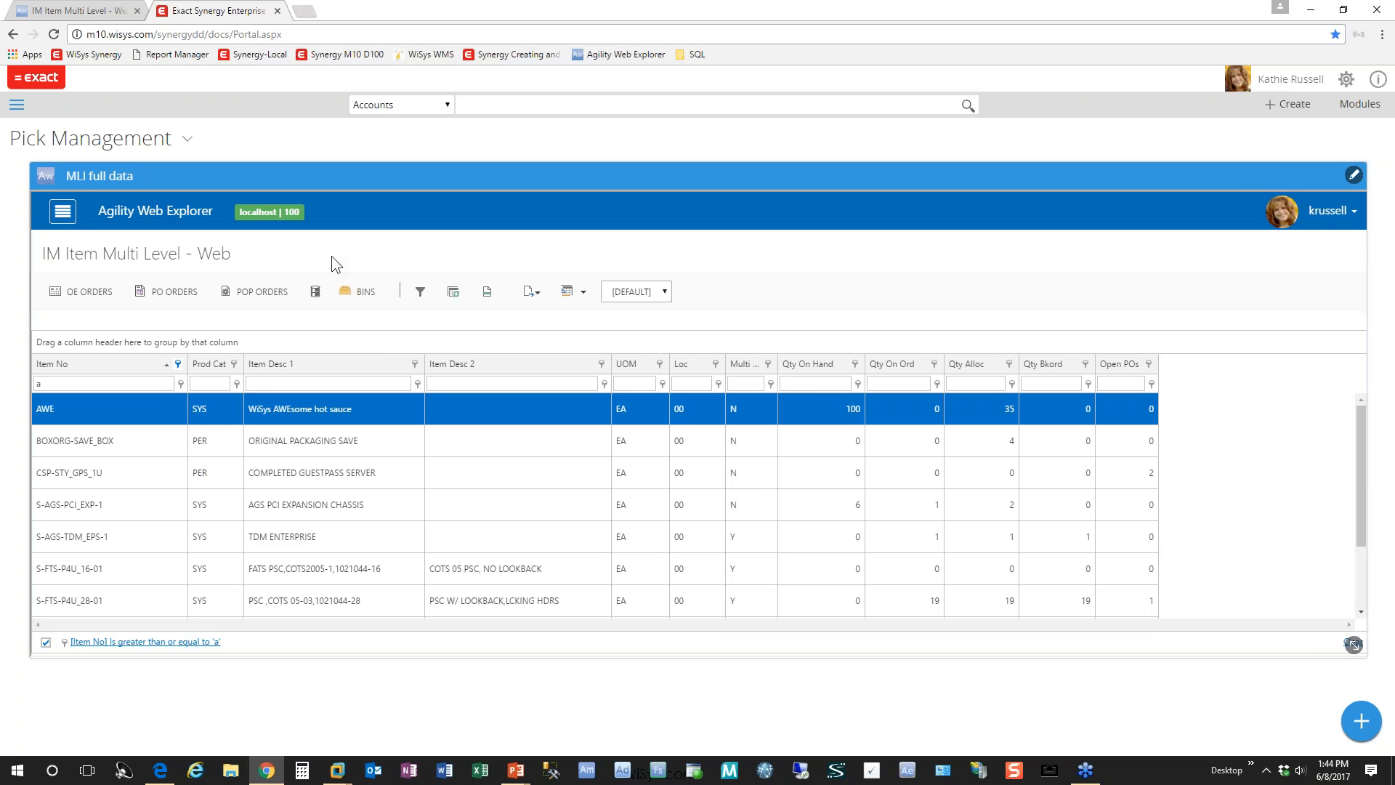
click(425, 294)
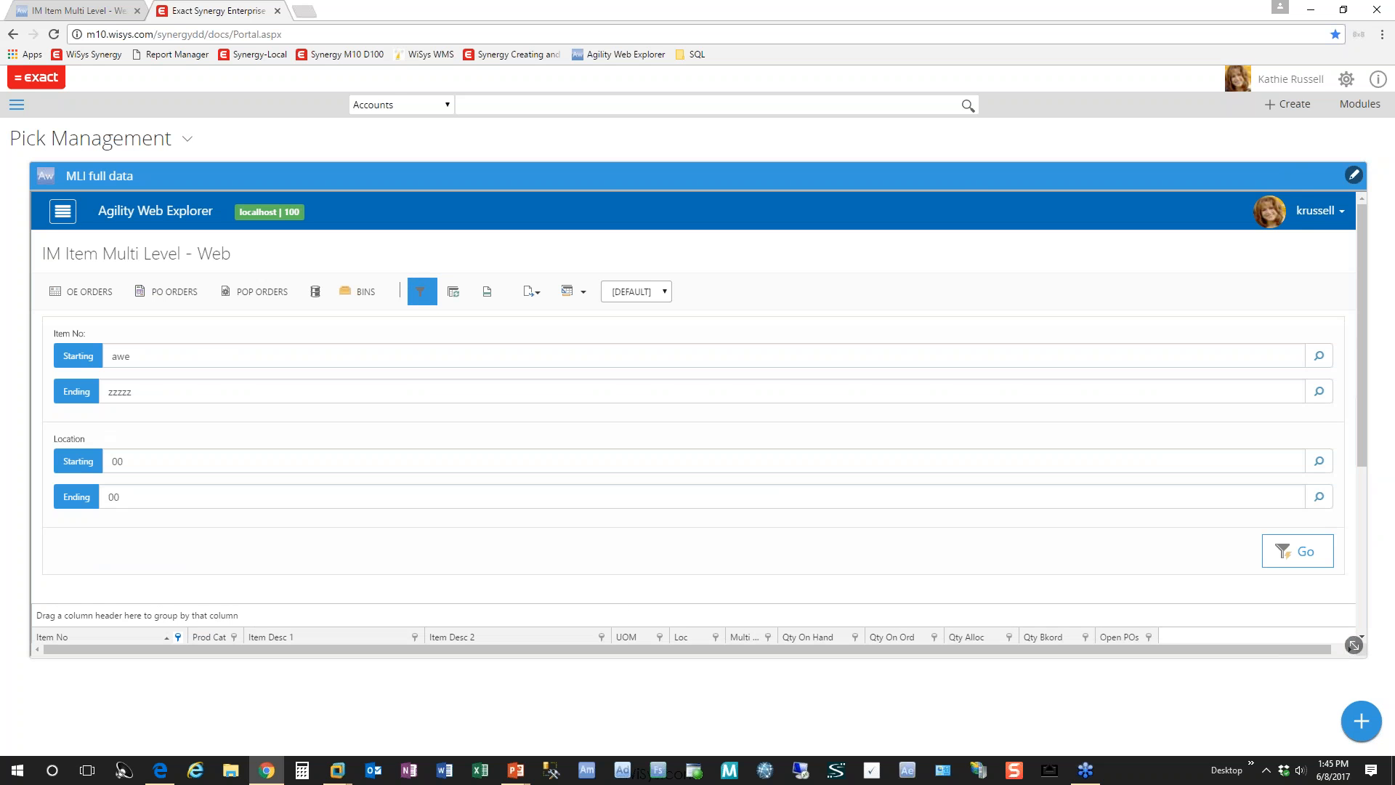
click(425, 294)
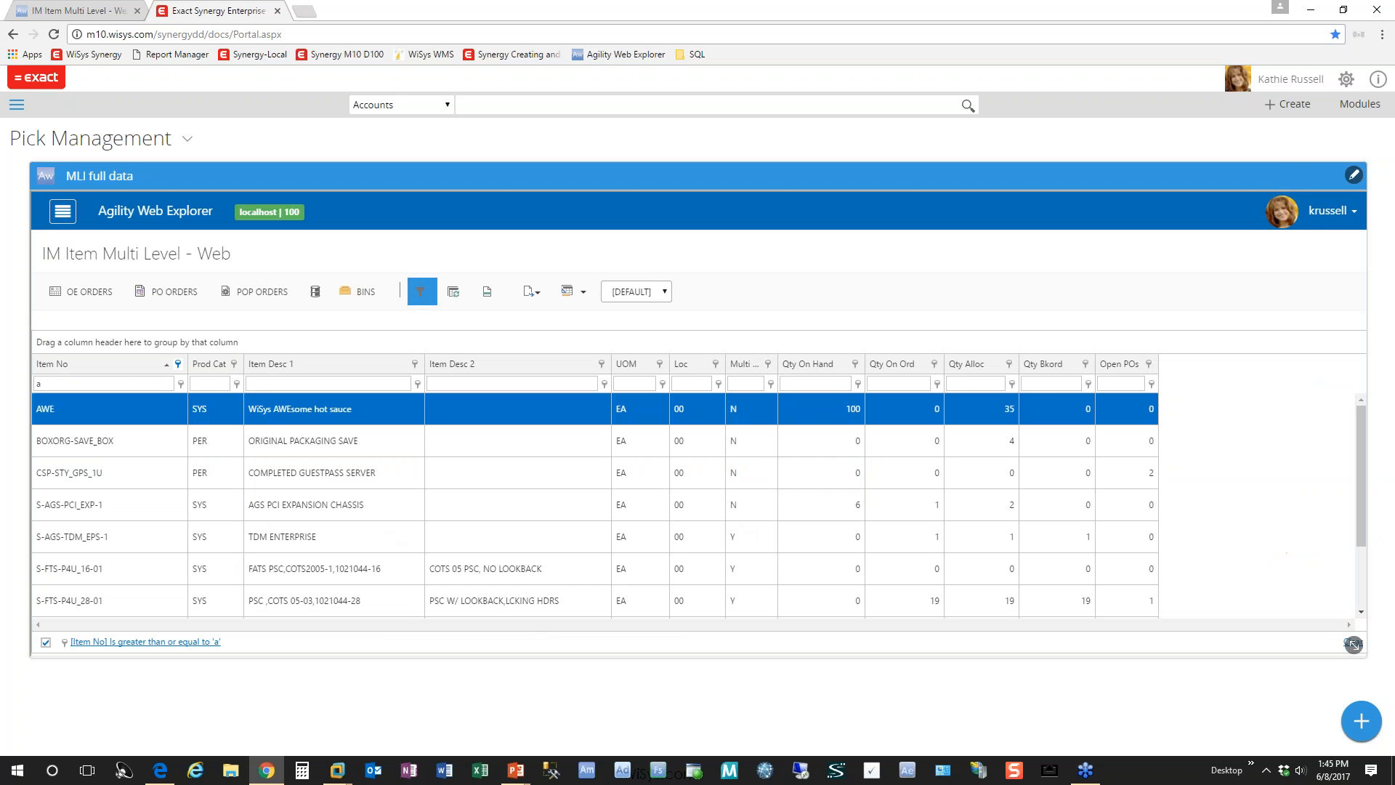
click(424, 295)
click(424, 295)
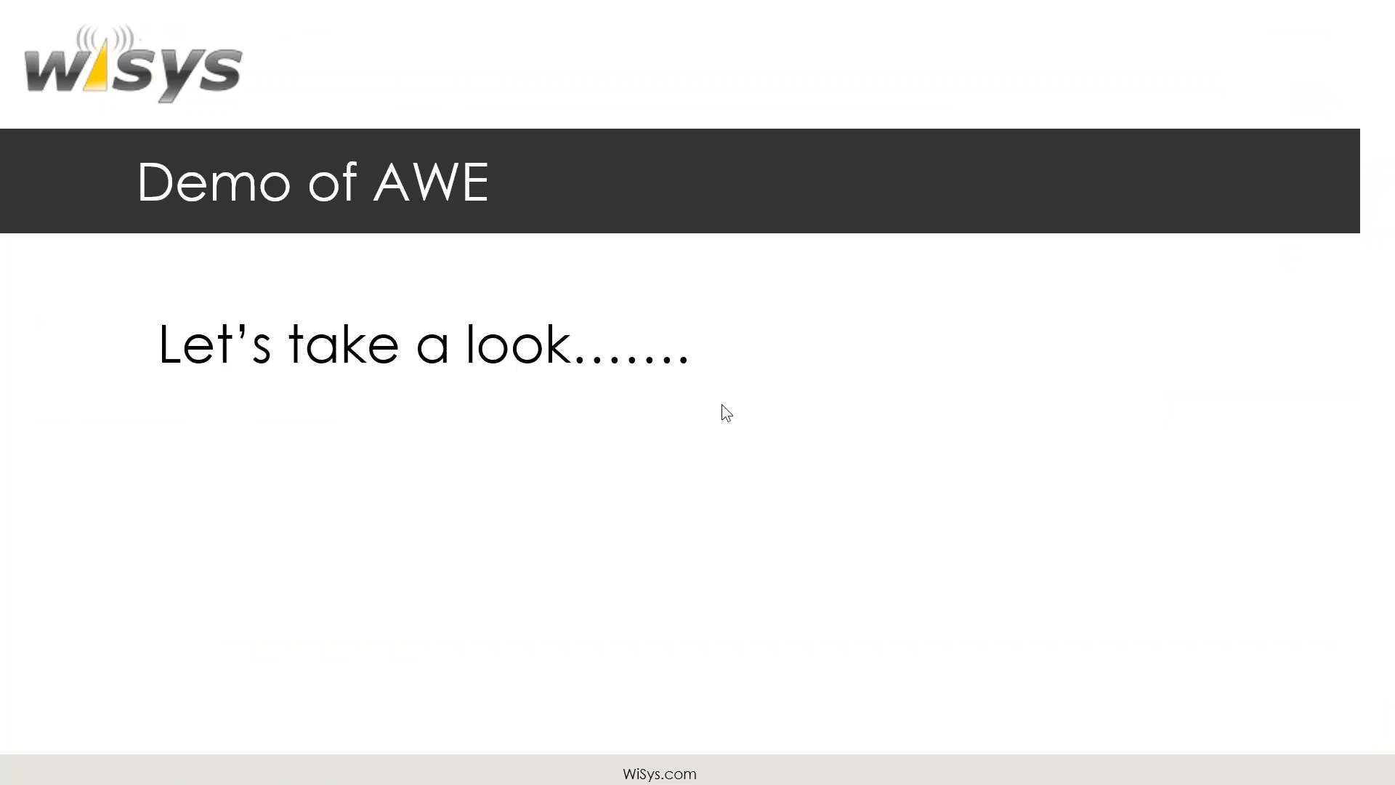
click(721, 404)
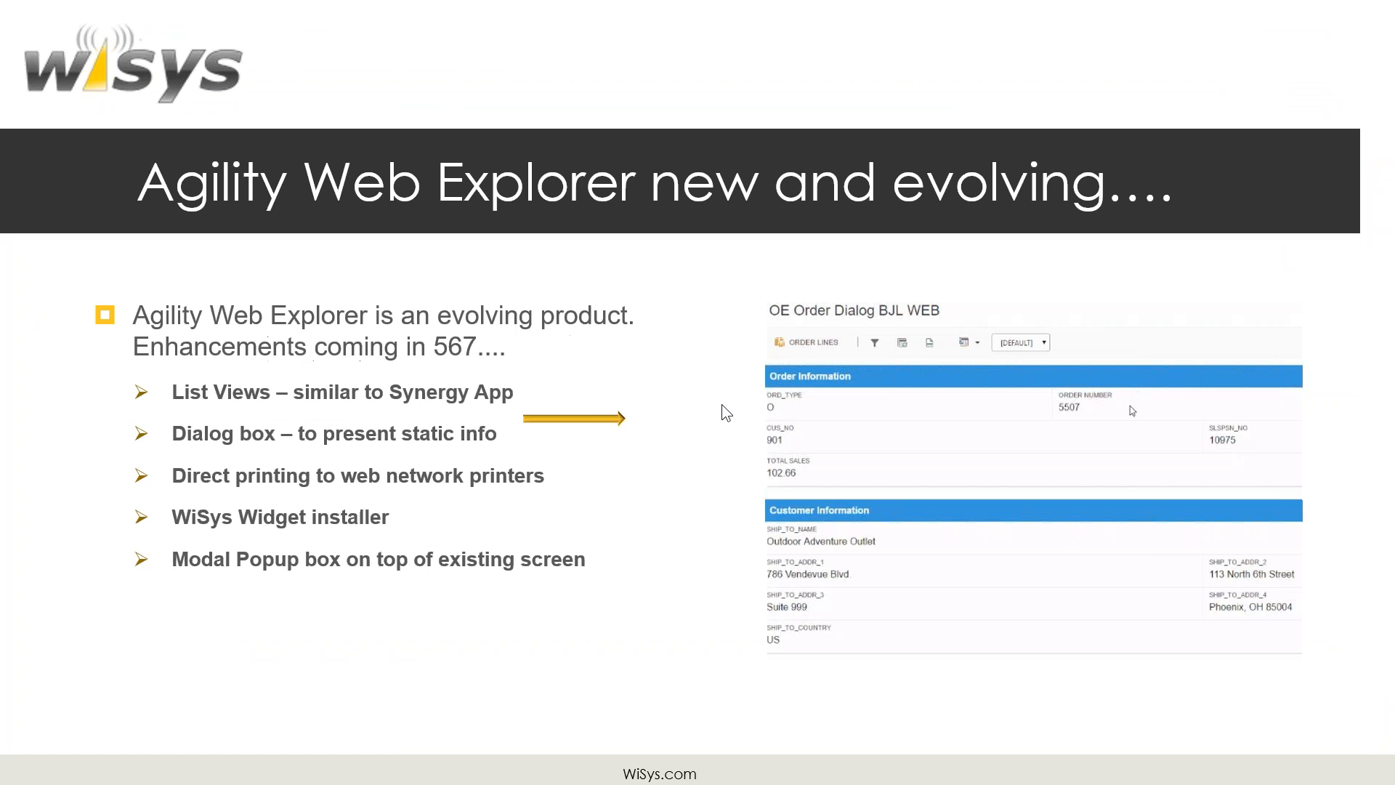